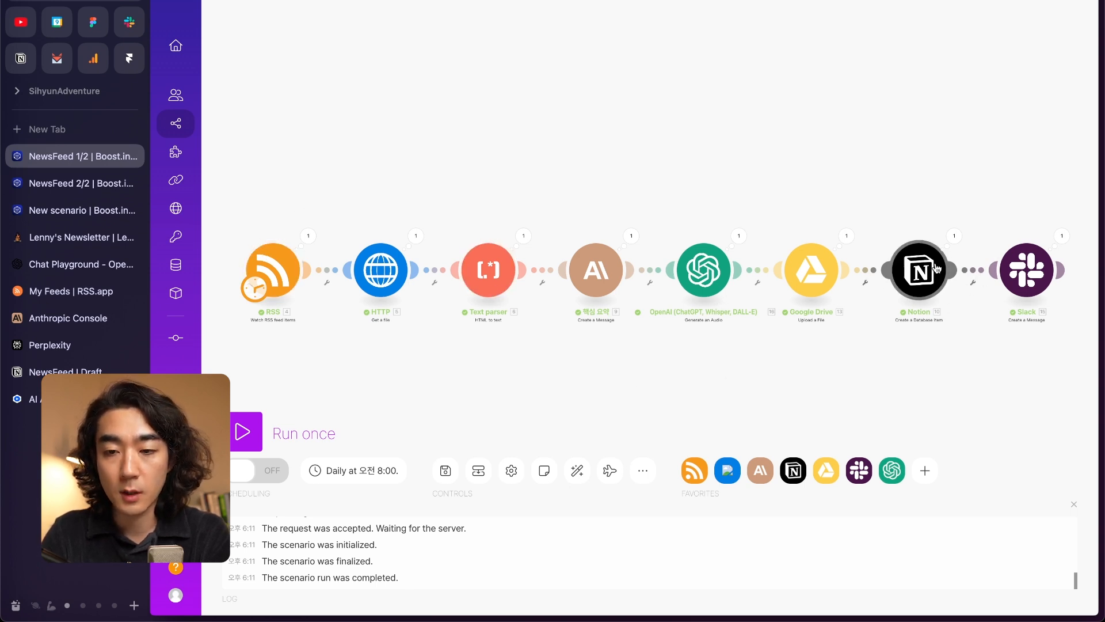
# Step: Switch to the NewsFeed database in Notion and review all columns of the Pattern Breakers article in the Draft view
pyautogui.press('super+Tab')
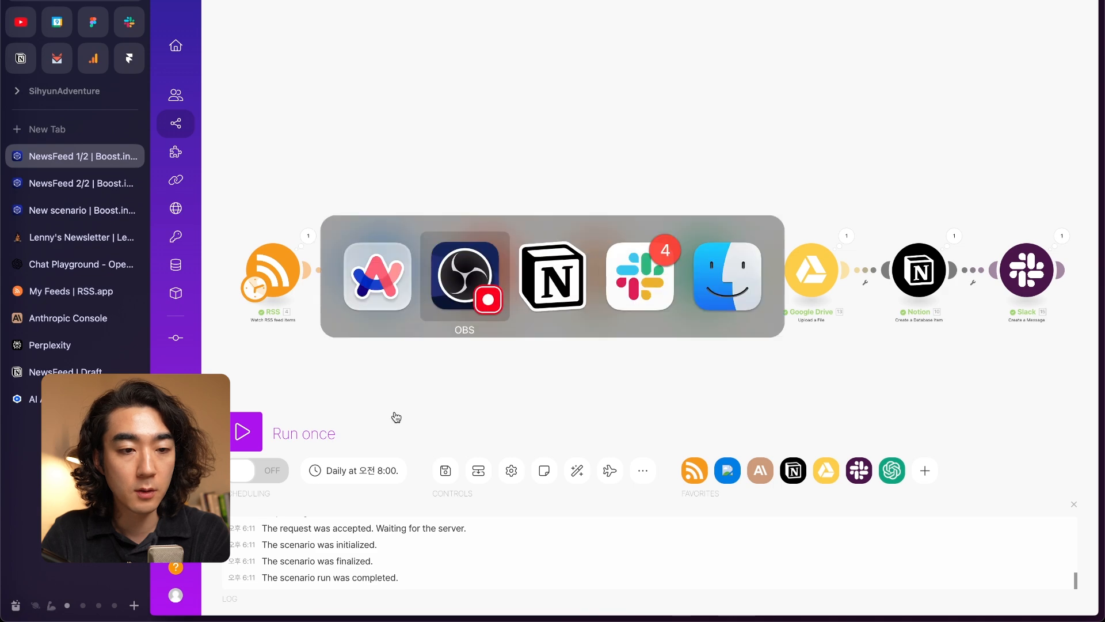
pyautogui.click(39, 373)
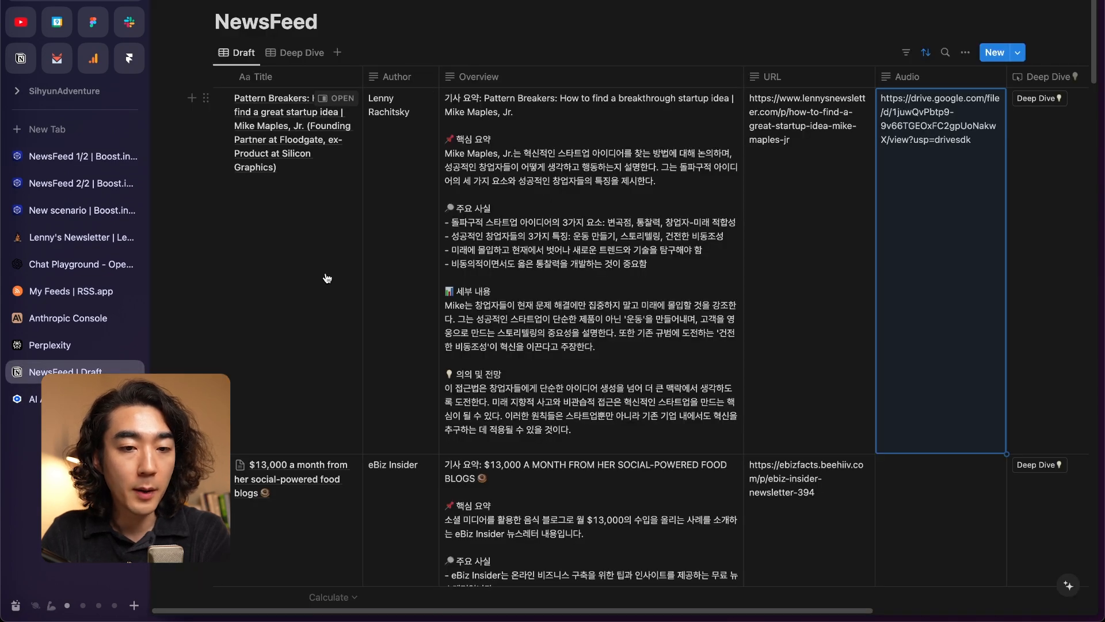
pyautogui.hscroll(5, 633, 253)
pyautogui.hscroll(-5, 553, 264)
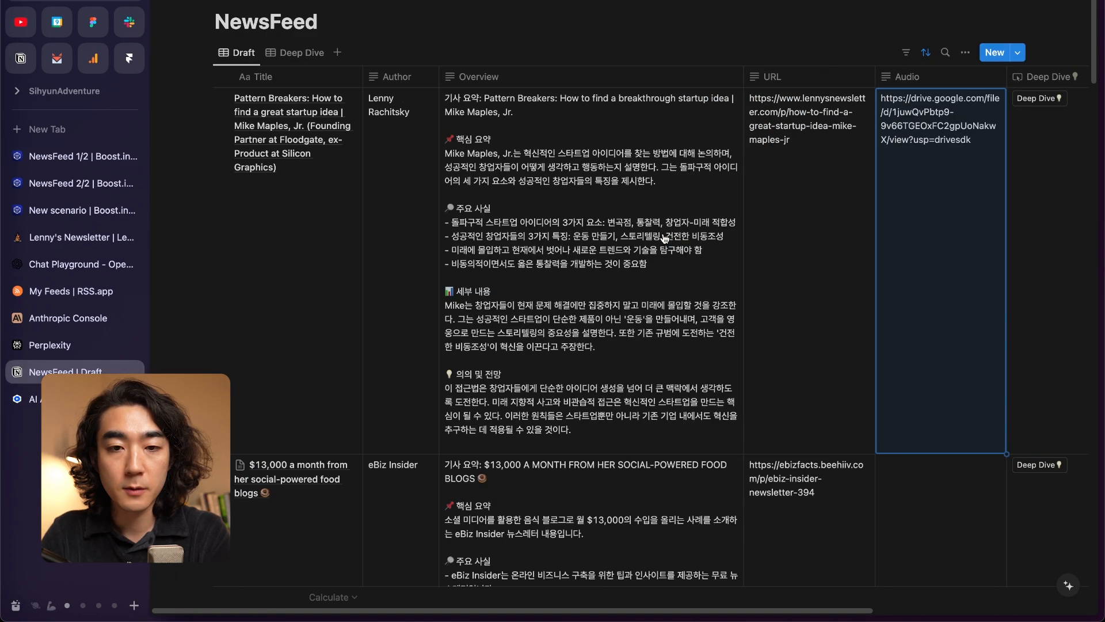
pyautogui.hscroll(5, 529, 224)
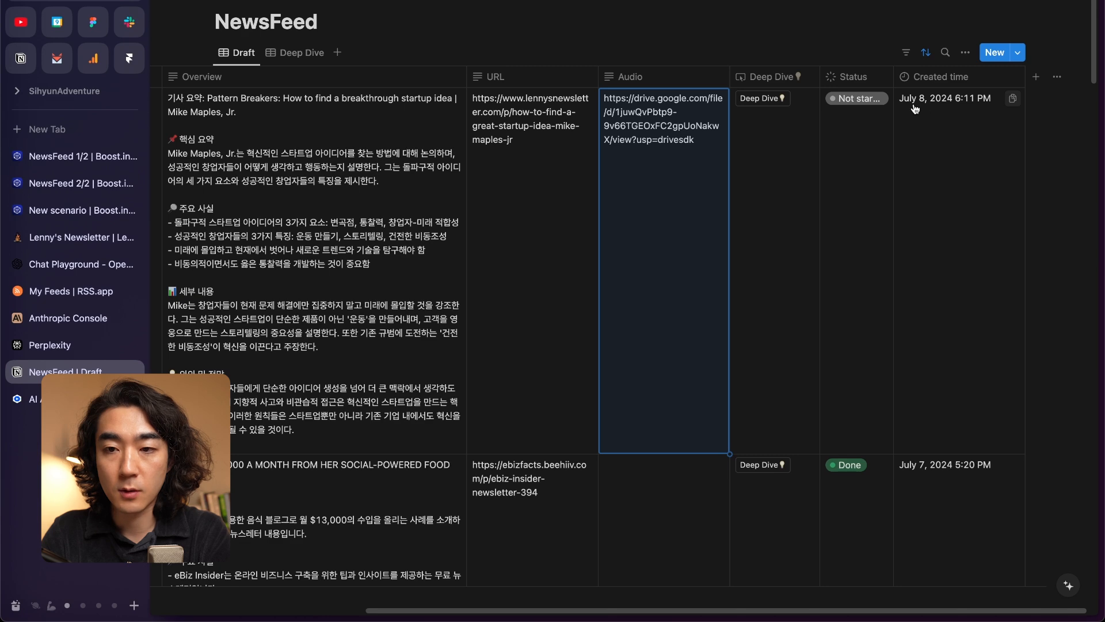
pyautogui.hscroll(-5, 912, 173)
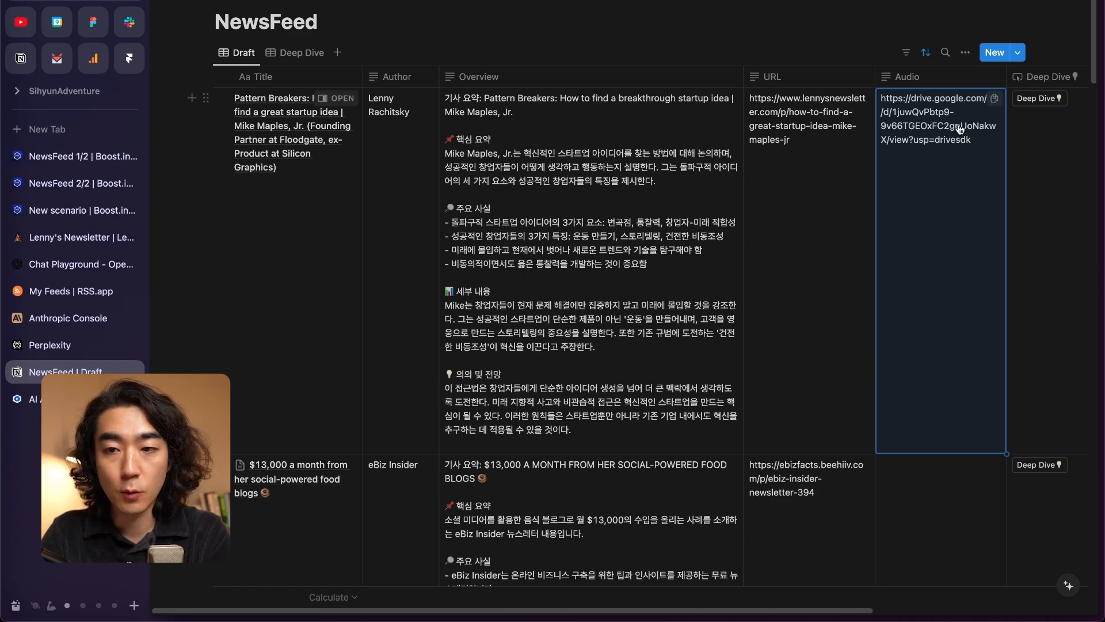
pyautogui.hscroll(5, 1012, 133)
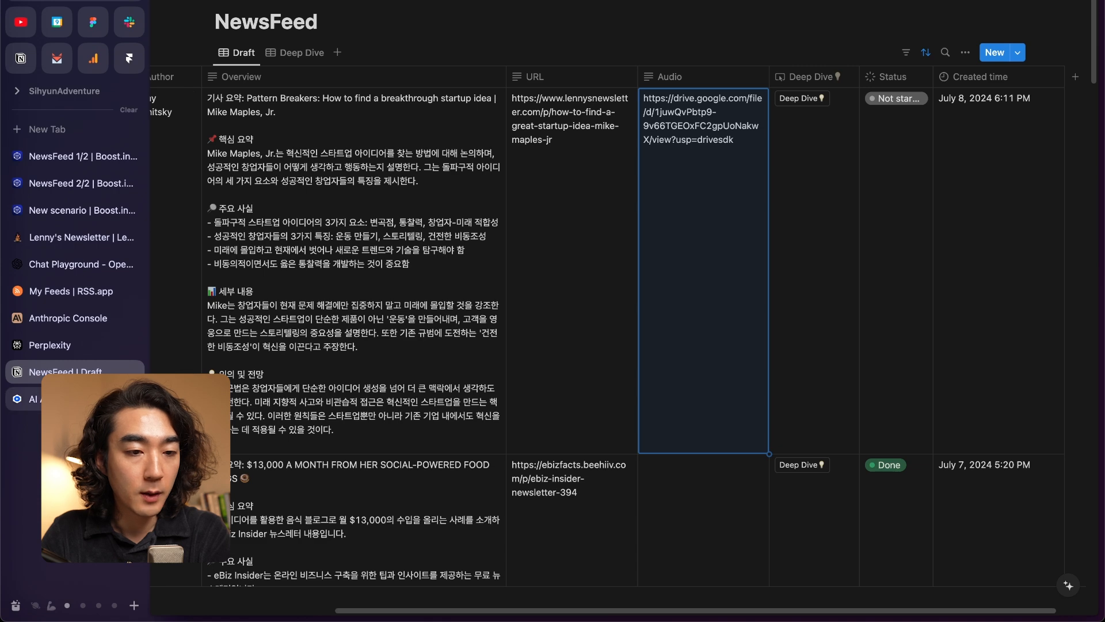
# Step: Switch to Slack, open the newest openai-tts-output.mp3 link in the news channel and play the audio
pyautogui.press('super+Tab')
pyautogui.press('super+Tab')
pyautogui.press('super+Tab')
pyautogui.press('super+Tab')
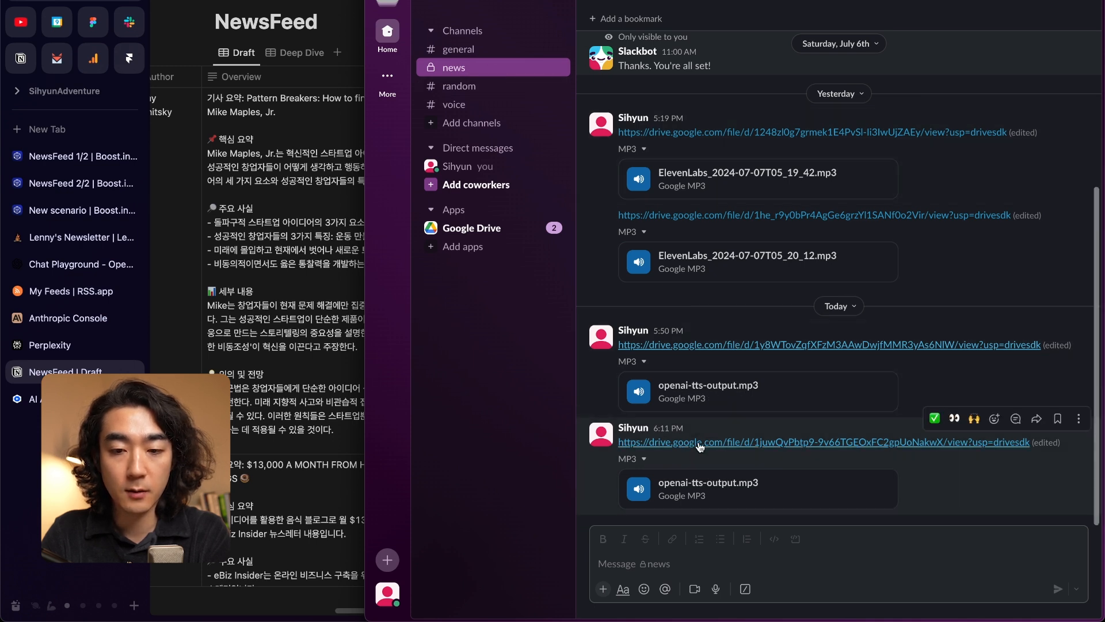
pyautogui.click(700, 444)
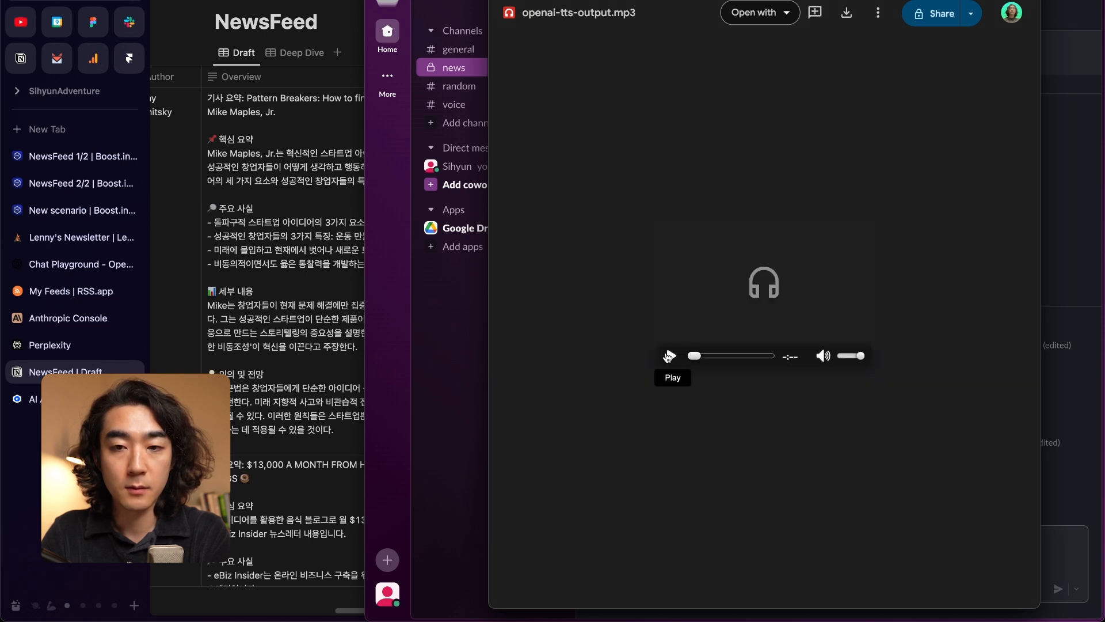
pyautogui.click(668, 355)
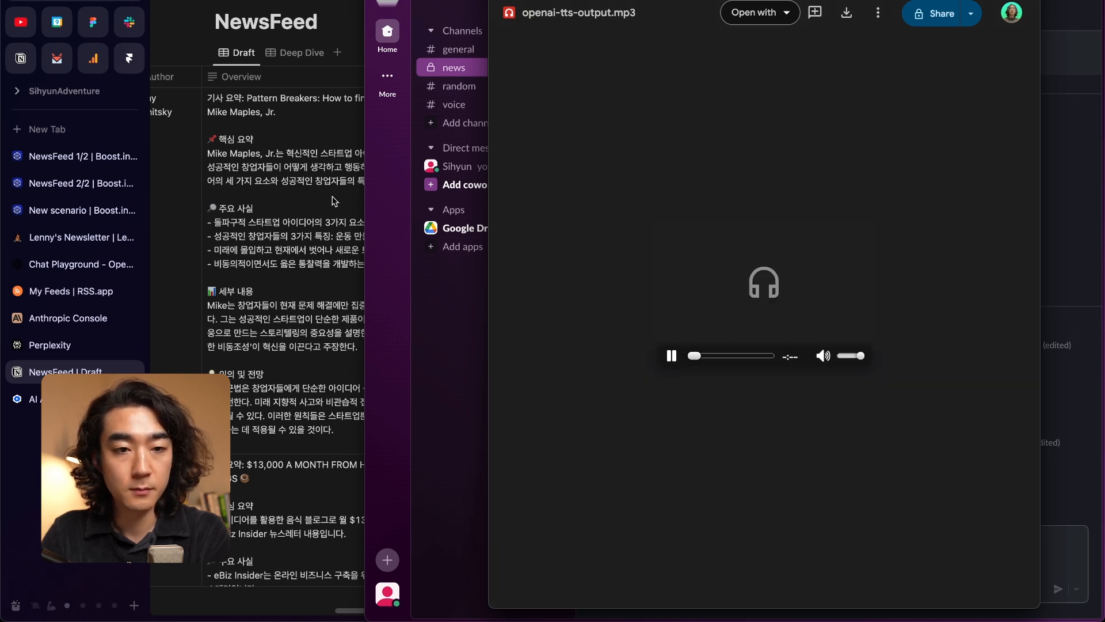
# Step: Return to the NewsFeed table and read the Pattern Breakers article's full Overview text
pyautogui.click(282, 138)
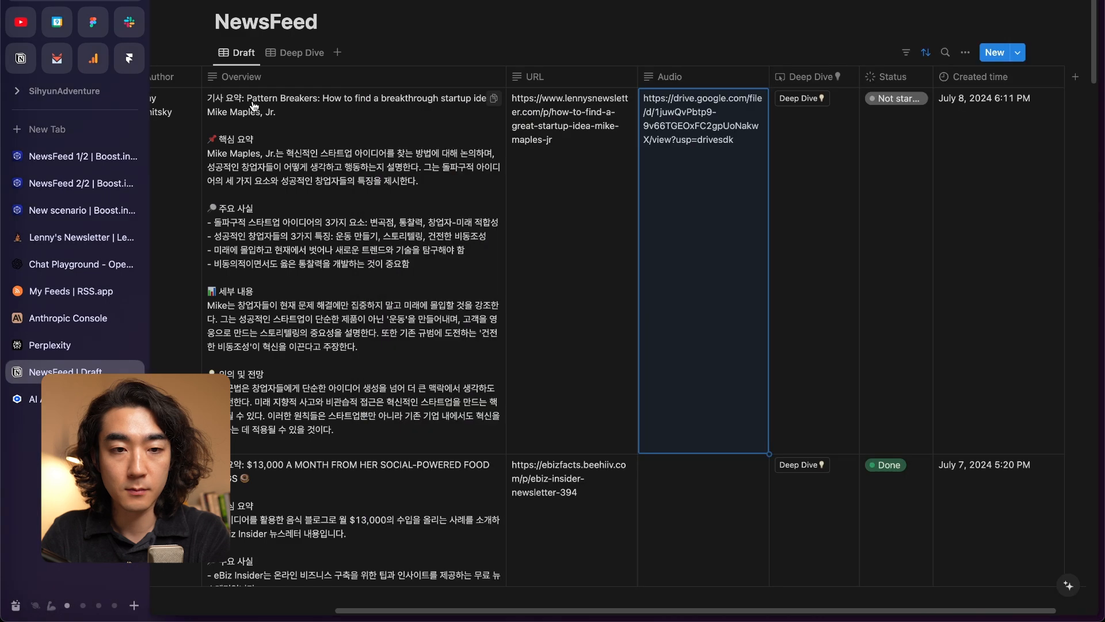
pyautogui.click(250, 104)
pyautogui.scroll(5, 288, 112)
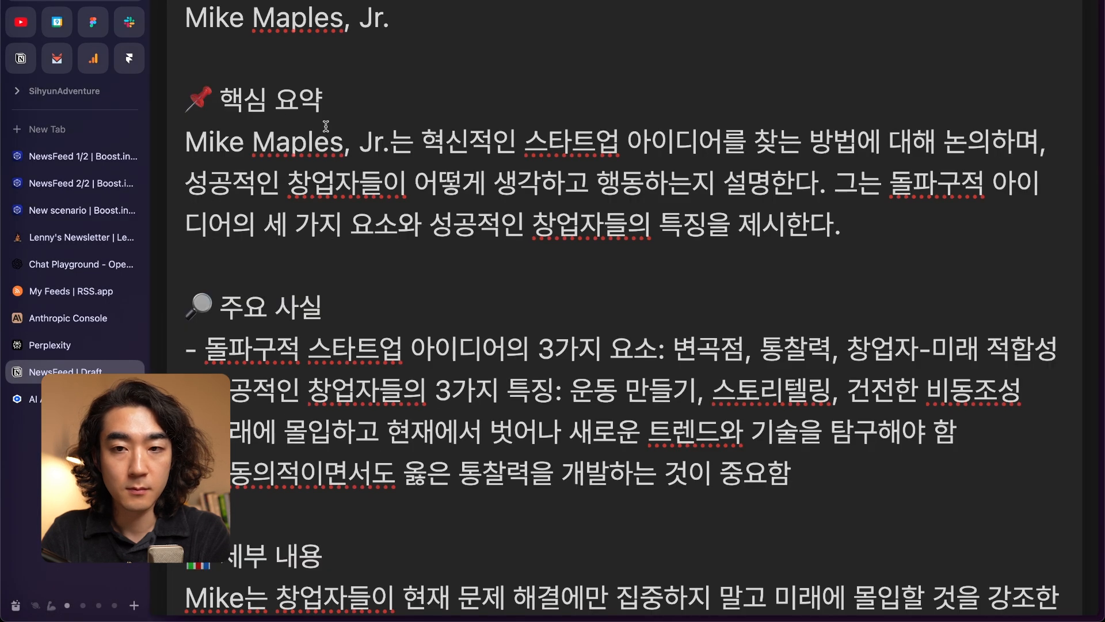
pyautogui.scroll(2, 326, 126)
pyautogui.hscroll(2, 259, 124)
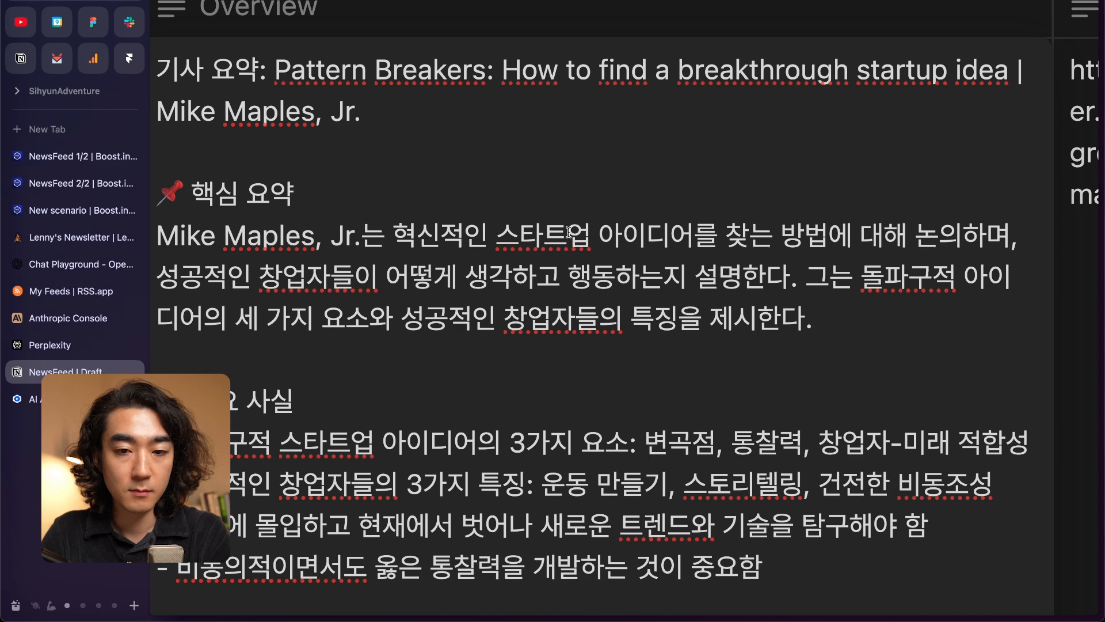
pyautogui.scroll(-5, 568, 232)
# Step: Bring the openai-tts-output.mp3 player back into view, and return to the NewsFeed table
pyautogui.press('super+Tab')
pyautogui.press('super+Tab')
pyautogui.press('super+Tab')
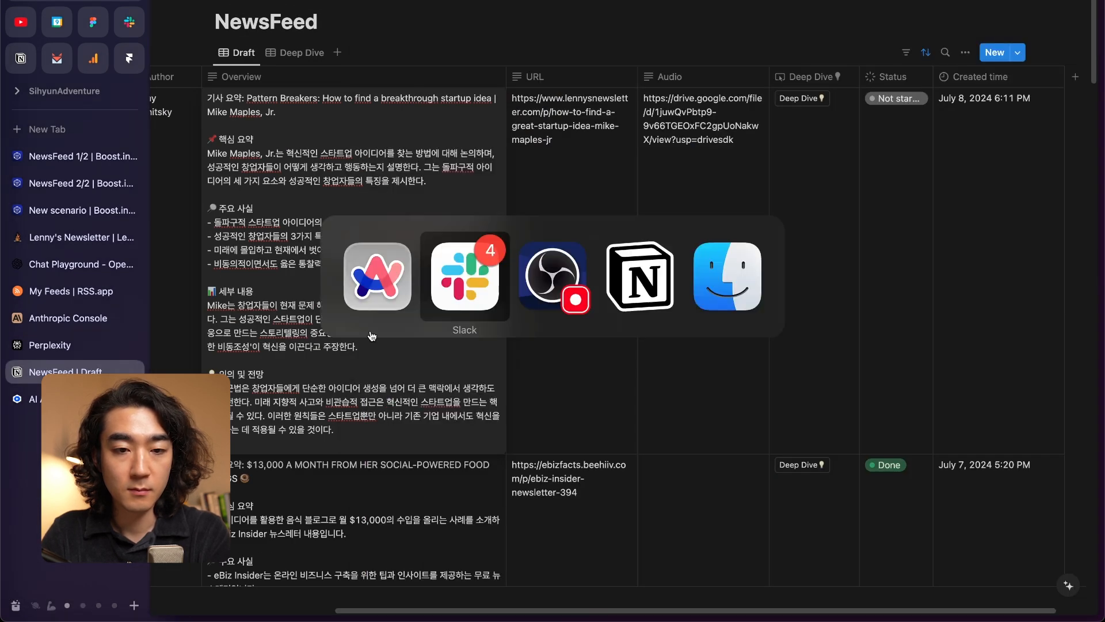
pyautogui.click(386, 280)
pyautogui.press('super+grave')
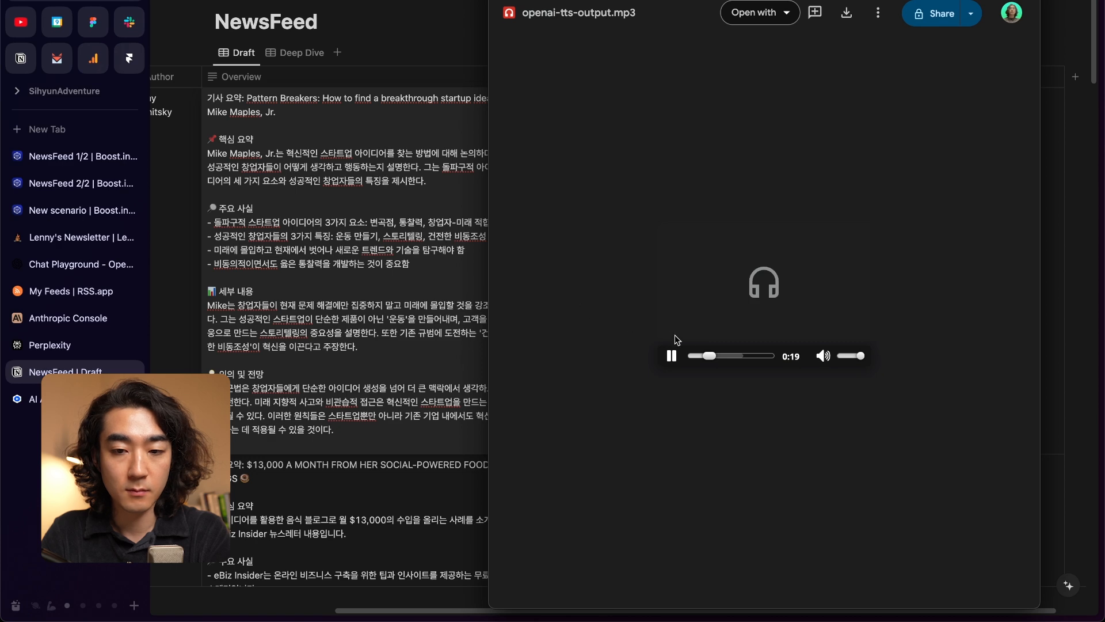
pyautogui.click(356, 286)
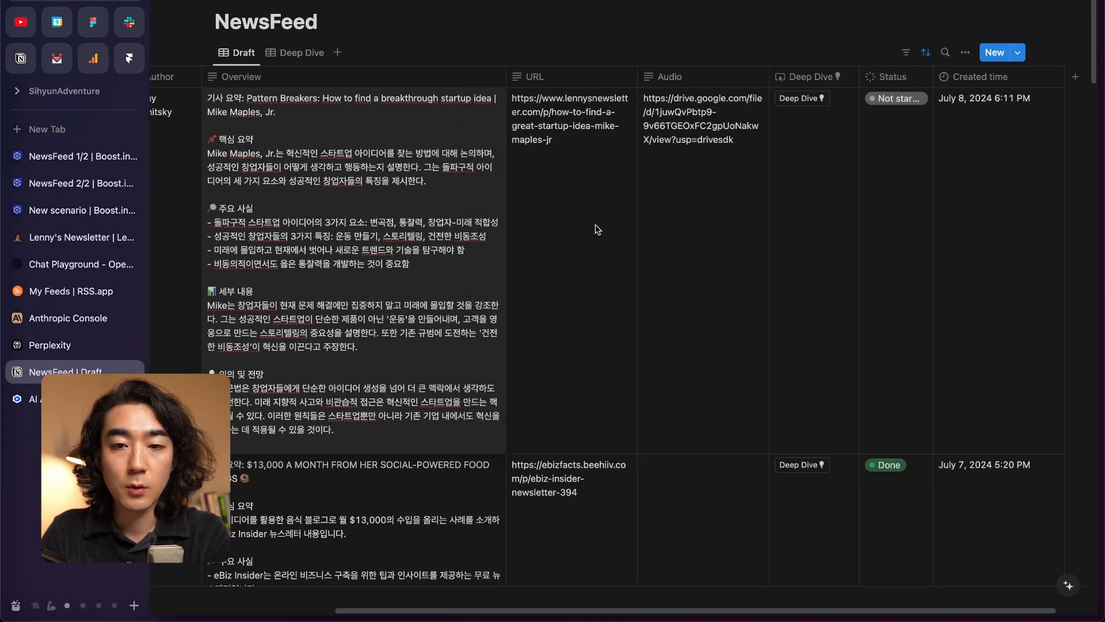
# Step: Review the audio messages in Slack's news channel and the NewsFeed 1/2 scenario, and return to the NewsFeed database
pyautogui.press('super+Tab')
pyautogui.press('super+Tab')
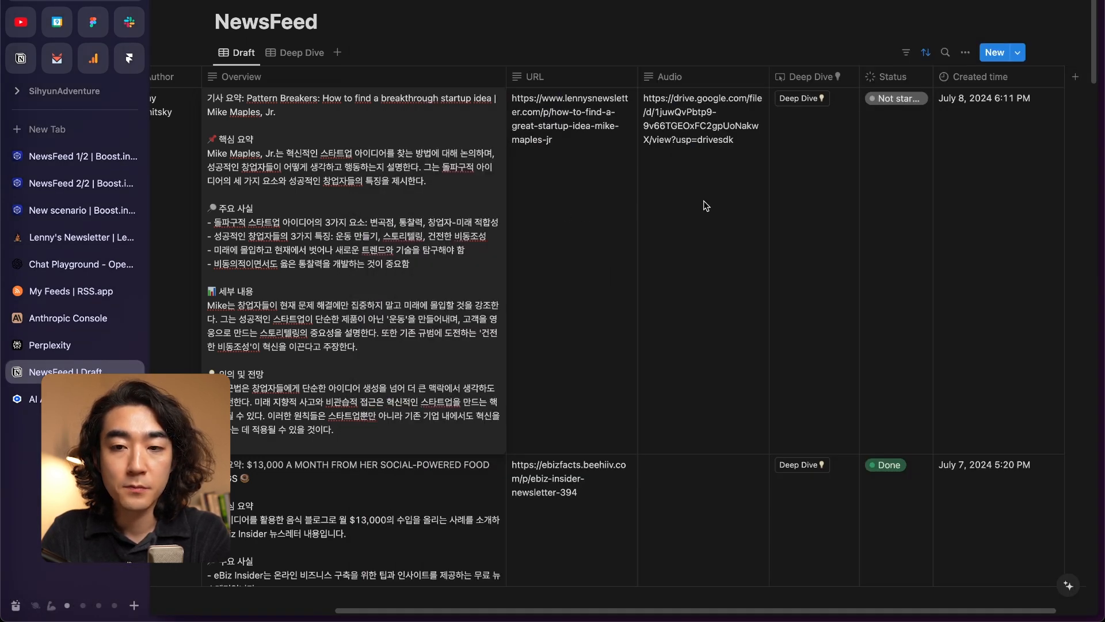
pyautogui.press('super+Tab')
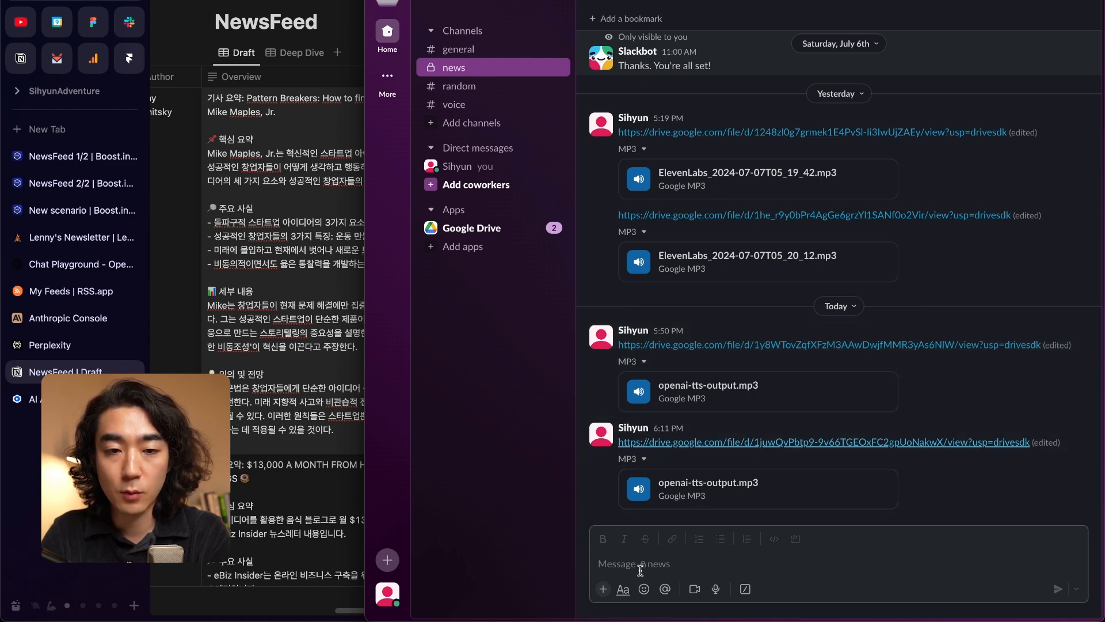
pyautogui.press('super+Tab')
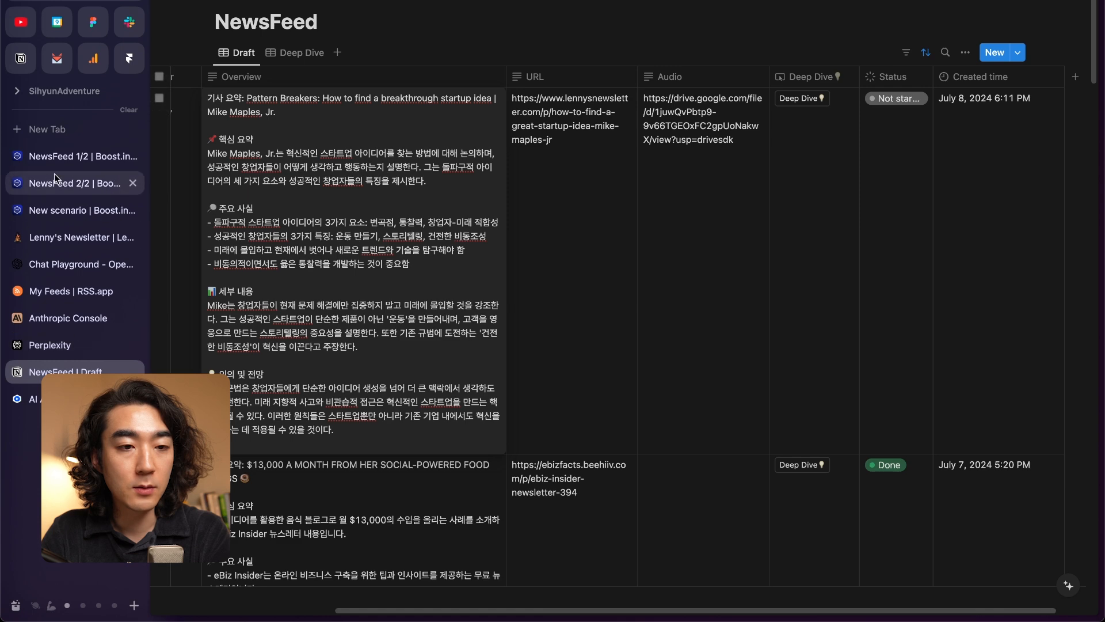
pyautogui.click(81, 155)
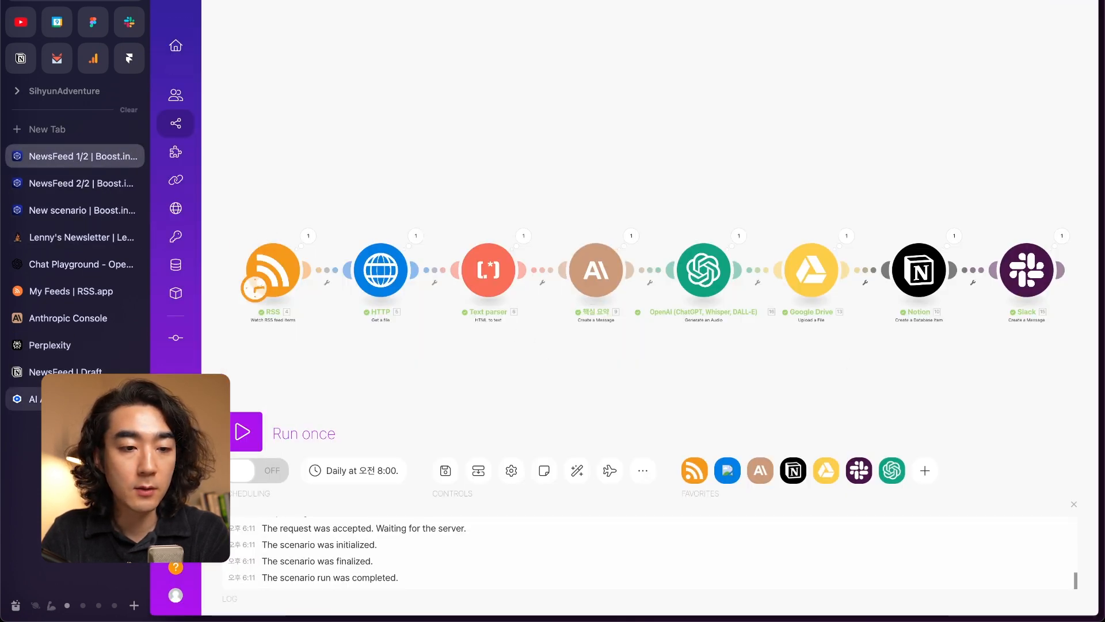
pyautogui.click(69, 370)
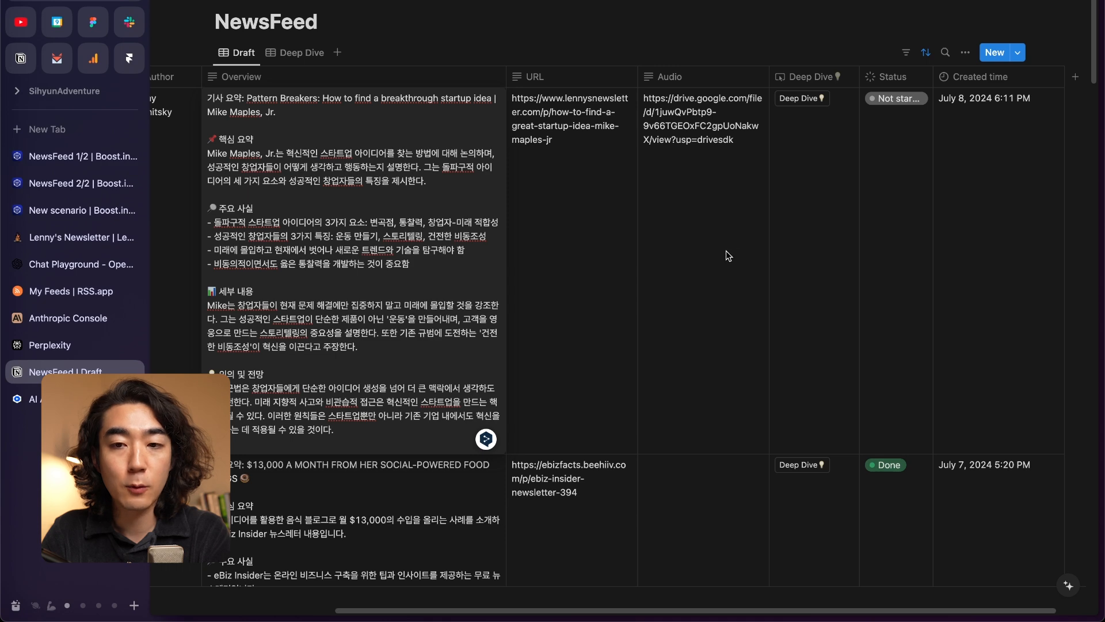
# Step: Look over the articles in the NewsFeed Deep Dive view, and go back to the Draft view
pyautogui.hscroll(-5, 711, 249)
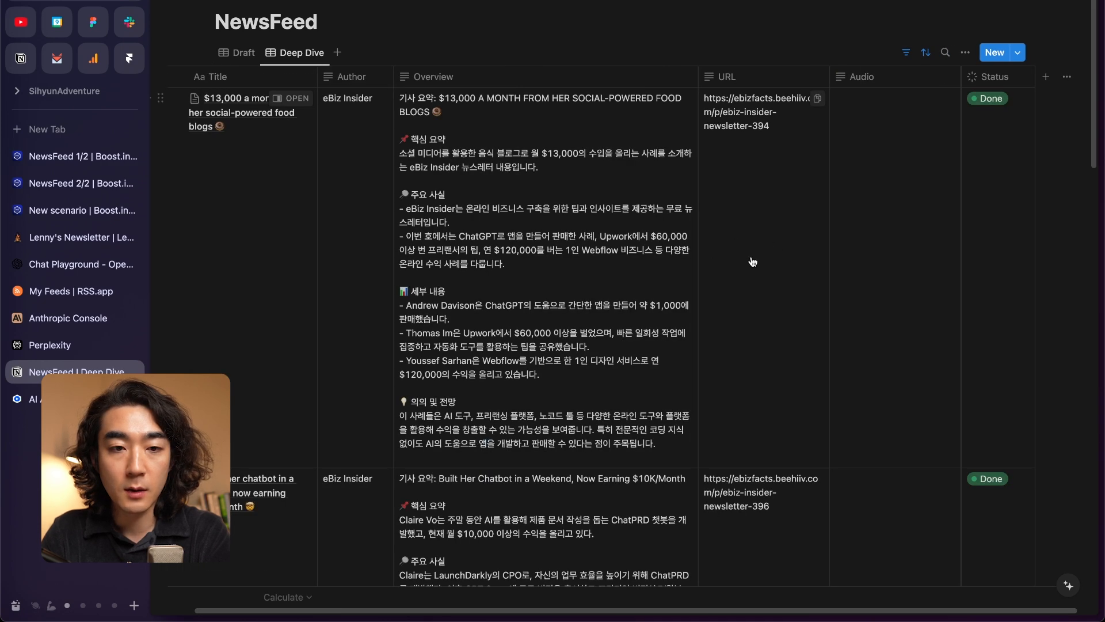
pyautogui.hscroll(5, 761, 256)
pyautogui.hscroll(3, 814, 181)
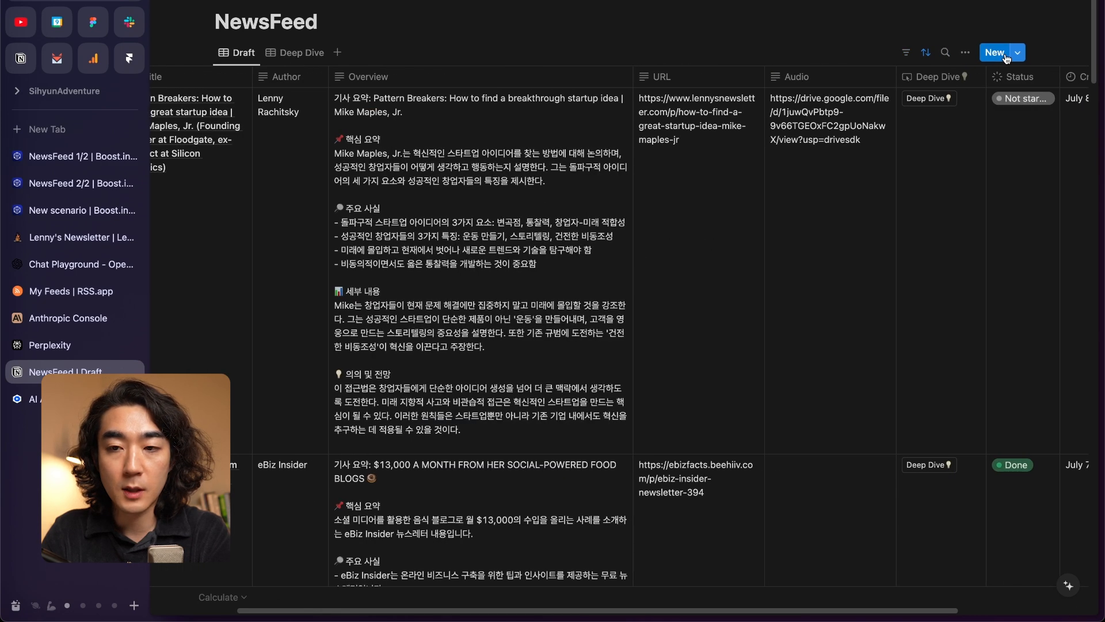
# Step: Mark the Pattern Breakers article as Ready by triggering its Deep Dive action in the Draft view
pyautogui.hscroll(2, 936, 105)
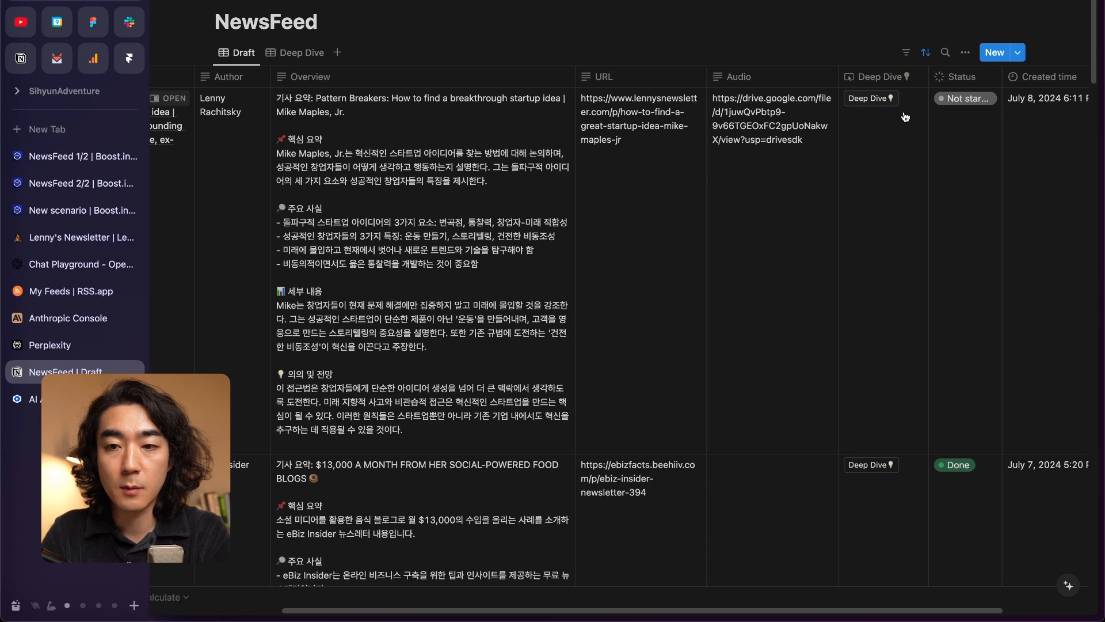
pyautogui.hscroll(-3, 895, 106)
pyautogui.hscroll(4, 864, 144)
pyautogui.click(863, 100)
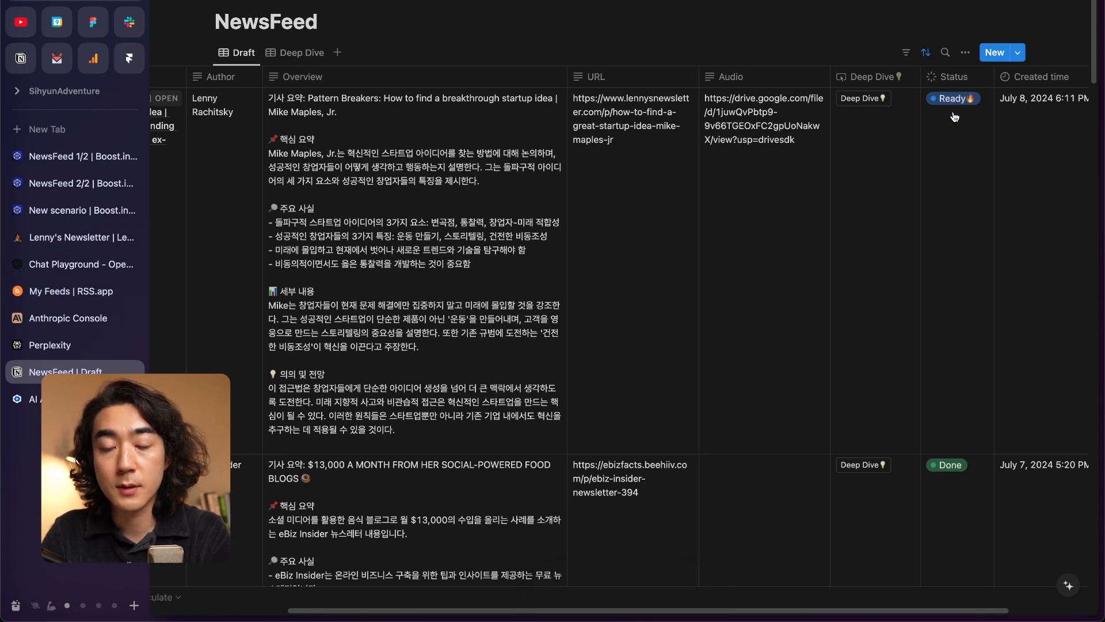
# Step: Open the NewsFeed 2/2 scenario and run it once, repeating the run when the first one ends
pyautogui.hscroll(-5, 813, 216)
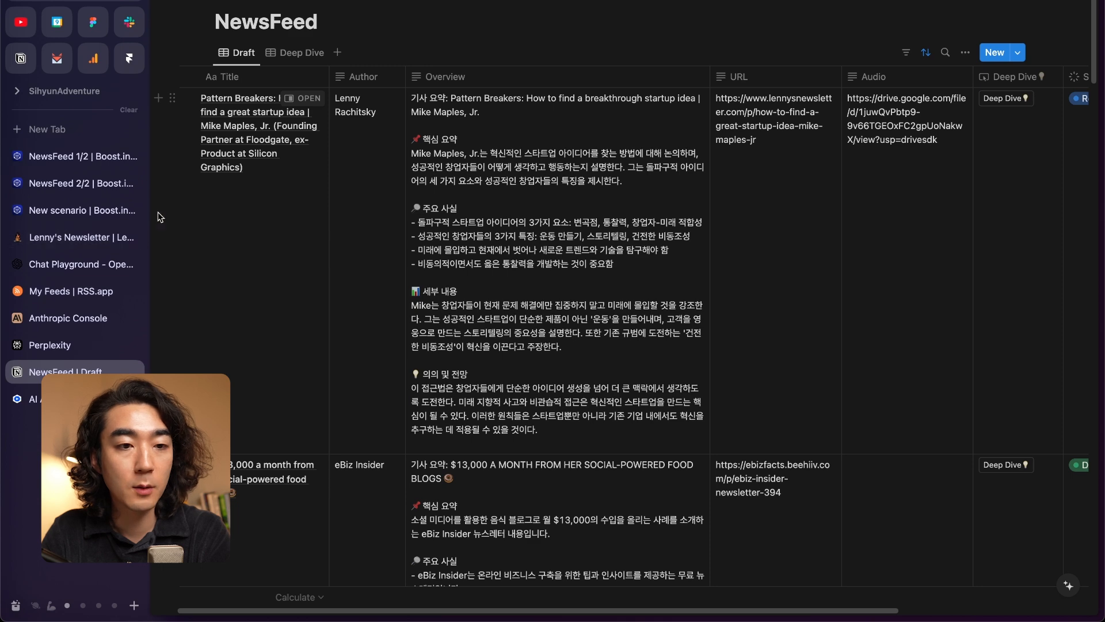
pyautogui.click(80, 183)
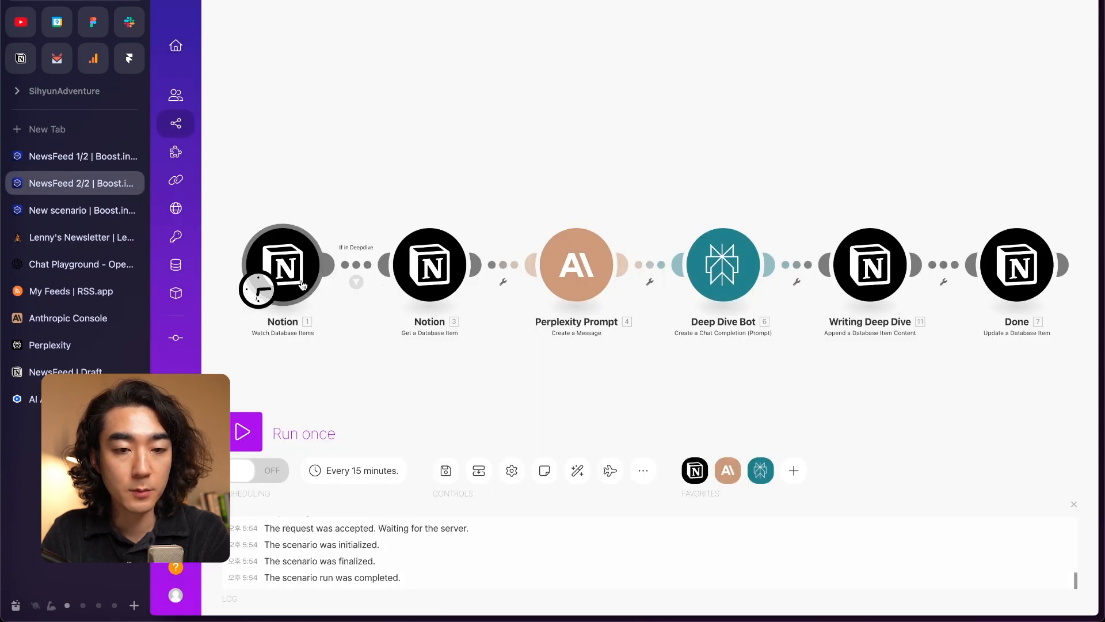
pyautogui.moveTo(481, 367)
pyautogui.mouseDown()
pyautogui.moveTo(490, 343)
pyautogui.moveTo(481, 350)
pyautogui.mouseUp()
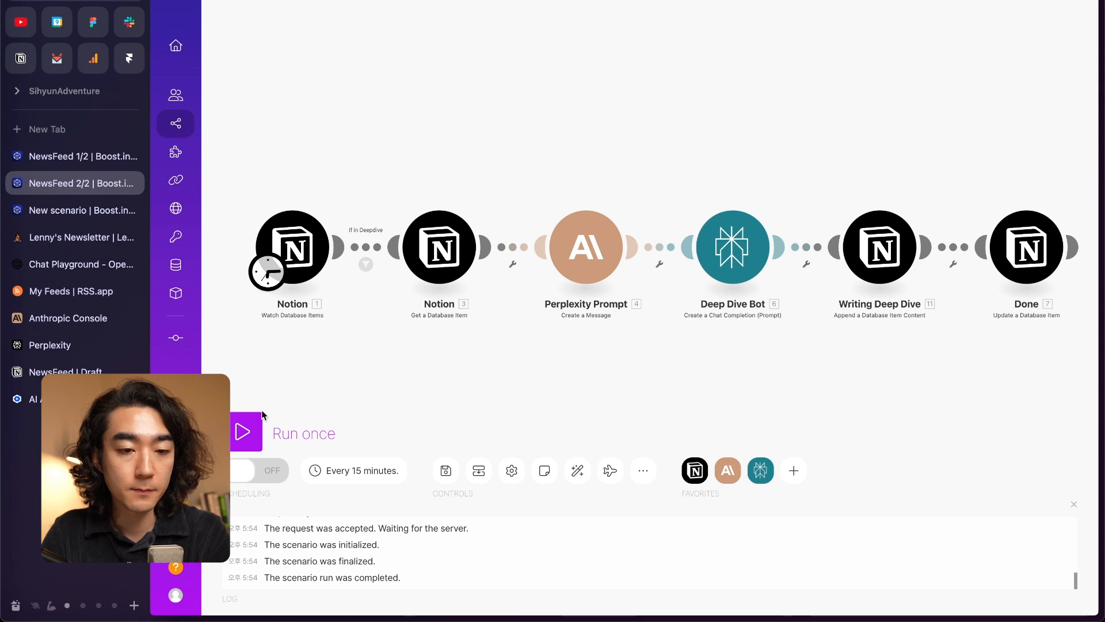
pyautogui.click(253, 426)
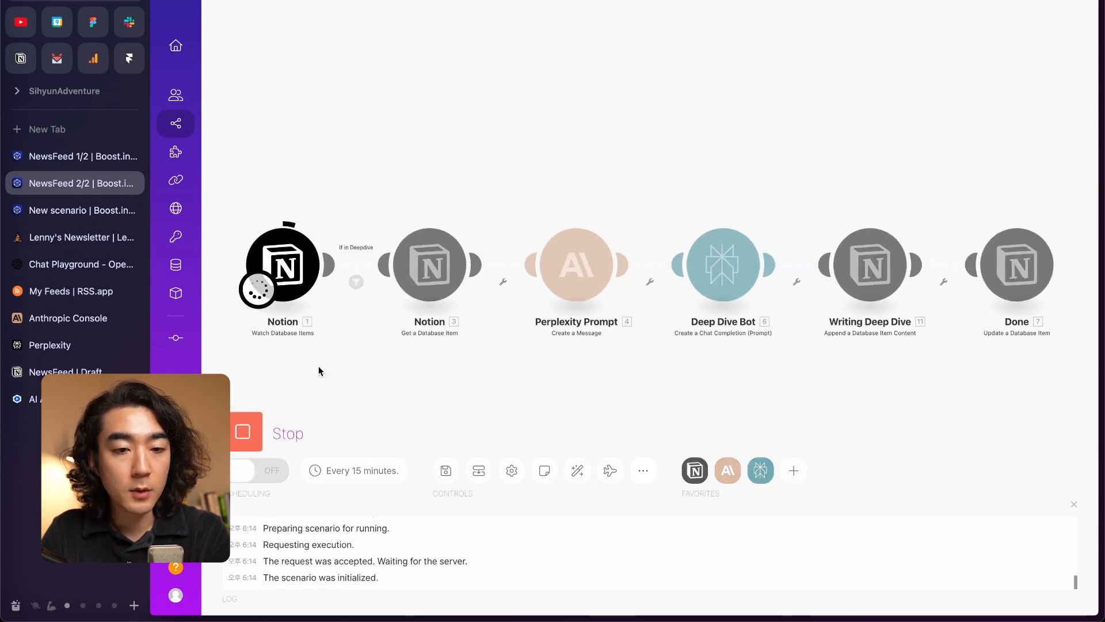
pyautogui.click(302, 253)
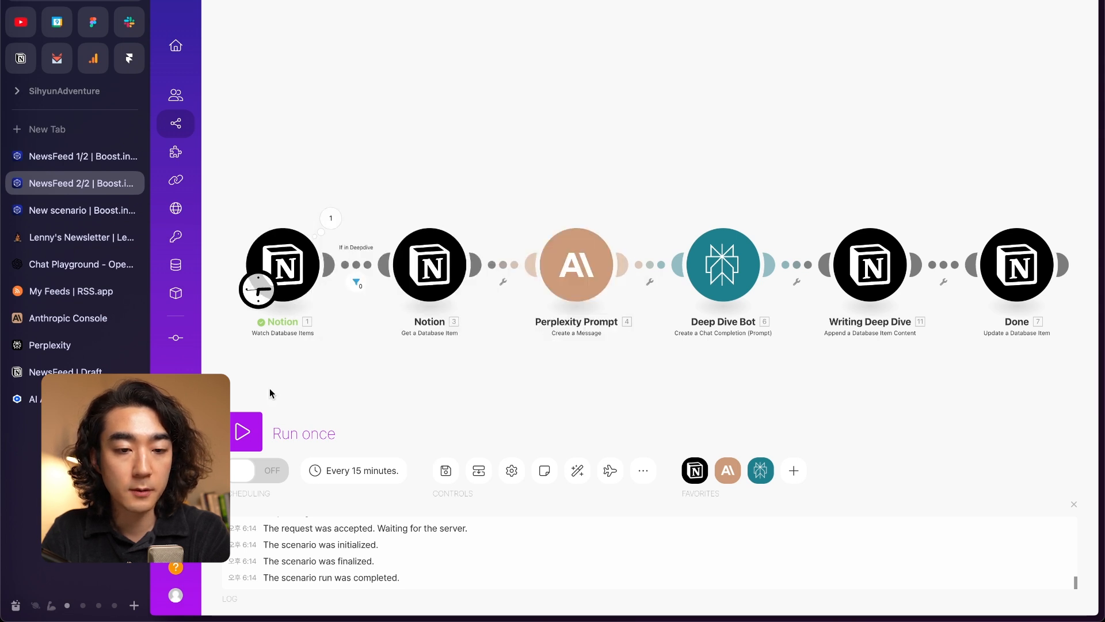
pyautogui.click(246, 432)
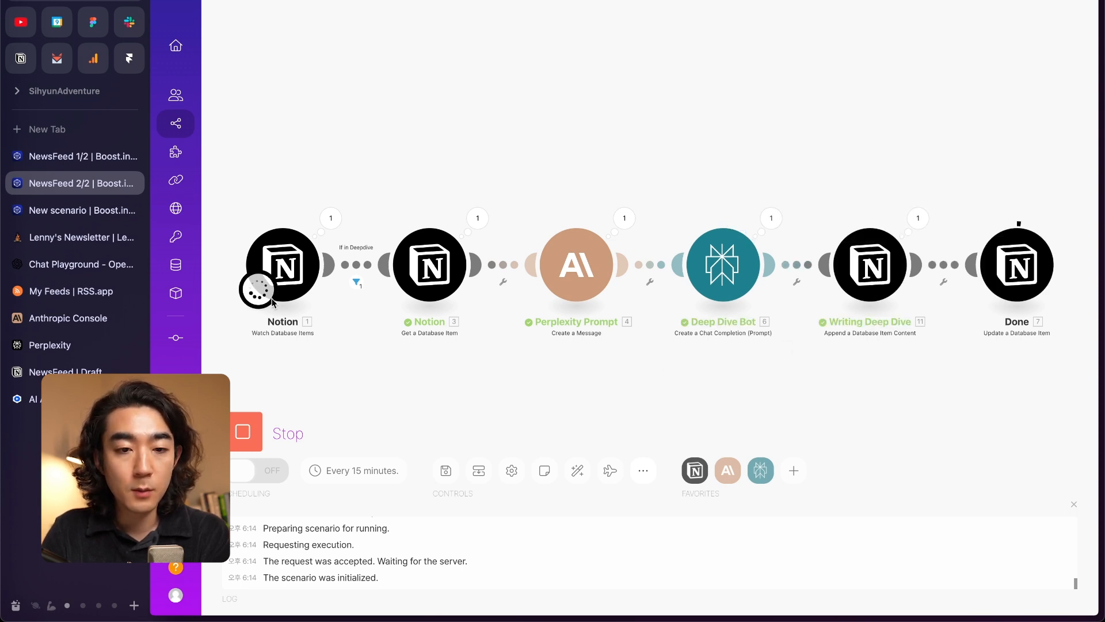
# Step: Inspect how the "If in Deepdive" filter evaluated the bundle between the first two Notion modules
pyautogui.scroll(5, 336, 296)
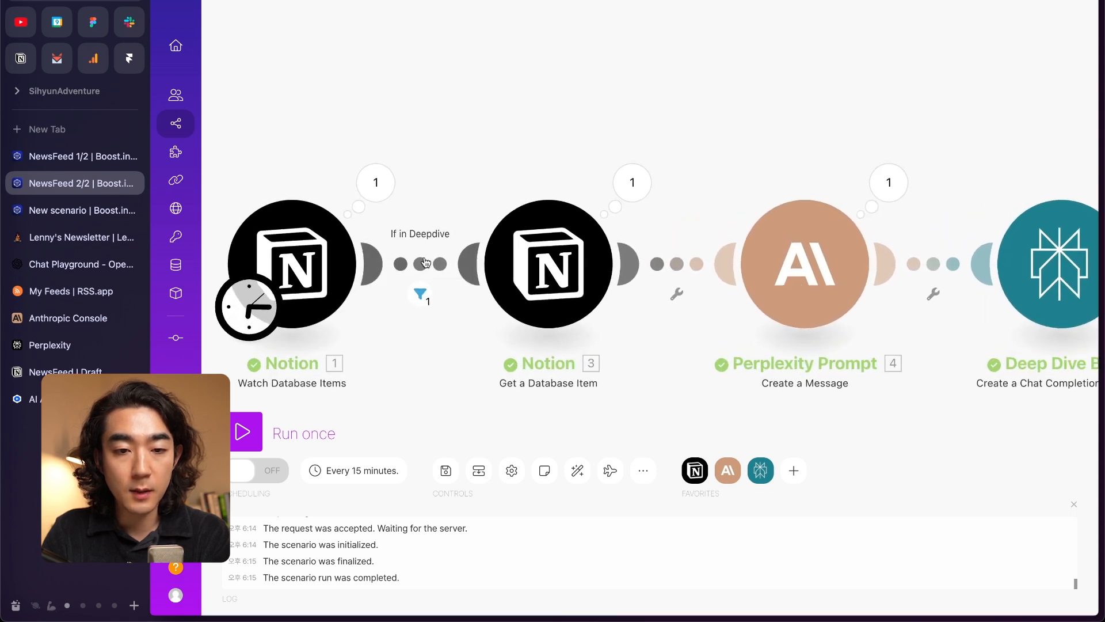
pyautogui.click(420, 294)
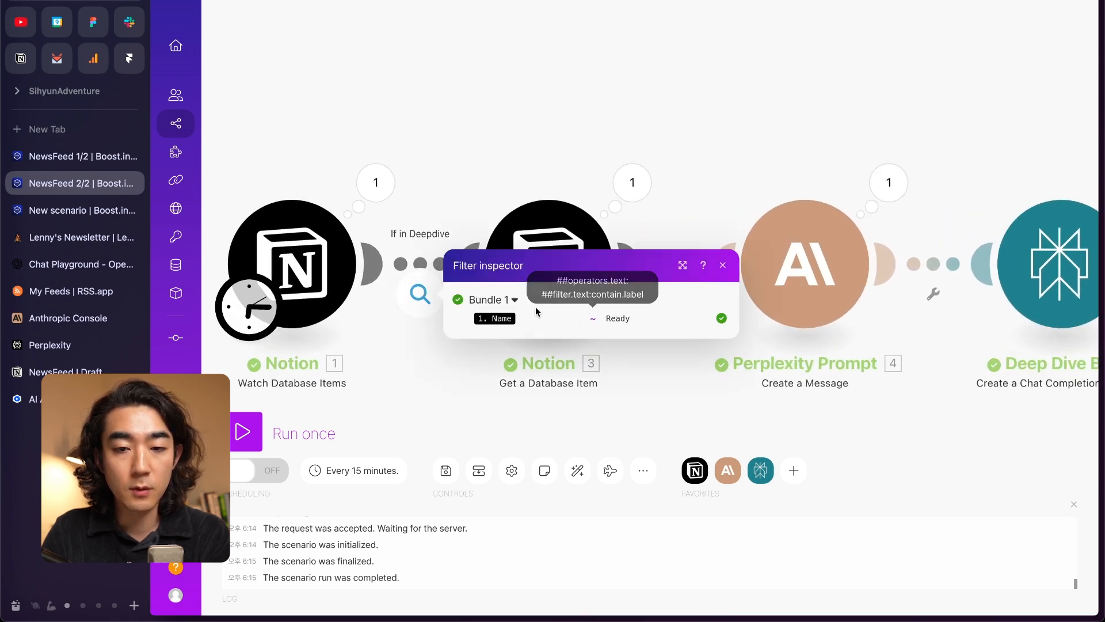
pyautogui.click(722, 265)
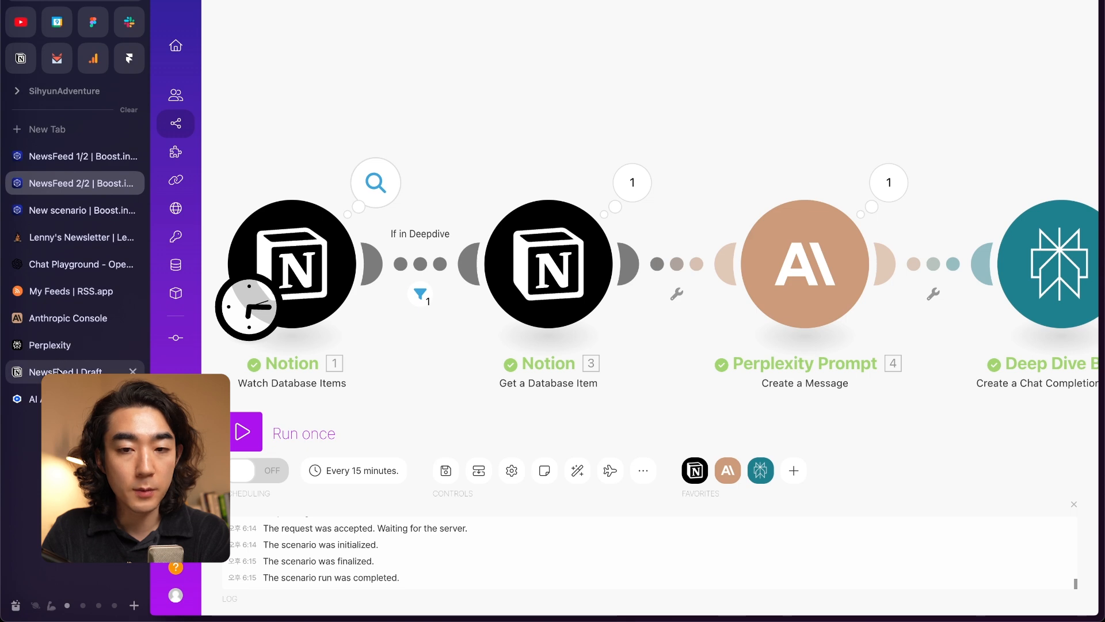
# Step: Check the Pattern Breakers article's status in the NewsFeed Draft view and switch to the Deep Dive view
pyautogui.click(57, 371)
pyautogui.hscroll(3, 867, 125)
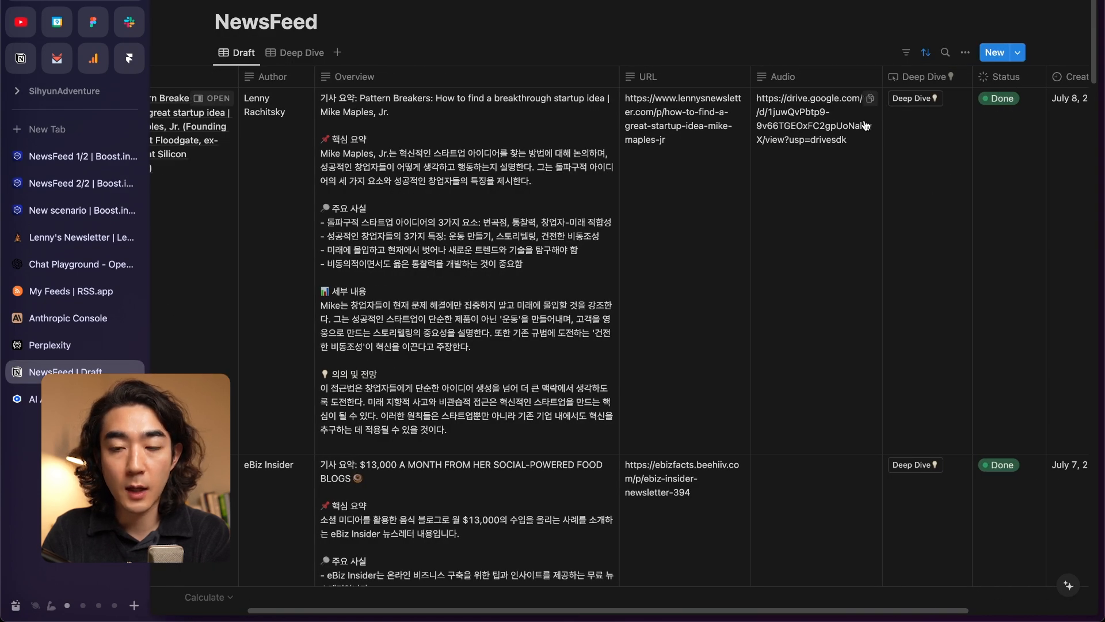
pyautogui.hscroll(-3, 866, 125)
pyautogui.click(299, 53)
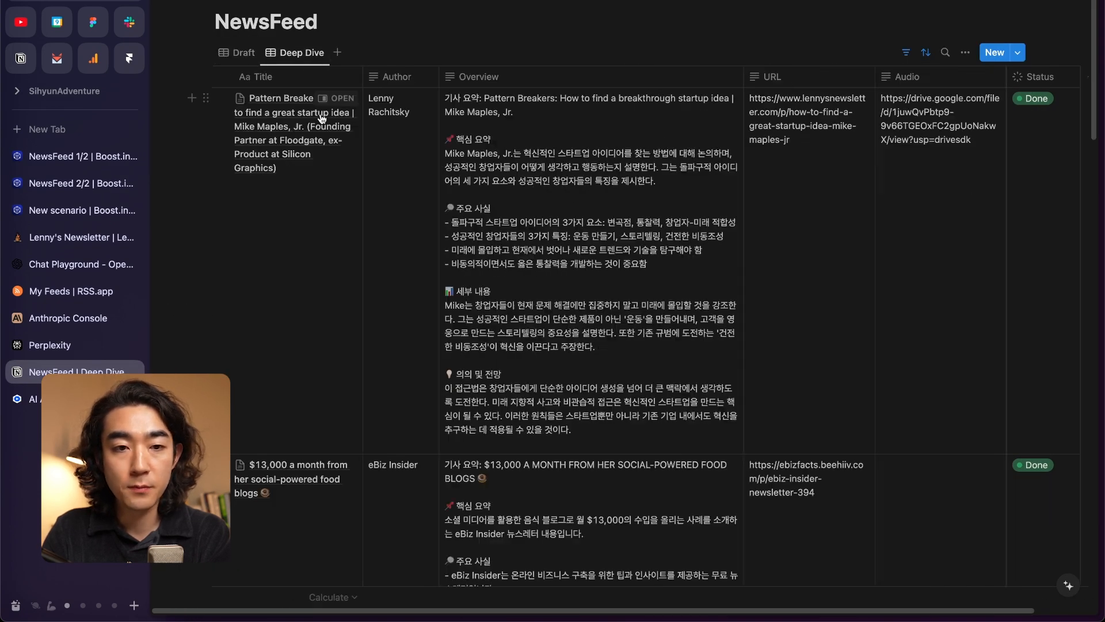
# Step: Open the Pattern Breakers article's page from the Deep Dive view and look through its Search Result section
pyautogui.hscroll(2, 662, 104)
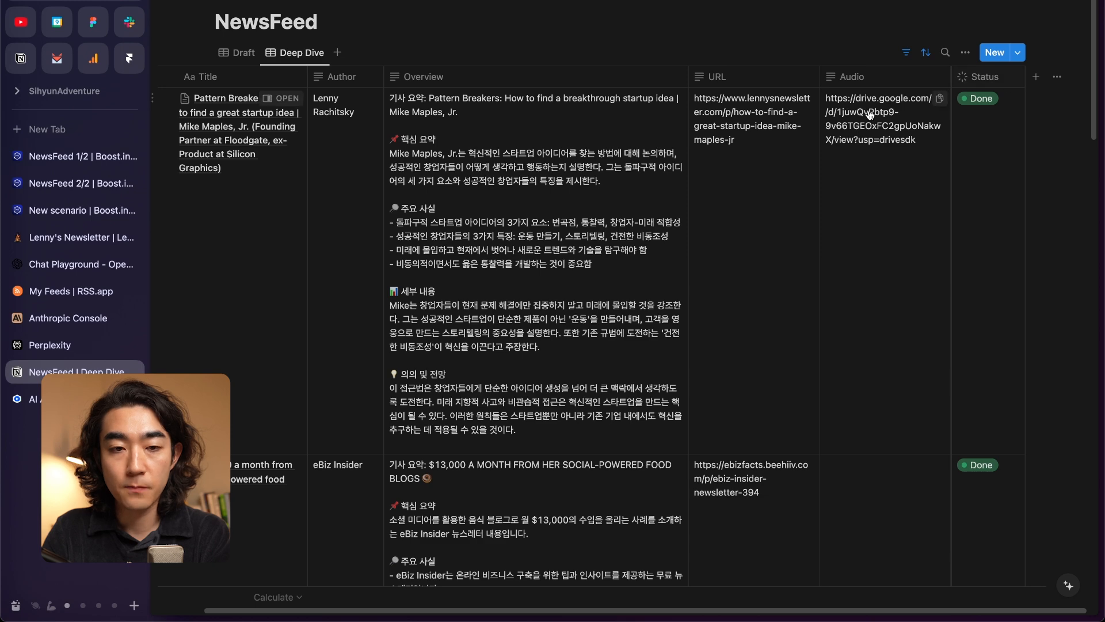
pyautogui.hscroll(-2, 322, 163)
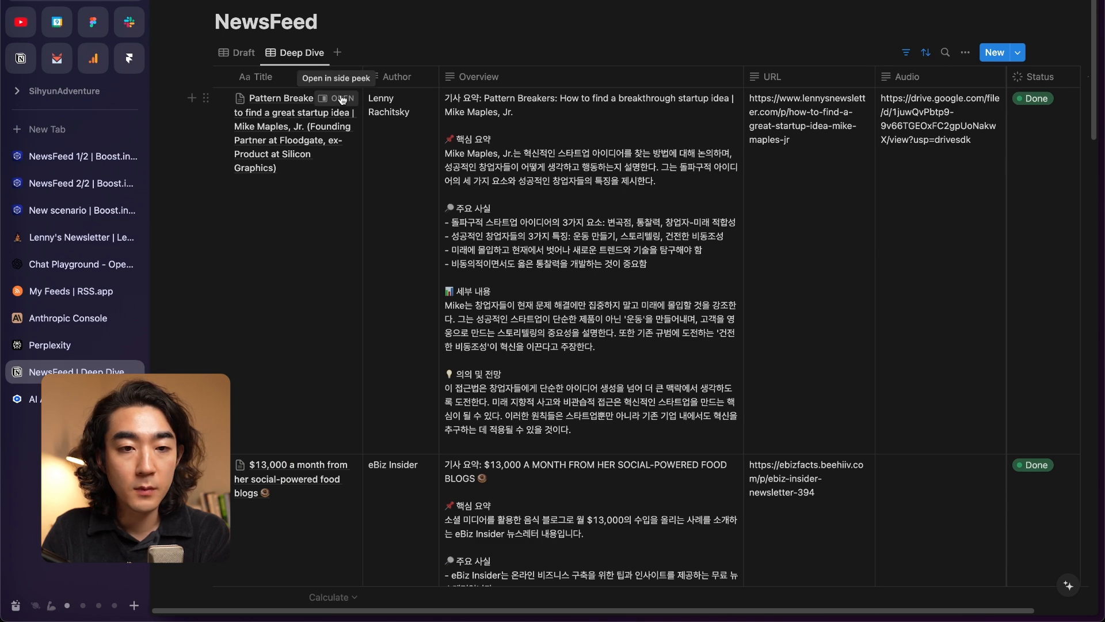
pyautogui.click(342, 99)
pyautogui.scroll(-5, 804, 344)
pyautogui.scroll(-3, 804, 344)
pyautogui.scroll(-2, 812, 344)
pyautogui.scroll(2, 821, 343)
pyautogui.scroll(1, 821, 344)
pyautogui.click(756, 189)
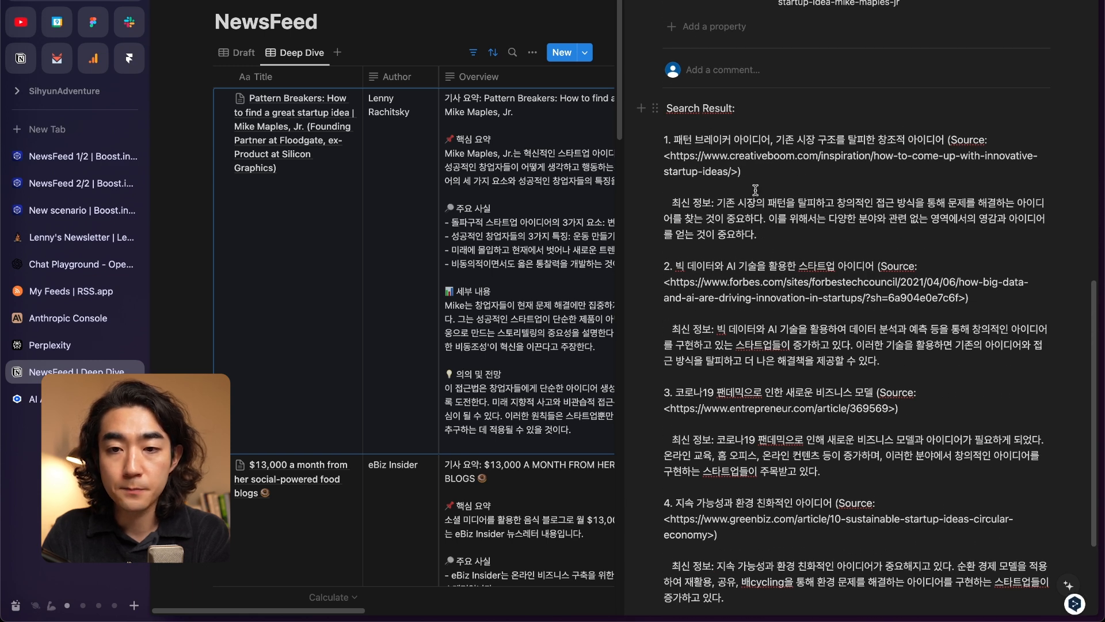
# Step: Compare the Pattern Breakers overview text with the five search results on its page, and close the page
pyautogui.click(524, 185)
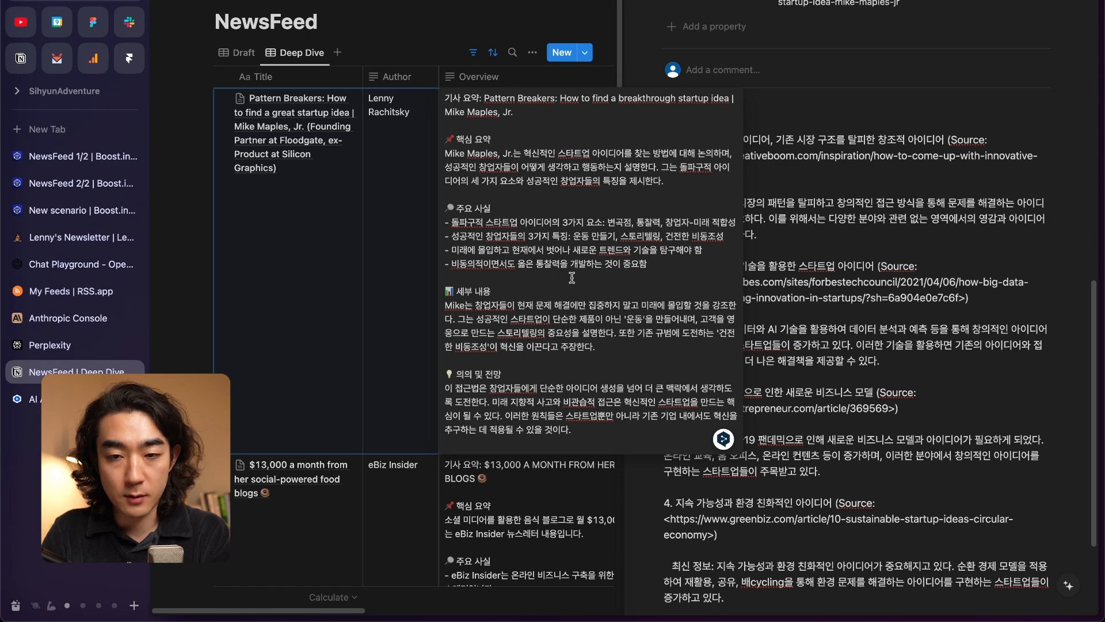
pyautogui.press('Escape')
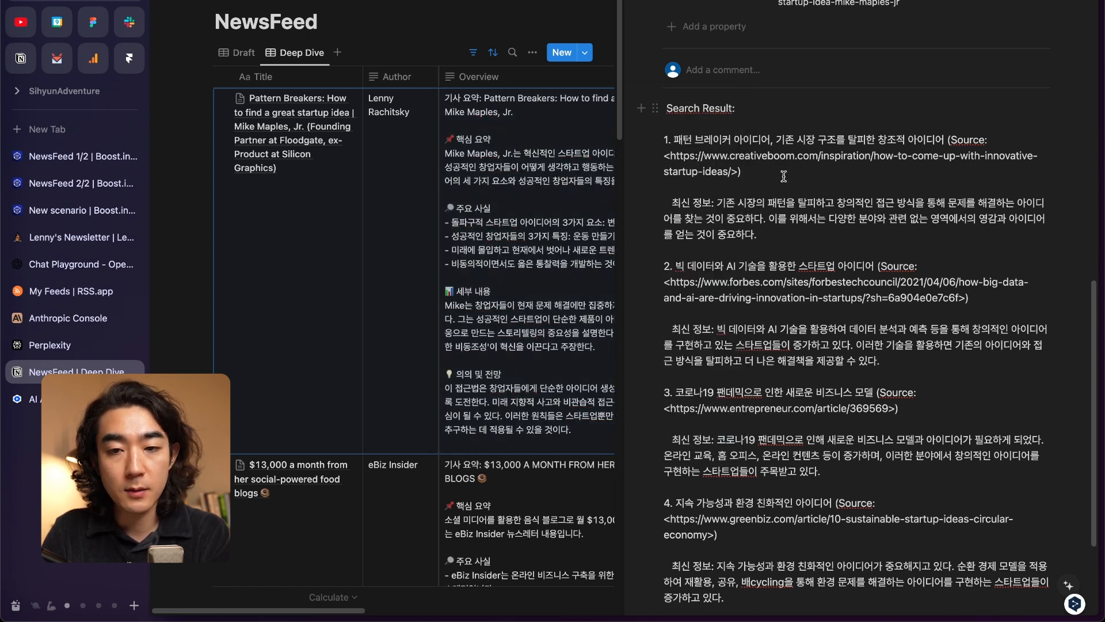
pyautogui.scroll(-5, 768, 299)
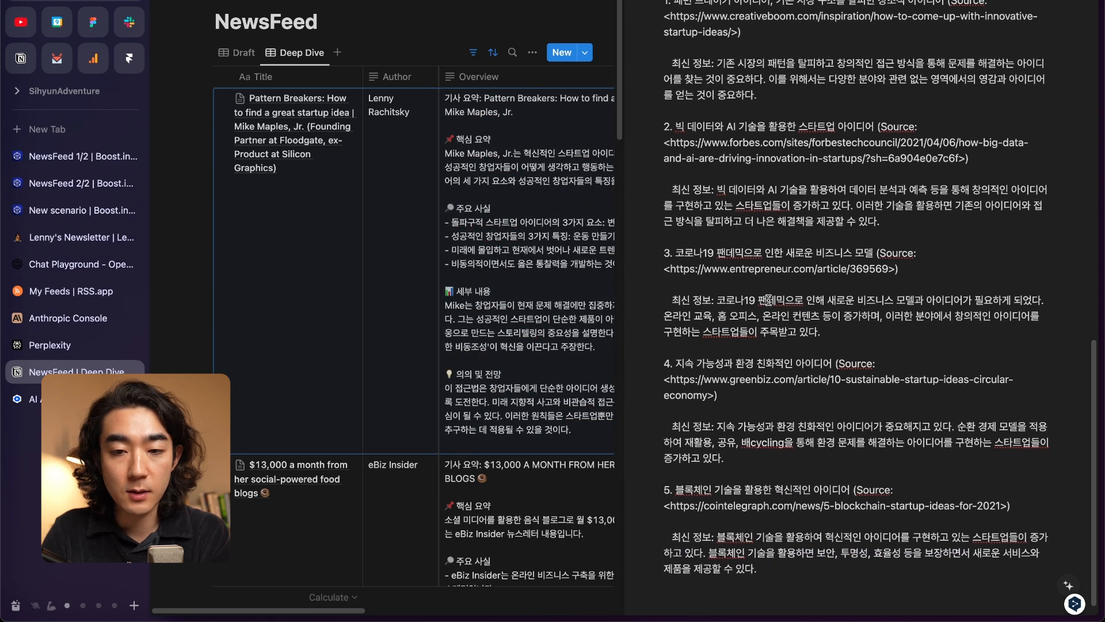
pyautogui.scroll(-1, 758, 373)
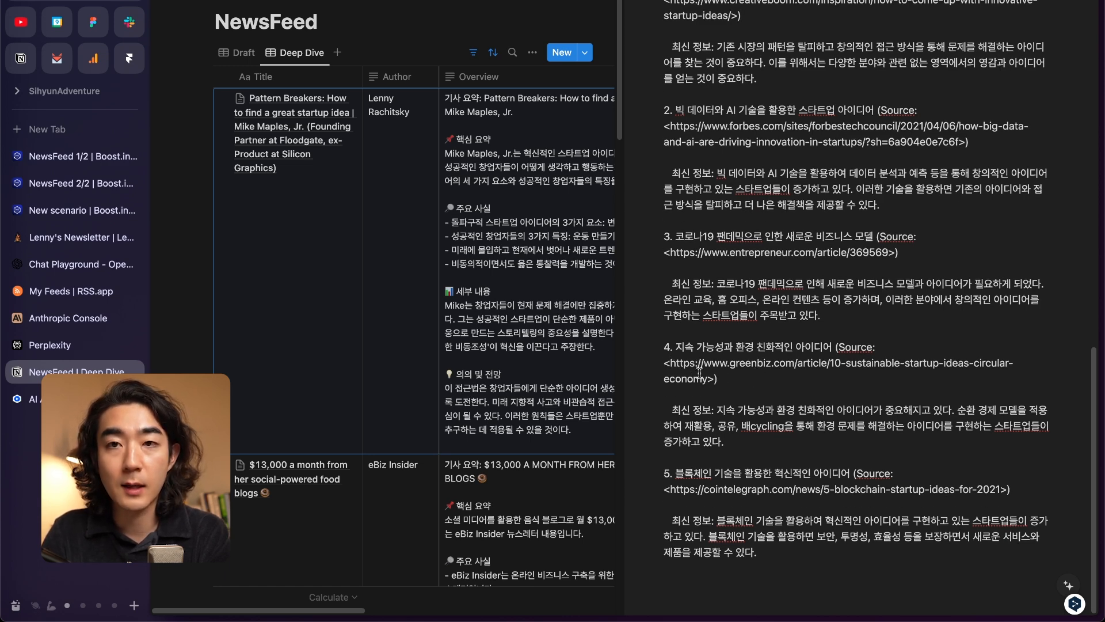
pyautogui.scroll(6, 710, 376)
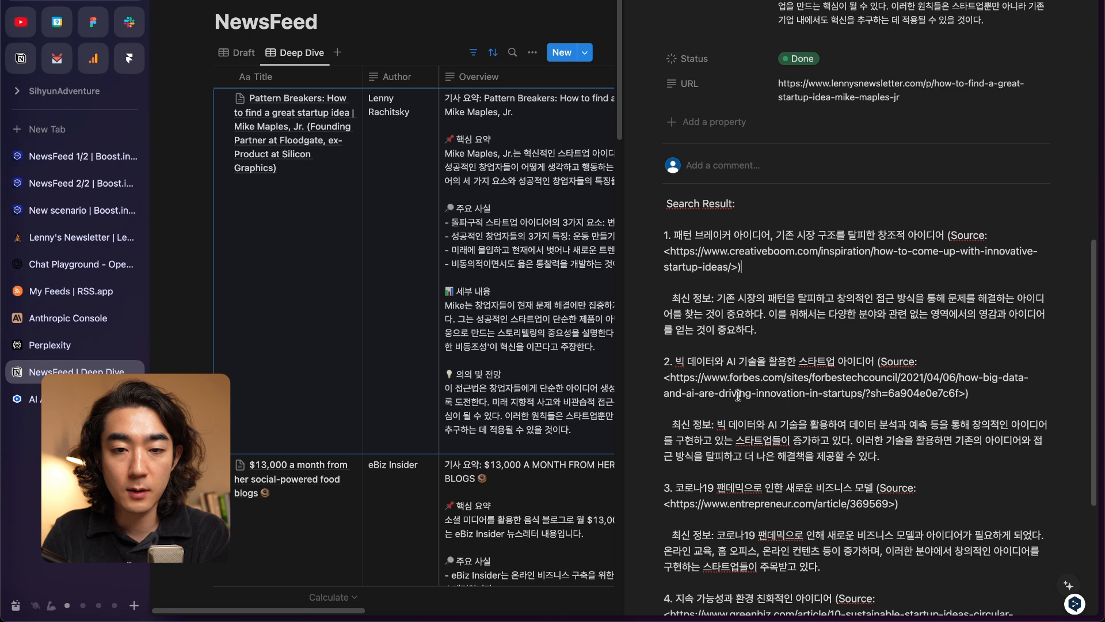
pyautogui.click(526, 167)
pyautogui.click(424, 203)
pyautogui.click(639, 2)
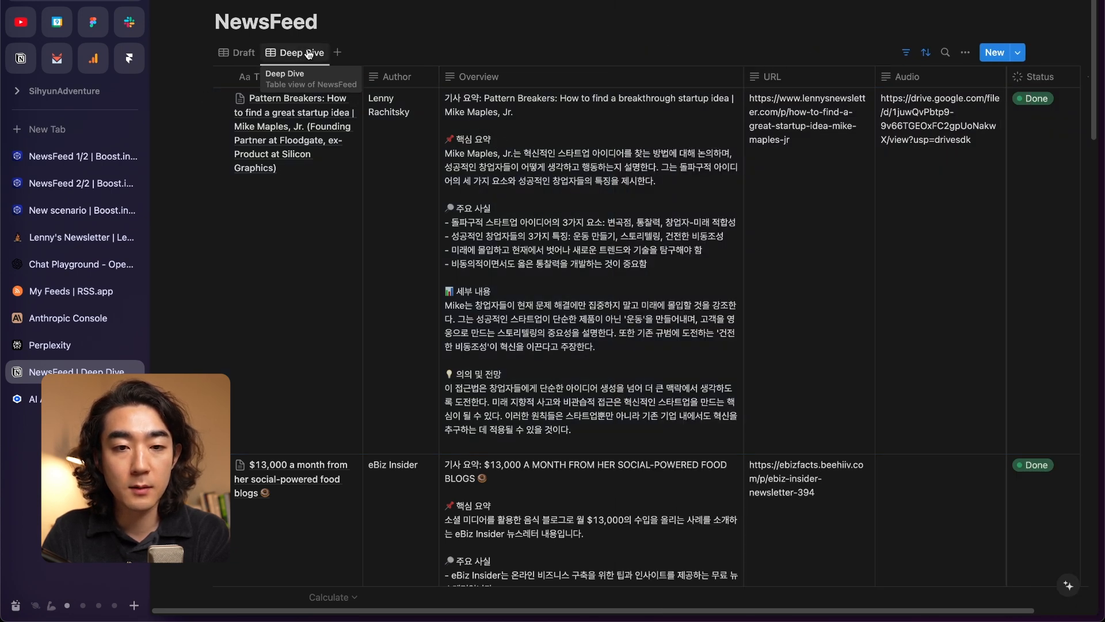
# Step: Review the audio, Deep Dive and status columns across the Deep Dive and Draft views, ending in the Deep Dive view
pyautogui.hscroll(2, 465, 155)
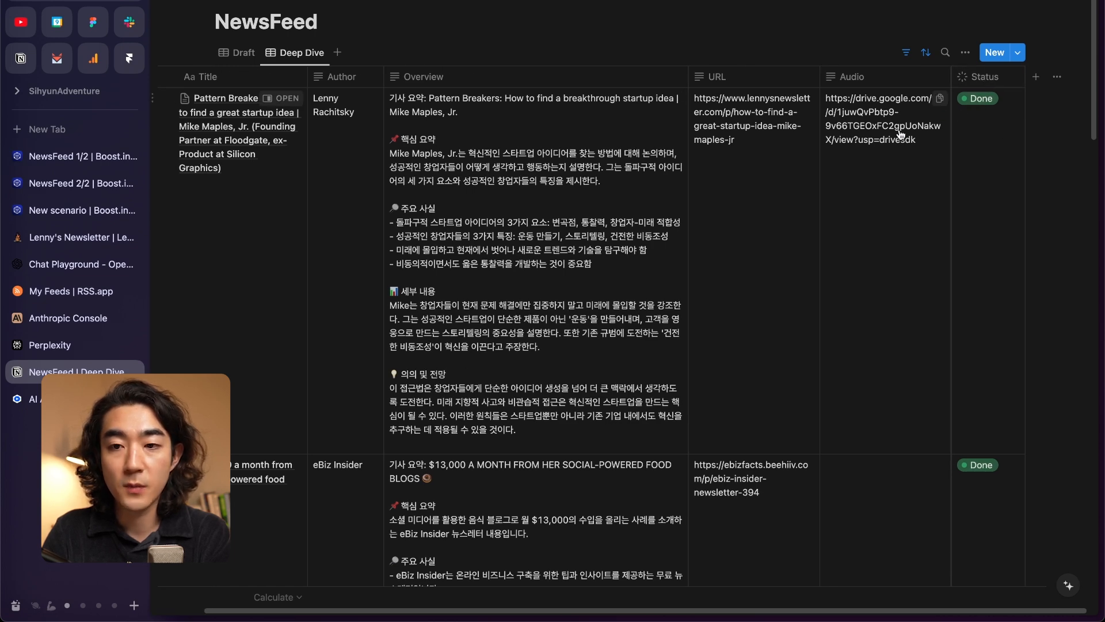
pyautogui.hscroll(-2, 789, 193)
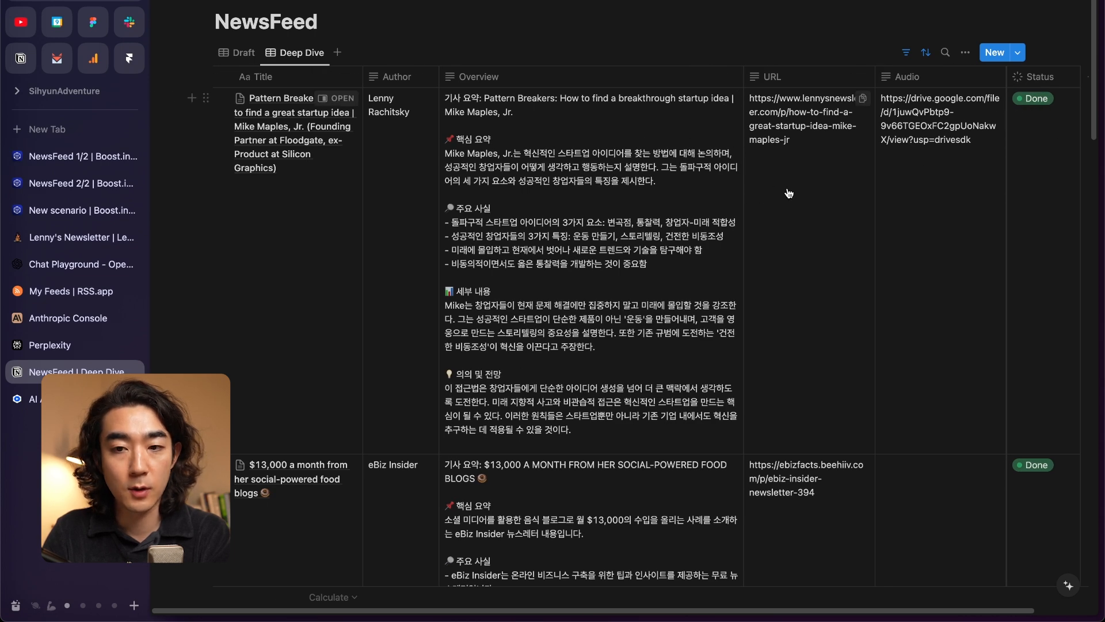
pyautogui.click(237, 53)
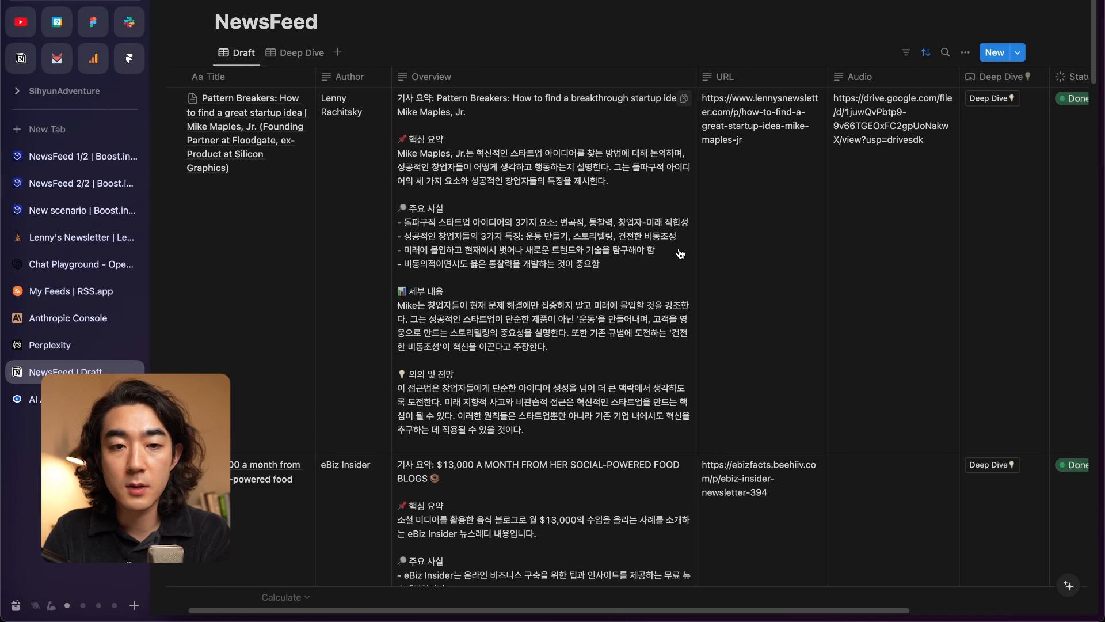
pyautogui.hscroll(5, 760, 217)
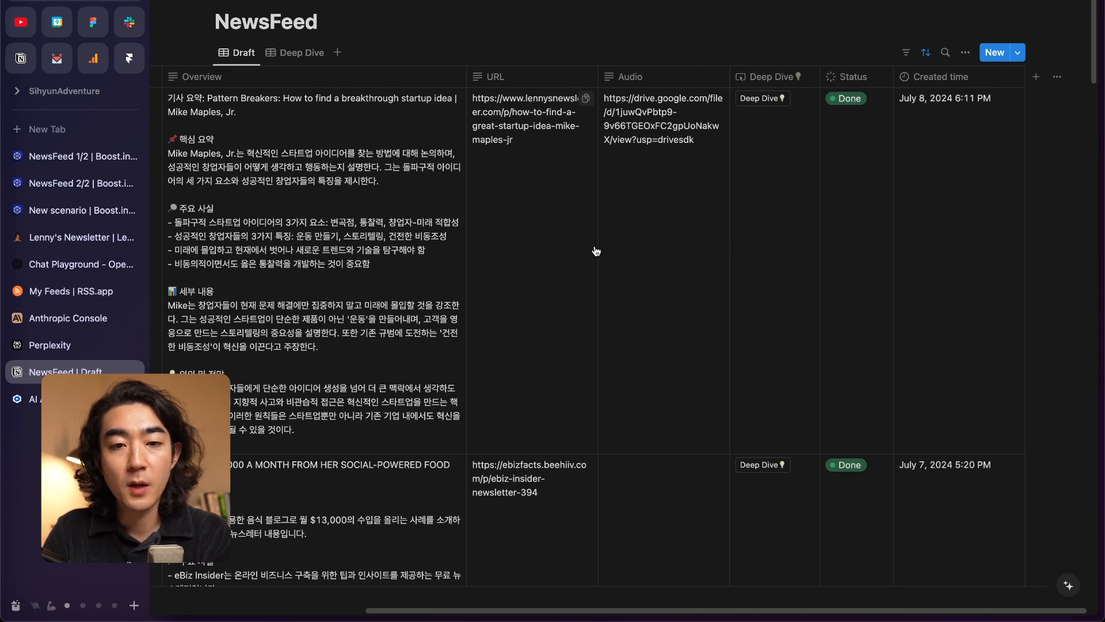
pyautogui.hscroll(-5, 596, 249)
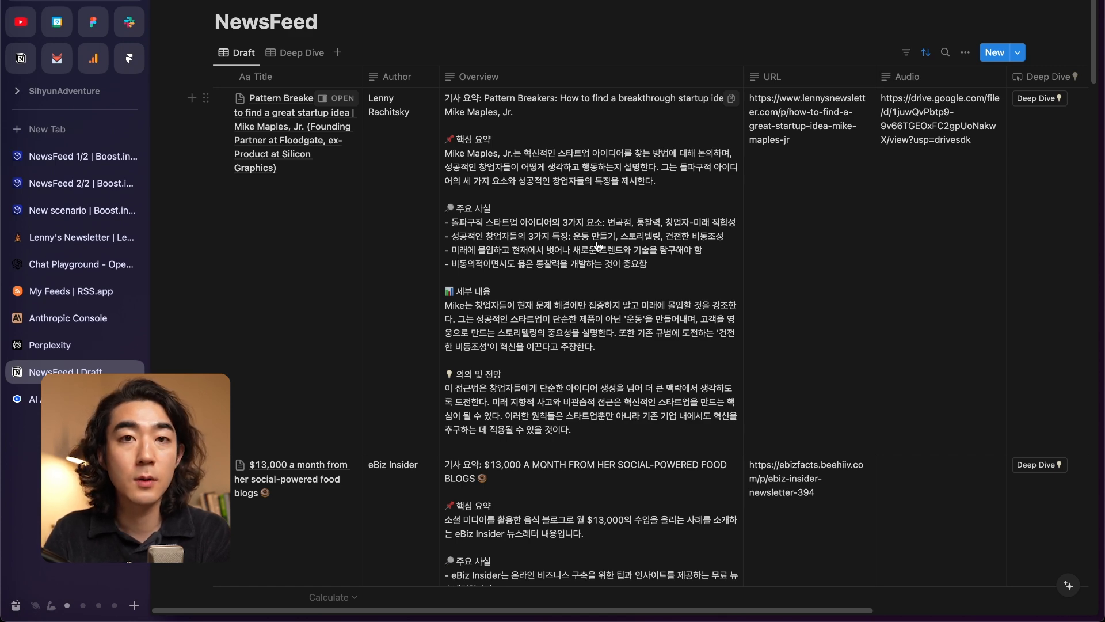
pyautogui.hscroll(5, 610, 242)
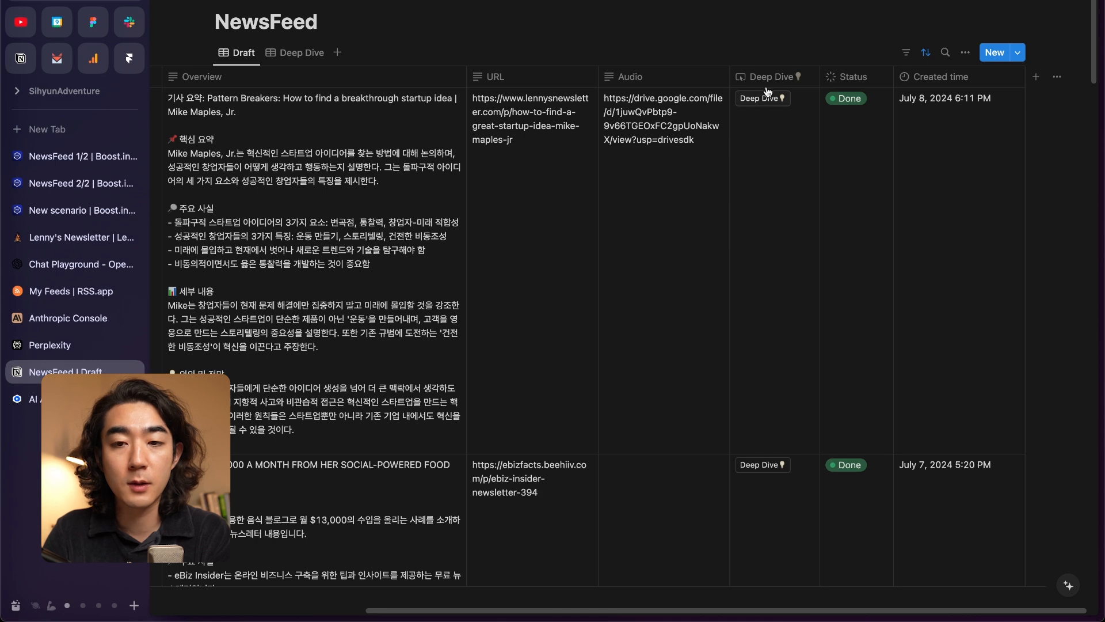
pyautogui.click(295, 52)
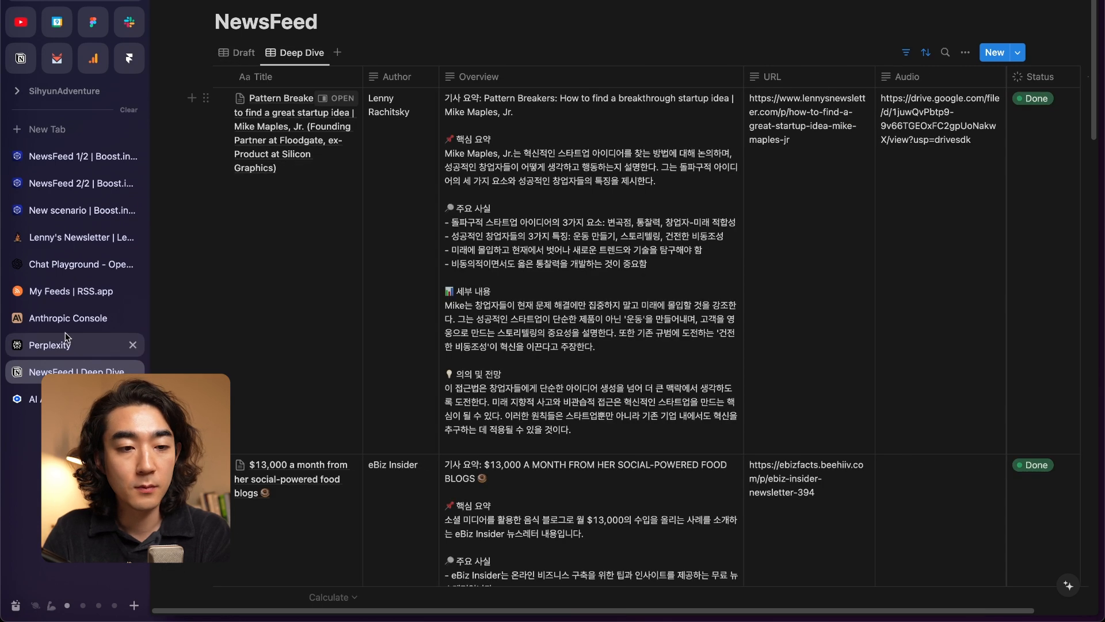
# Step: Reopen the Pattern Breakers page, read to the end of its search results, and close it
pyautogui.click(330, 101)
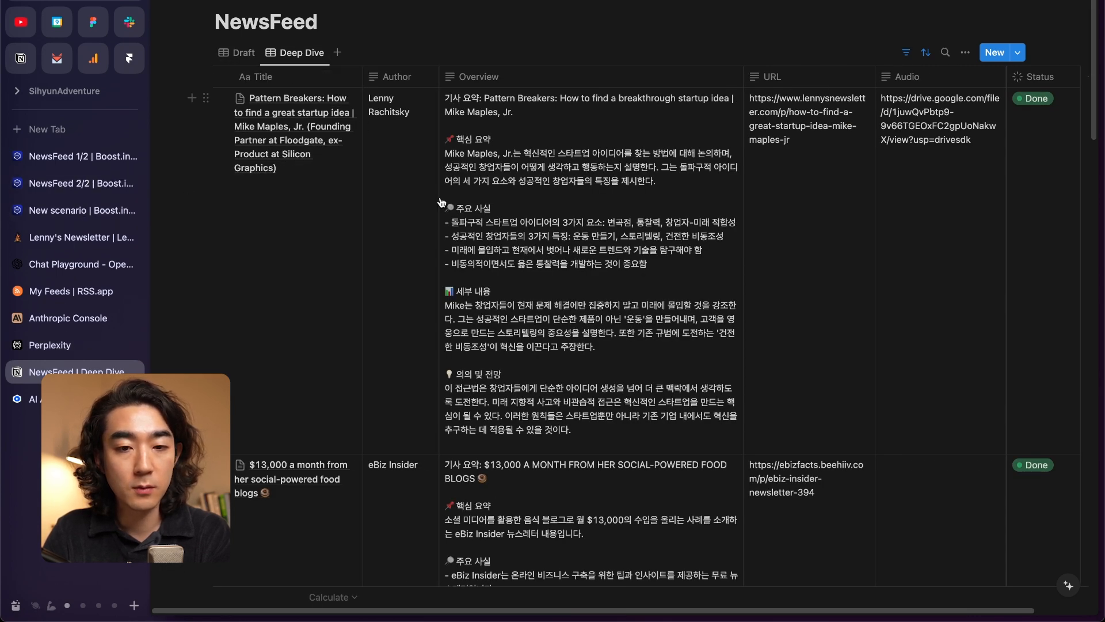
pyautogui.scroll(-10, 816, 290)
pyautogui.scroll(-3, 816, 291)
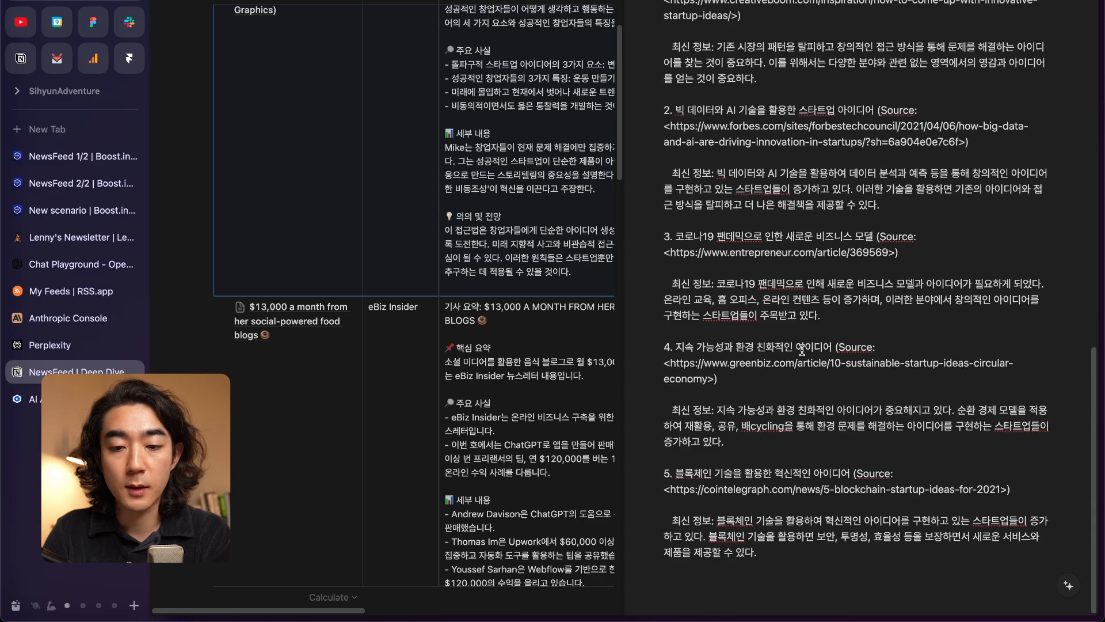
pyautogui.click(362, 167)
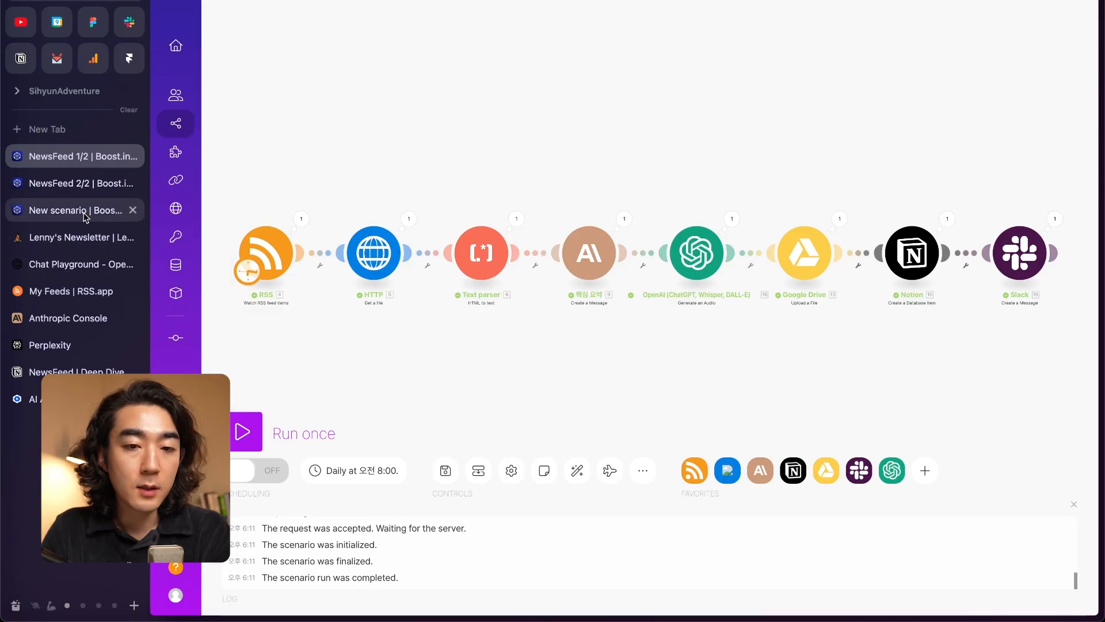
# Step: Import the blueprint file NewsFeed blueprint.json from Downloads into the new scenario
pyautogui.click(84, 212)
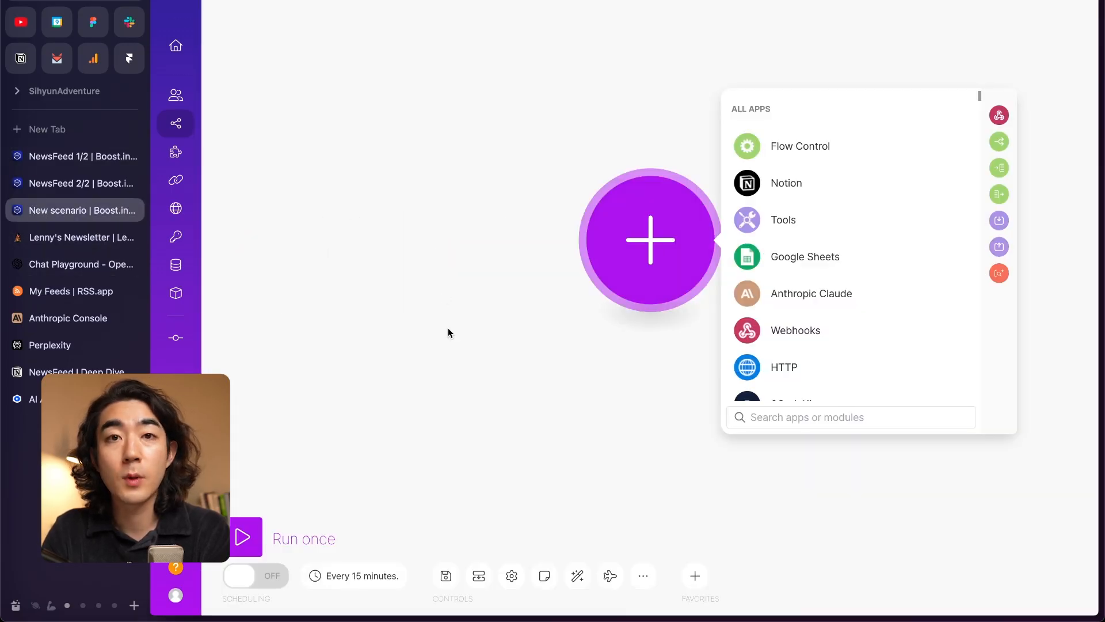
pyautogui.click(445, 308)
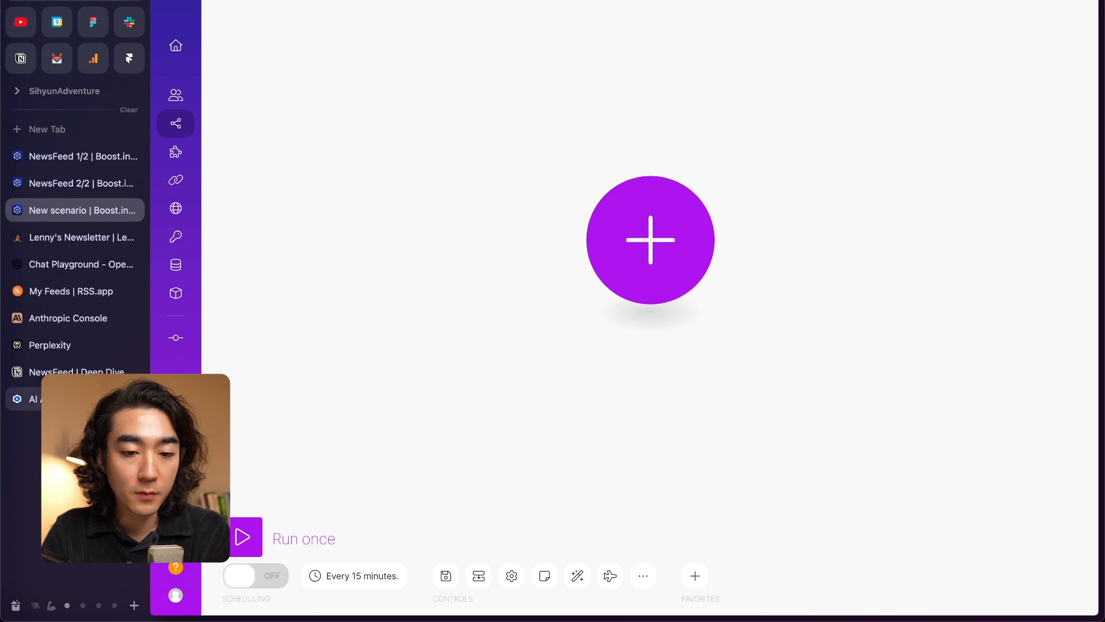
pyautogui.click(643, 576)
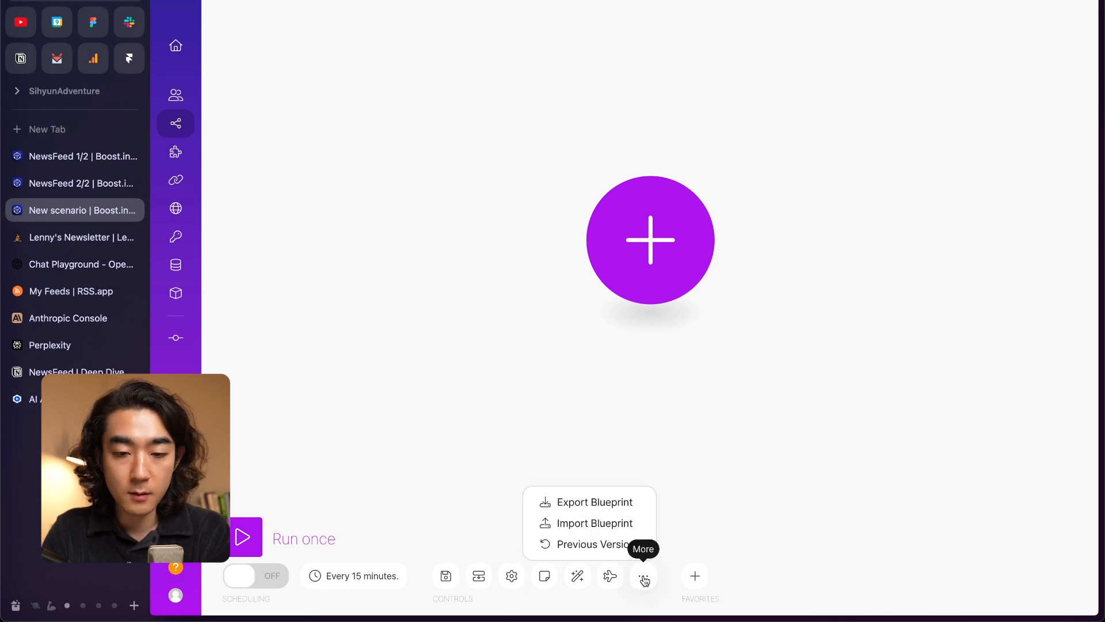
pyautogui.click(604, 524)
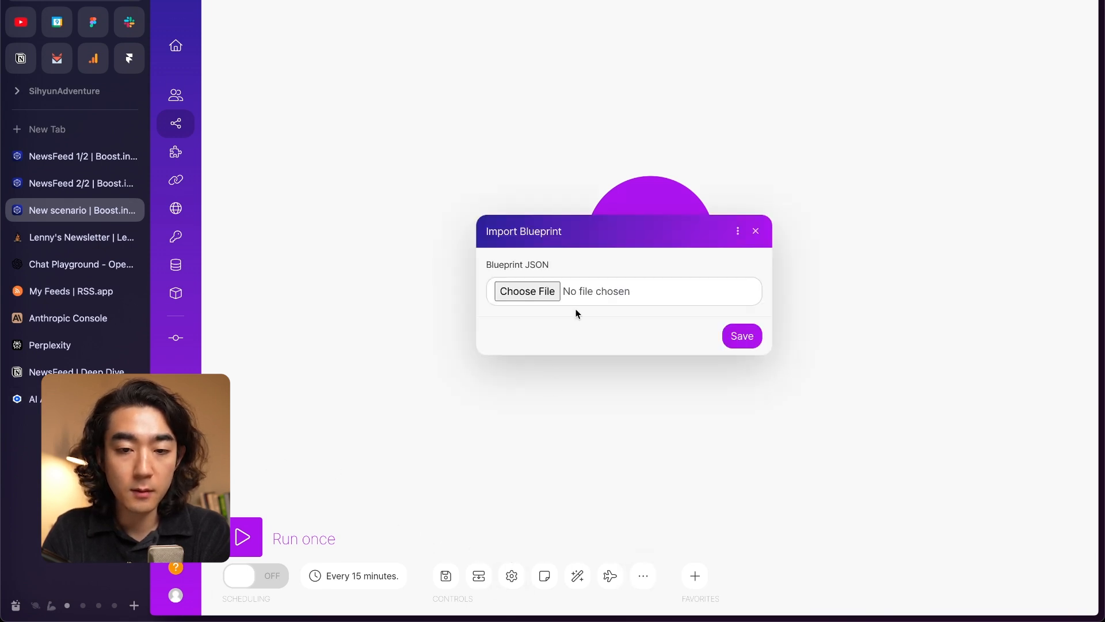
pyautogui.click(536, 286)
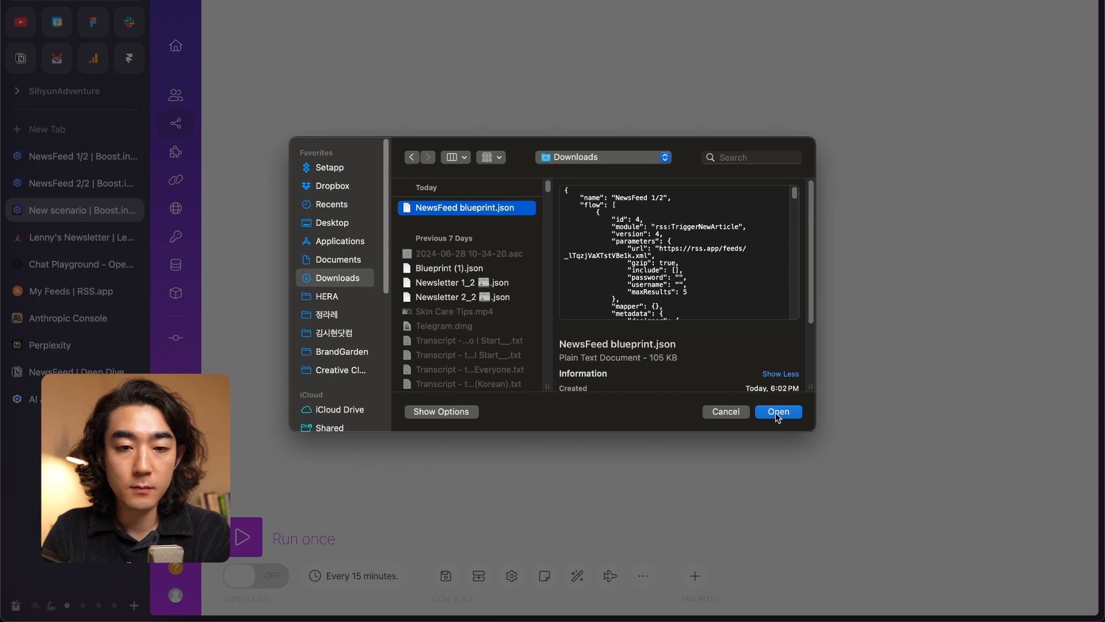
pyautogui.click(776, 412)
pyautogui.click(727, 335)
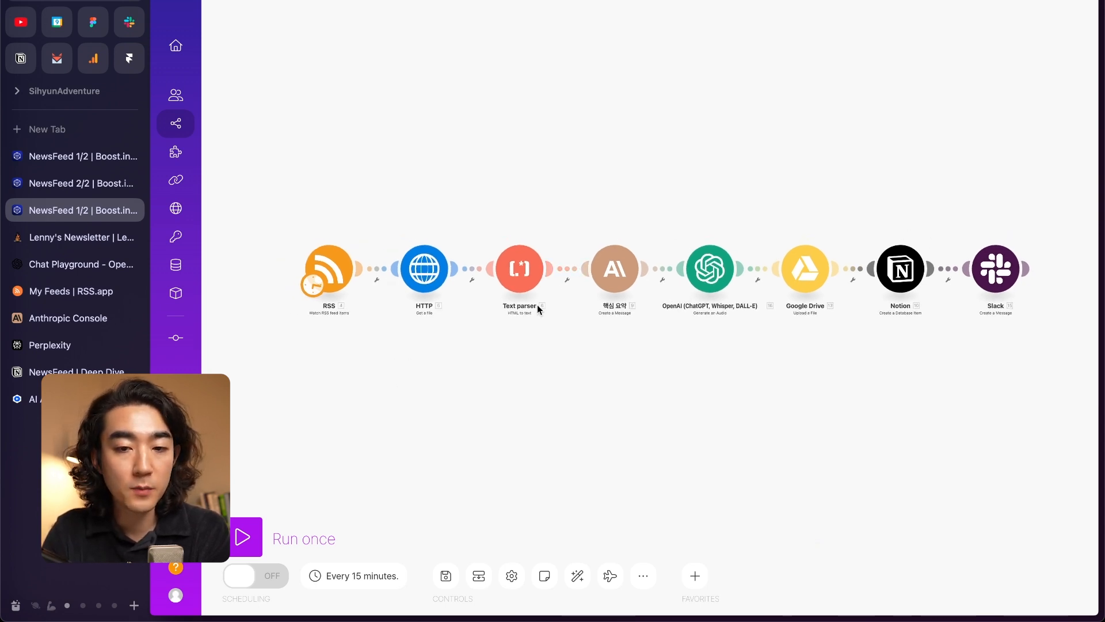
# Step: Check the prompt in the imported 핵심 요약 Claude module and open the AI Automation lesson page holding the news summary prompt
pyautogui.click(615, 270)
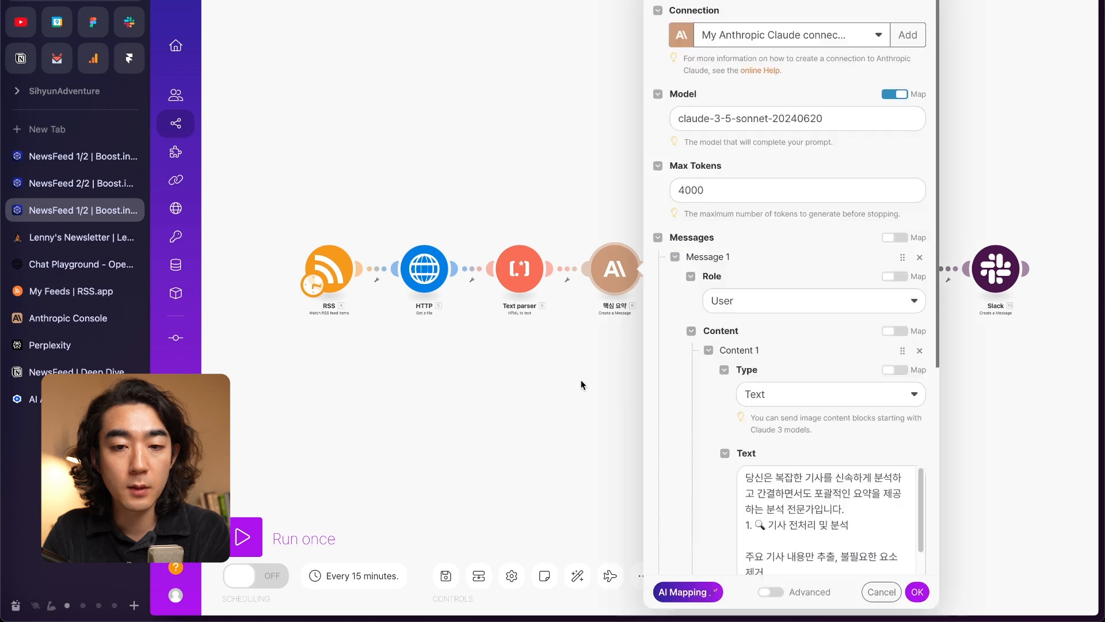
pyautogui.click(586, 379)
pyautogui.click(23, 399)
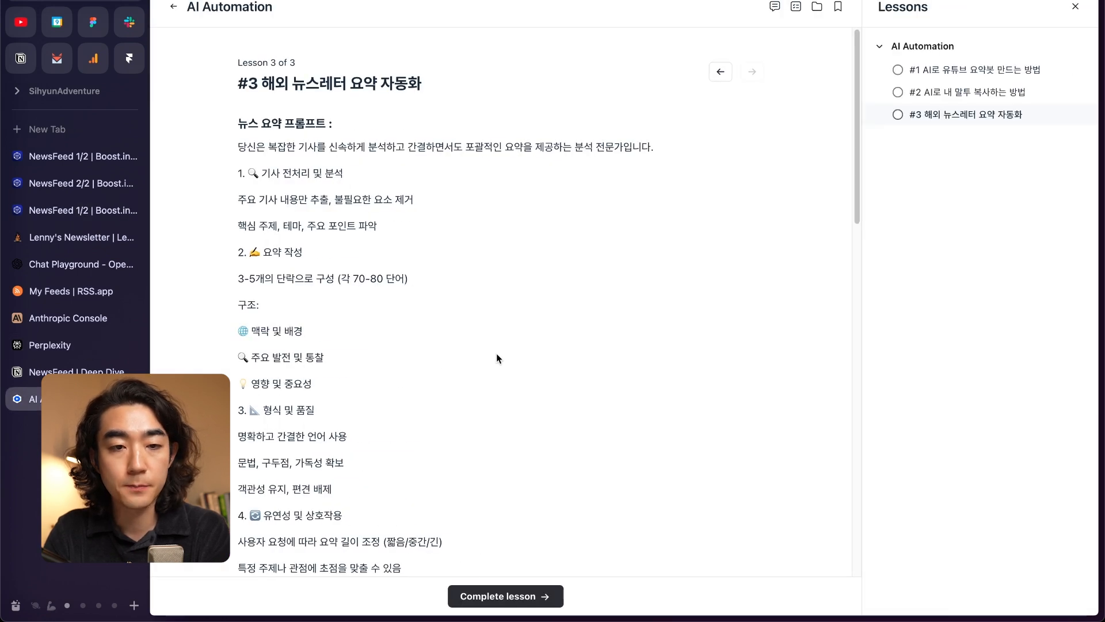
# Step: Go back to AI Automation lesson #1 and look over its video, notes and attached files
pyautogui.click(720, 72)
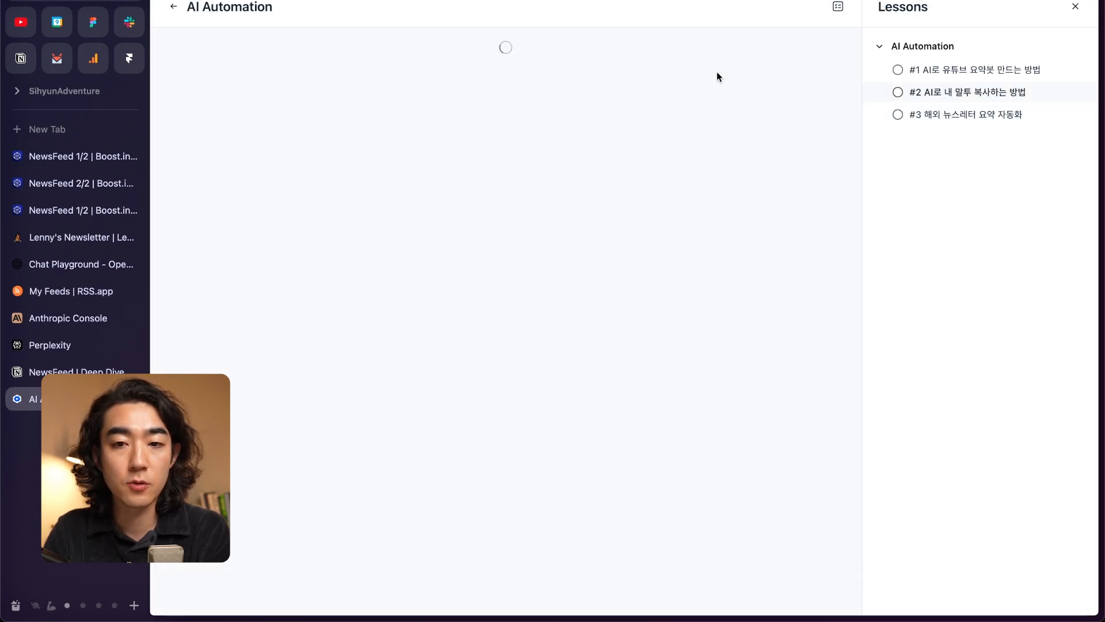
pyautogui.click(720, 72)
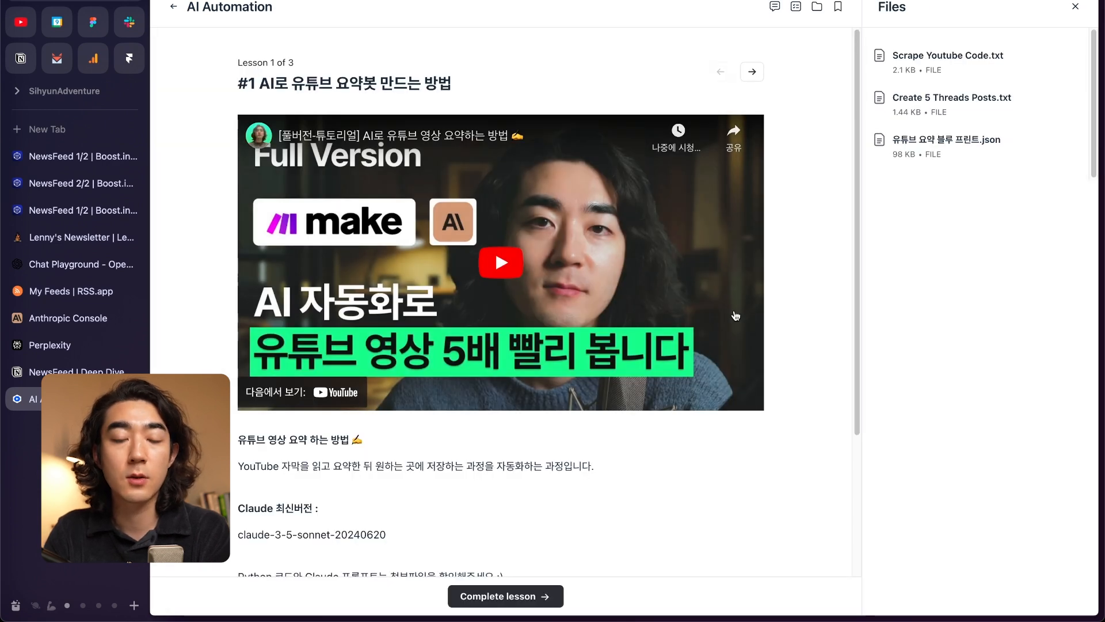
pyautogui.scroll(-3, 642, 333)
pyautogui.scroll(3, 644, 334)
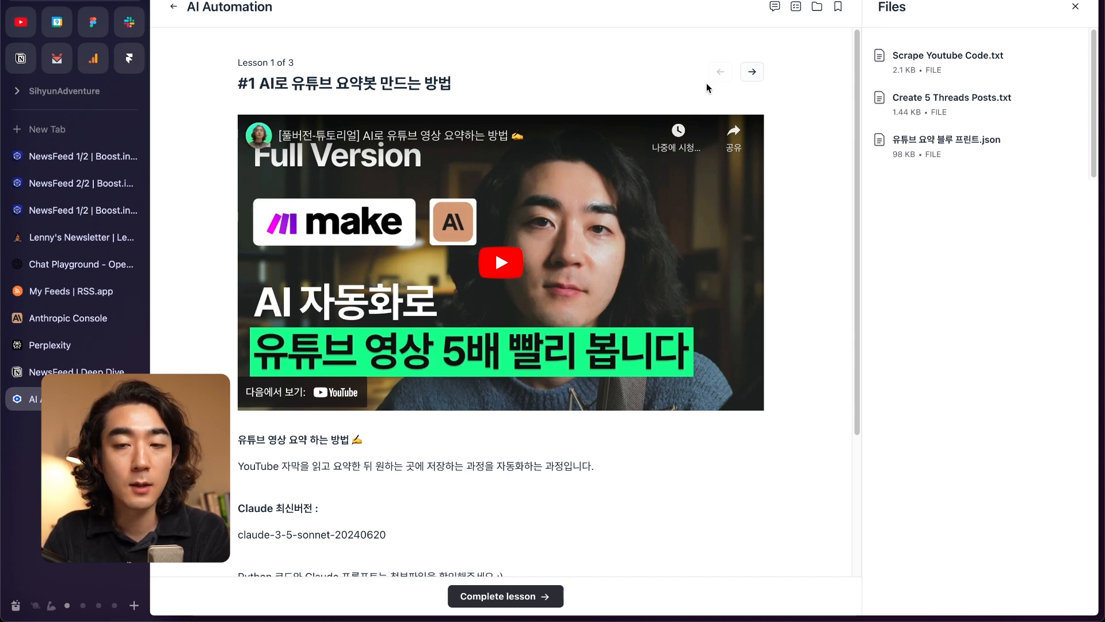
pyautogui.click(752, 71)
# Step: Open a blank new scenario in Boost.space Integrator and check which module the NewsFeed 1/2 scenario starts with
pyautogui.click(78, 215)
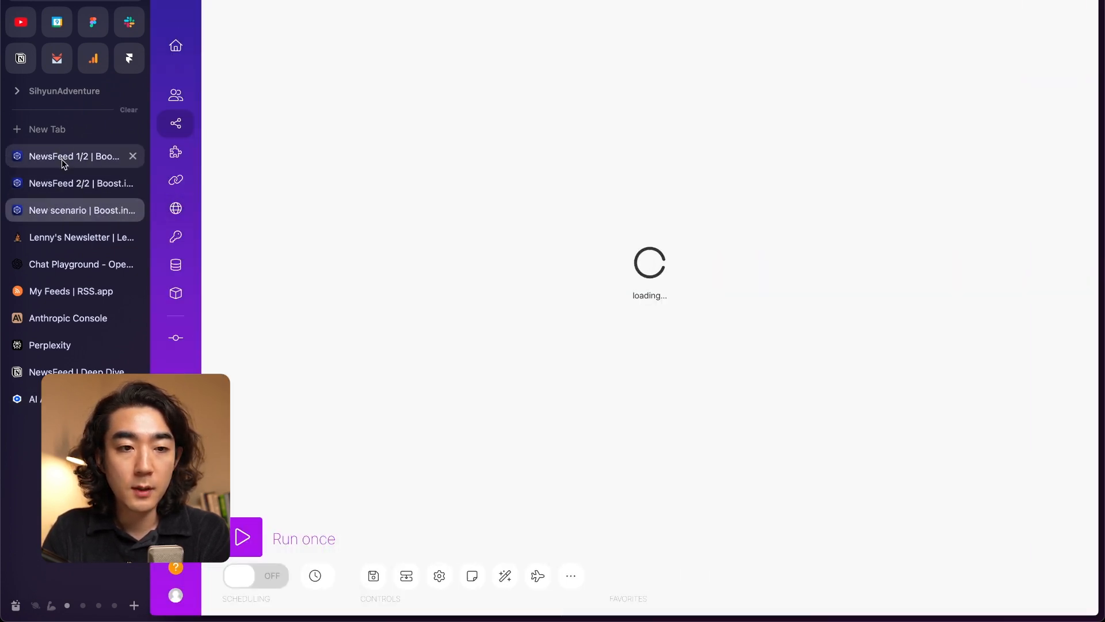
pyautogui.click(512, 241)
pyautogui.moveTo(800, 321); pyautogui.dragTo(706, 351)
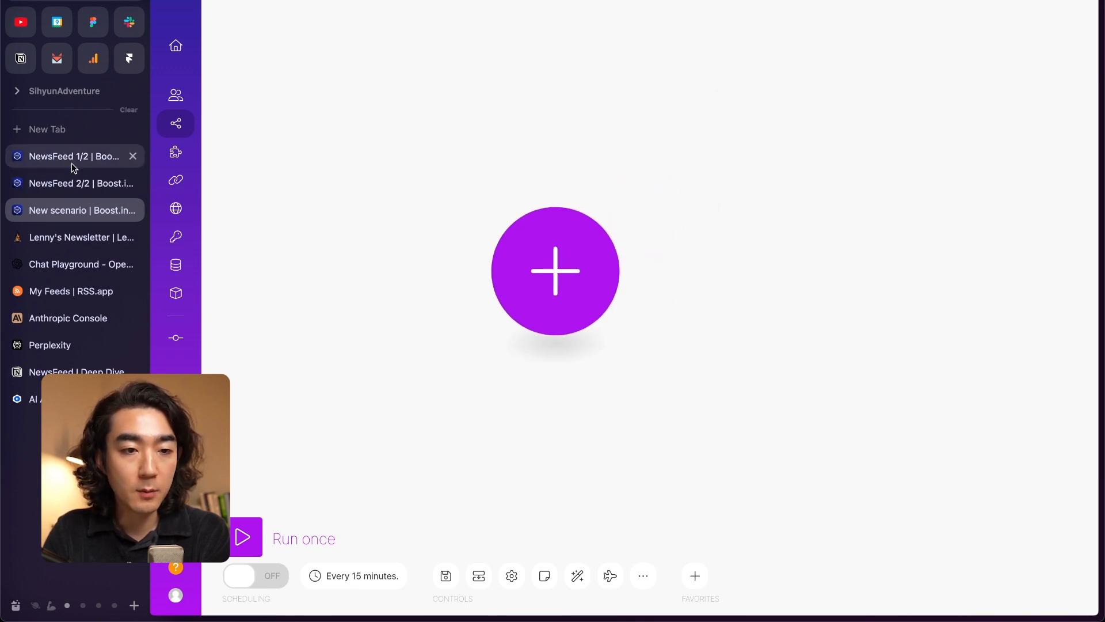
pyautogui.hotkey('ctrl', 'Tab')
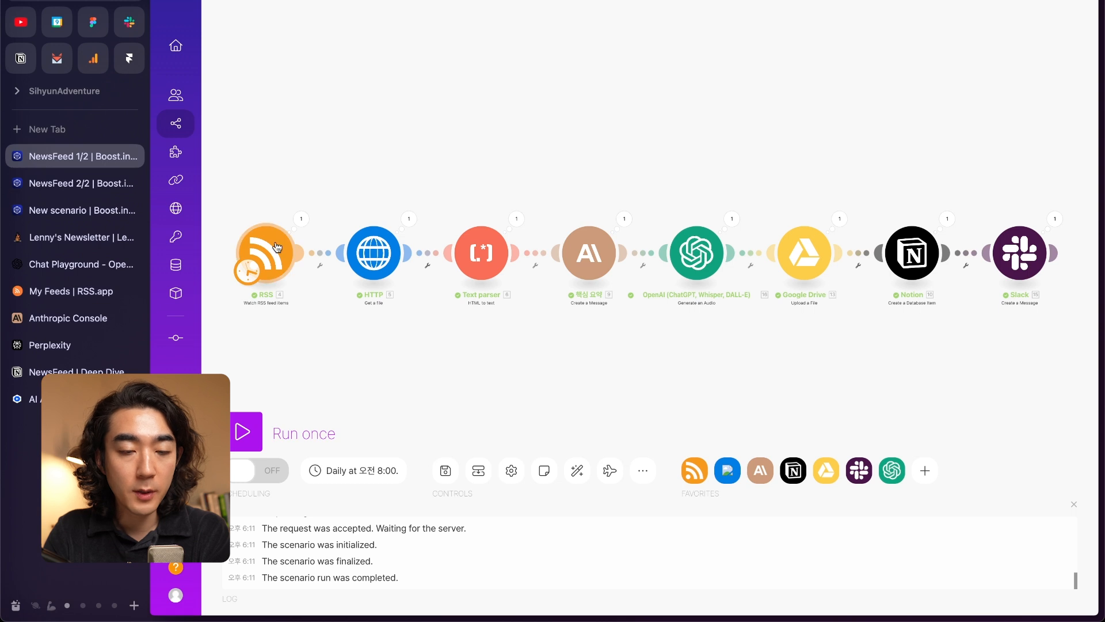
# Step: Add the RSS Watch RSS feed items module as the first module of the blank scenario
pyautogui.click(107, 210)
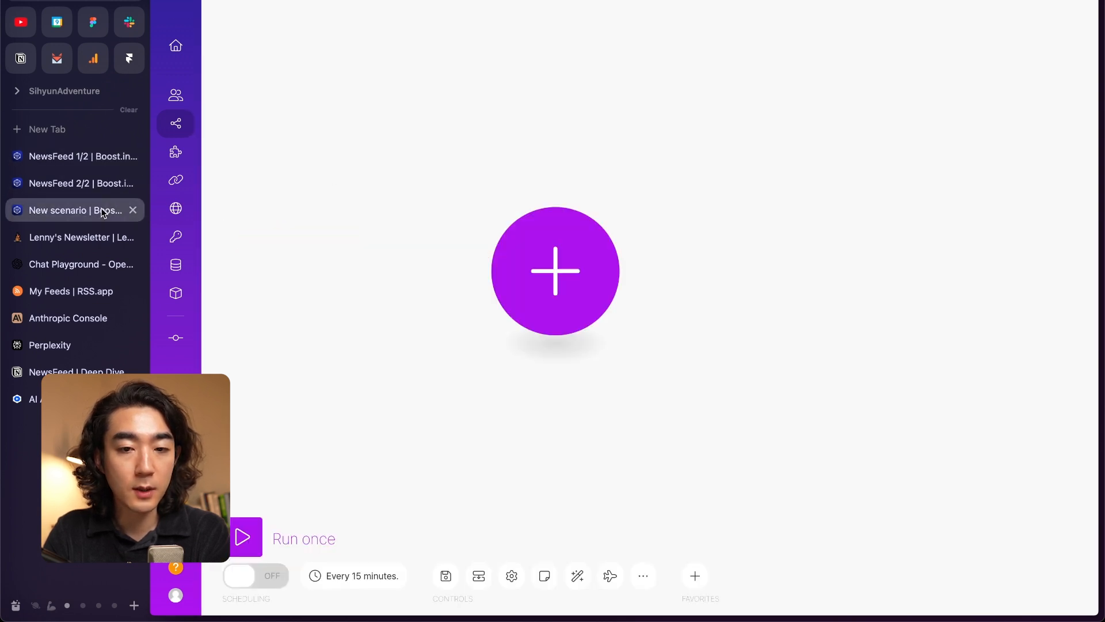
pyautogui.click(522, 258)
pyautogui.write('rss')
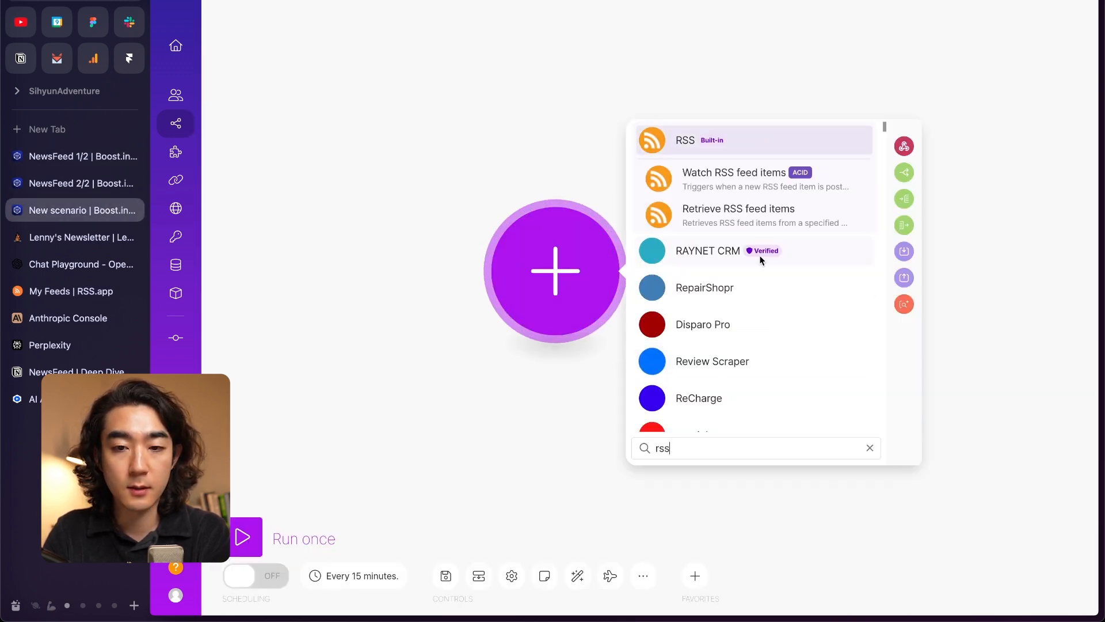
pyautogui.click(748, 175)
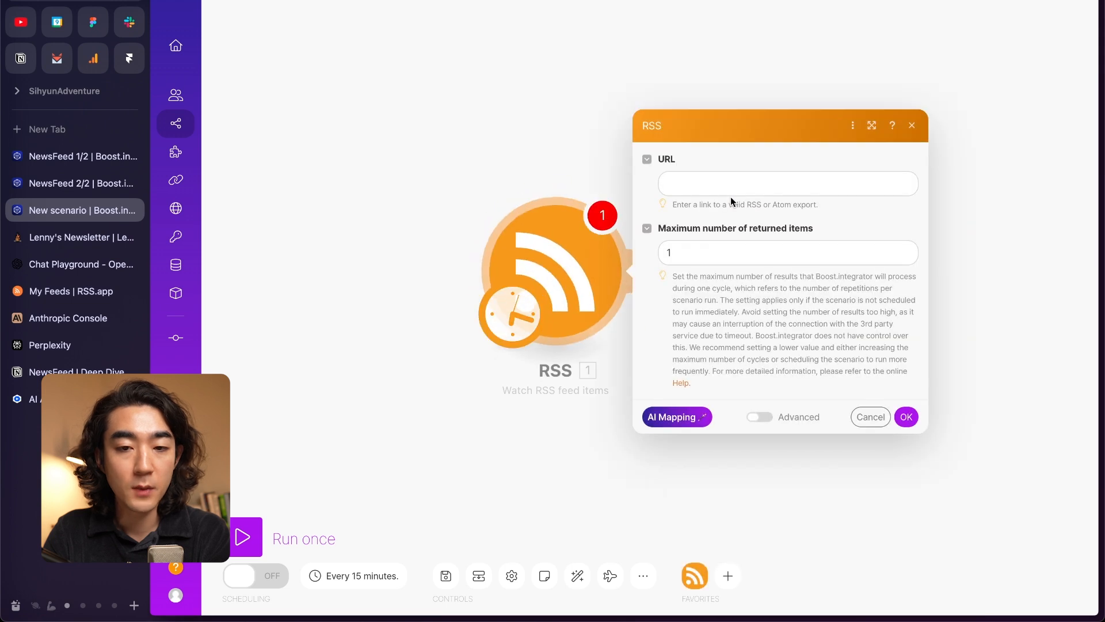
# Step: Switch to RSS.app, look over the saved feeds in My Feeds, and open the RSS Generator for a new feed
pyautogui.click(52, 292)
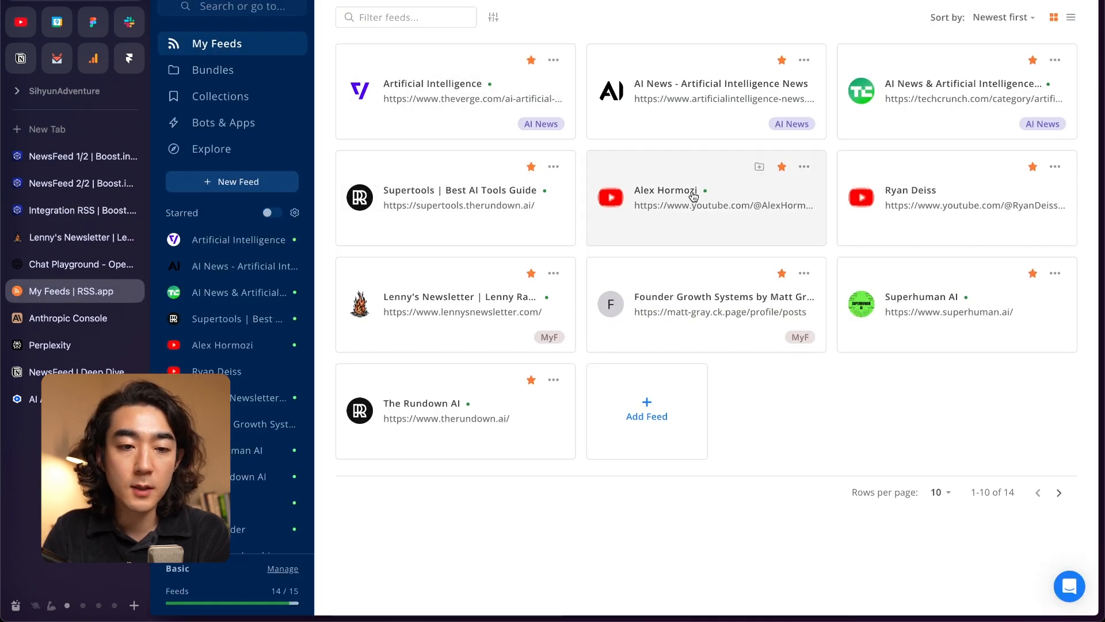
pyautogui.scroll(-1, 241, 322)
pyautogui.scroll(1, 248, 366)
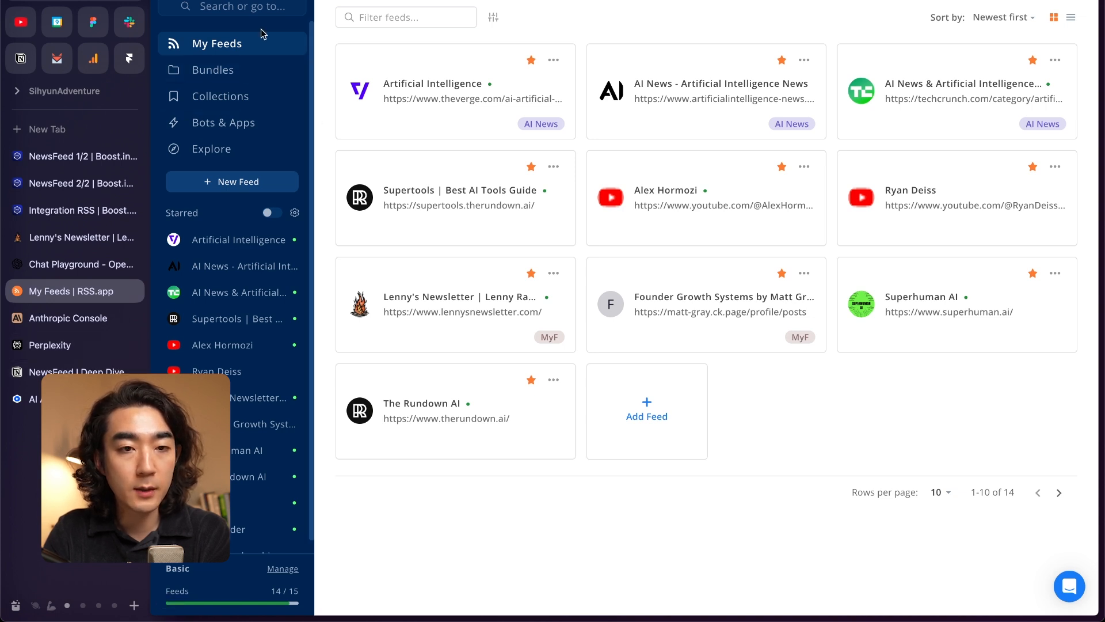
pyautogui.click(232, 182)
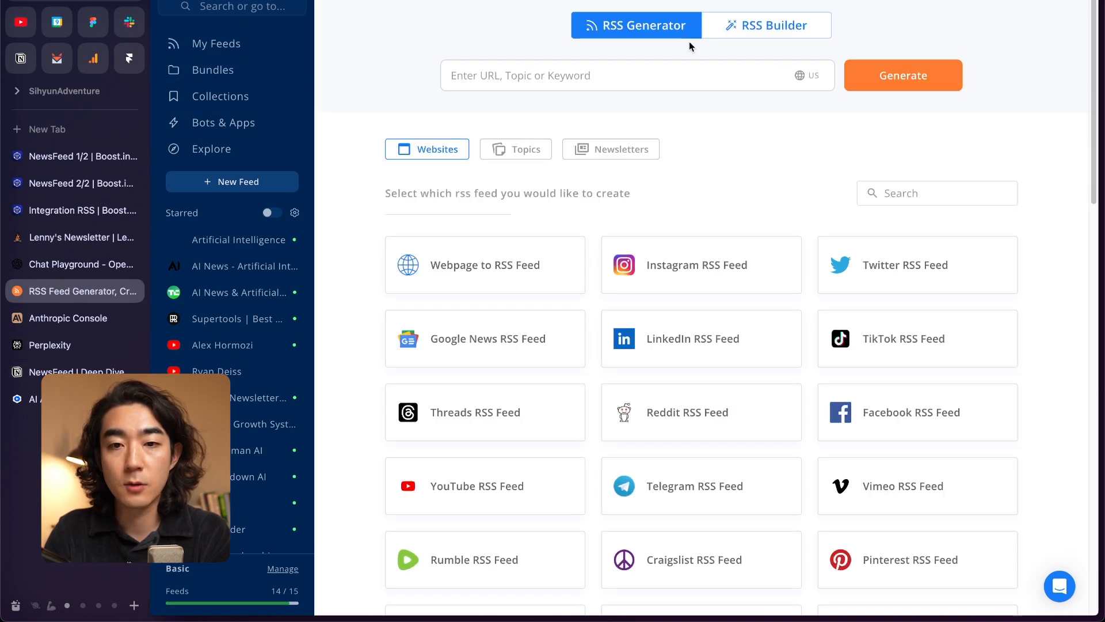
pyautogui.click(582, 76)
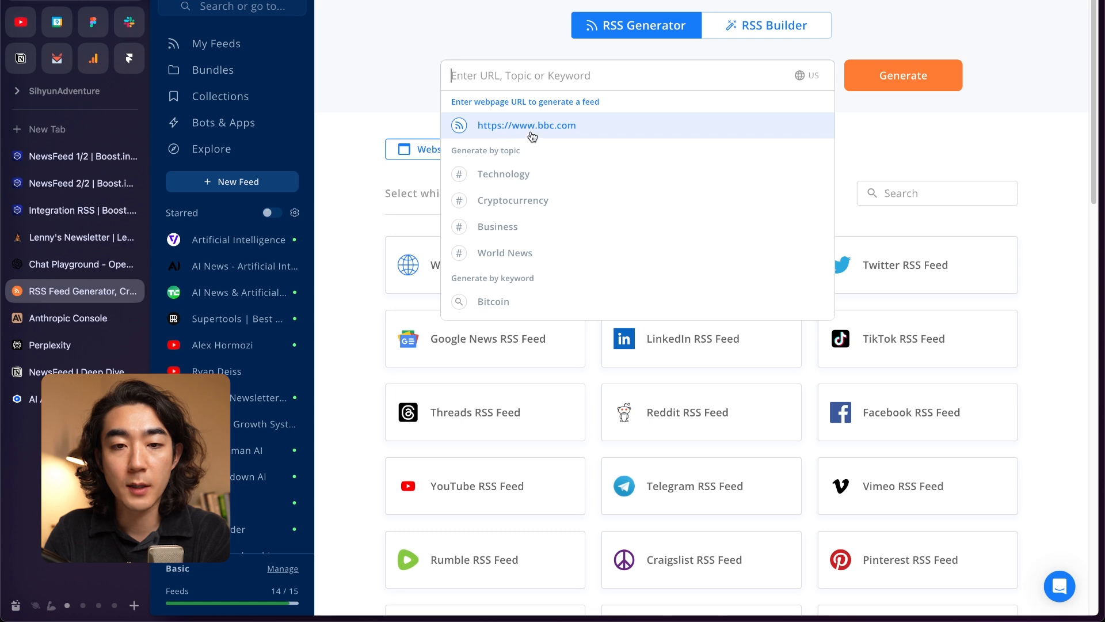
pyautogui.click(401, 81)
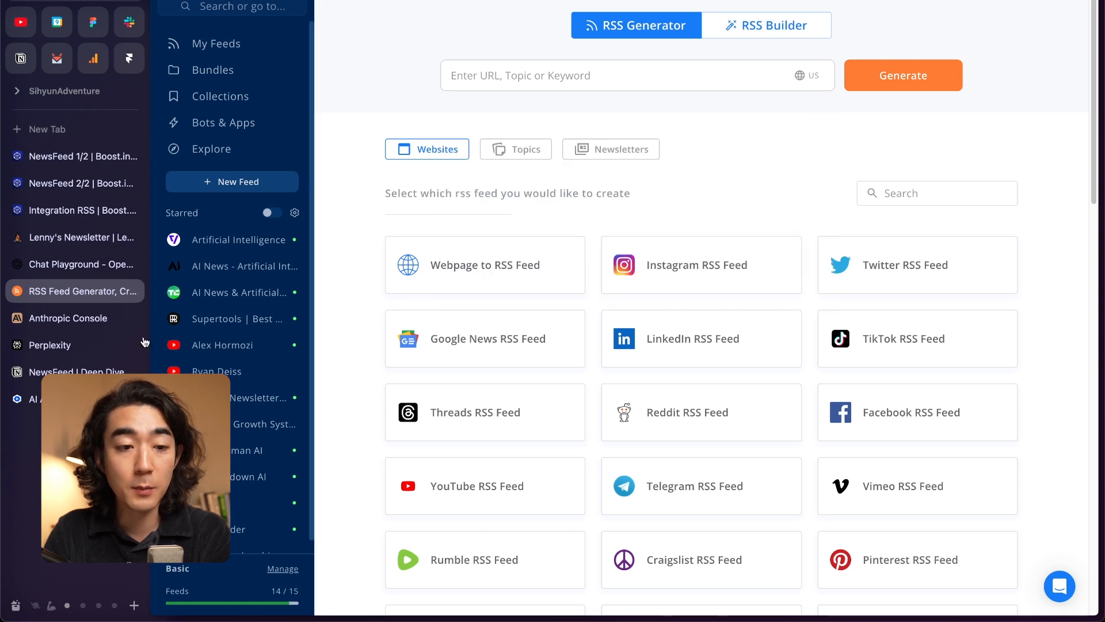
pyautogui.click(81, 237)
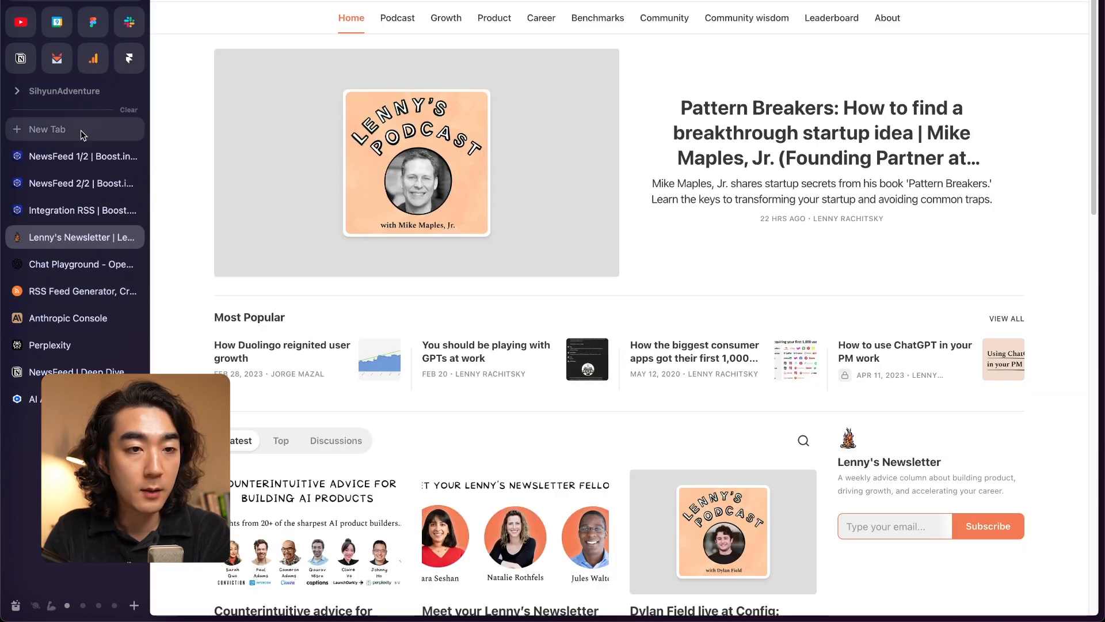
pyautogui.click(73, 2)
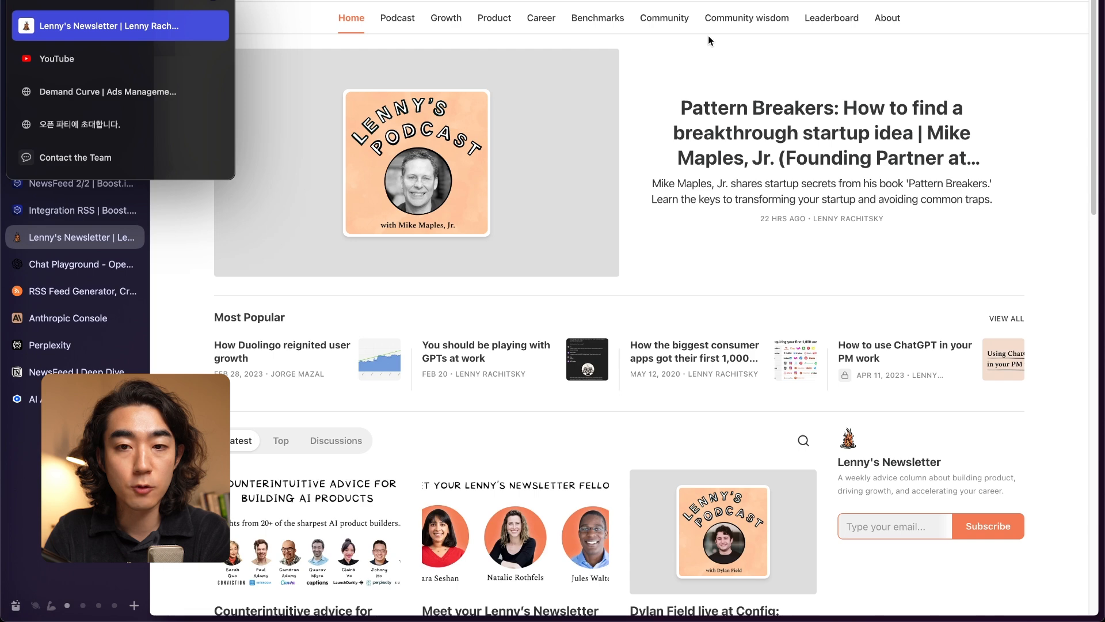
pyautogui.click(725, 51)
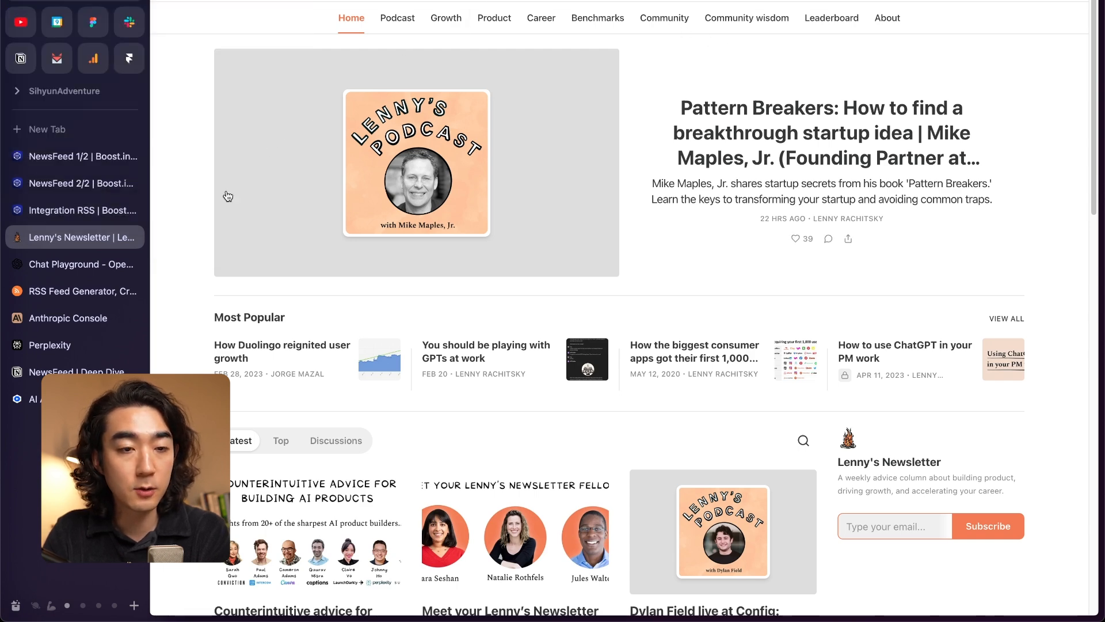
pyautogui.click(70, 291)
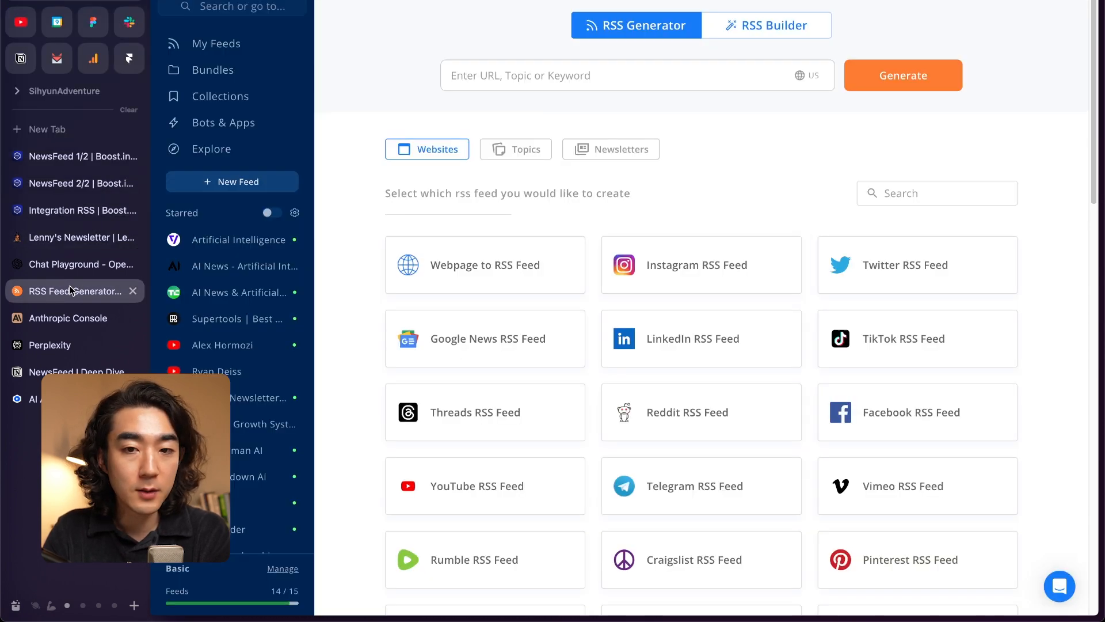
pyautogui.click(582, 87)
pyautogui.write('https://www.lennysnewsletter.com/')
pyautogui.press('Return')
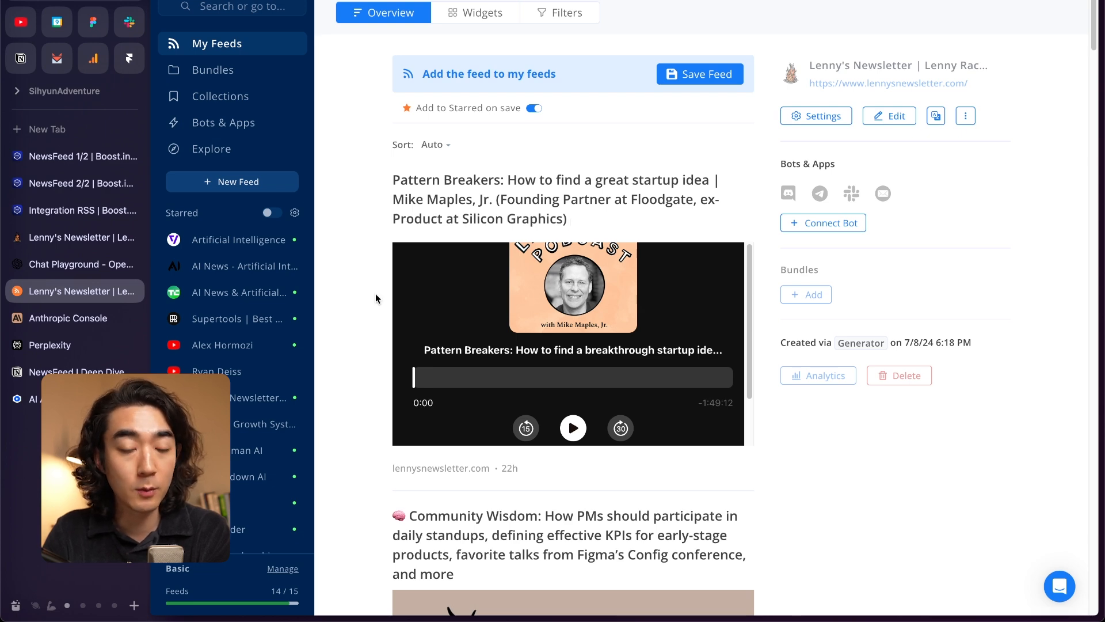
pyautogui.scroll(-12, 382, 319)
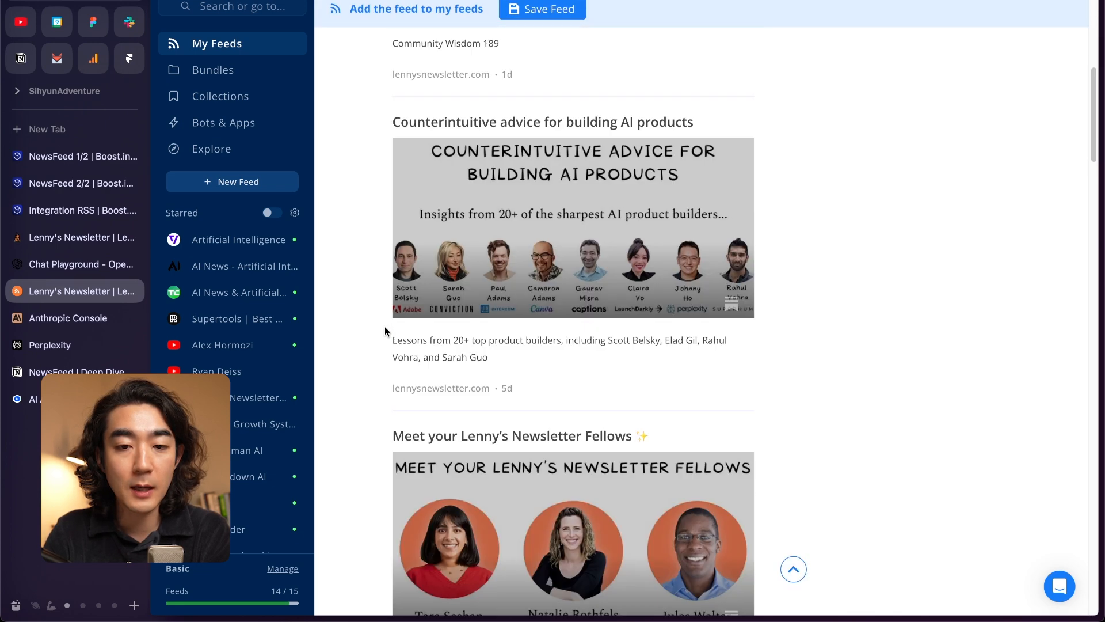
pyautogui.scroll(15, 385, 326)
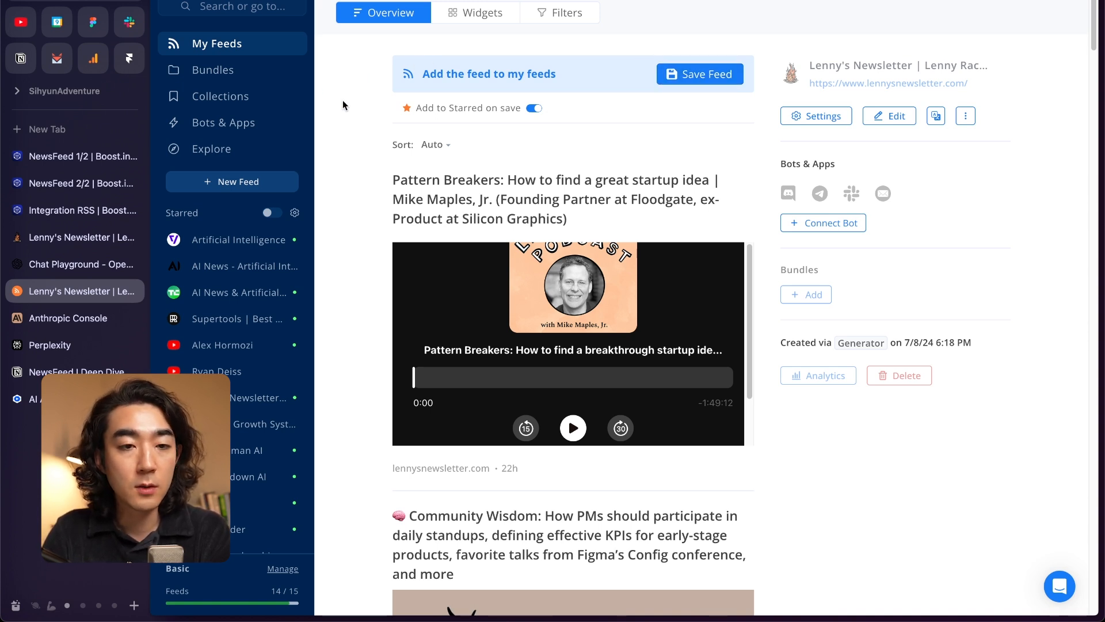
# Step: Open the MyF bundle and look over its feeds and combined articles
pyautogui.click(243, 97)
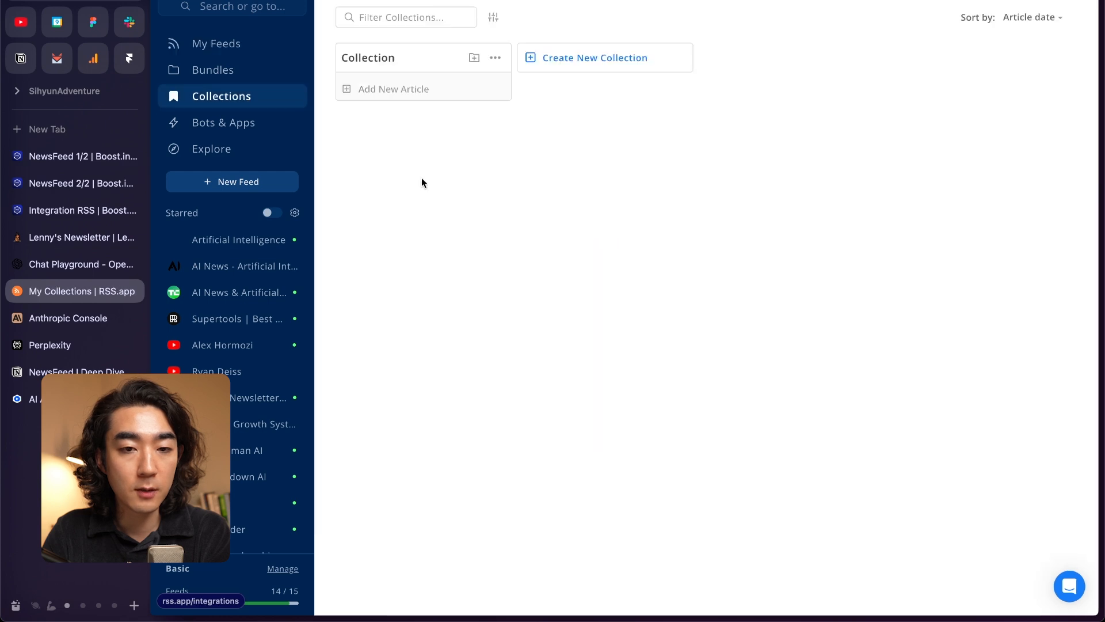
pyautogui.click(246, 70)
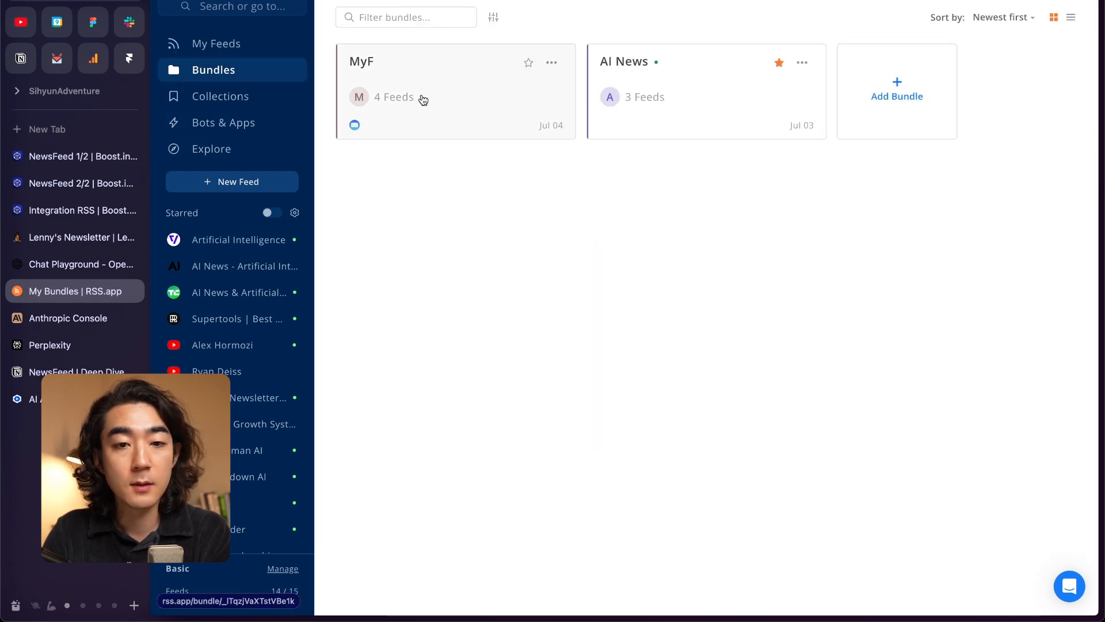
pyautogui.click(448, 90)
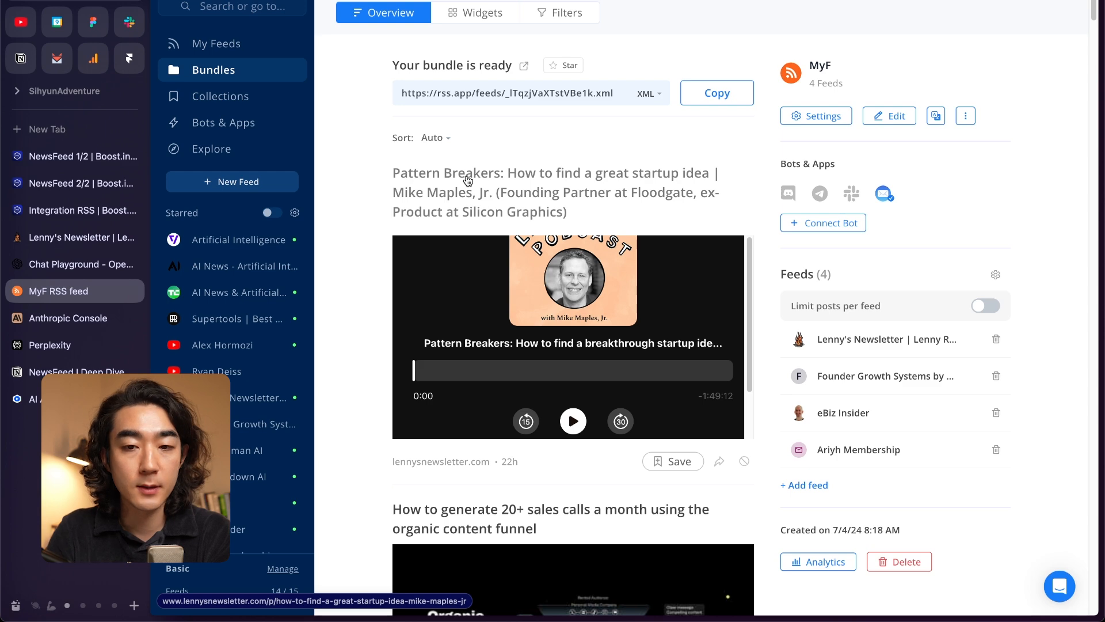
pyautogui.scroll(-3, 777, 253)
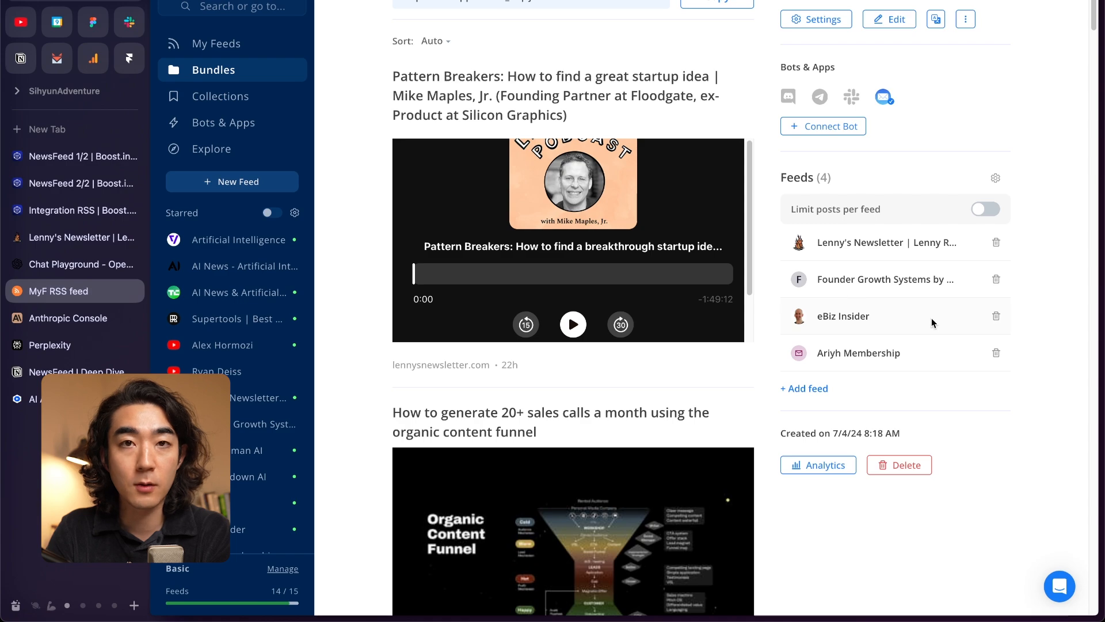
pyautogui.scroll(3, 572, 175)
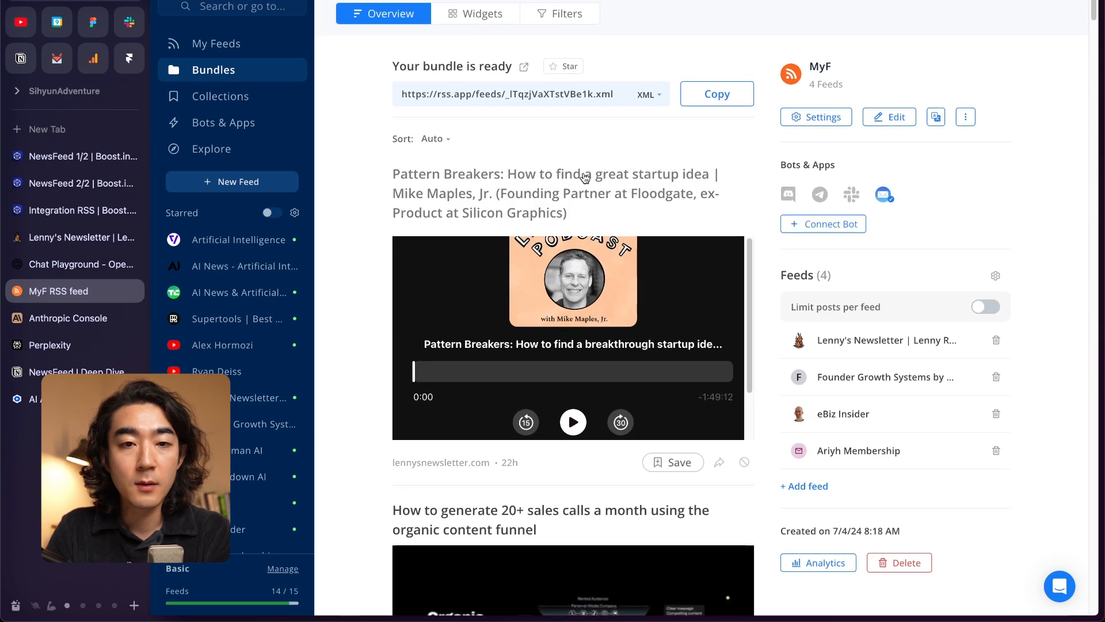
pyautogui.scroll(-20, 385, 179)
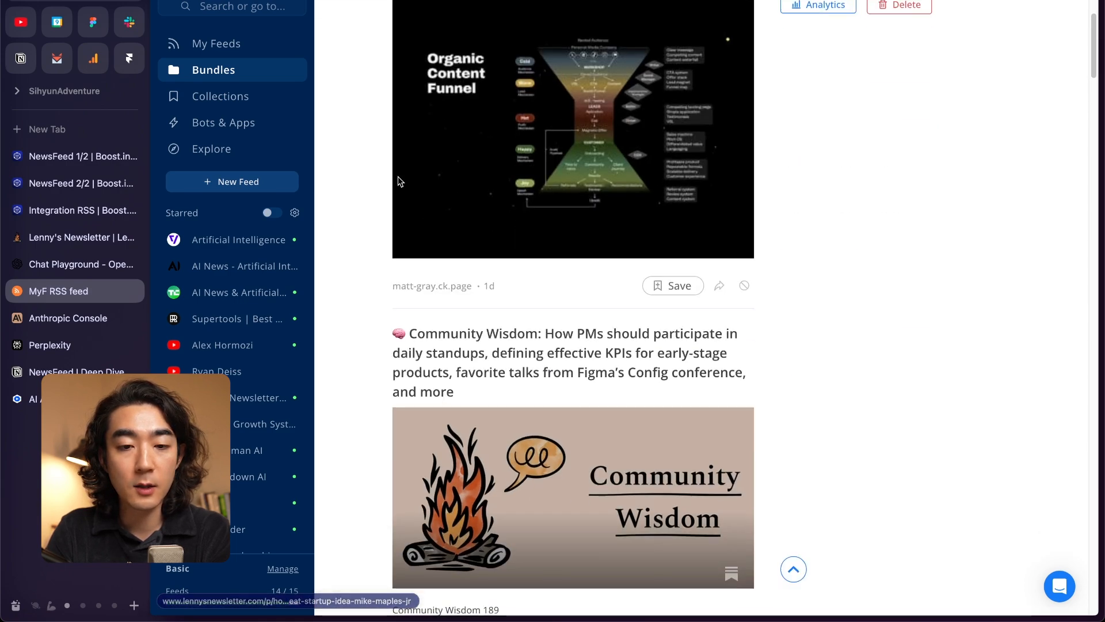
pyautogui.scroll(-5, 399, 179)
pyautogui.scroll(20, 399, 178)
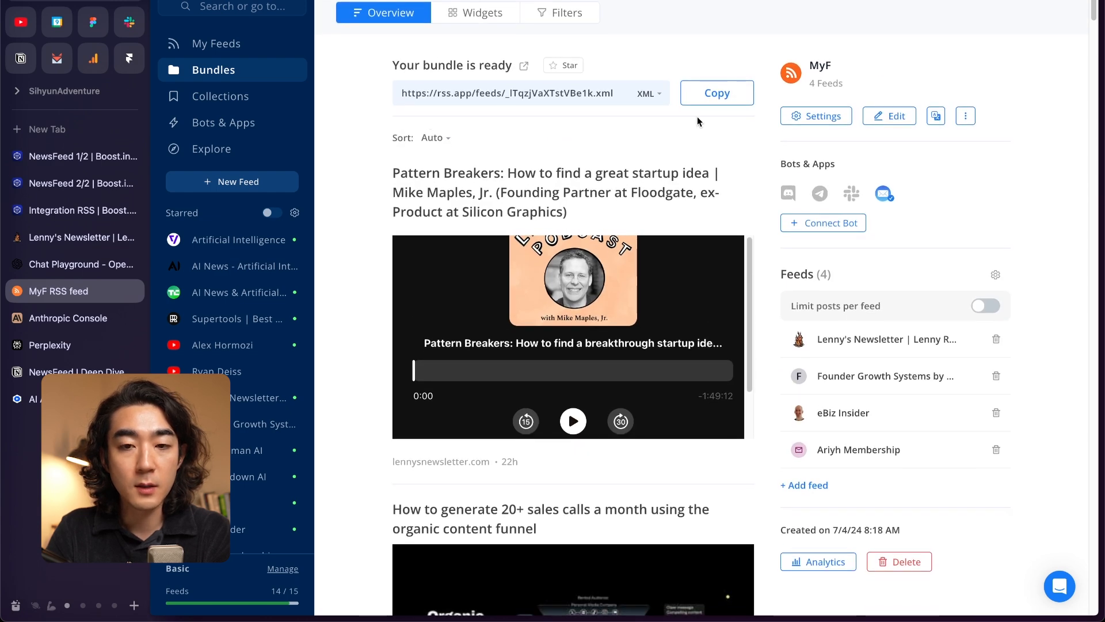
# Step: Copy the MyF bundle's XML feed link into the RSS module's URL and set it to start from now on
pyautogui.click(492, 93)
pyautogui.click(715, 93)
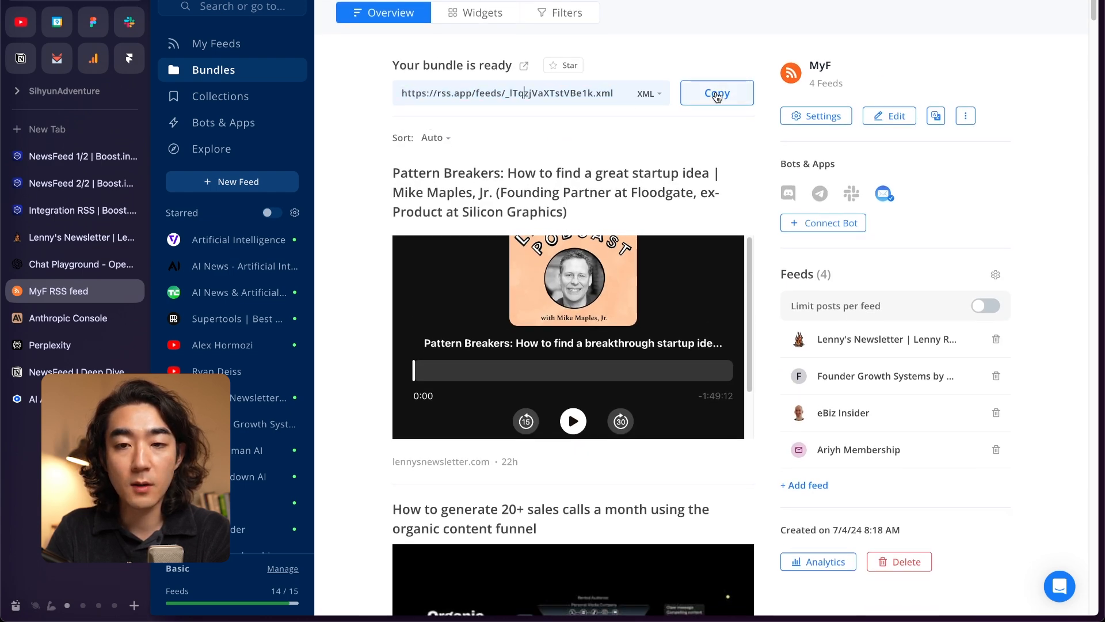
pyautogui.click(68, 207)
pyautogui.click(714, 187)
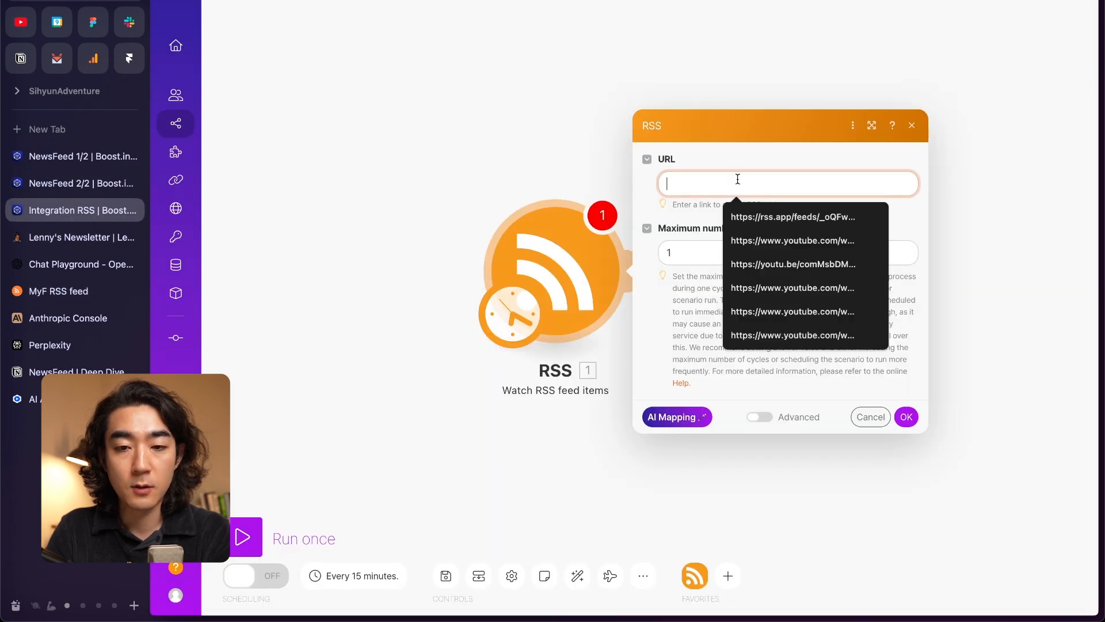
pyautogui.press('super+v')
pyautogui.click(906, 417)
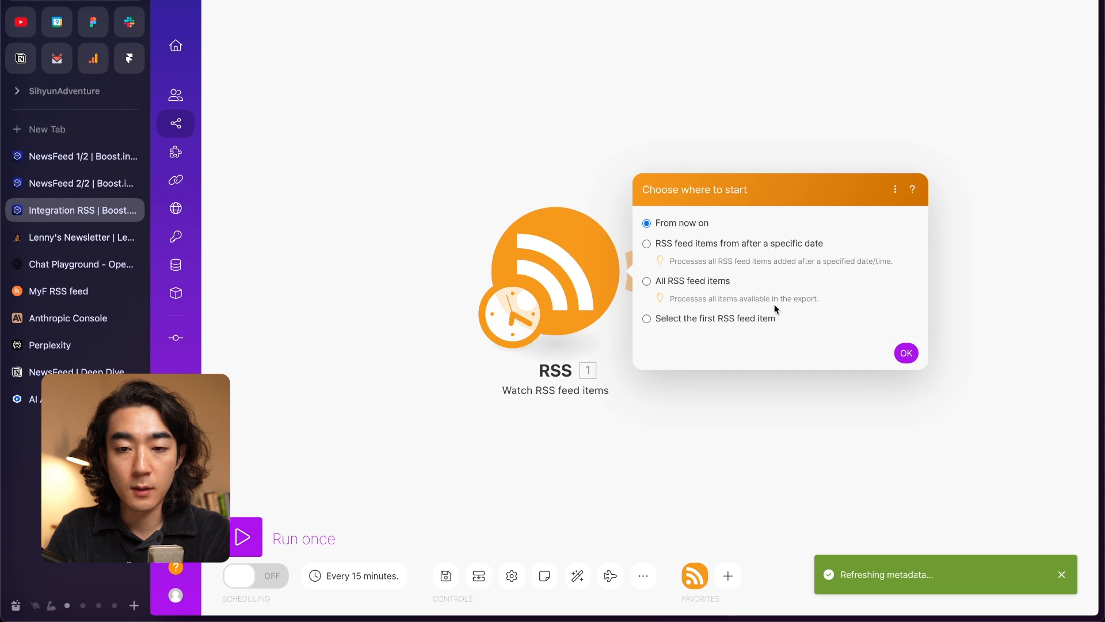
pyautogui.click(906, 353)
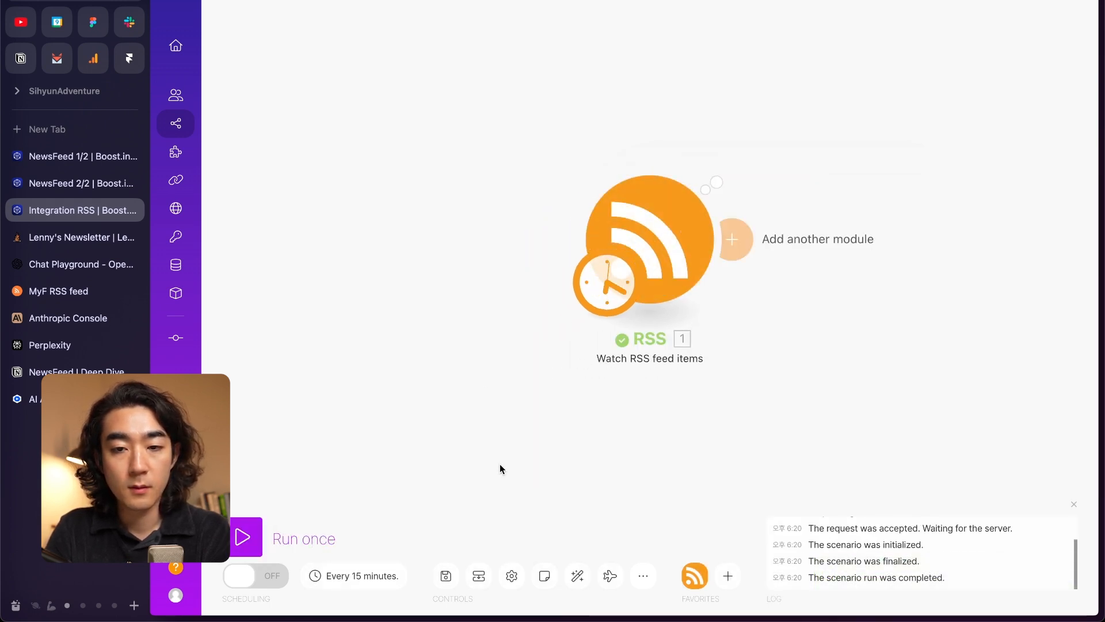
# Step: Check the RSS run's output and set the module to start from the feed item "Pattern Breakers: How to find a great startup idea"
pyautogui.click(732, 160)
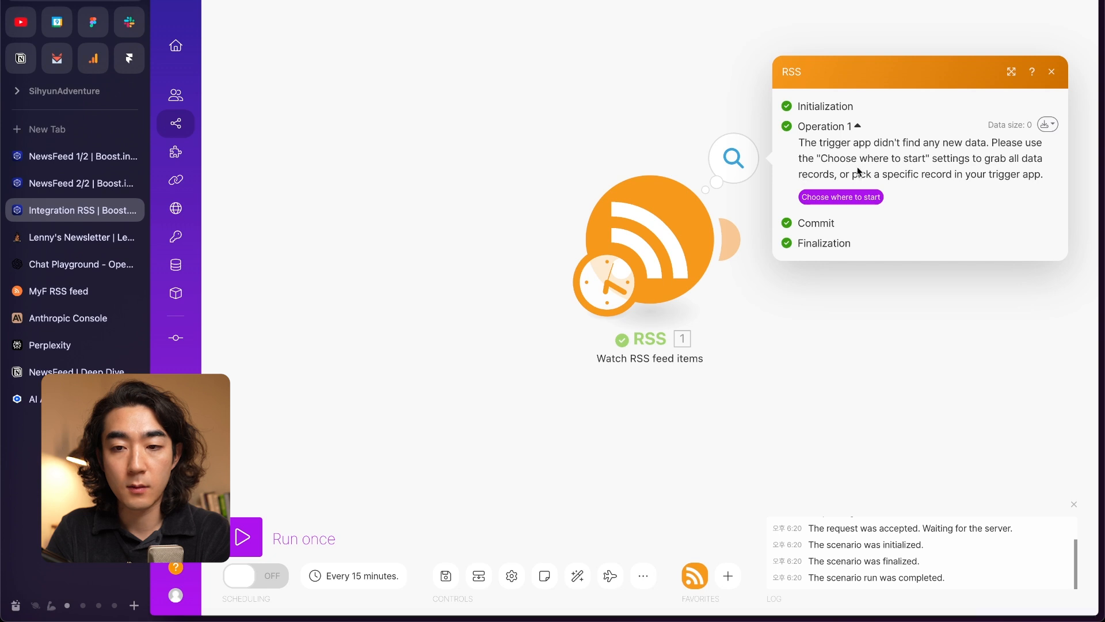
pyautogui.rightClick(657, 237)
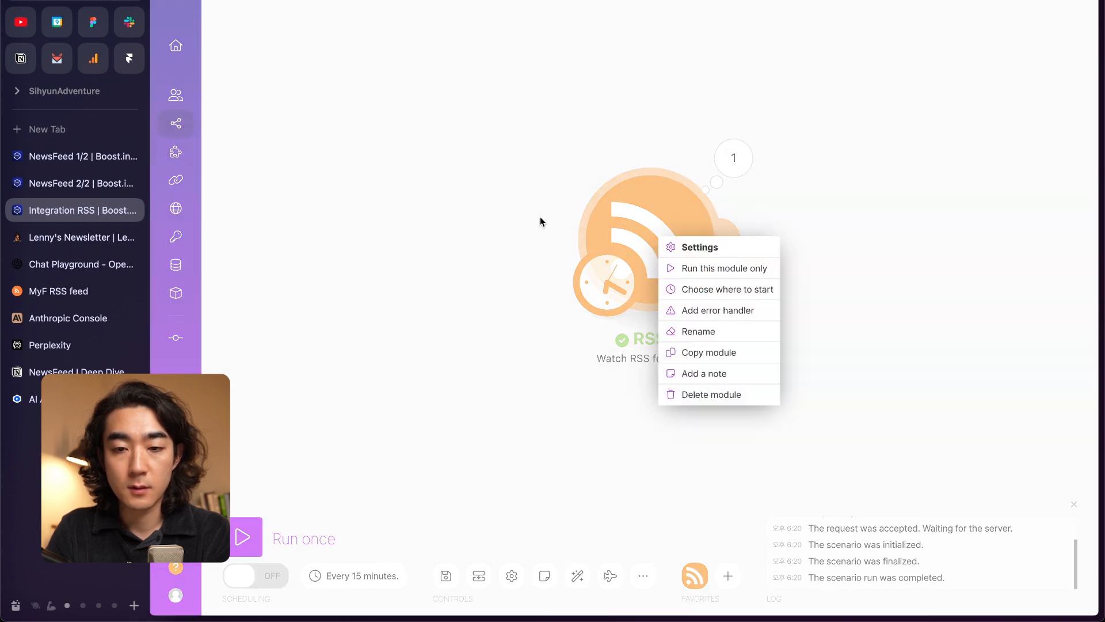
pyautogui.click(751, 291)
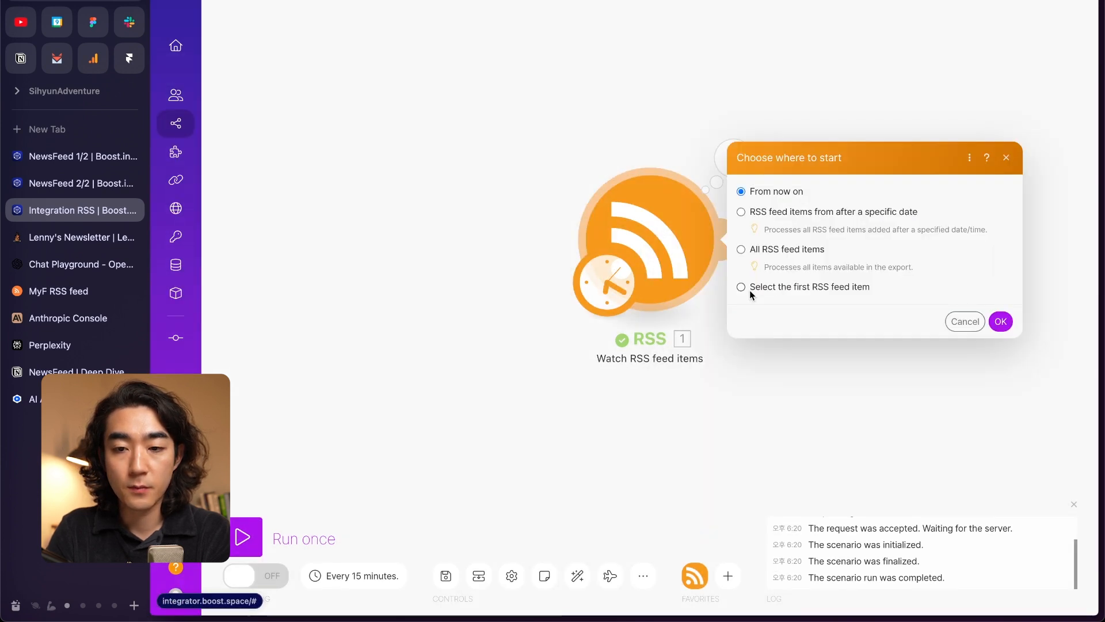
pyautogui.click(760, 286)
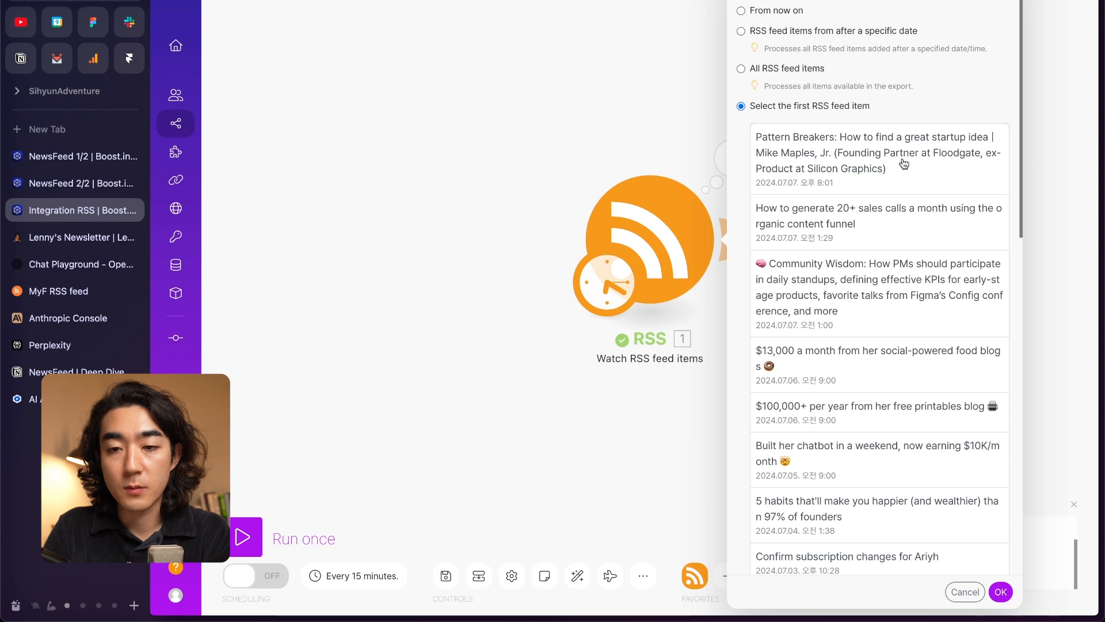
pyautogui.click(879, 151)
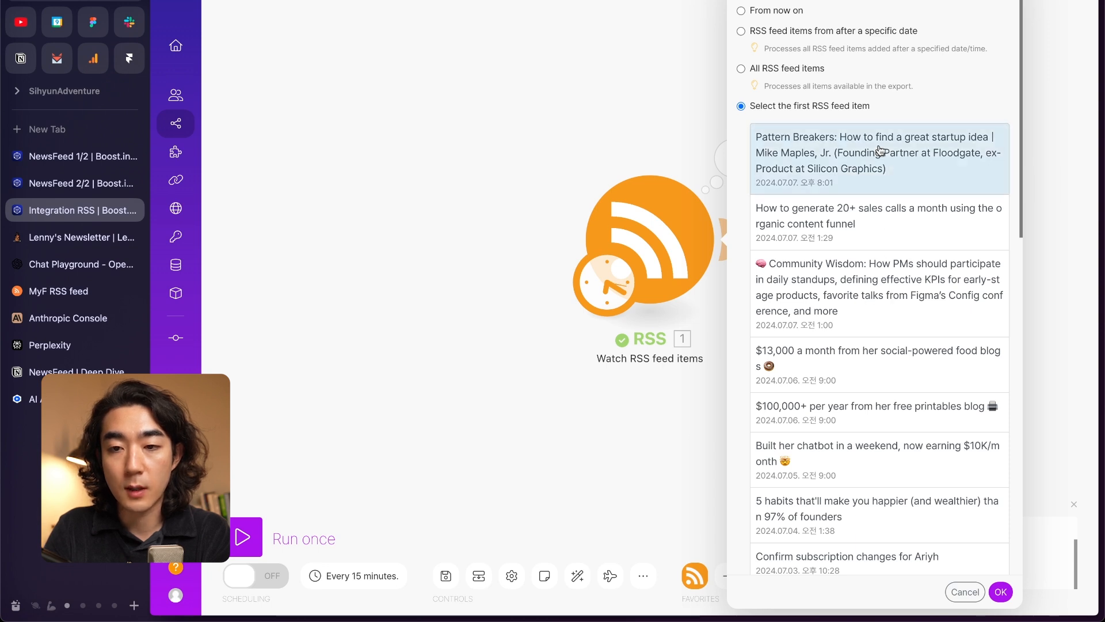
pyautogui.click(1000, 592)
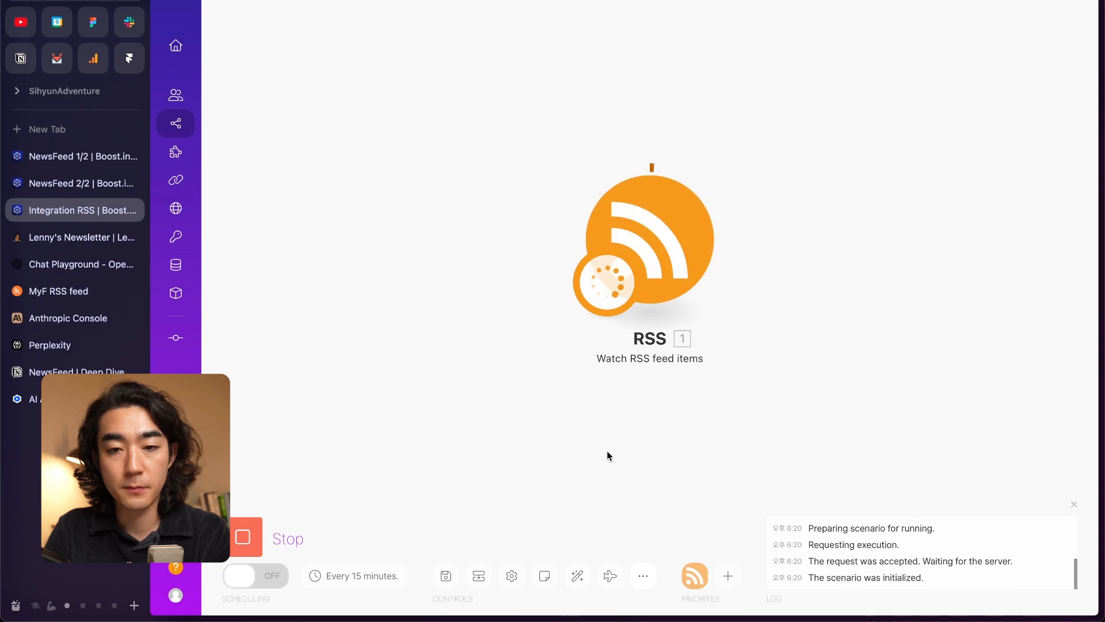
# Step: Inspect the output of the RSS module's run, including the article's URL
pyautogui.click(728, 158)
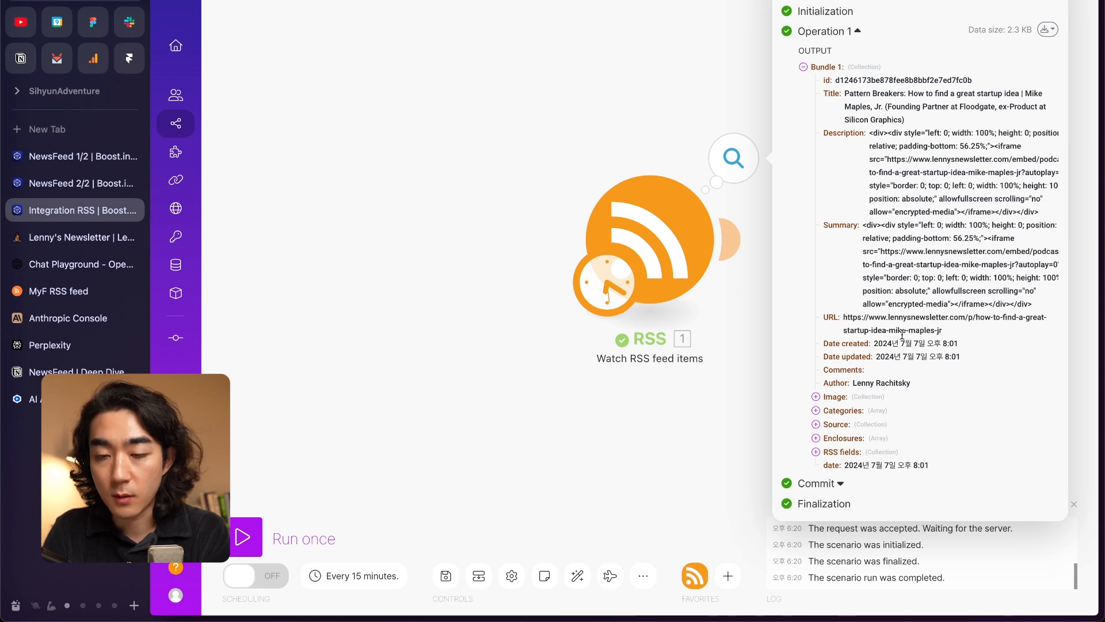
pyautogui.moveTo(843, 316); pyautogui.dragTo(969, 332)
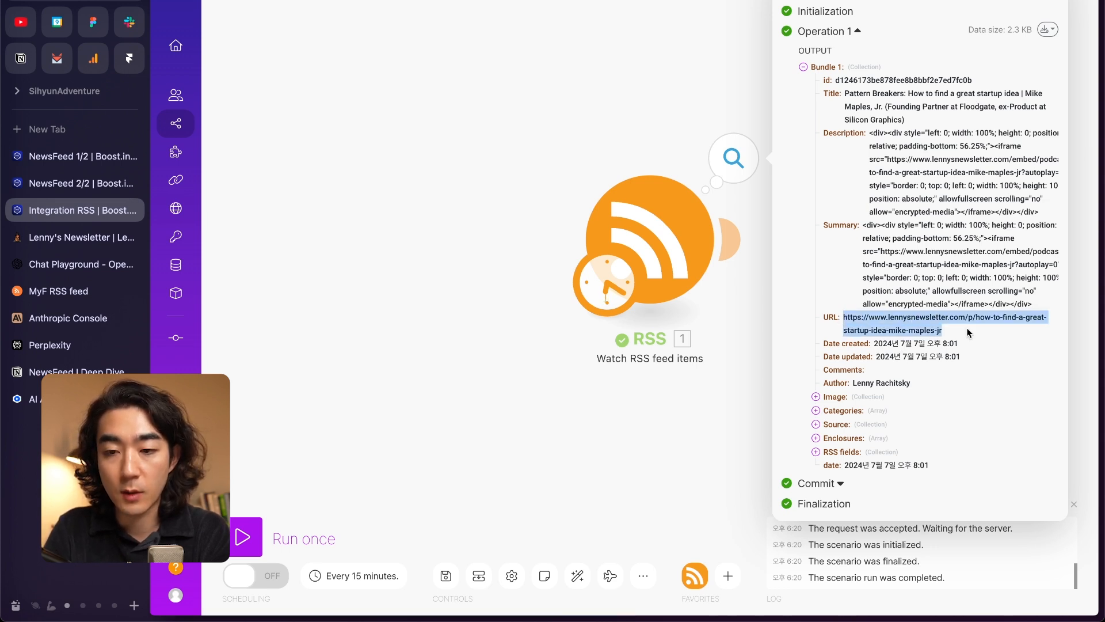
pyautogui.click(920, 319)
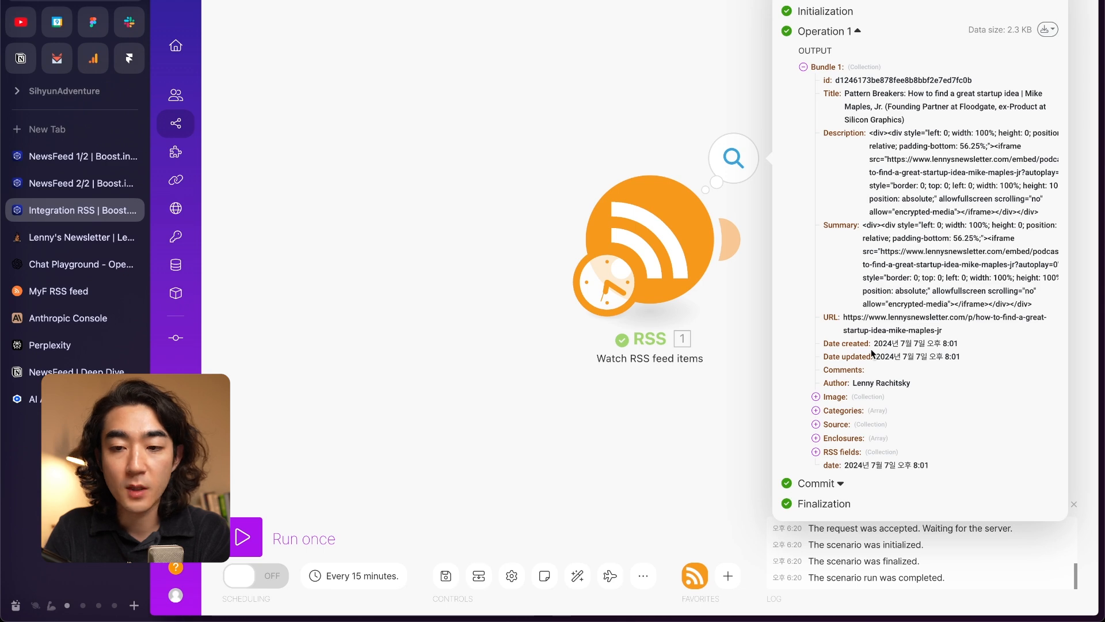
pyautogui.click(634, 435)
# Step: Add an HTTP Get a file module after RSS, with its URL mapped to the RSS fields link
pyautogui.moveTo(697, 433); pyautogui.dragTo(465, 412)
pyautogui.click(500, 223)
pyautogui.write('http')
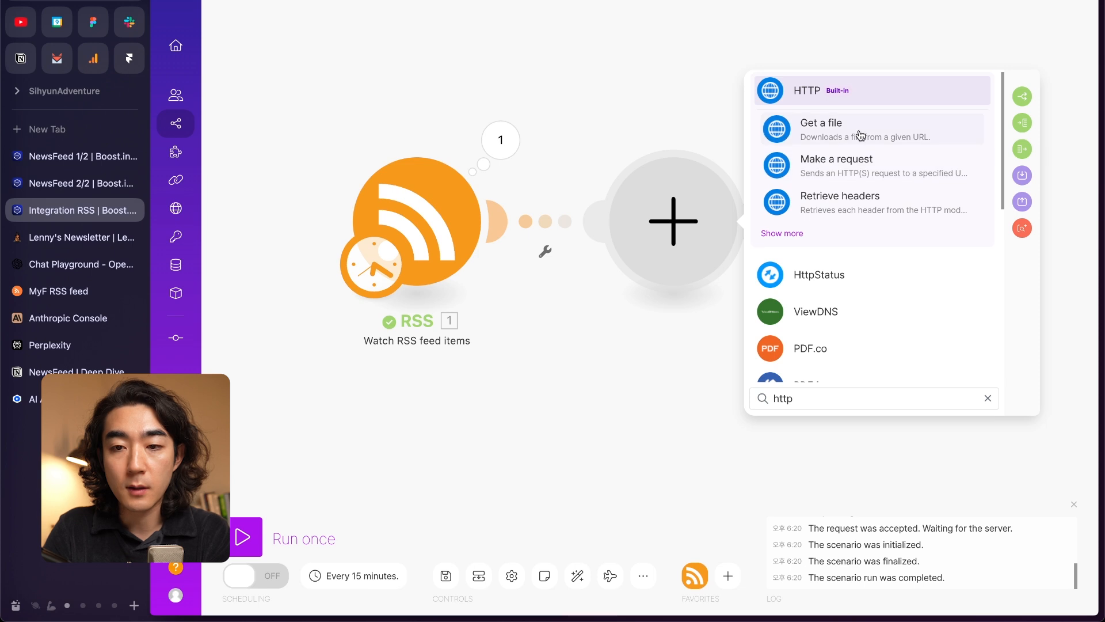
pyautogui.click(797, 136)
pyautogui.click(828, 228)
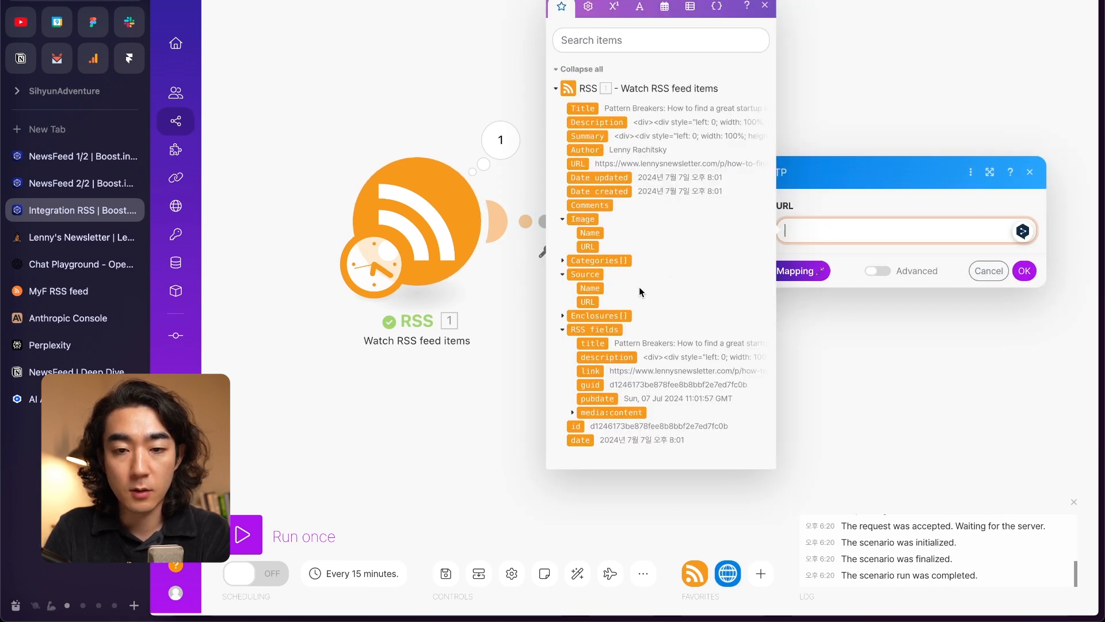
pyautogui.click(592, 371)
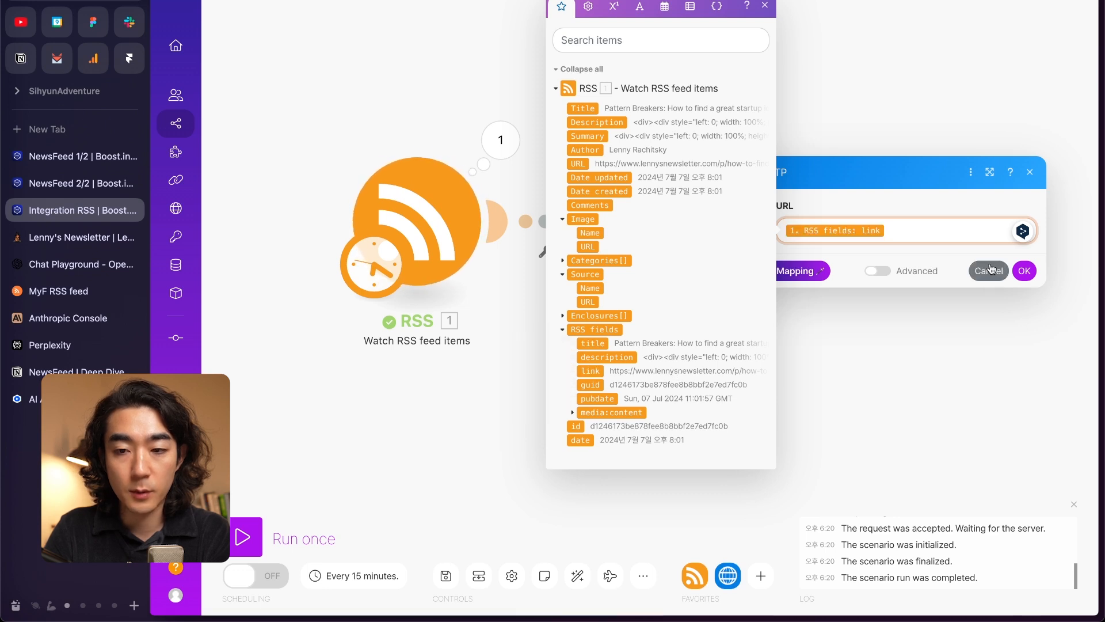
pyautogui.click(1024, 270)
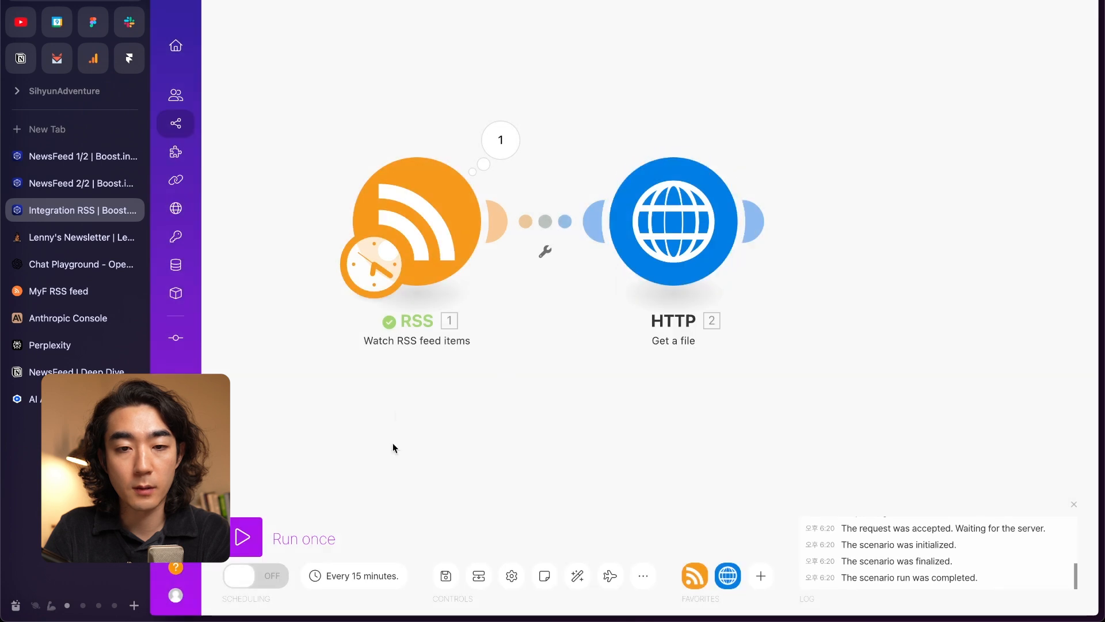
# Step: Run the scenario, set the RSS module to start from all RSS feed items, and run it once more
pyautogui.click(300, 537)
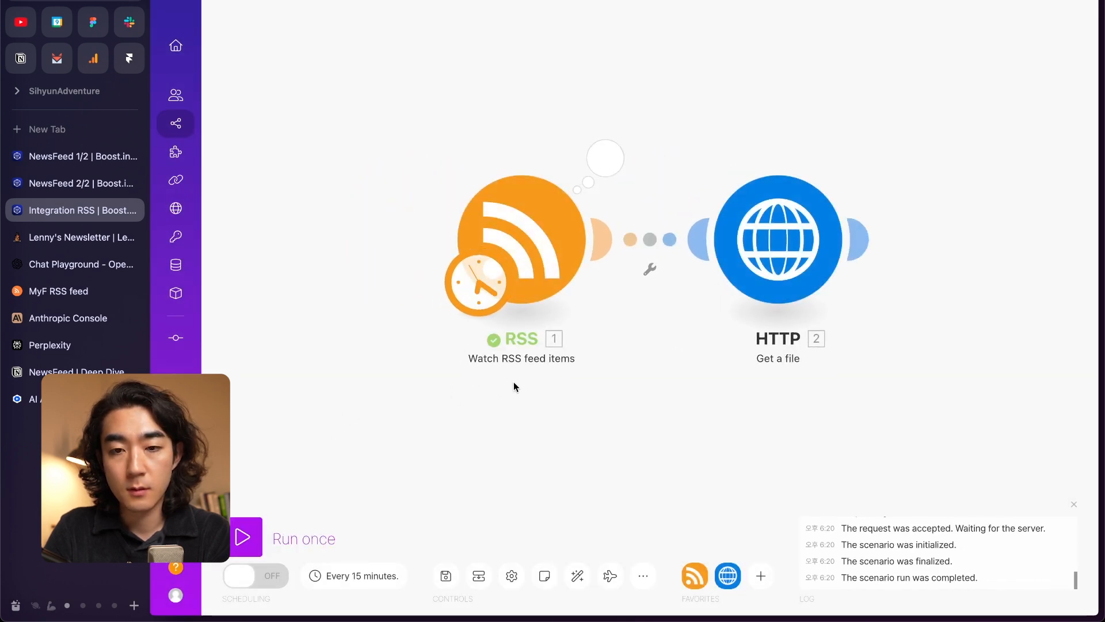
pyautogui.rightClick(557, 233)
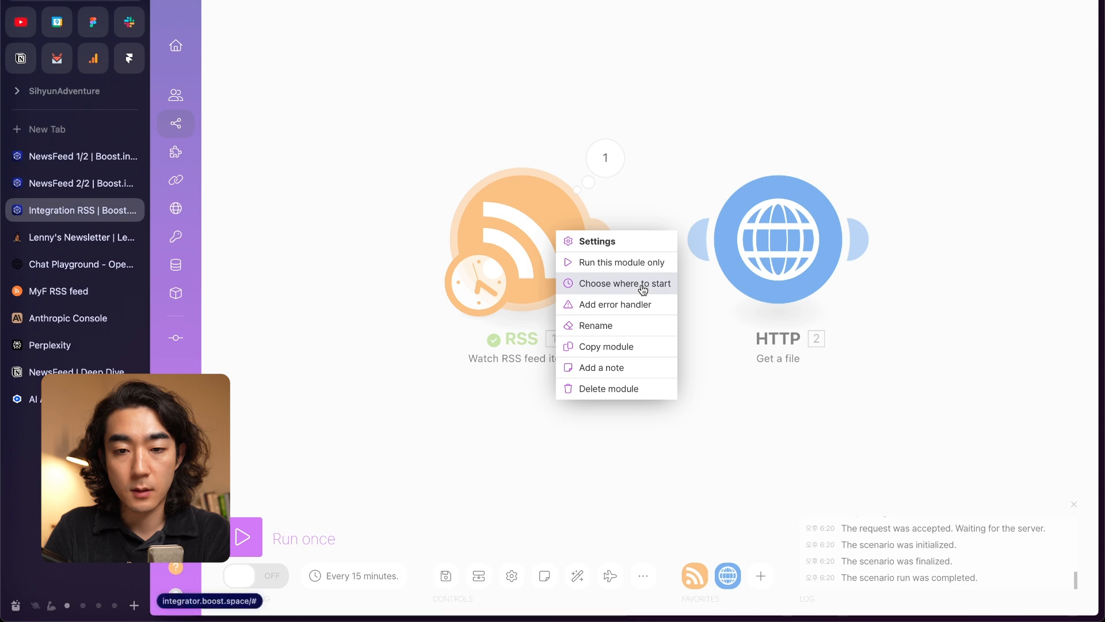
pyautogui.click(621, 289)
pyautogui.click(684, 251)
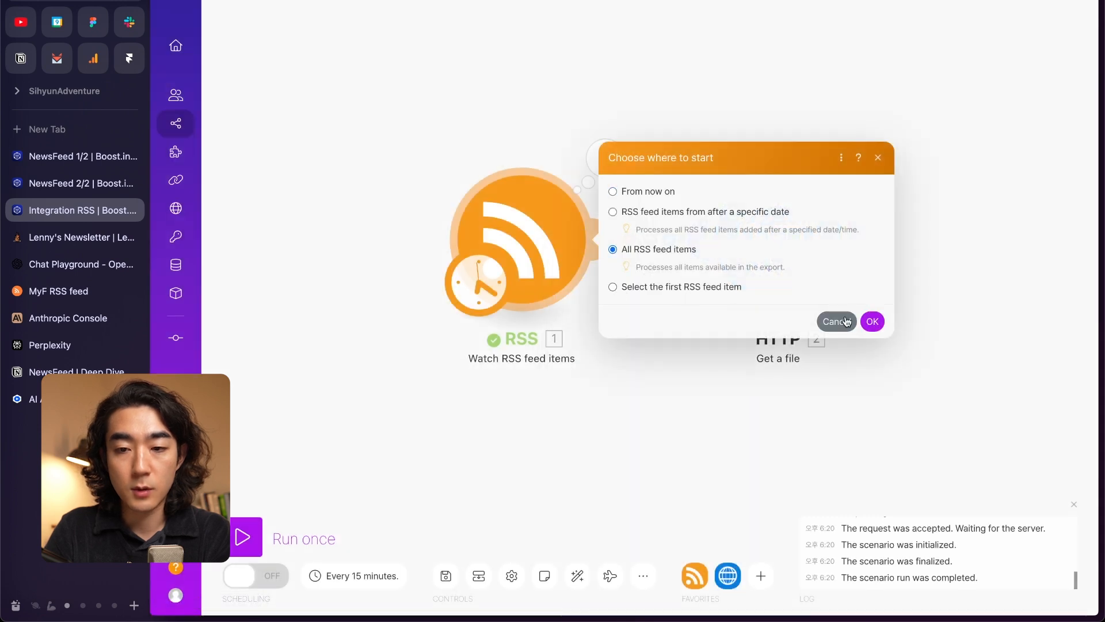
pyautogui.click(866, 321)
pyautogui.click(245, 538)
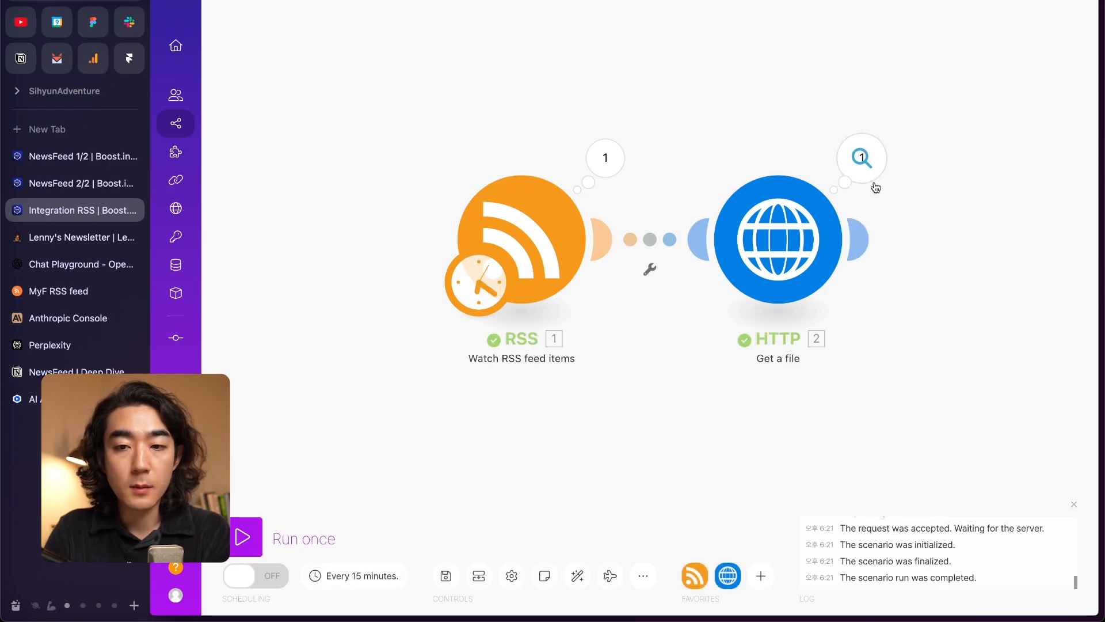
# Step: Examine the HTTP module's output, expanding Data and reading through the article's raw HTML
pyautogui.click(866, 165)
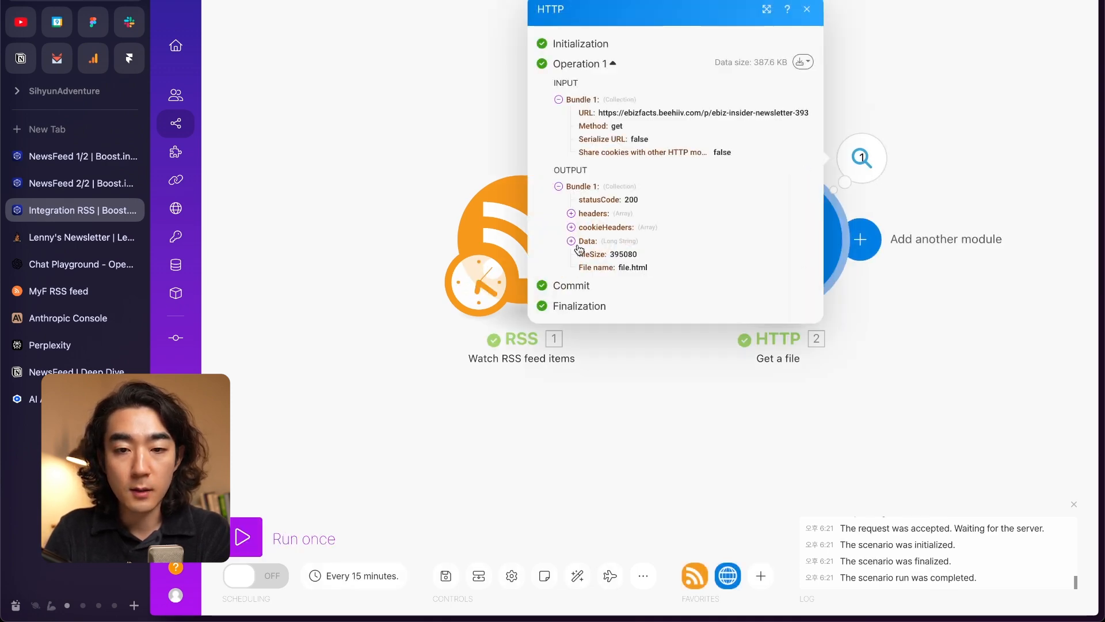
pyautogui.click(571, 241)
pyautogui.scroll(-20, 654, 284)
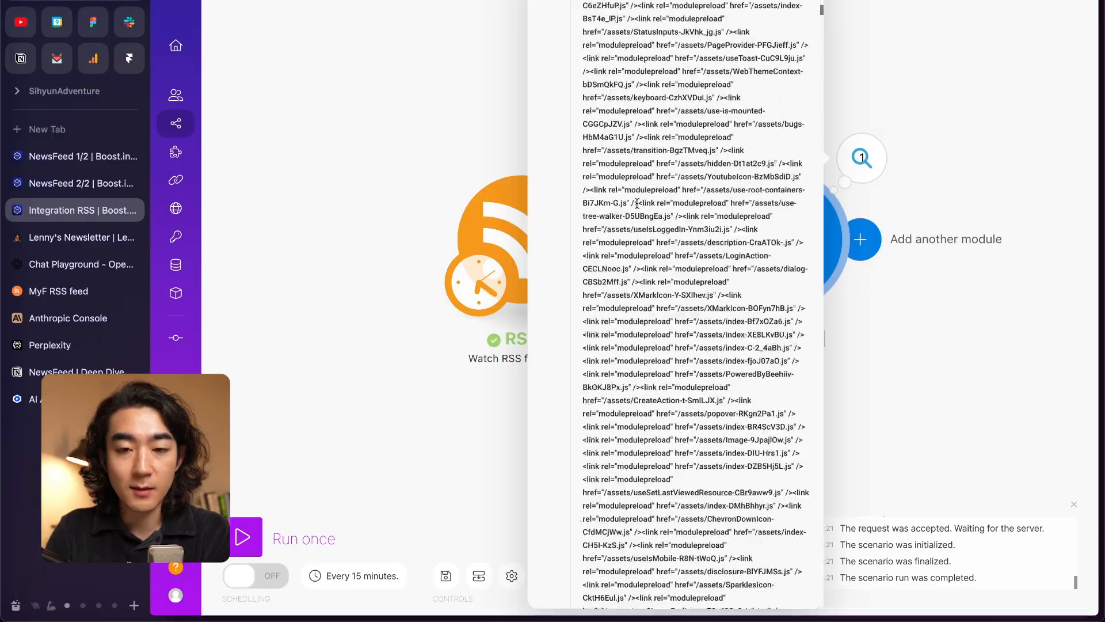
pyautogui.scroll(-20, 637, 203)
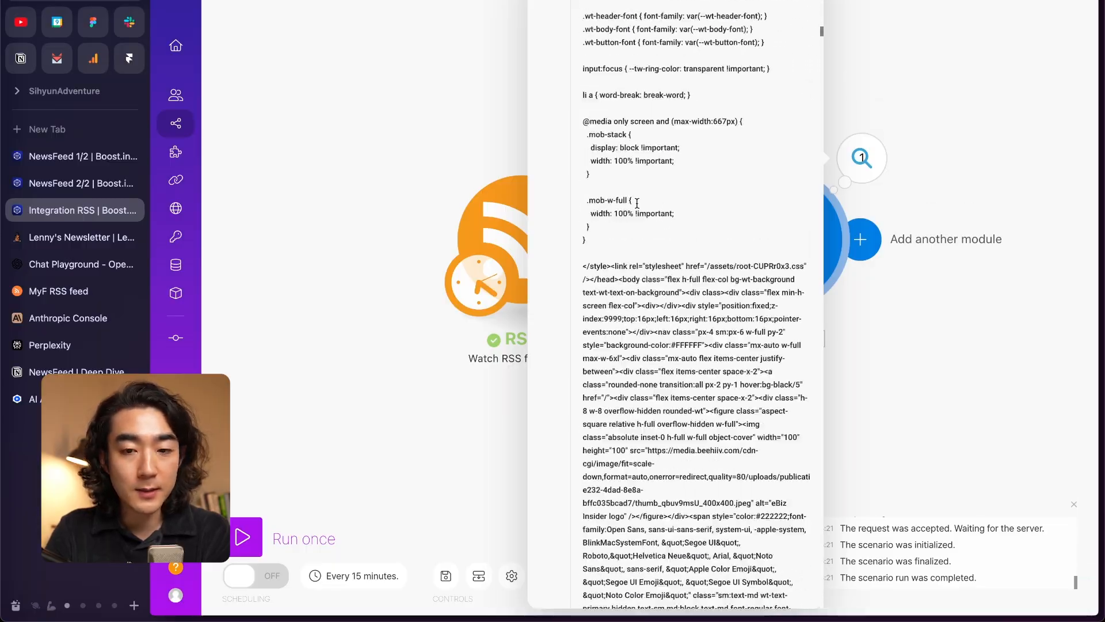
pyautogui.scroll(-20, 637, 205)
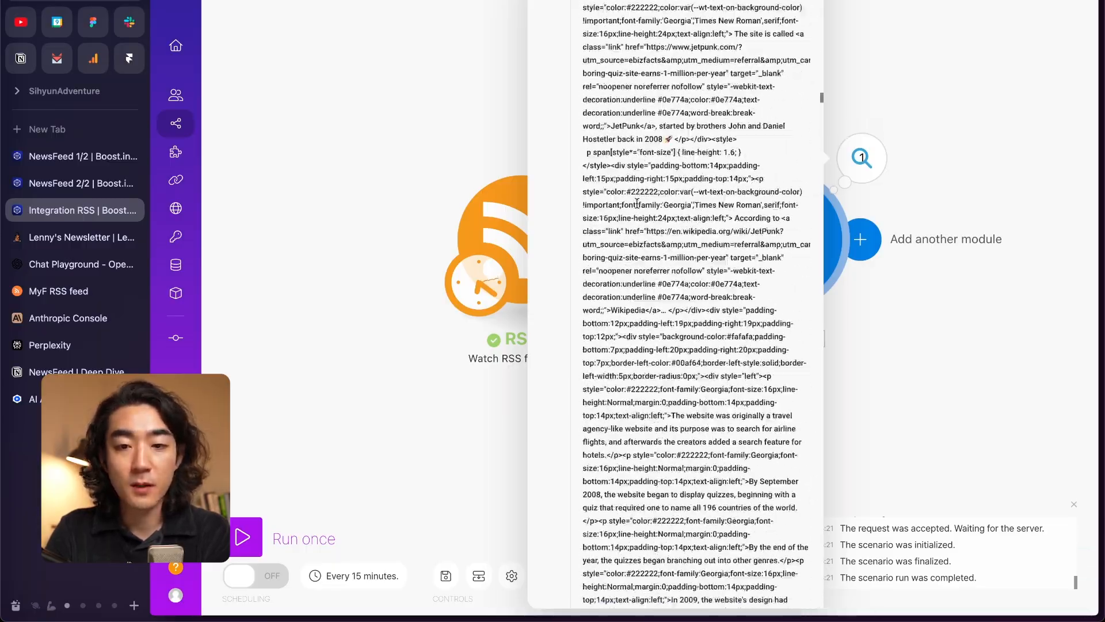
pyautogui.scroll(-20, 637, 203)
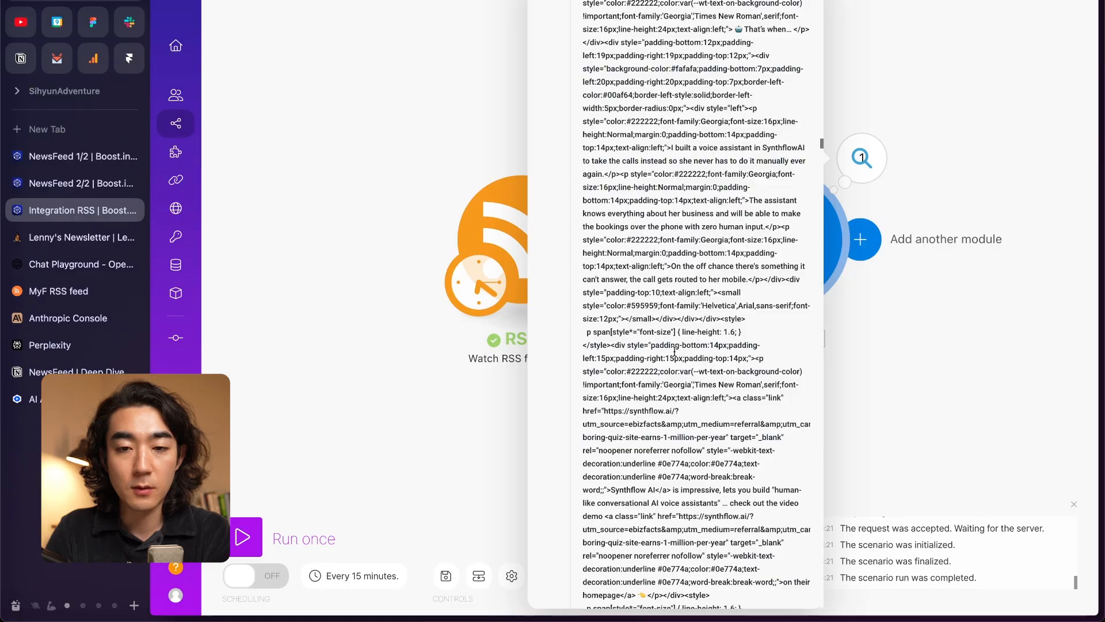
pyautogui.scroll(-20, 688, 387)
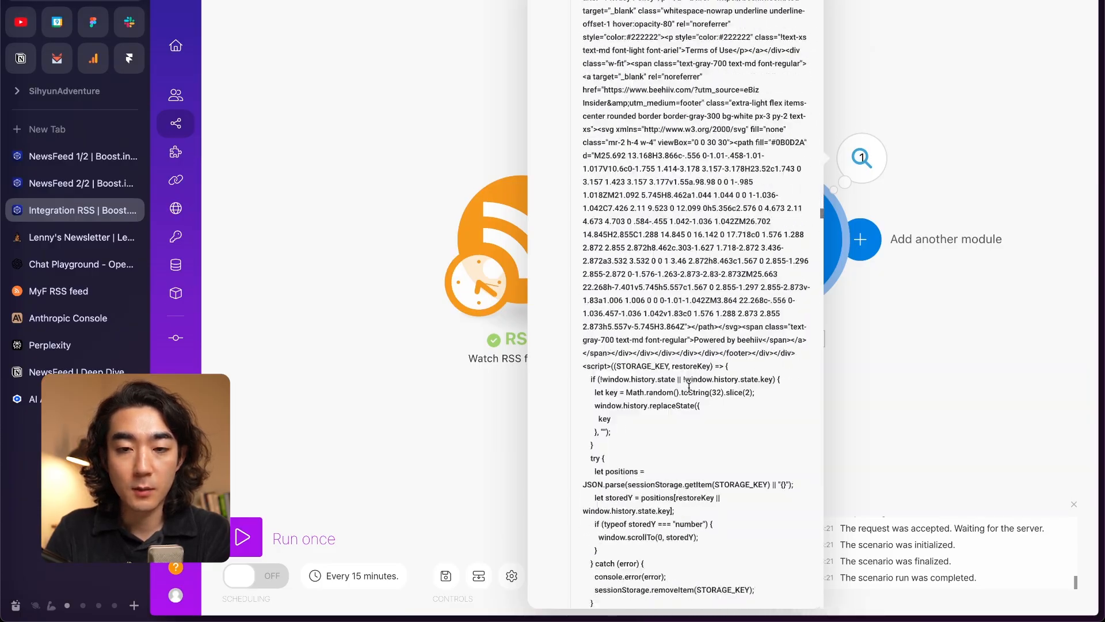
pyautogui.scroll(-8, 681, 306)
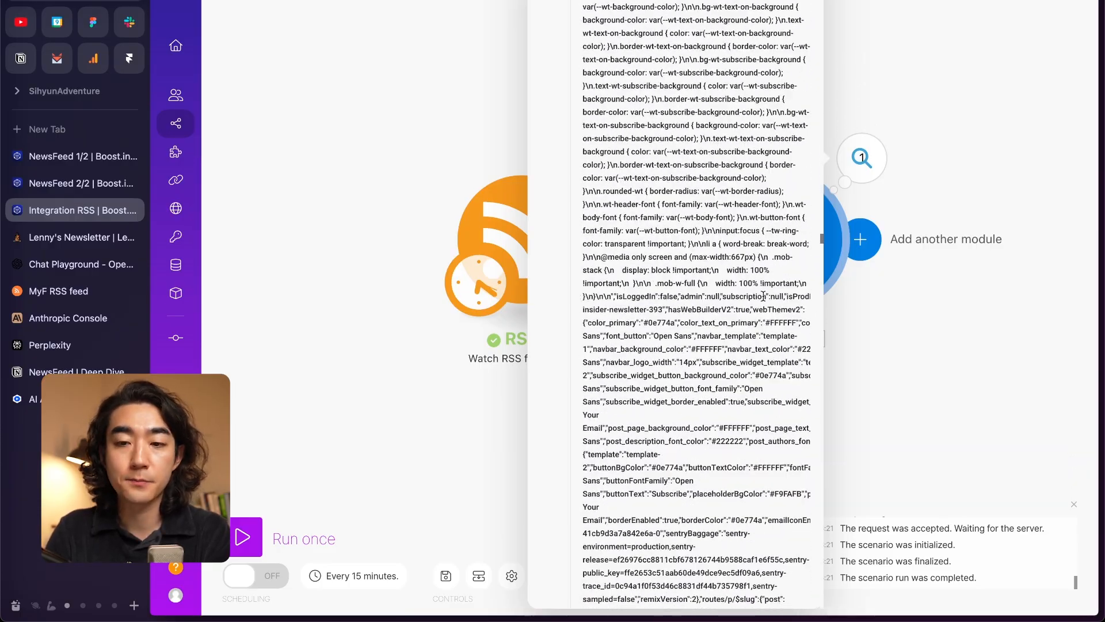
pyautogui.click(890, 352)
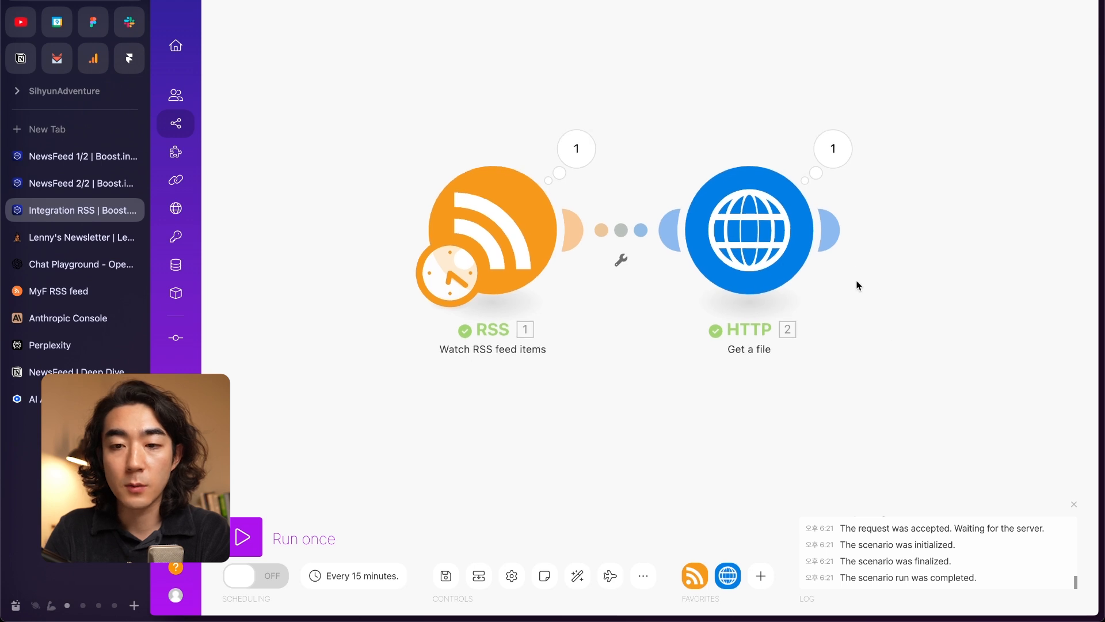
# Step: Add a Text parser HTML to text module after HTTP, with its HTML mapped to the HTTP module's Data
pyautogui.click(832, 230)
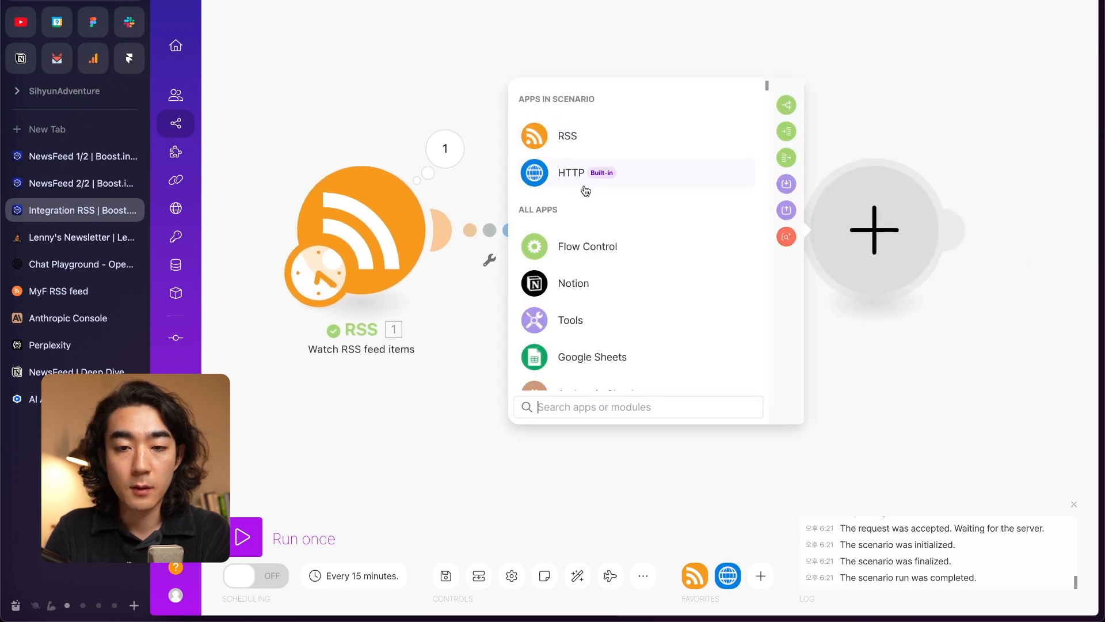
pyautogui.write('text parser')
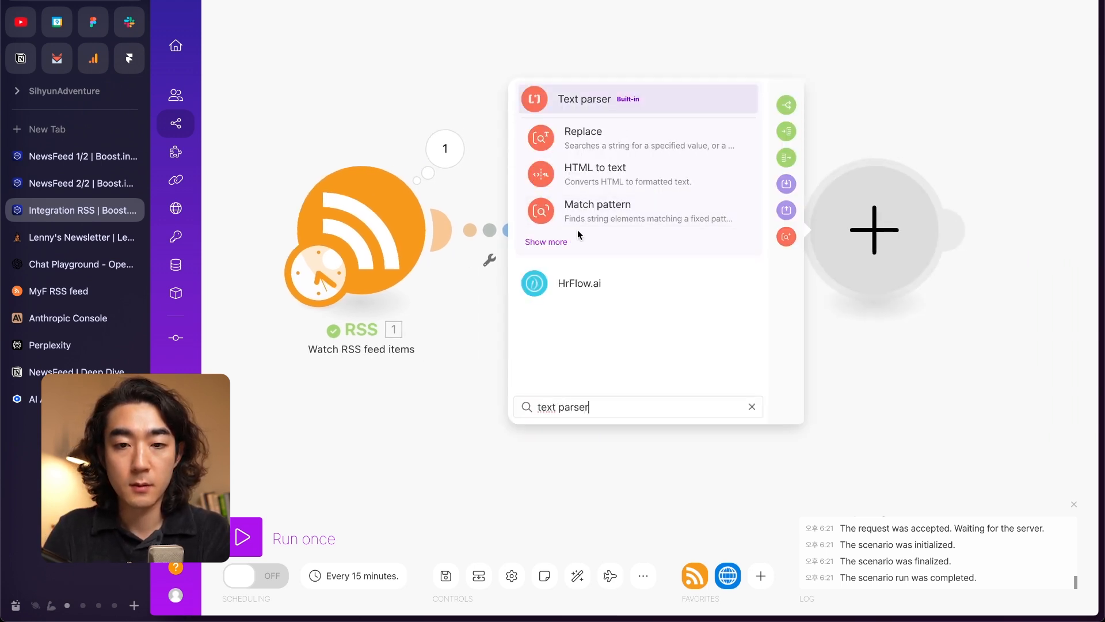
pyautogui.click(633, 173)
pyautogui.click(627, 236)
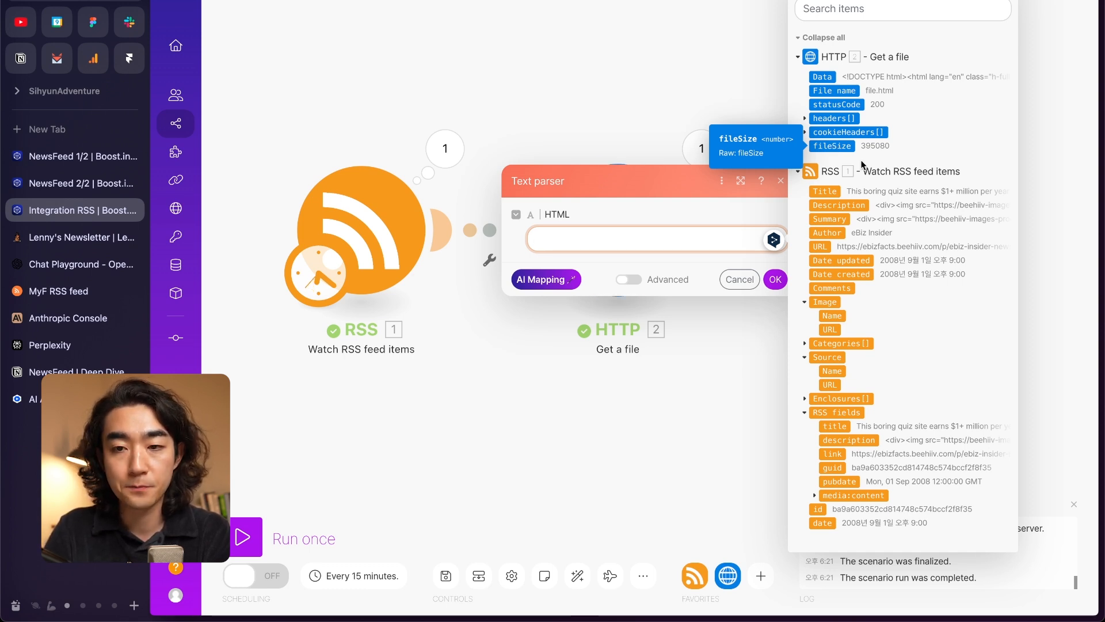
pyautogui.click(823, 77)
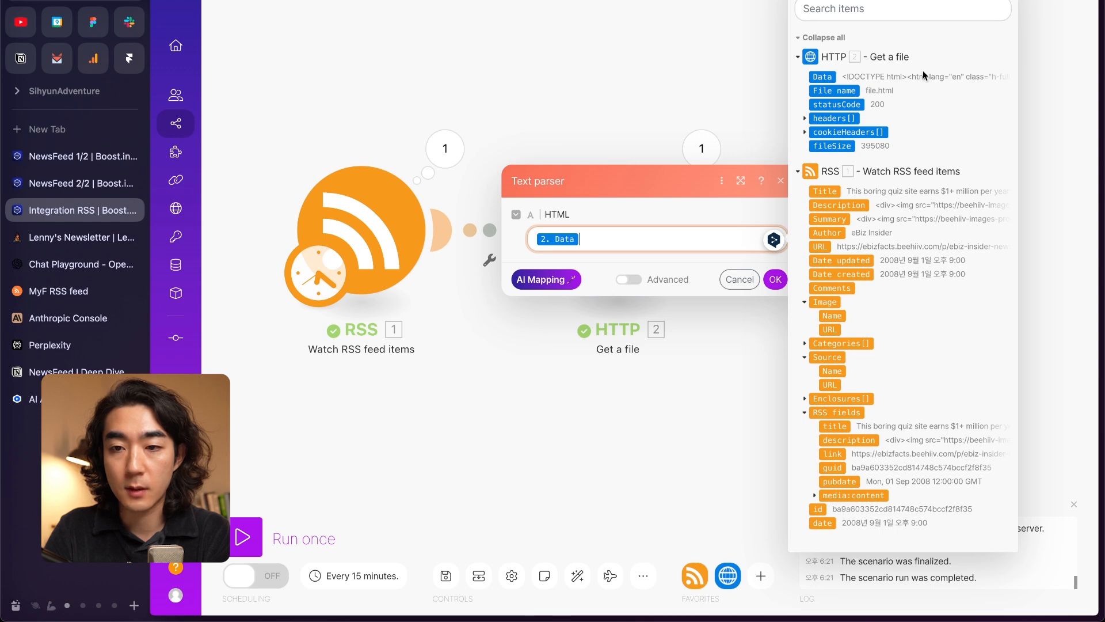
pyautogui.click(781, 280)
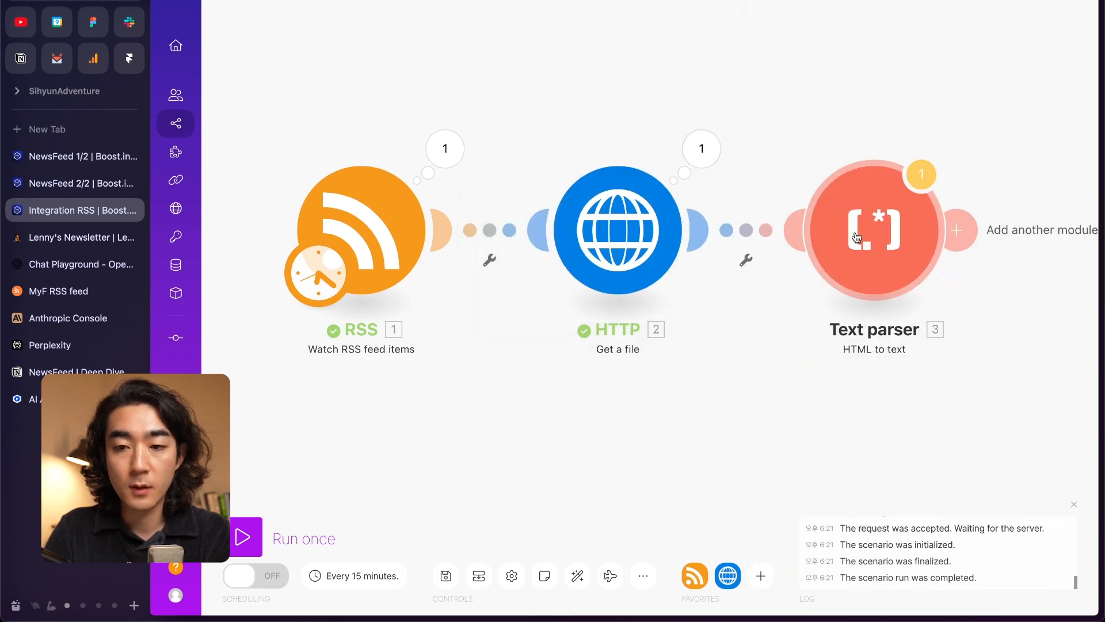
# Step: Select and review the full prompt text of the Claude module in the NewsFeed 1/2 scenario, and return to the new RSS scenario
pyautogui.click(57, 156)
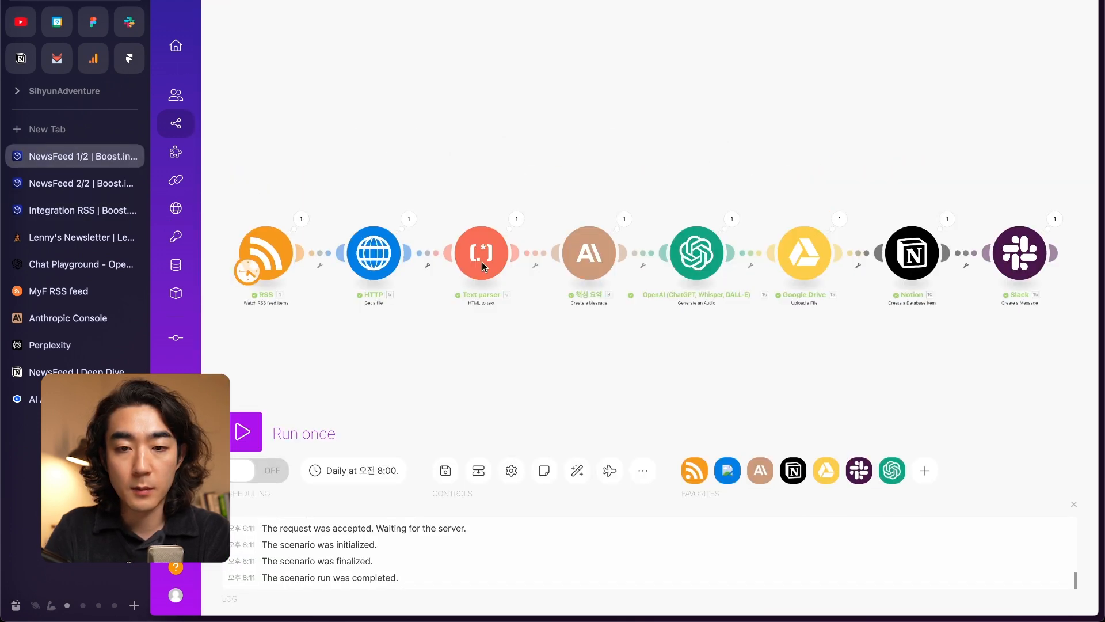
pyautogui.click(592, 266)
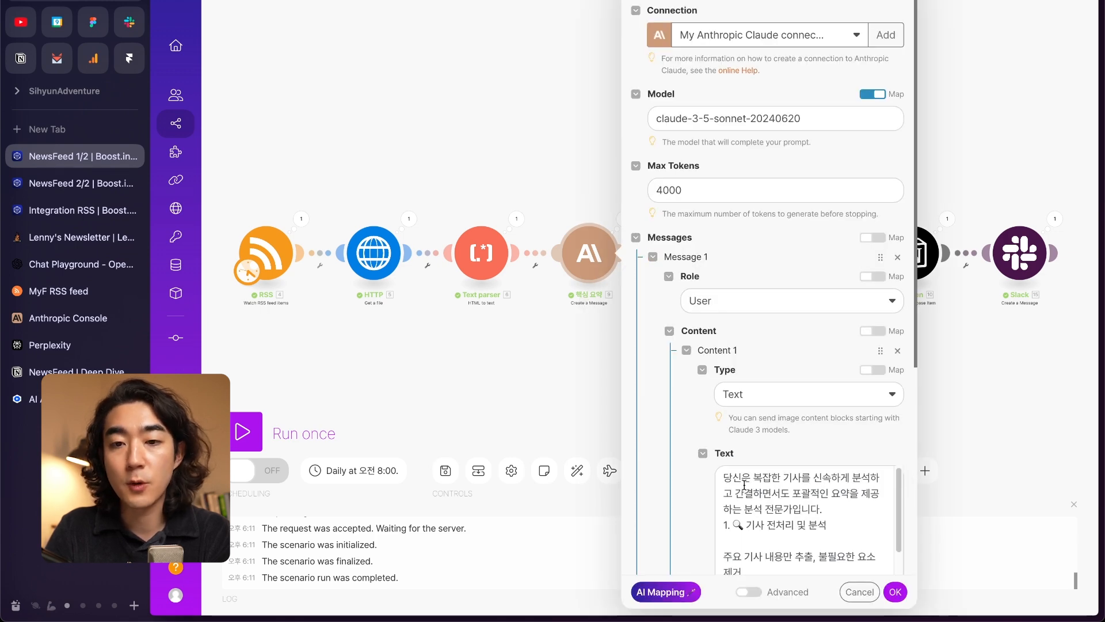
pyautogui.scroll(-3, 789, 404)
pyautogui.click(787, 405)
pyautogui.hotkey('ctrl', 'a')
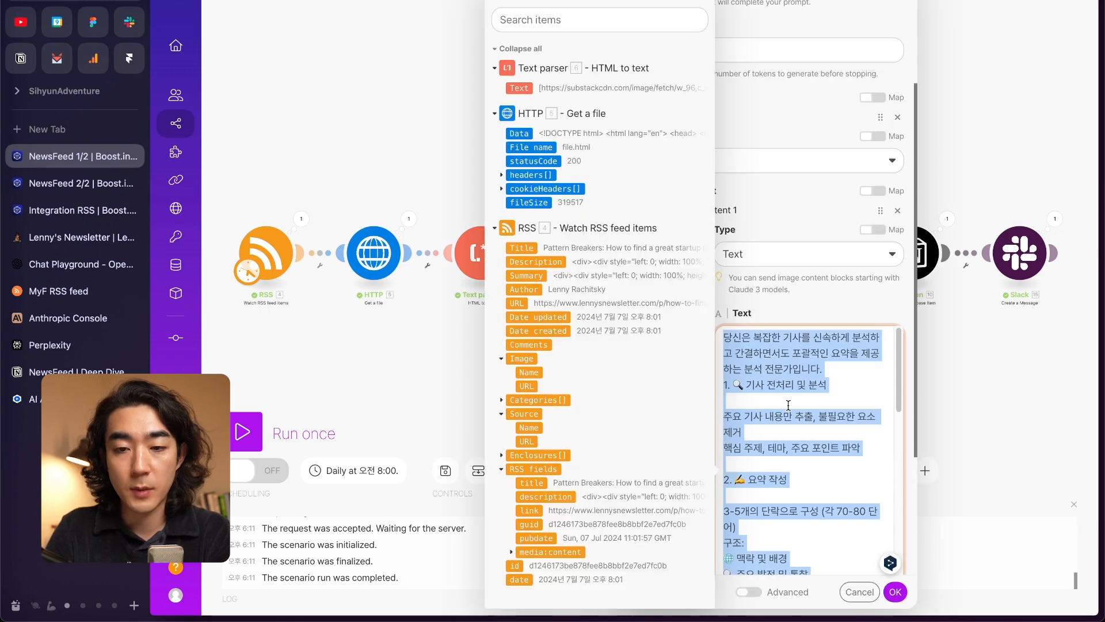
pyautogui.scroll(-10, 794, 392)
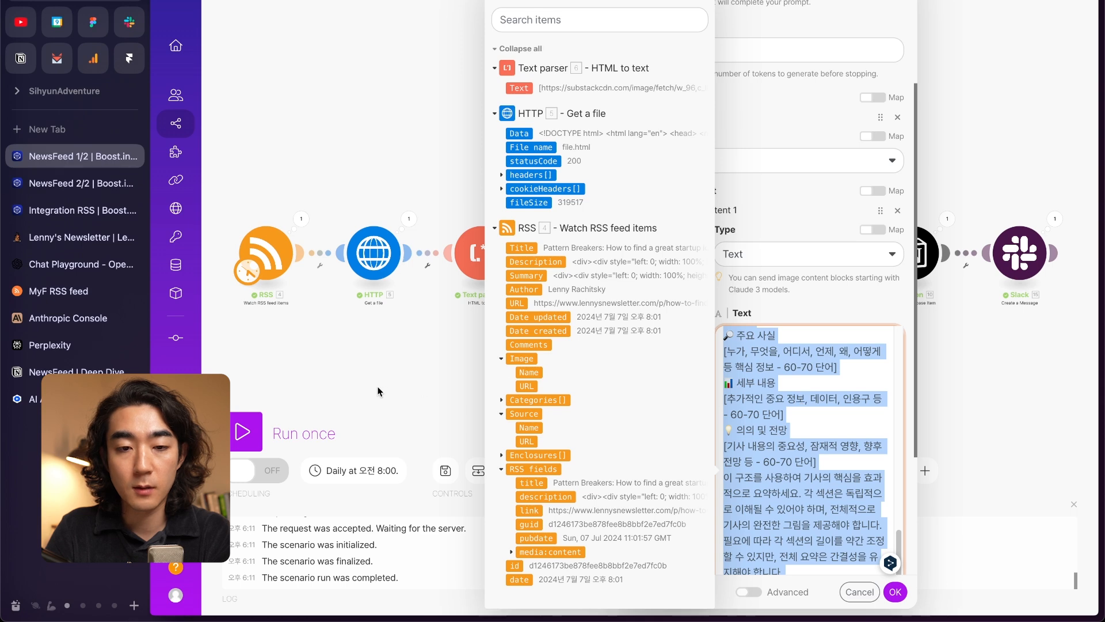
pyautogui.click(378, 391)
pyautogui.click(80, 202)
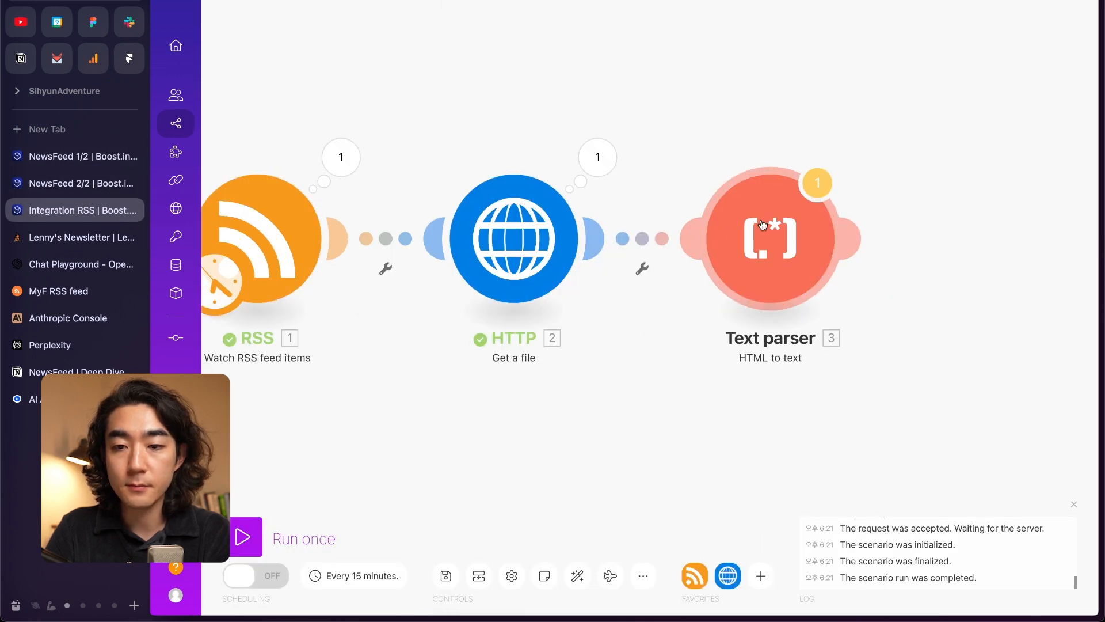
# Step: Check the HTML mapping in the Text parser module's settings and close them
pyautogui.click(763, 225)
pyautogui.click(523, 255)
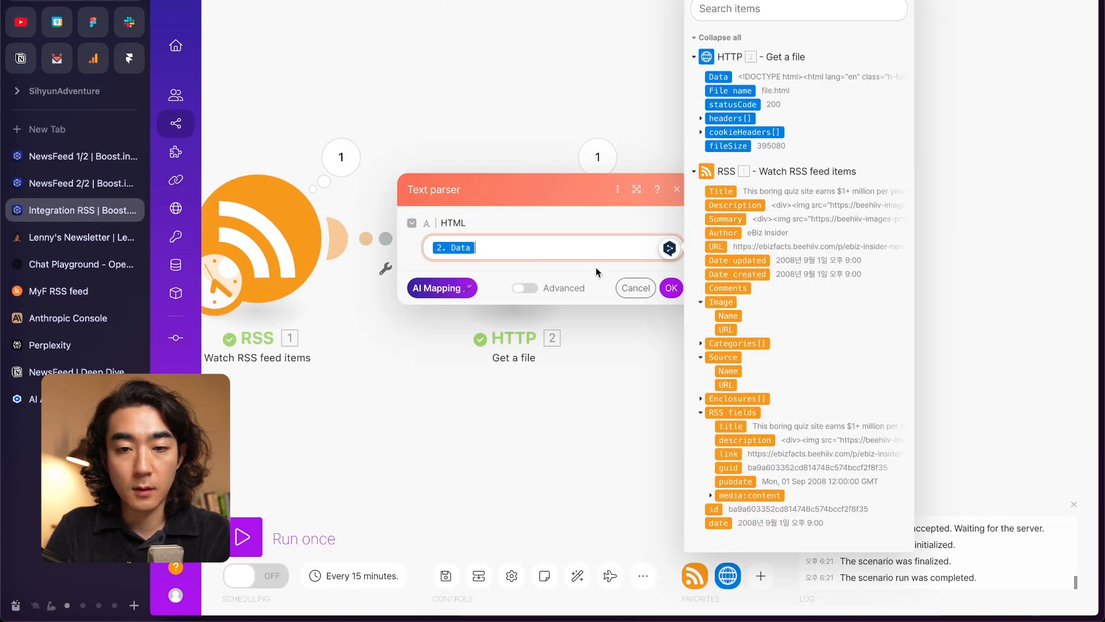
pyautogui.click(550, 139)
# Step: Add an Anthropic Claude Create a Message module after the Text parser
pyautogui.click(853, 240)
pyautogui.write('claude')
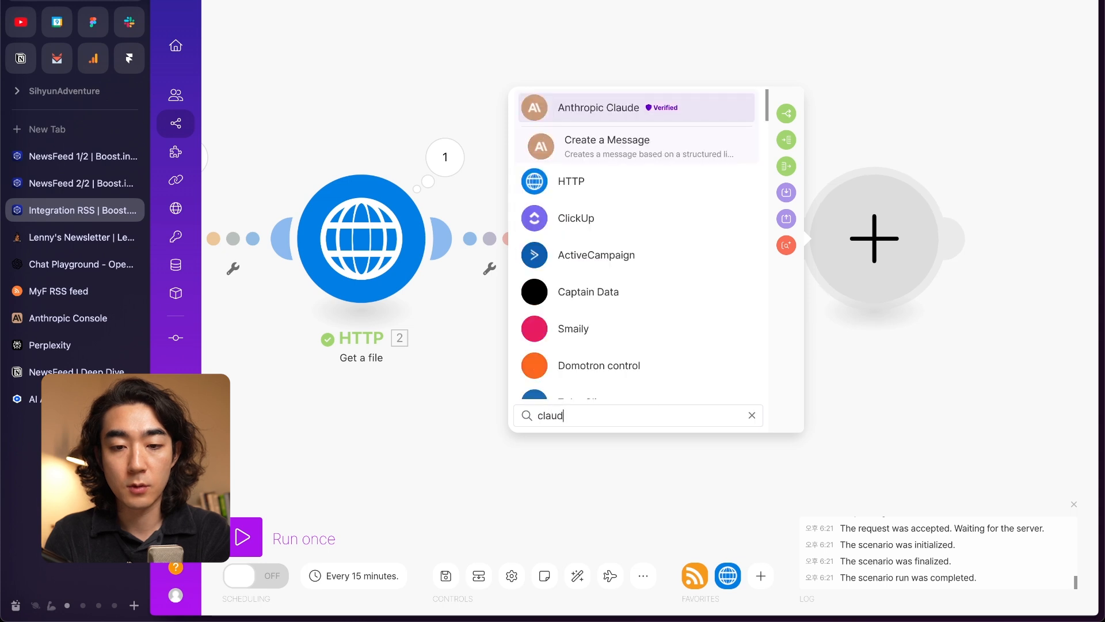
pyautogui.click(666, 167)
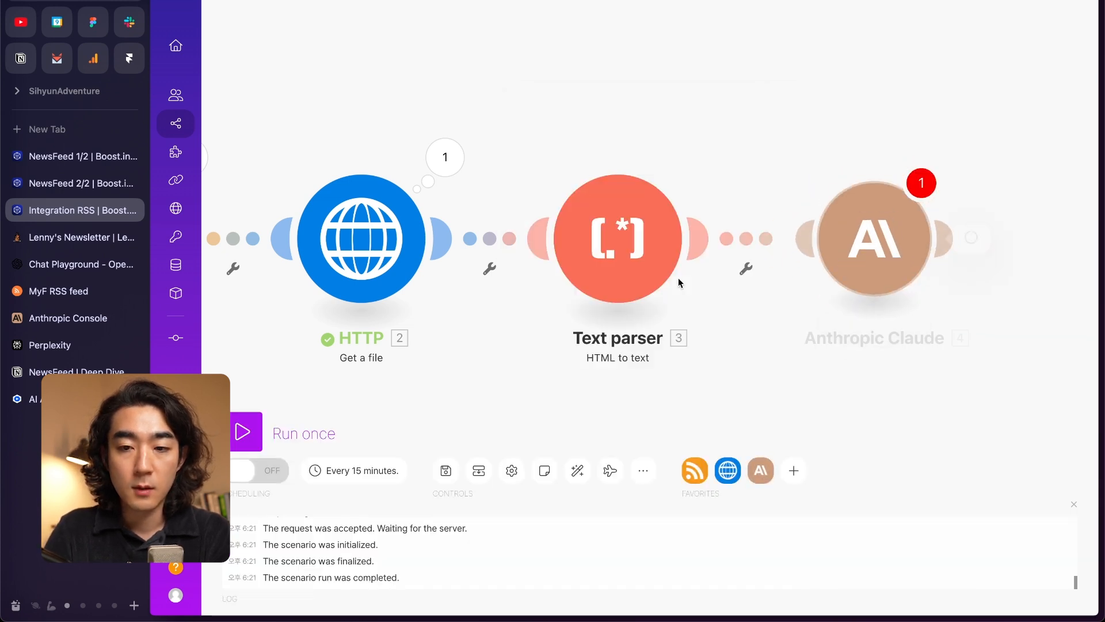
# Step: Set the Claude module's Model as a mapped value to claude-3-5-sonnet-20240620
pyautogui.click(645, 212)
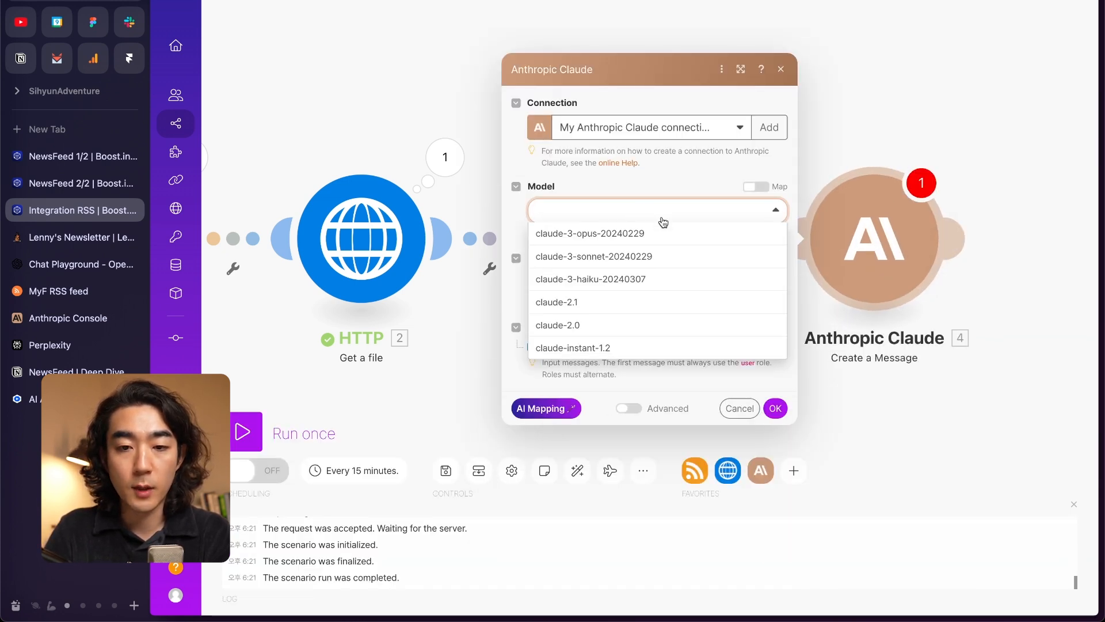
pyautogui.click(657, 257)
pyautogui.click(693, 215)
pyautogui.click(755, 186)
pyautogui.click(705, 207)
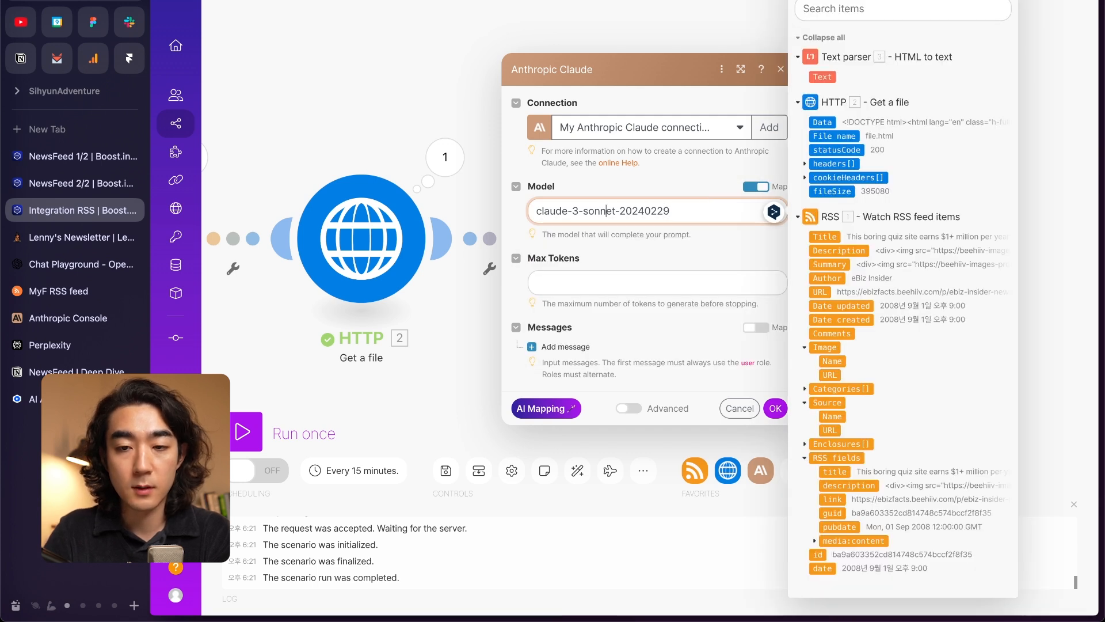
pyautogui.click(667, 211)
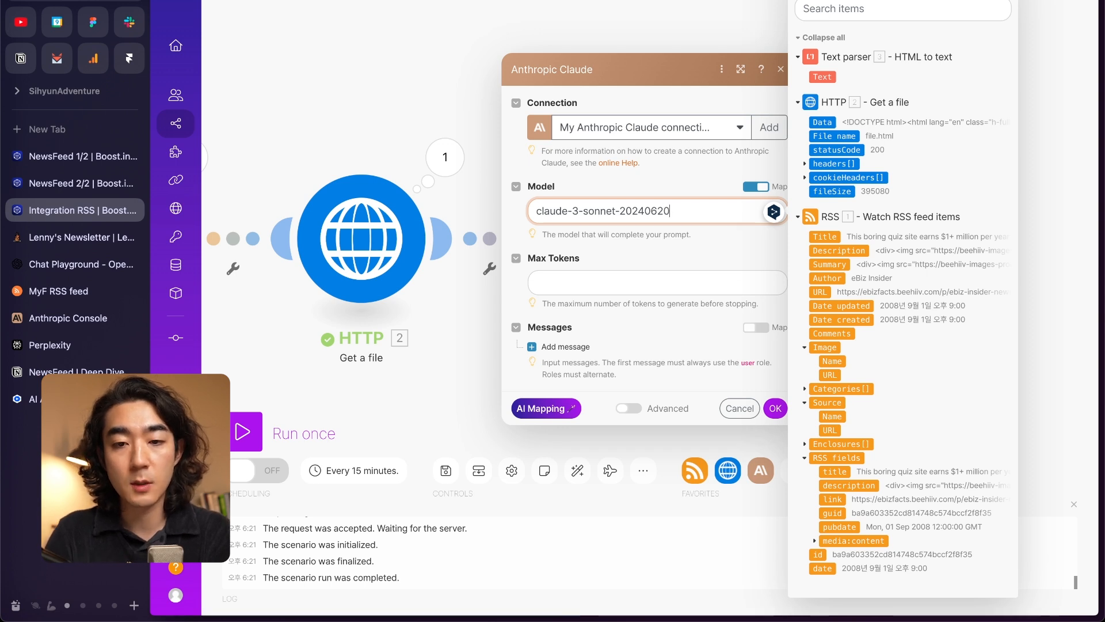
pyautogui.press('Left')
pyautogui.write('5-')
pyautogui.press('Right')
pyautogui.press('Right')
pyautogui.press('Right')
pyautogui.press('Right')
pyautogui.press('Right')
pyautogui.press('Right')
pyautogui.press('Right')
pyautogui.press('Right')
pyautogui.press('Right')
pyautogui.press('Right')
pyautogui.press('Right')
pyautogui.press('Right')
pyautogui.press('Right')
pyautogui.press('Right')
pyautogui.press('Right')
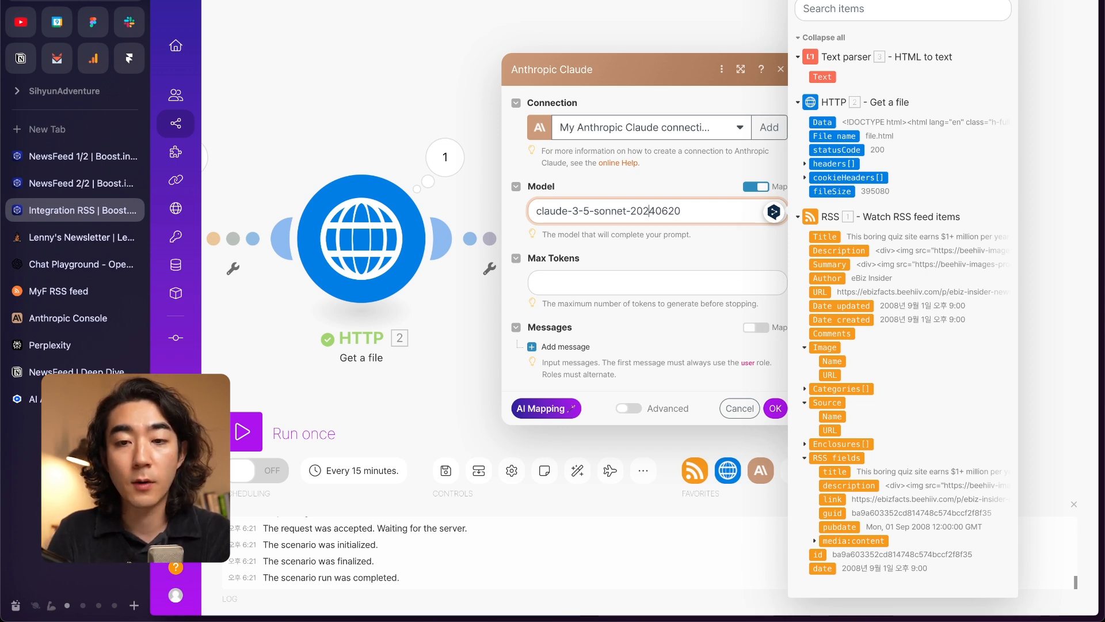
pyautogui.tripleClick(647, 213)
pyautogui.click(620, 213)
# Step: Check the NewsFeed Deep Dive table and the NewsFeed 1/2 scenario, and set the new Claude module's Max Tokens to 1200
pyautogui.click(580, 279)
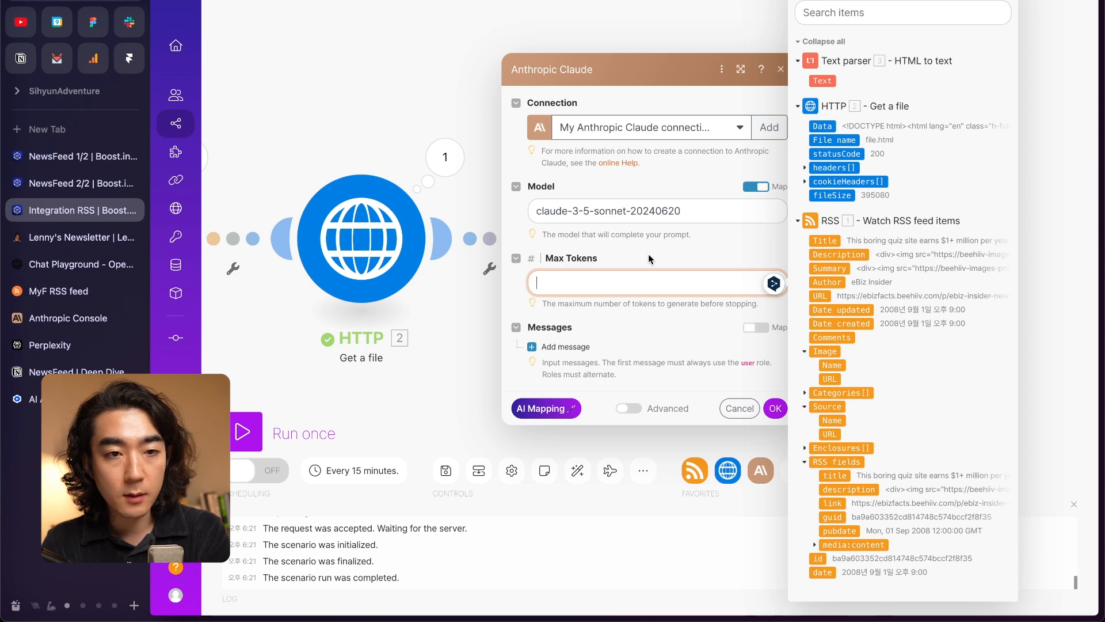
pyautogui.press('super+Tab')
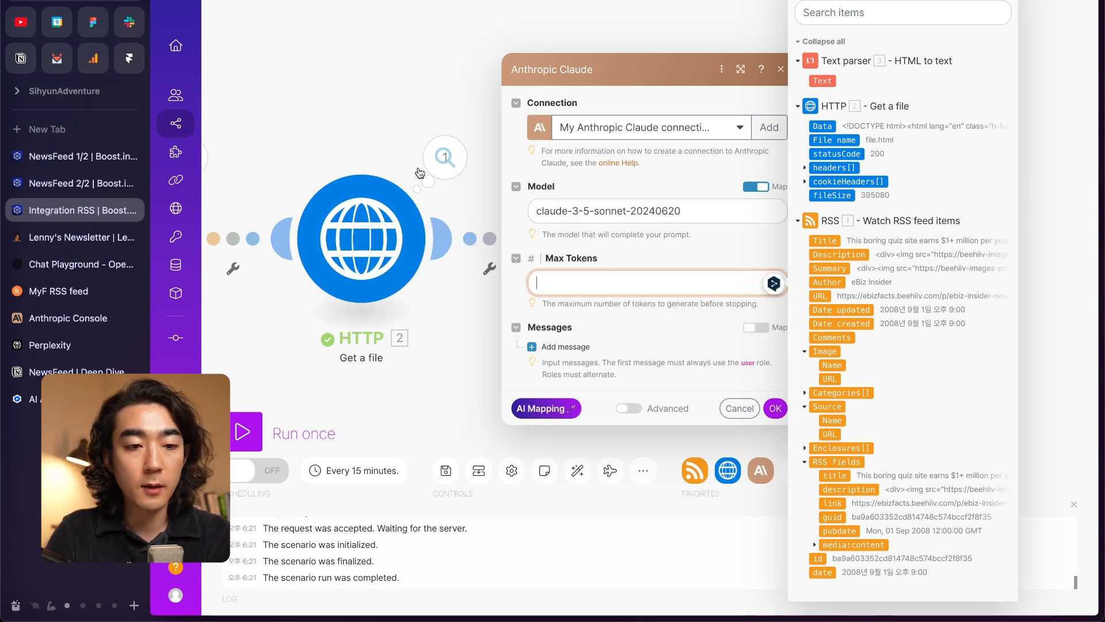
pyautogui.click(49, 345)
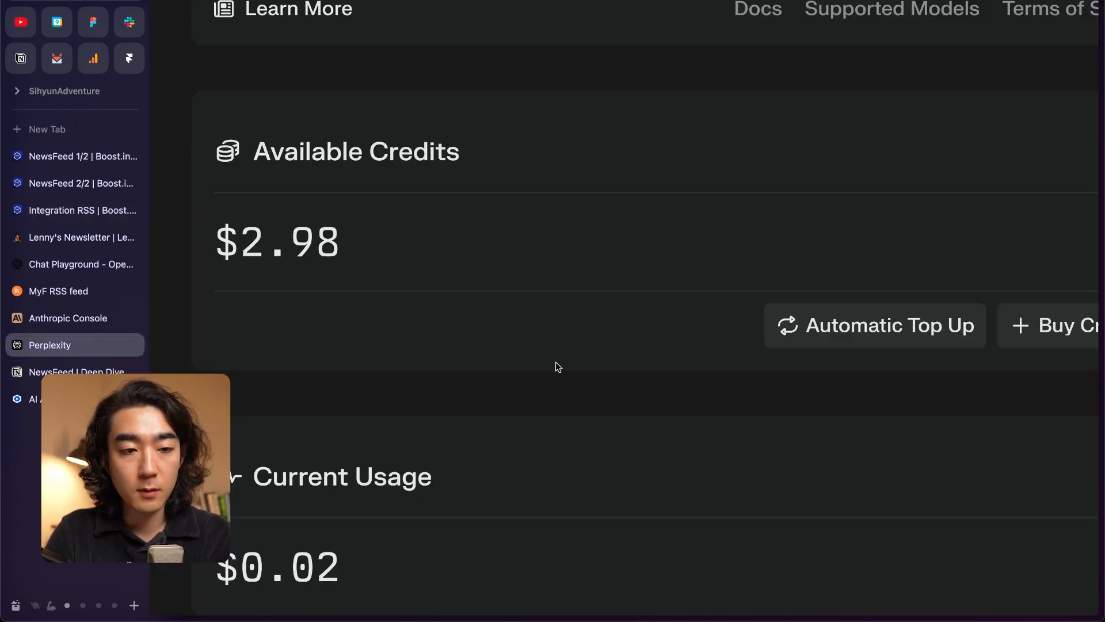
pyautogui.click(49, 371)
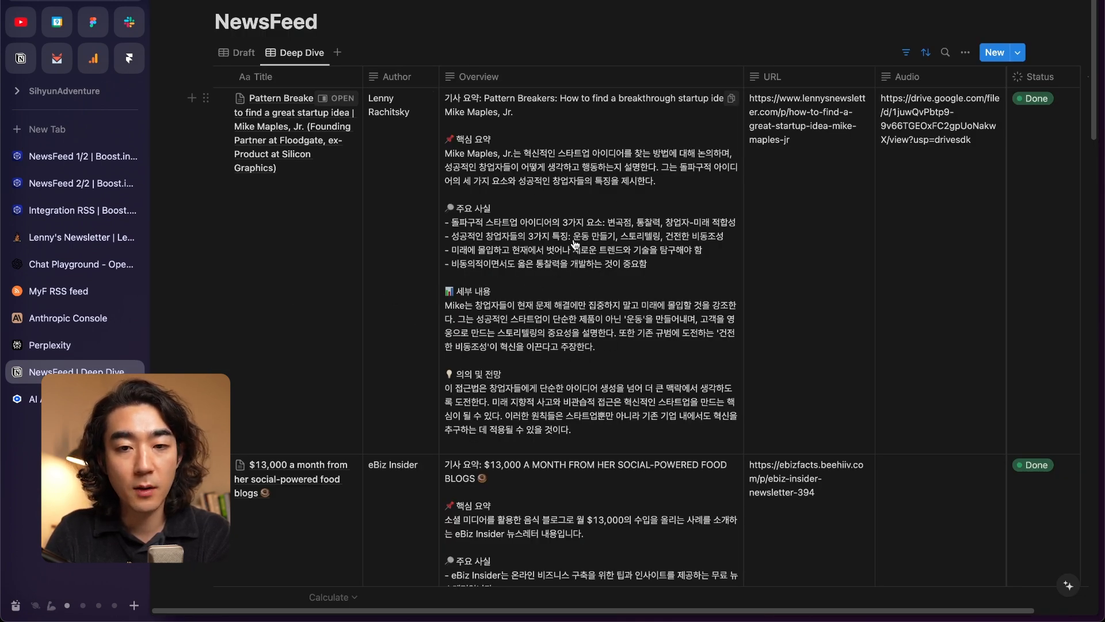
pyautogui.click(82, 159)
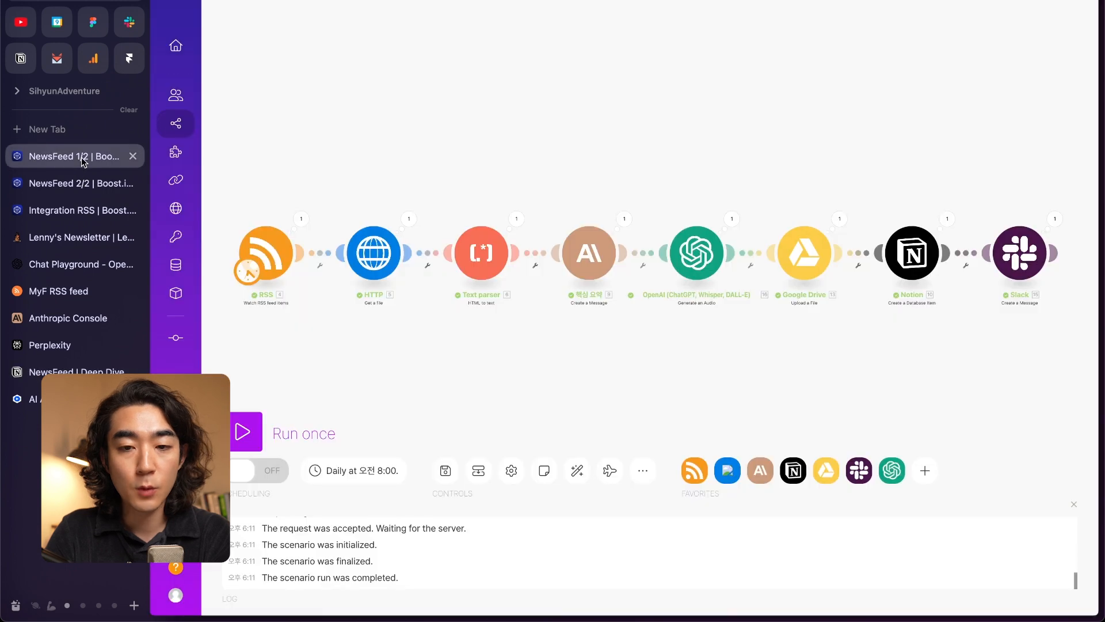
pyautogui.click(83, 210)
pyautogui.write('1400')
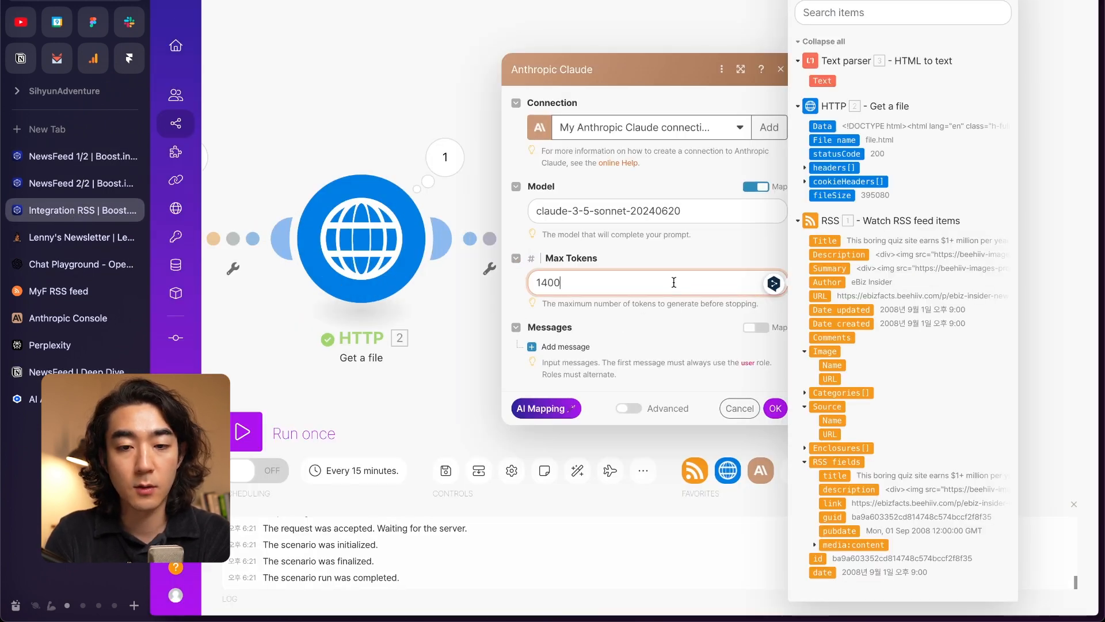
pyautogui.press('BackSpace')
pyautogui.press('BackSpace')
pyautogui.write('200')
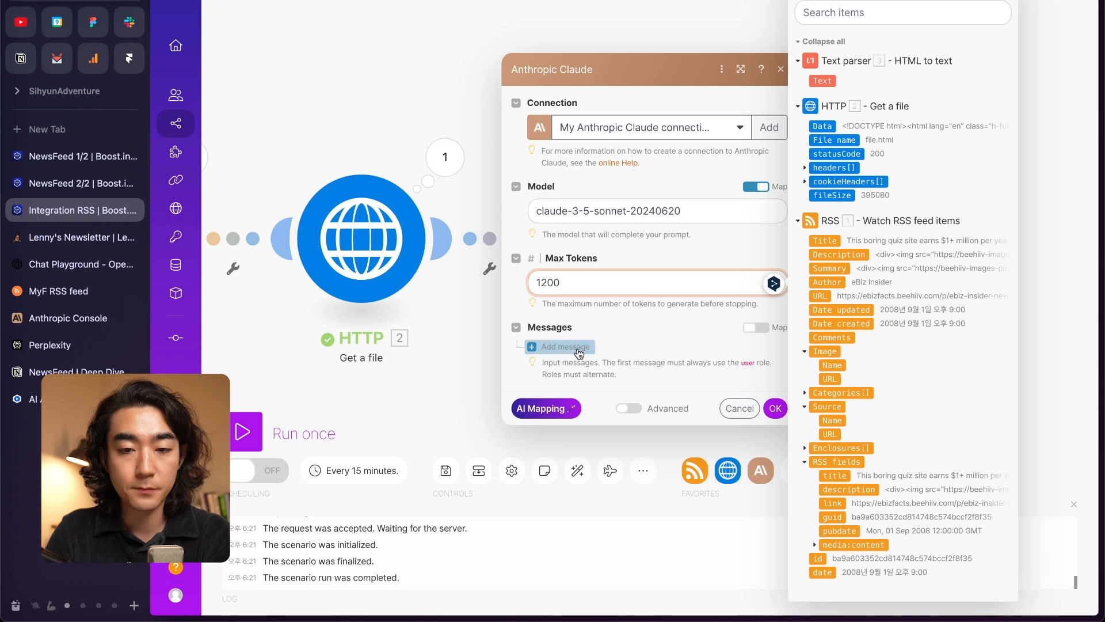
# Step: Add a message with role User and Text content to the Claude module, and paste the copied summary prompt into it
pyautogui.click(581, 351)
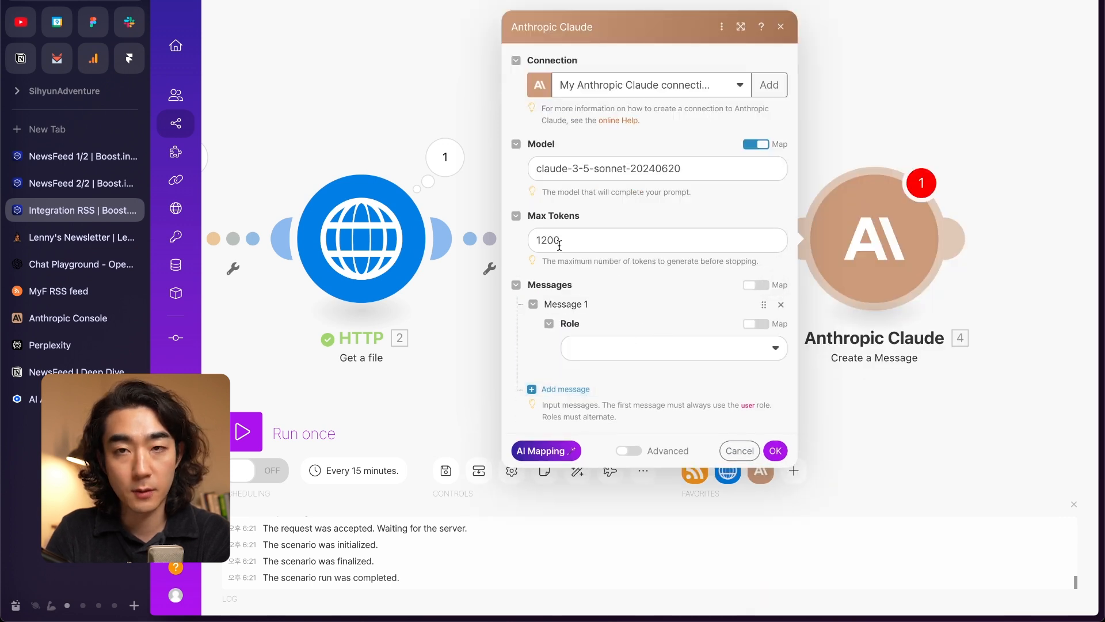
pyautogui.click(624, 348)
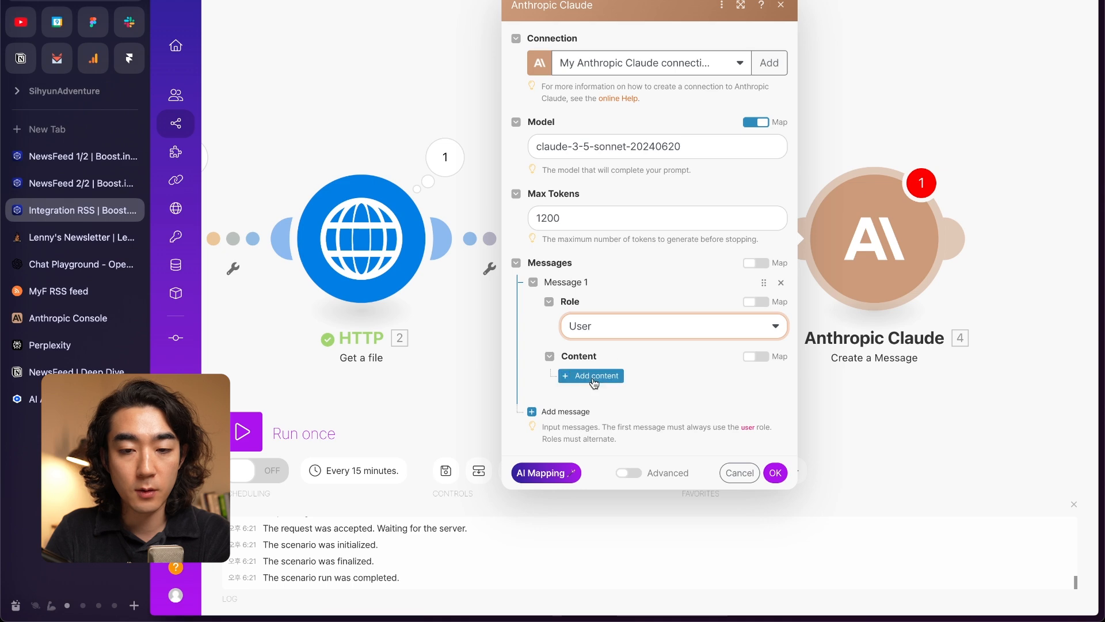
pyautogui.click(592, 376)
pyautogui.click(633, 391)
pyautogui.click(633, 413)
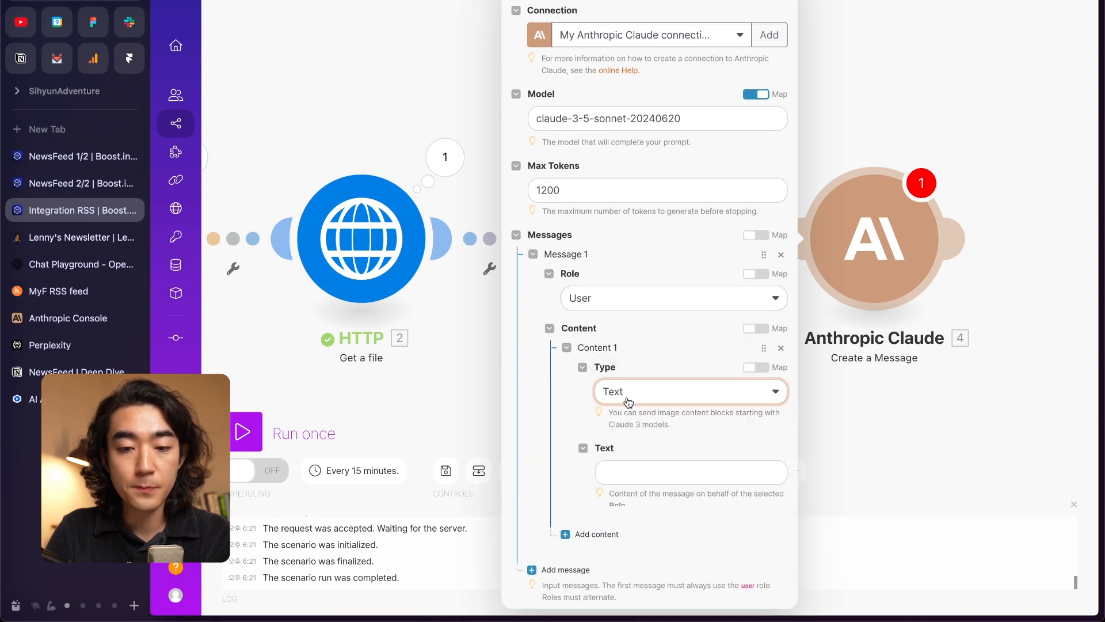
pyautogui.click(621, 466)
pyautogui.hotkey('ctrl', 'v')
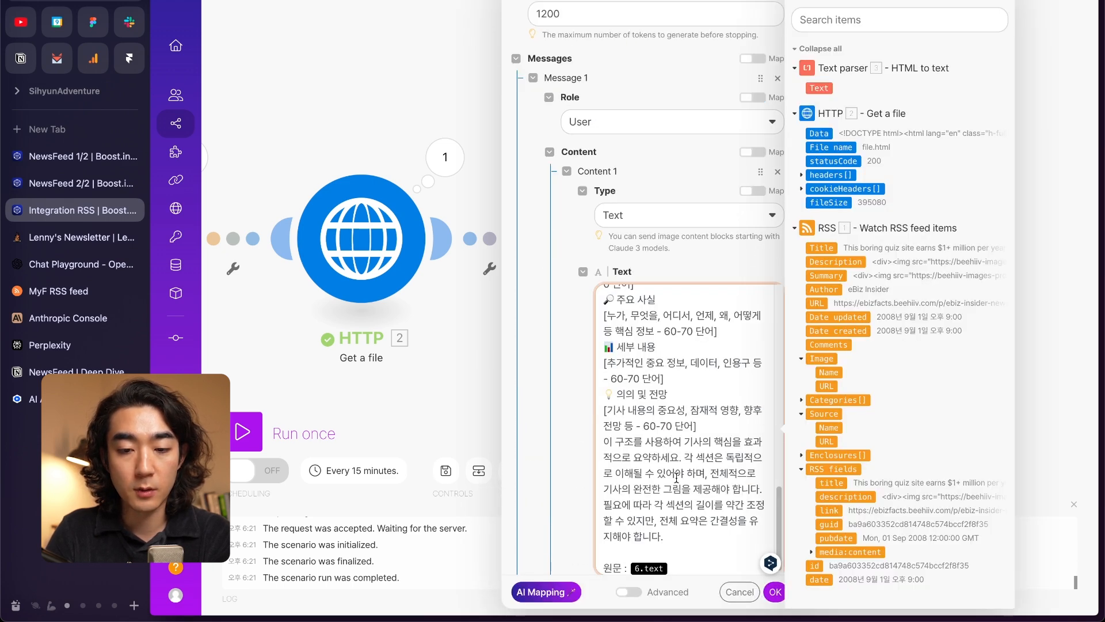
# Step: Enlarge the Claude module's settings and read the pasted prompt from its beginning to the 원문 reference at its end
pyautogui.scroll(10, 672, 499)
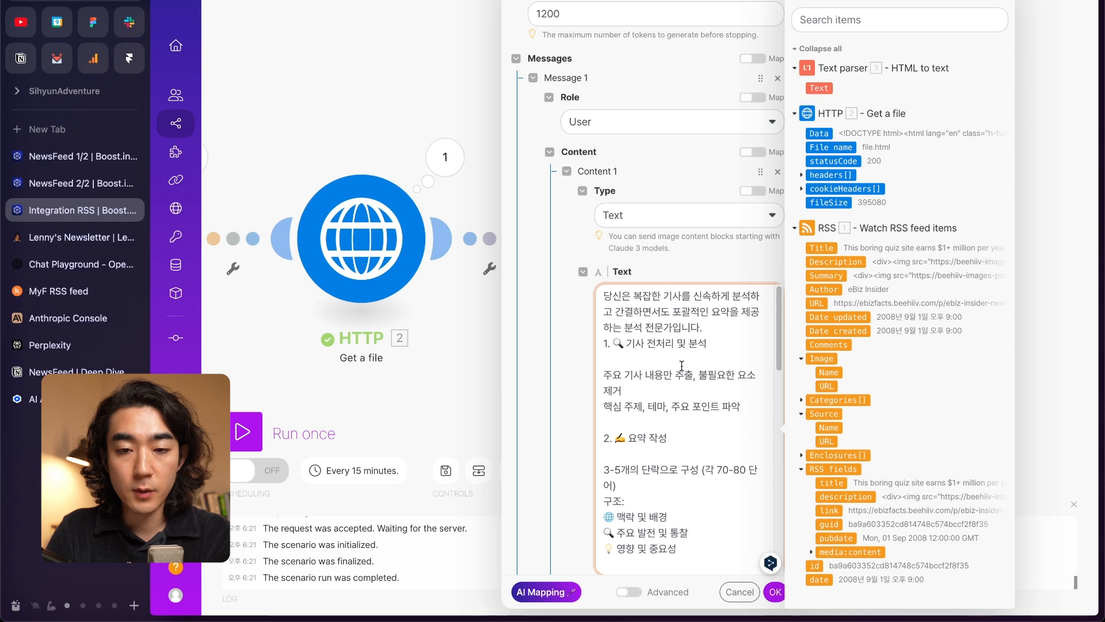
pyautogui.click(597, 180)
pyautogui.scroll(-1, 450, 342)
pyautogui.scroll(1, 449, 341)
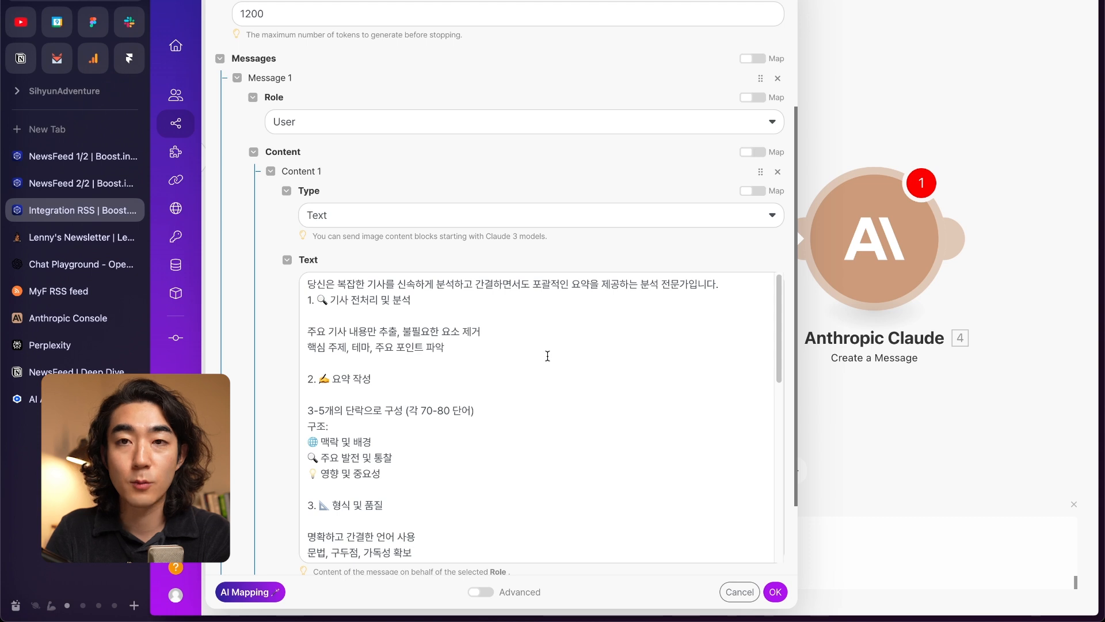
pyautogui.scroll(-2, 442, 343)
pyautogui.scroll(1, 409, 340)
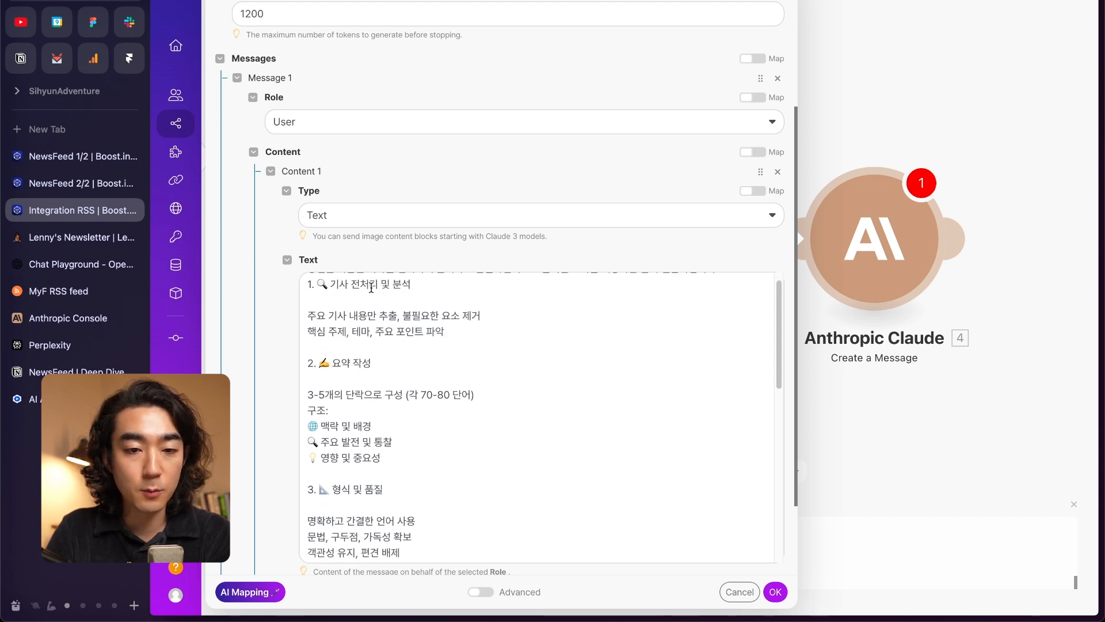
pyautogui.scroll(-3, 375, 367)
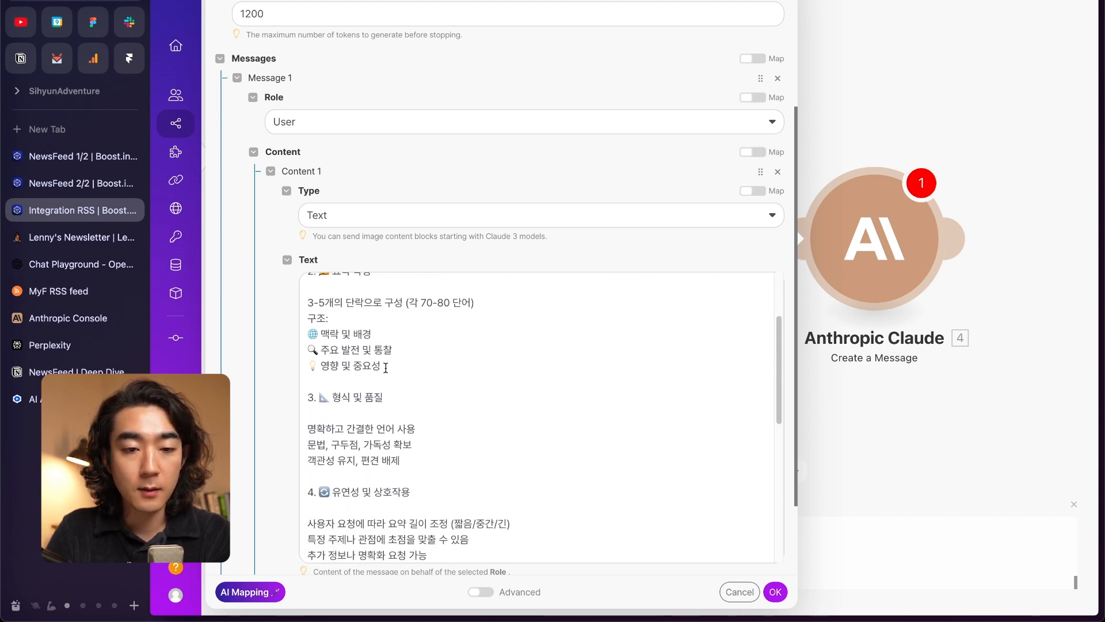
pyautogui.scroll(-2, 421, 397)
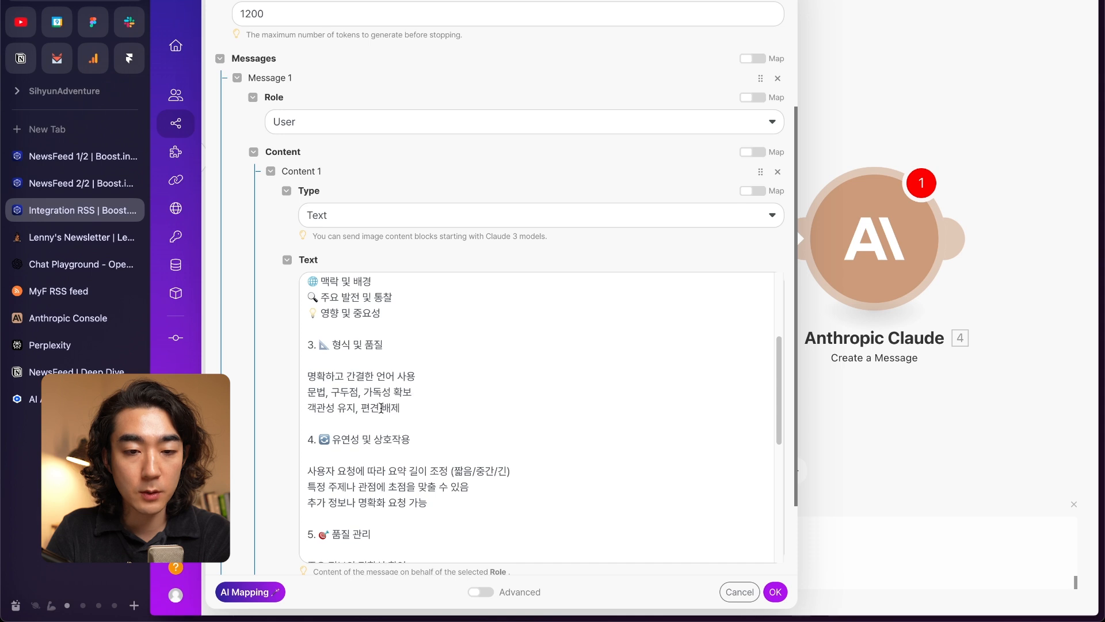
pyautogui.scroll(-6, 390, 387)
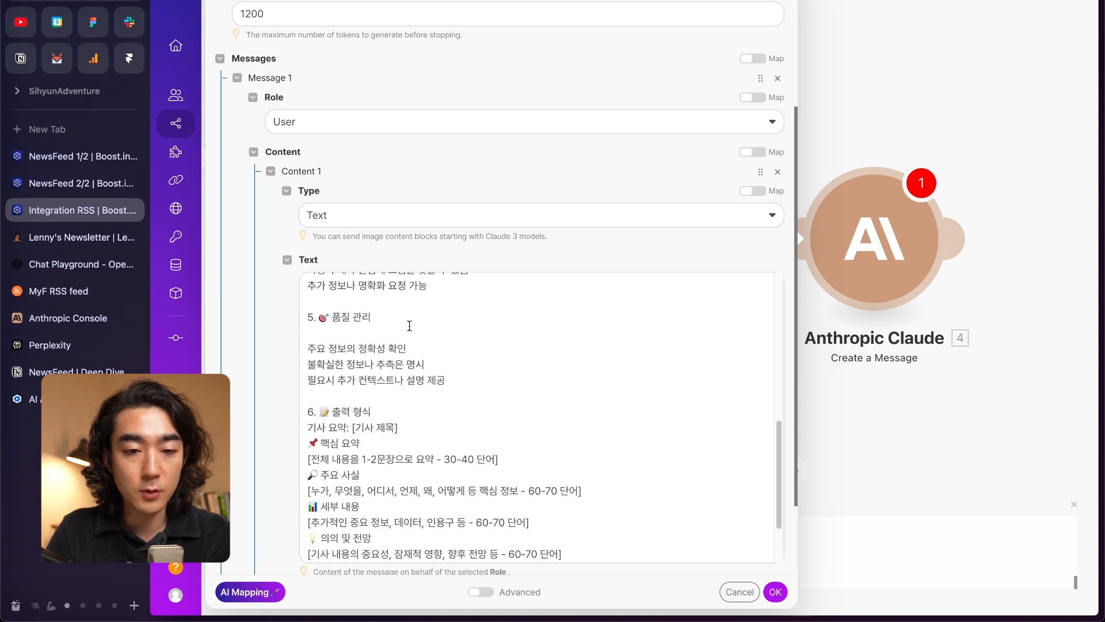
pyautogui.scroll(-5, 430, 391)
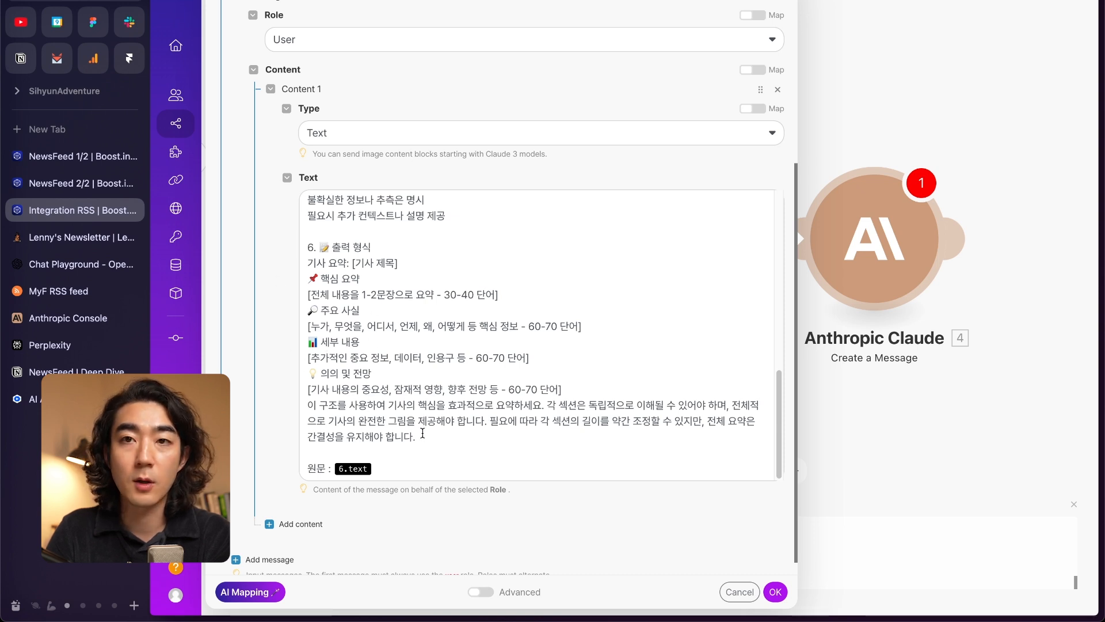
# Step: Replace the 6.text reference after 원문 with the Text parser's Text output and save the Claude module's settings
pyautogui.click(424, 468)
pyautogui.press('BackSpace')
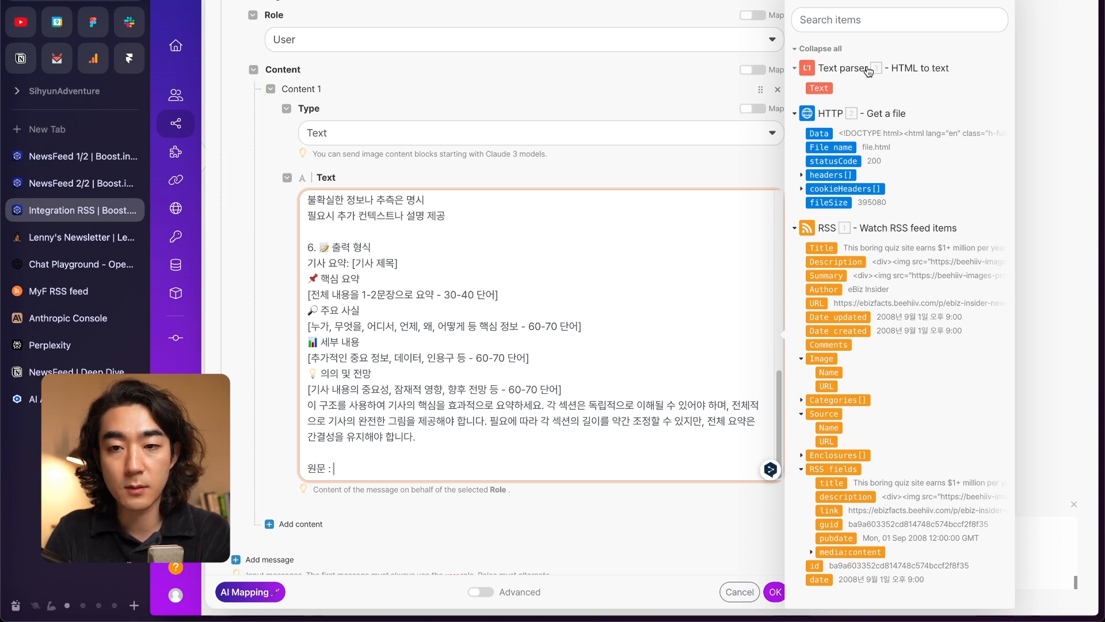
pyautogui.moveTo(822, 88); pyautogui.dragTo(345, 468)
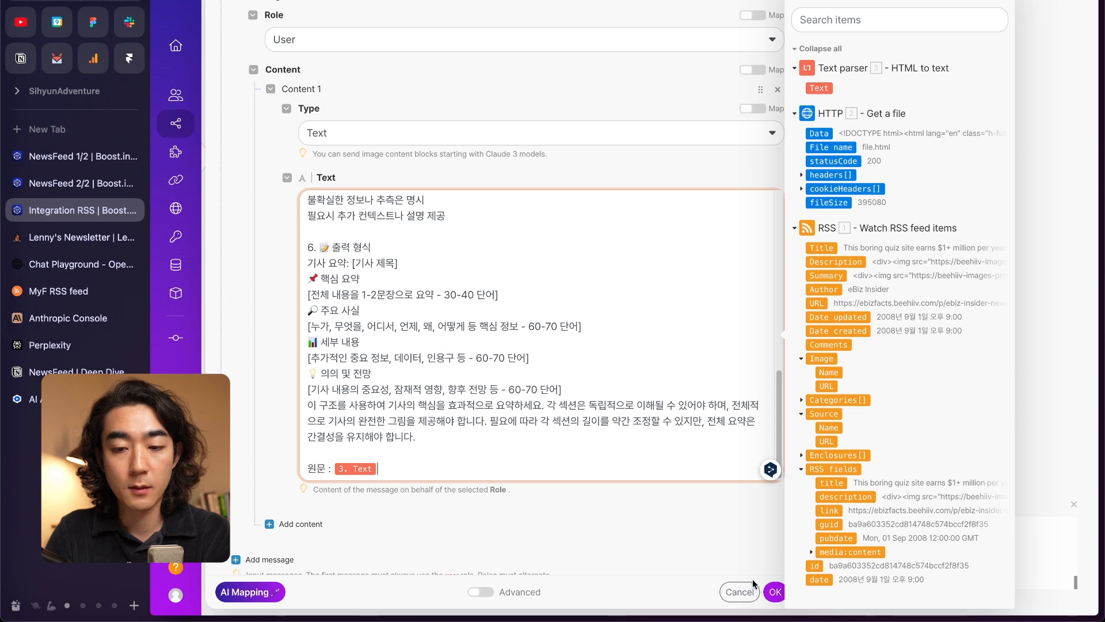
pyautogui.click(775, 592)
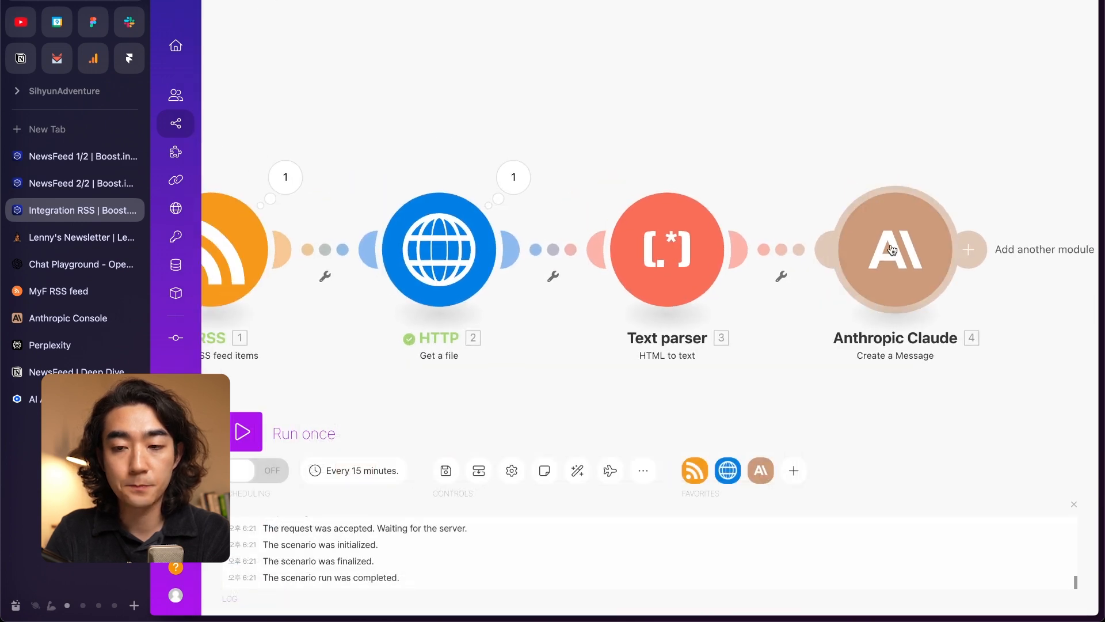
# Step: Rename the Anthropic Claude module as 요약 분석
pyautogui.rightClick(850, 309)
pyautogui.click(915, 322)
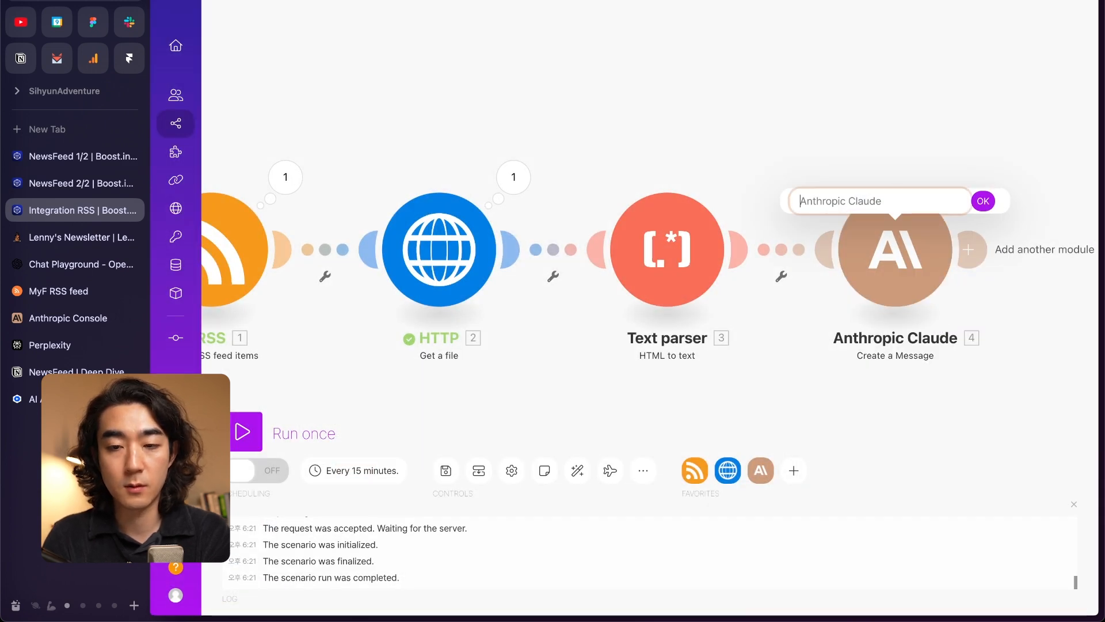
pyautogui.write('요약 분석')
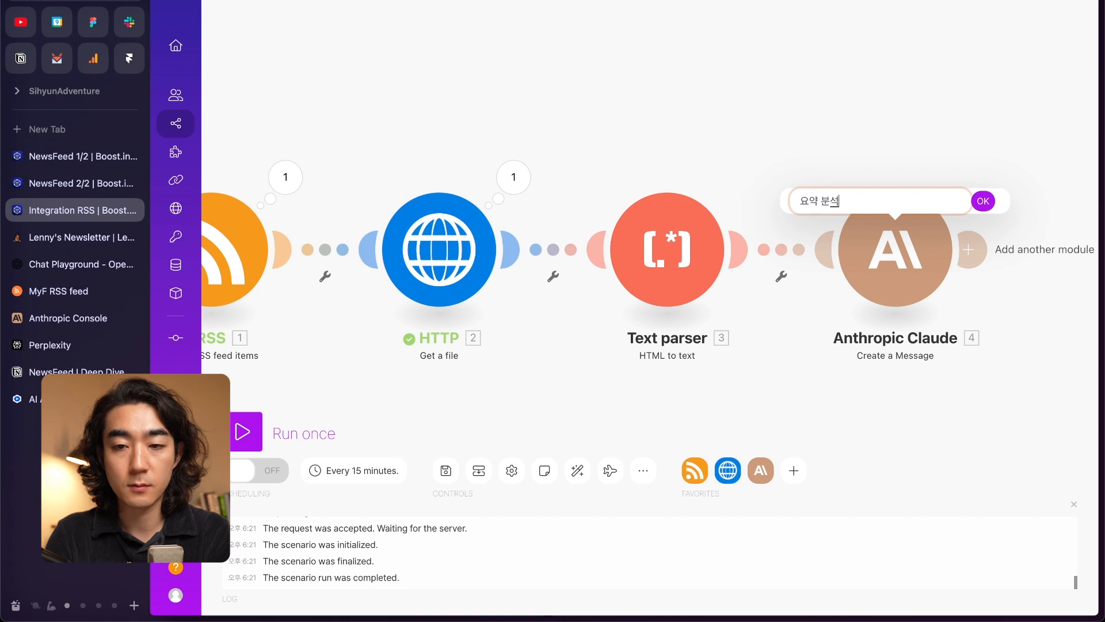
pyautogui.press('Return')
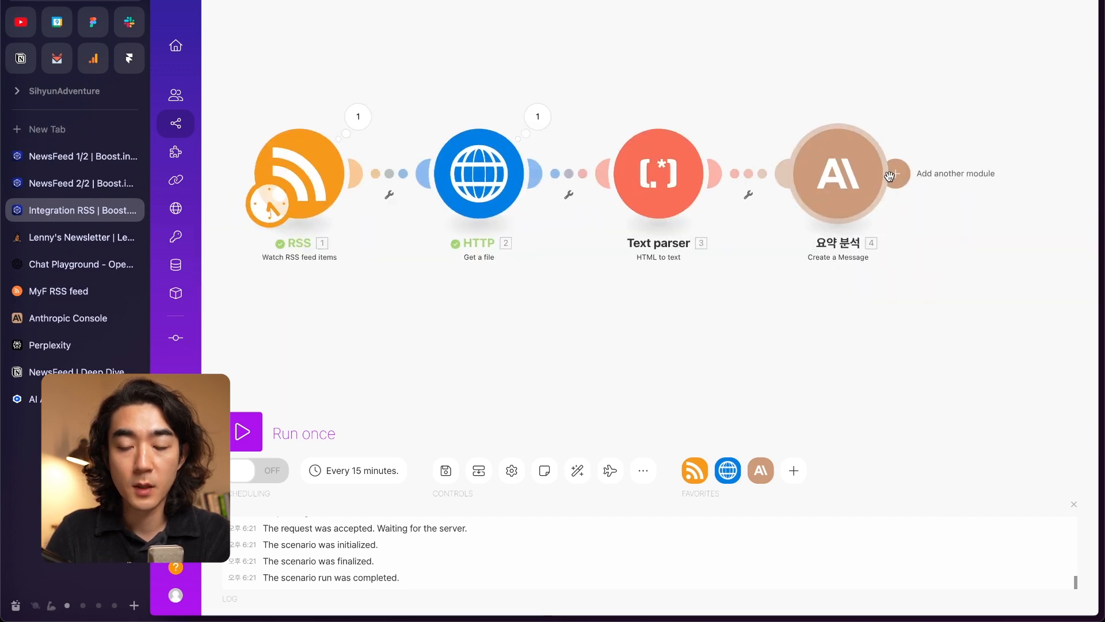
# Step: Check the reference NewsFeed 1/2 scenario, and add an OpenAI Generate an Audio module after the 요약 분석 module in the Integration RSS scenario
pyautogui.click(72, 157)
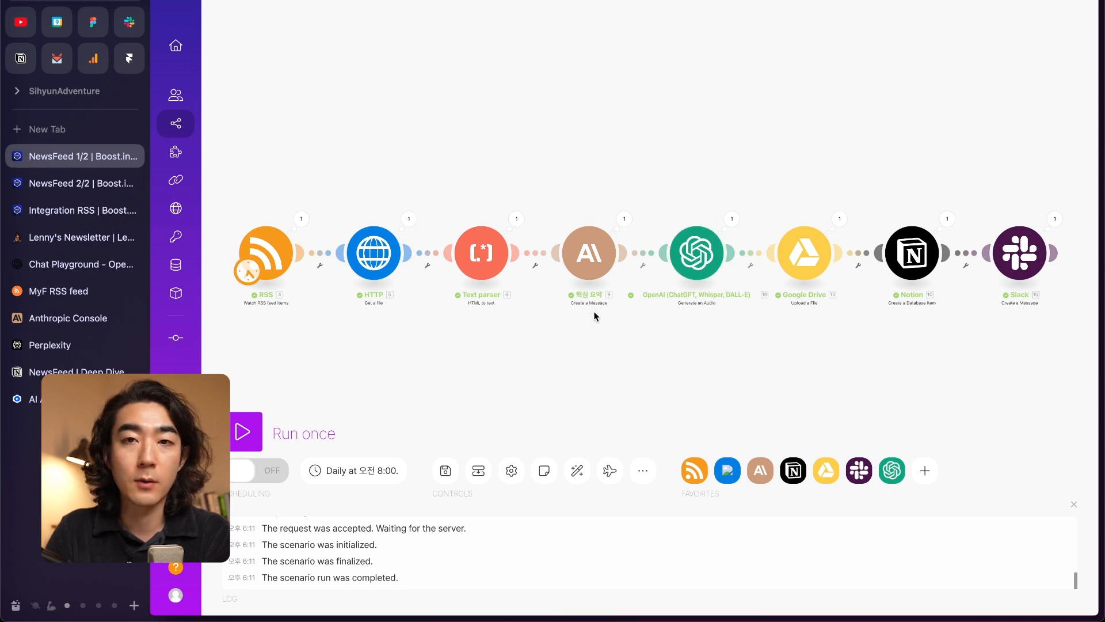
pyautogui.click(80, 212)
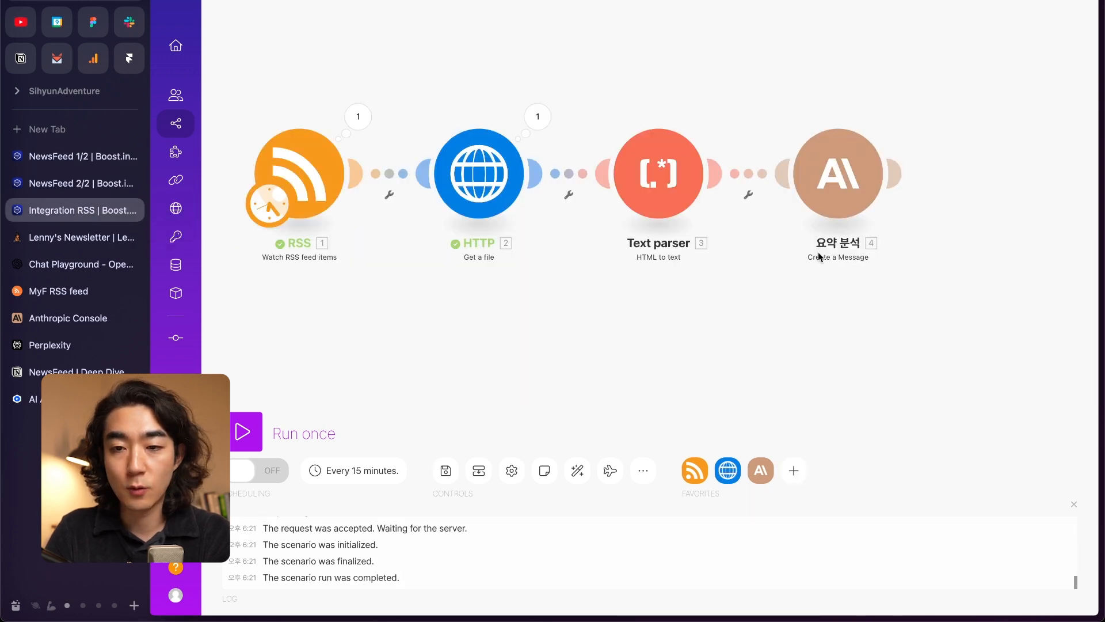
pyautogui.click(864, 227)
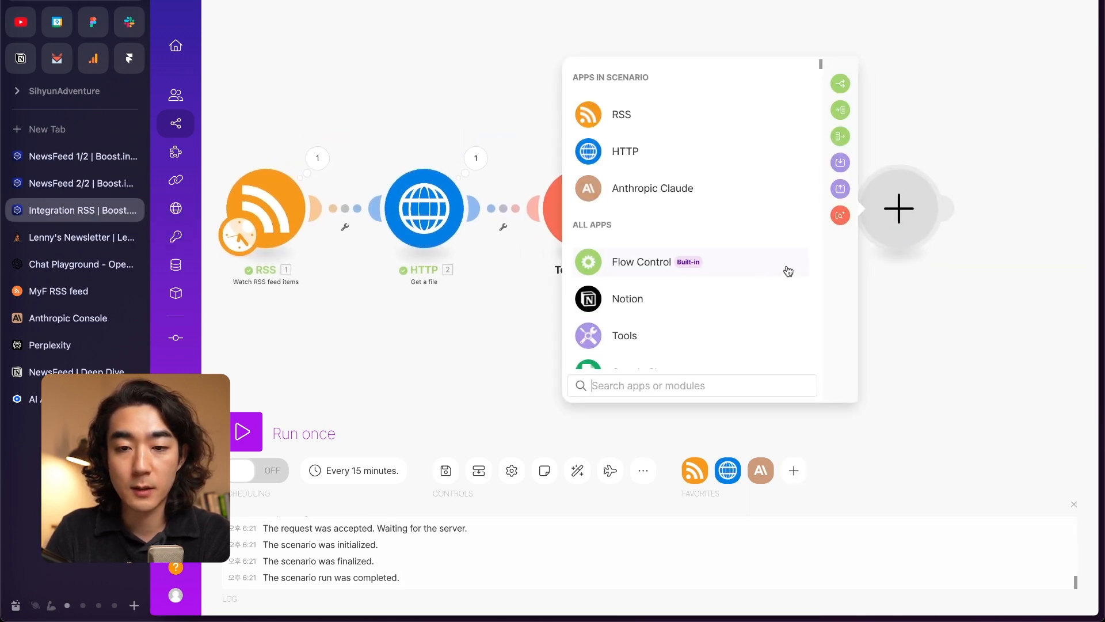
pyautogui.click(634, 385)
pyautogui.write('open ai')
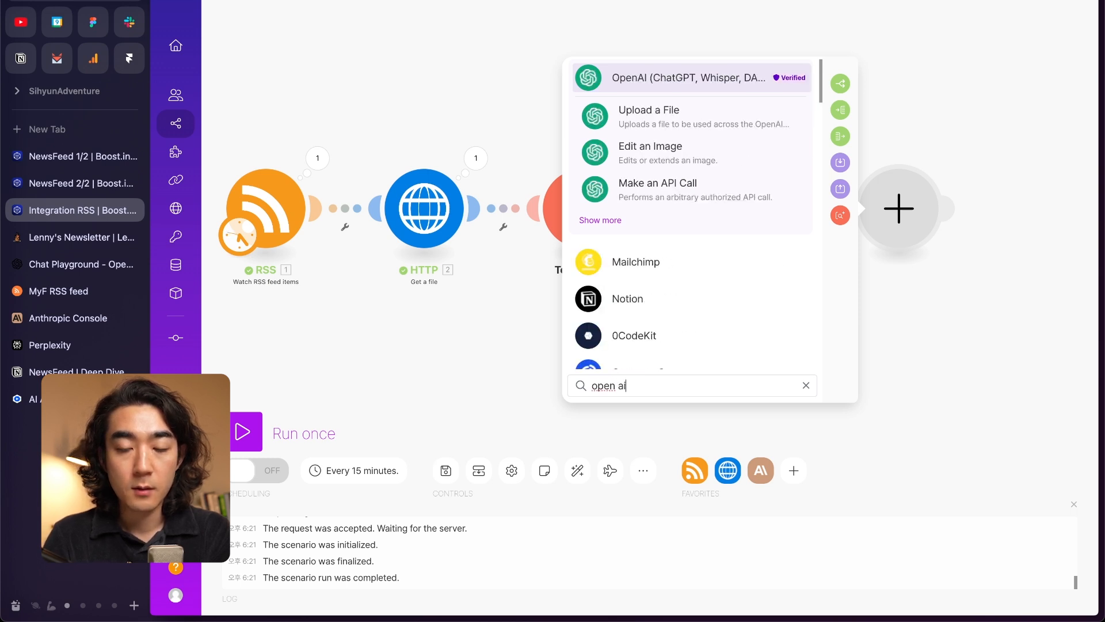
pyautogui.click(612, 220)
pyautogui.scroll(-5, 767, 267)
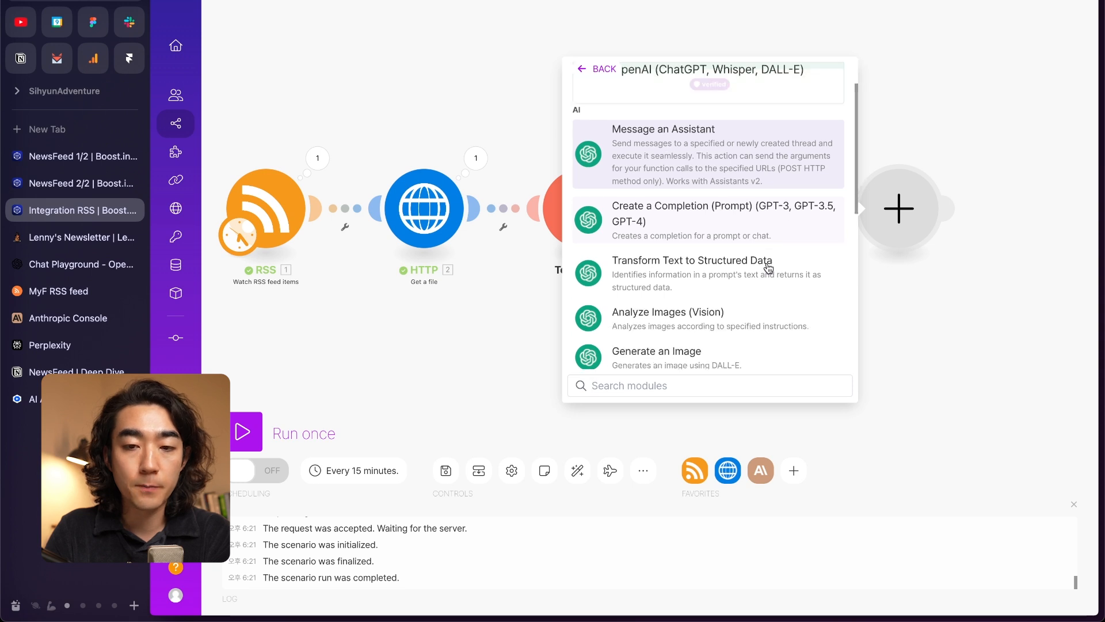
pyautogui.scroll(-2, 769, 268)
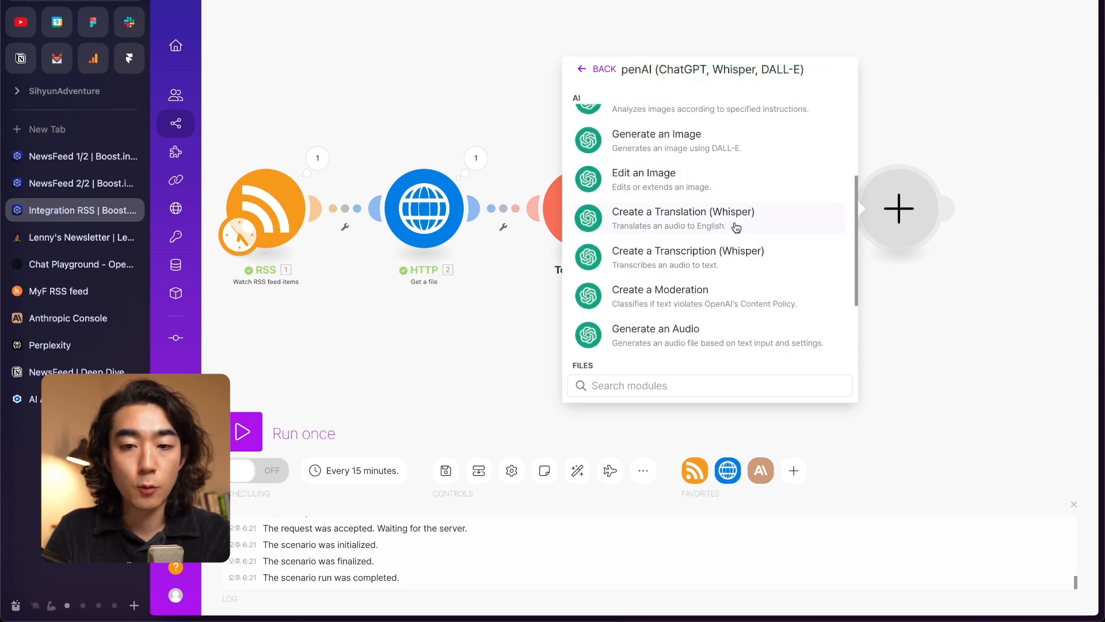
pyautogui.scroll(-2, 748, 242)
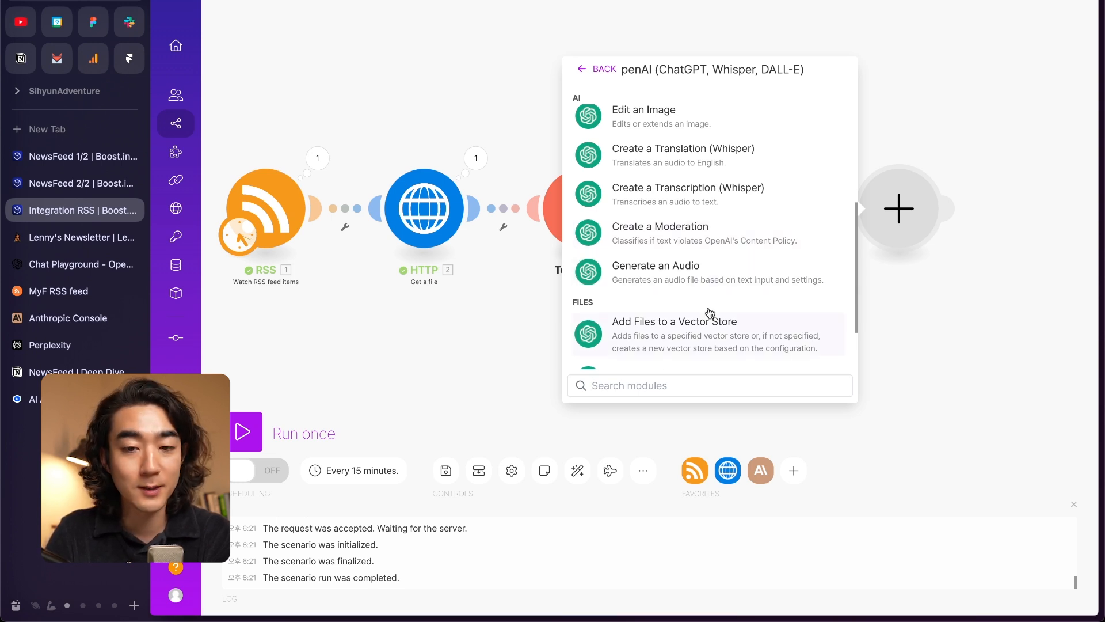
pyautogui.click(703, 271)
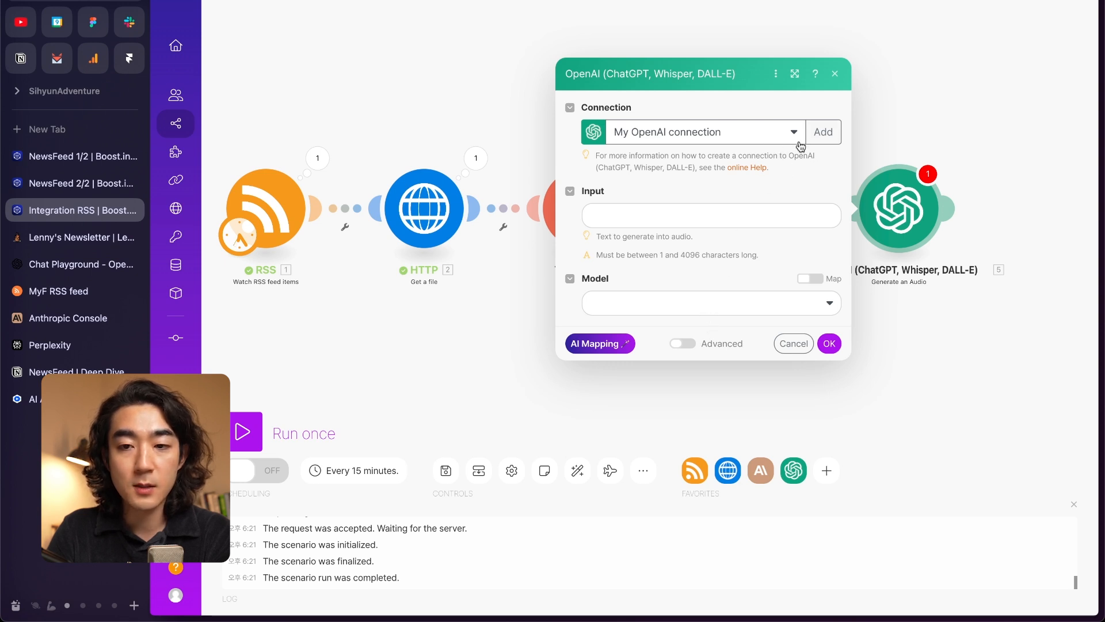
# Step: Look over the API Key and Organization ID fields in the form for a new OpenAI connection, and close the form without saving
pyautogui.click(823, 132)
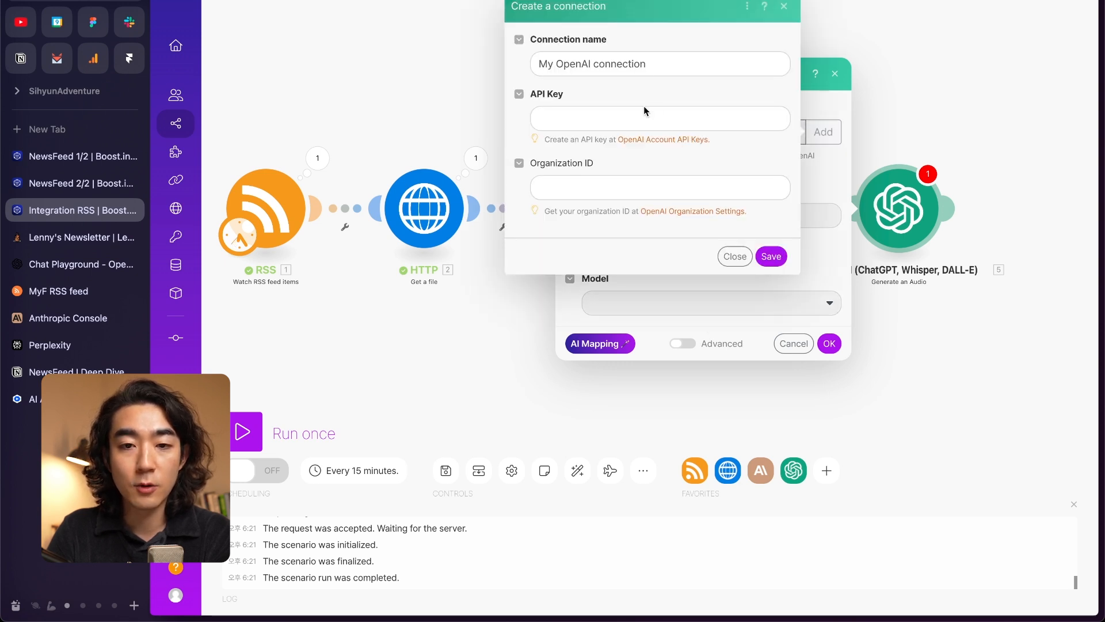
pyautogui.click(612, 121)
pyautogui.click(572, 190)
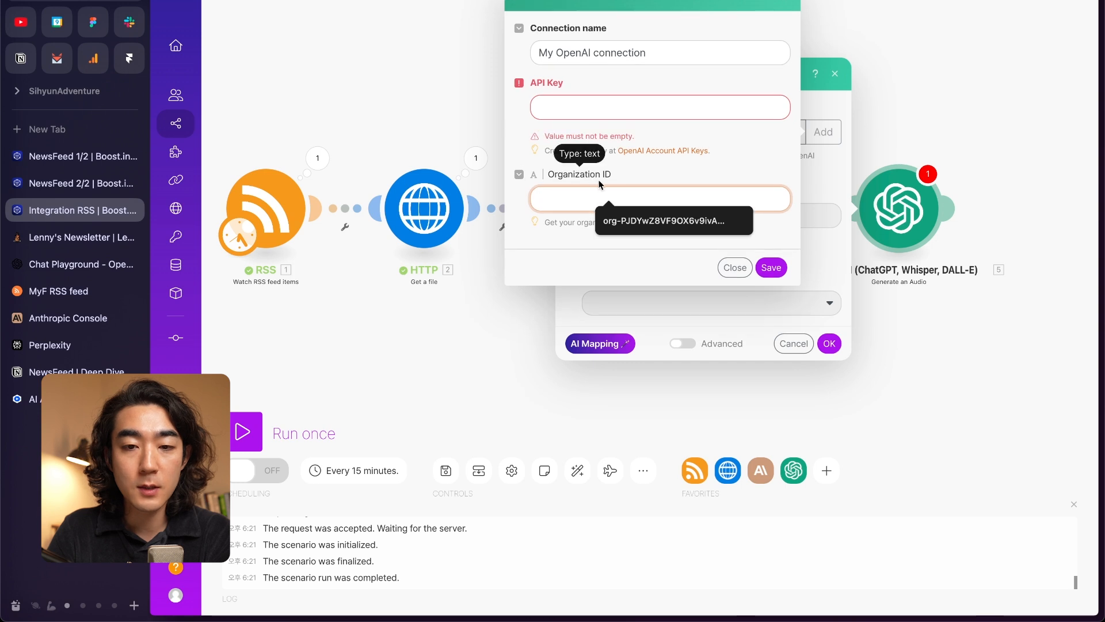
pyautogui.click(735, 267)
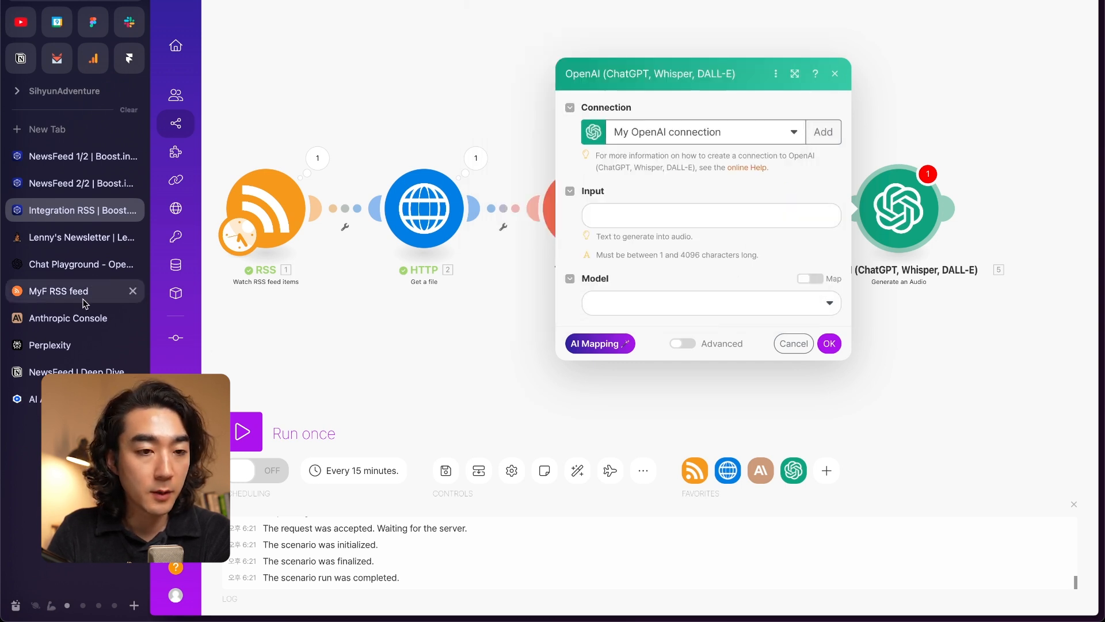
# Step: View the secret key creation form on OpenAI's API keys page, cancel it, and return to the Integration RSS scenario
pyautogui.click(82, 264)
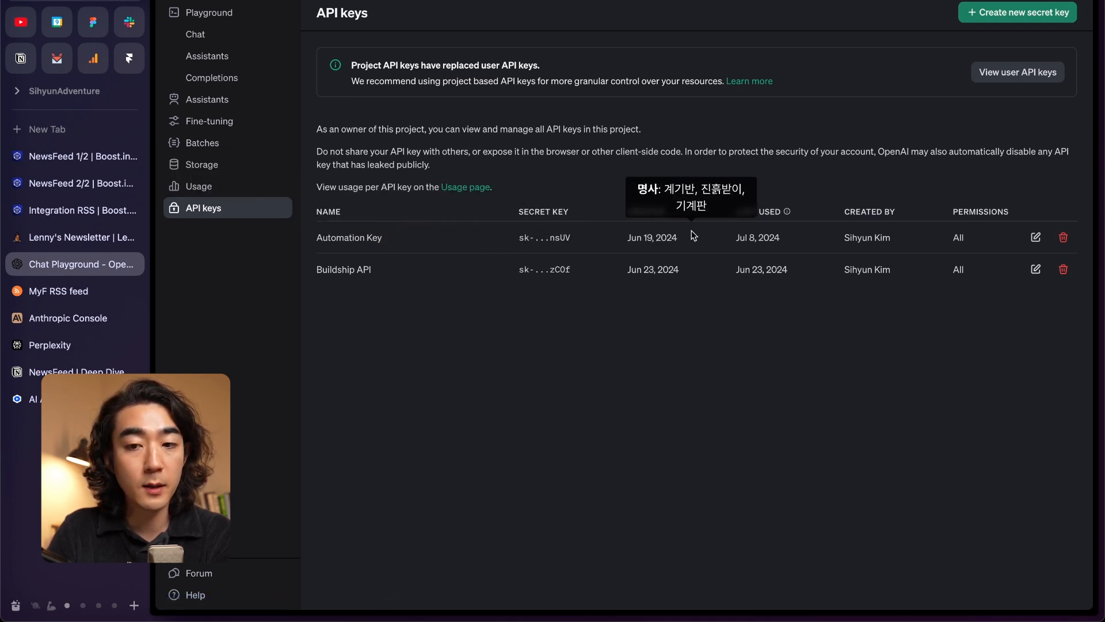
pyautogui.click(1018, 12)
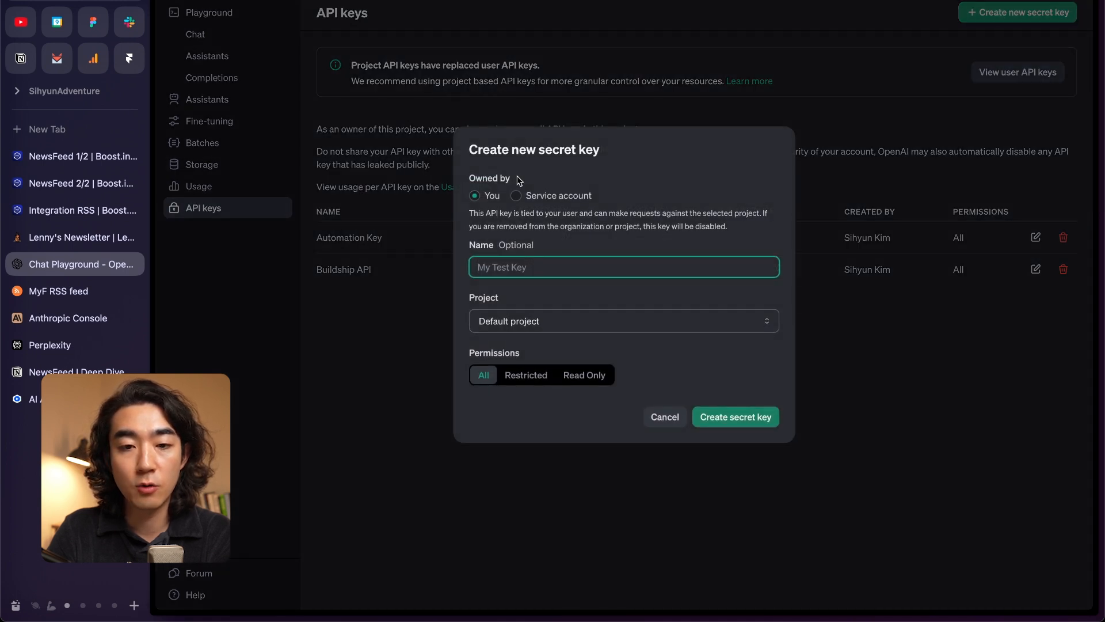
pyautogui.click(654, 417)
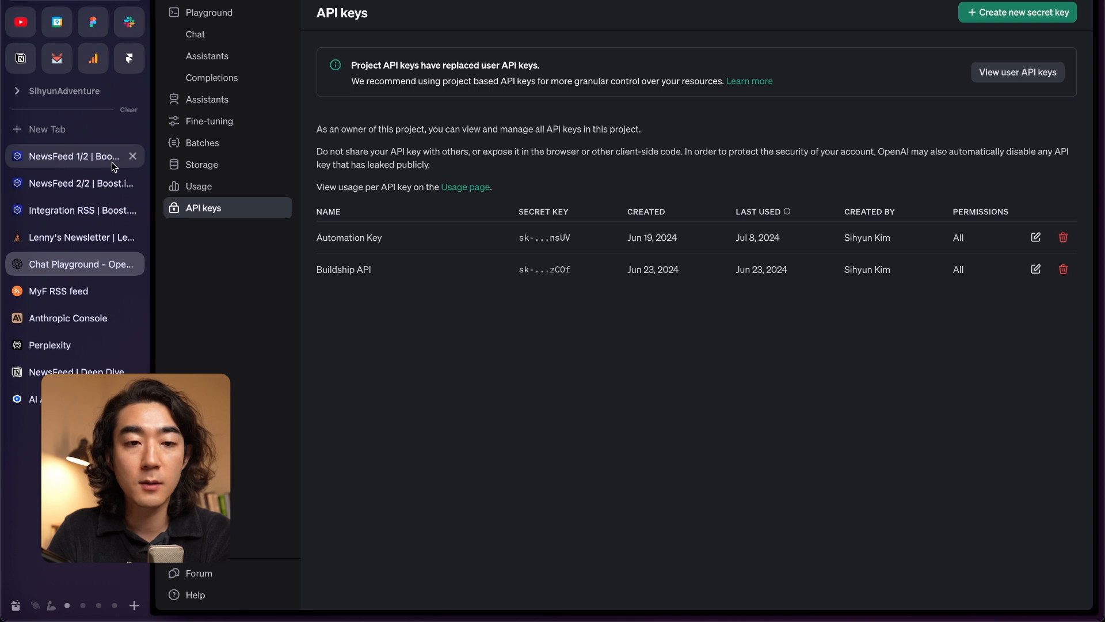
pyautogui.click(135, 217)
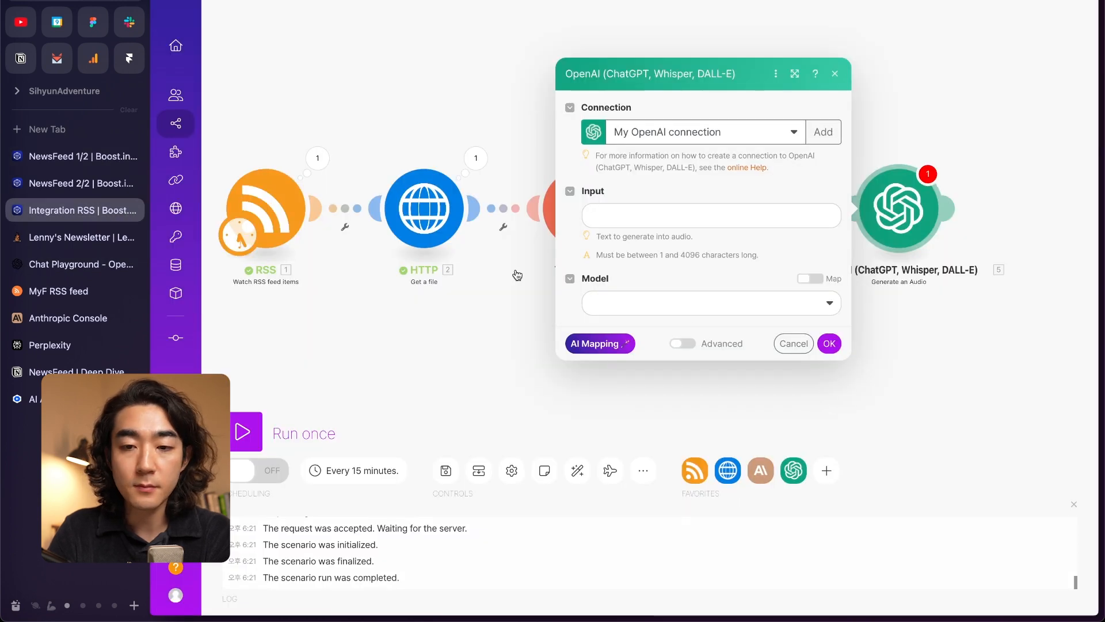
pyautogui.click(940, 327)
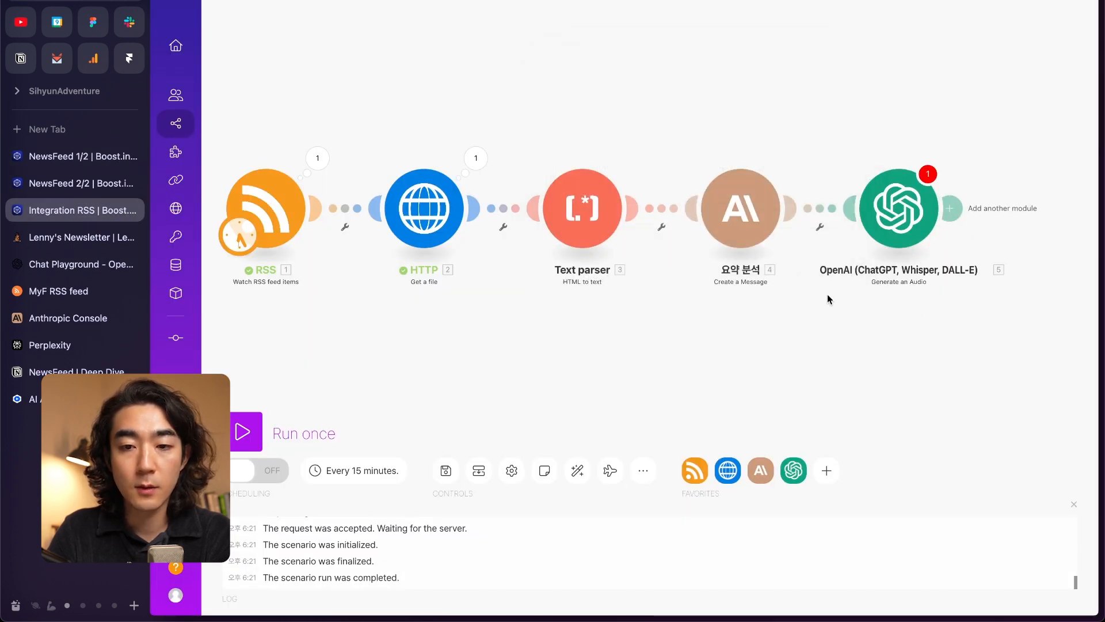
# Step: View the new connection form of the 요약 분석 module and the existing entry on the Anthropic Console's API keys page
pyautogui.click(728, 217)
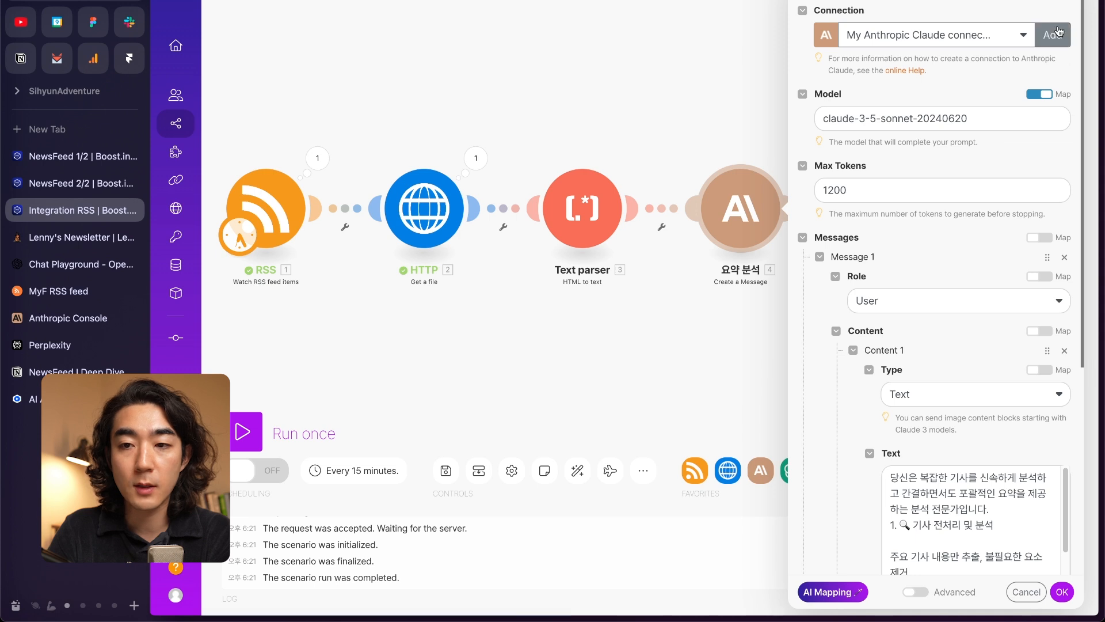
pyautogui.click(1053, 35)
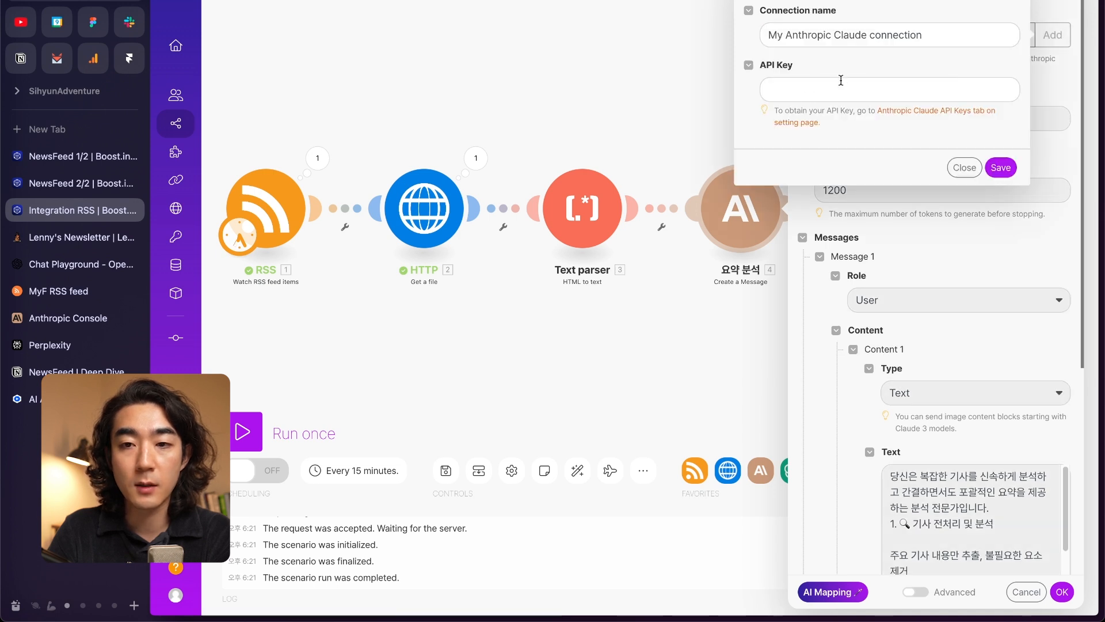
pyautogui.click(68, 322)
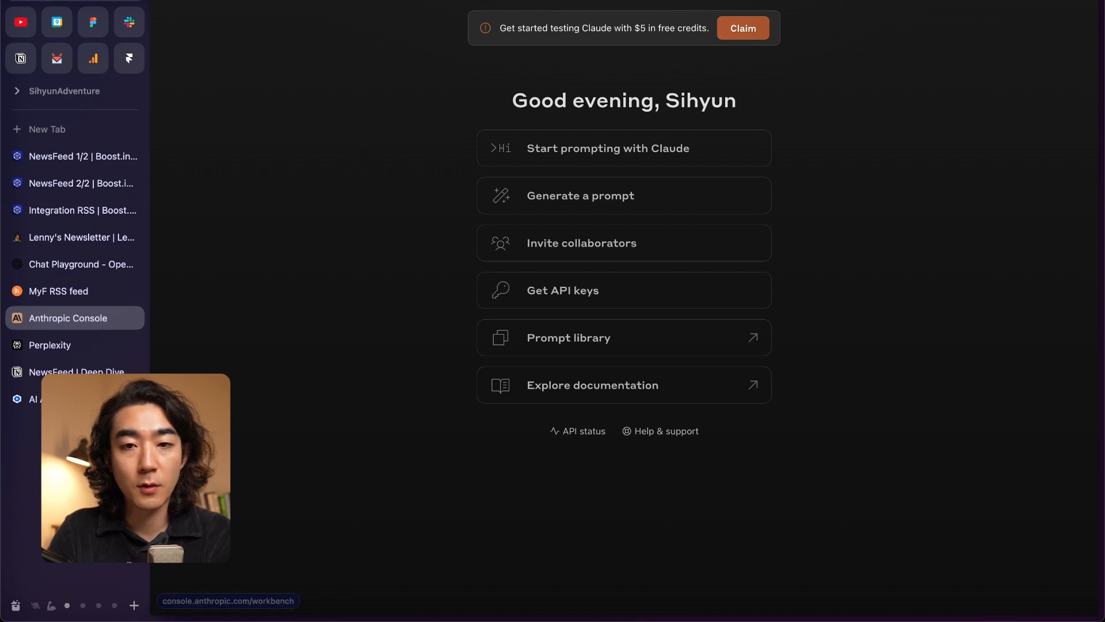
pyautogui.click(593, 287)
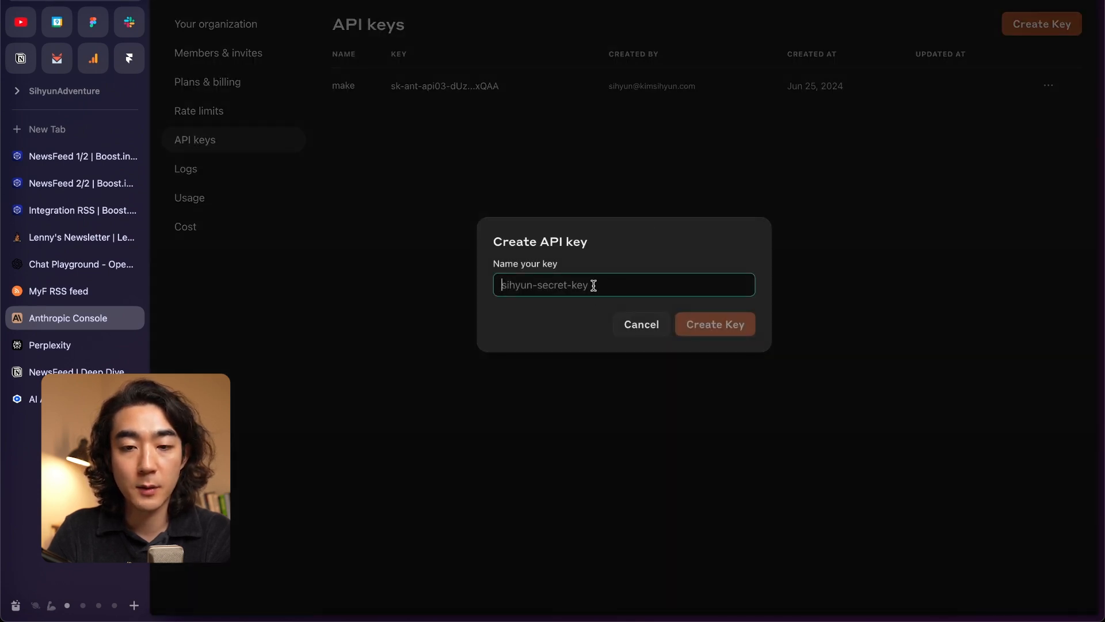
pyautogui.click(641, 324)
pyautogui.tripleClick(450, 86)
pyautogui.click(424, 88)
# Step: Create an API key named test in the Anthropic Console, copy the key and close its dialog
pyautogui.click(1039, 25)
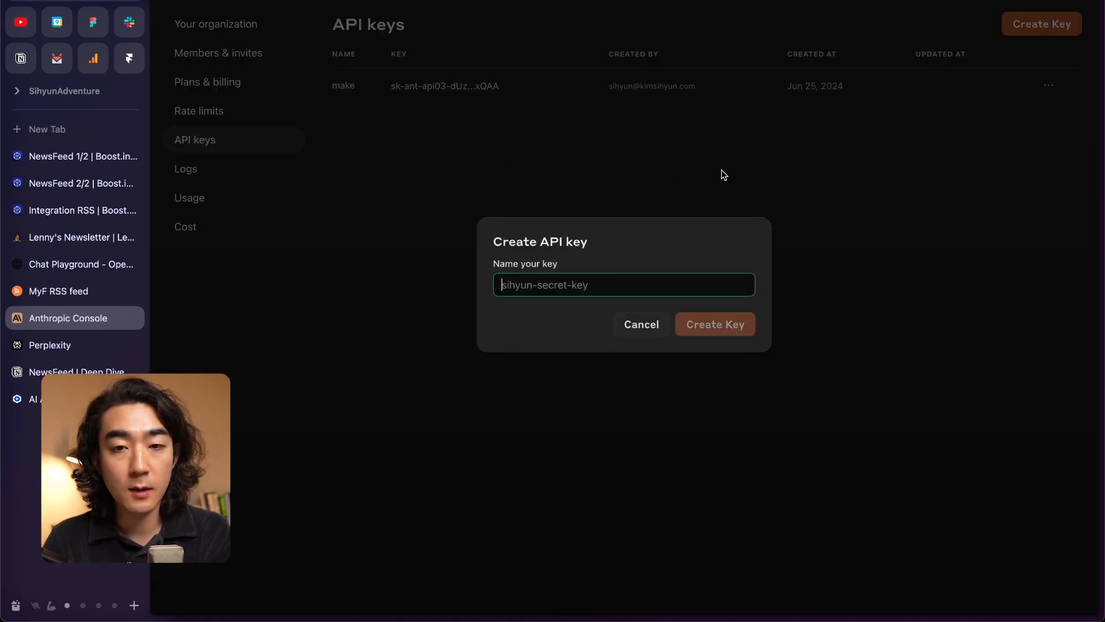
pyautogui.write('test')
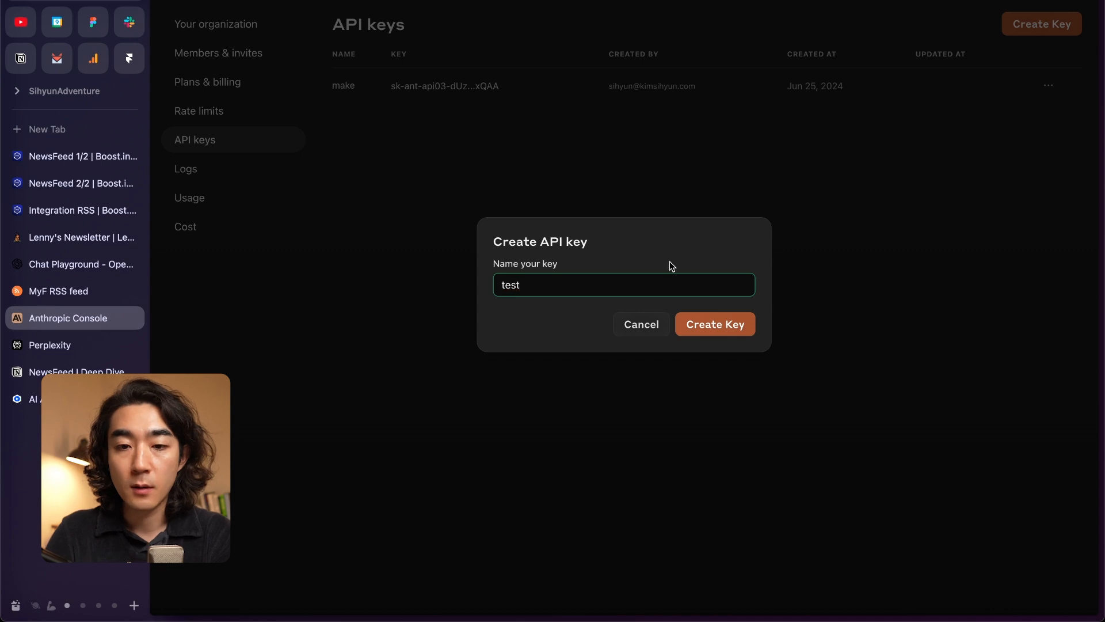
pyautogui.click(700, 323)
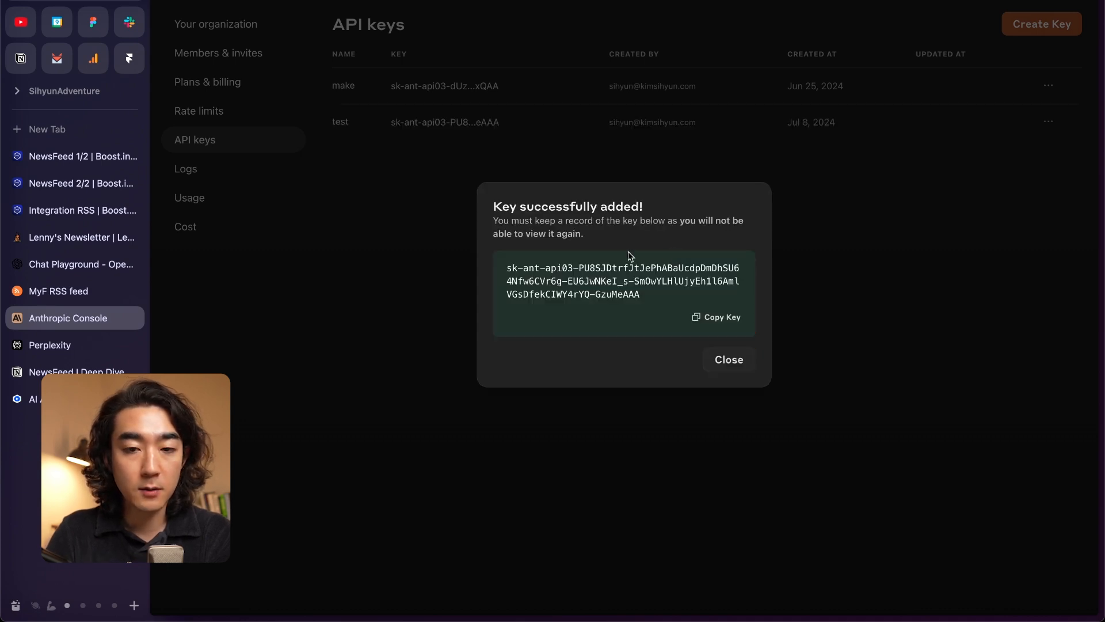
pyautogui.tripleClick(594, 278)
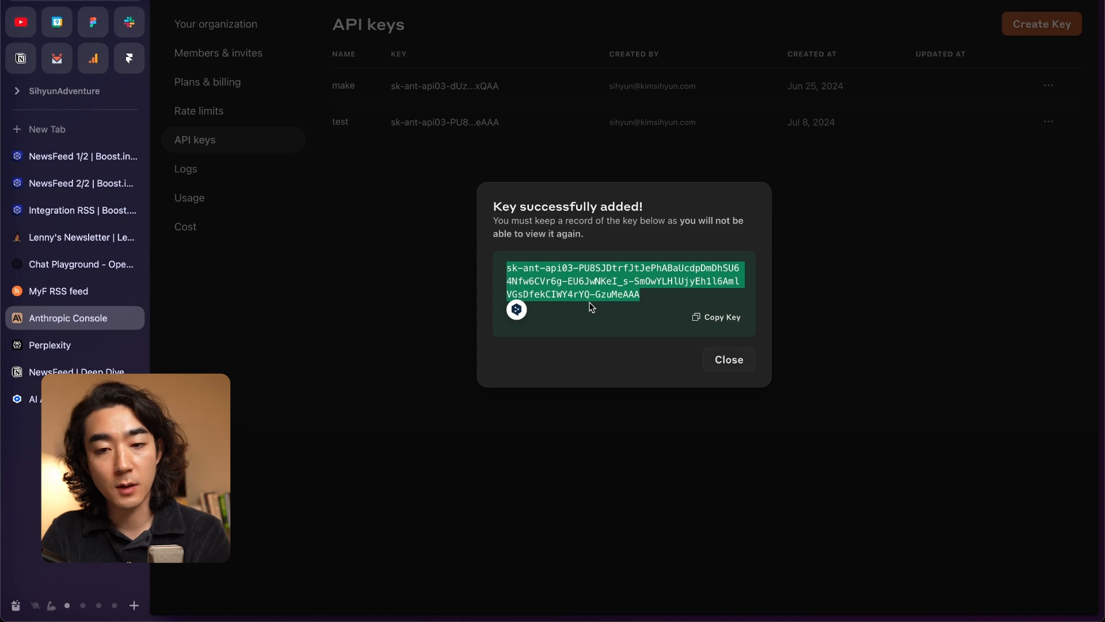
pyautogui.click(716, 317)
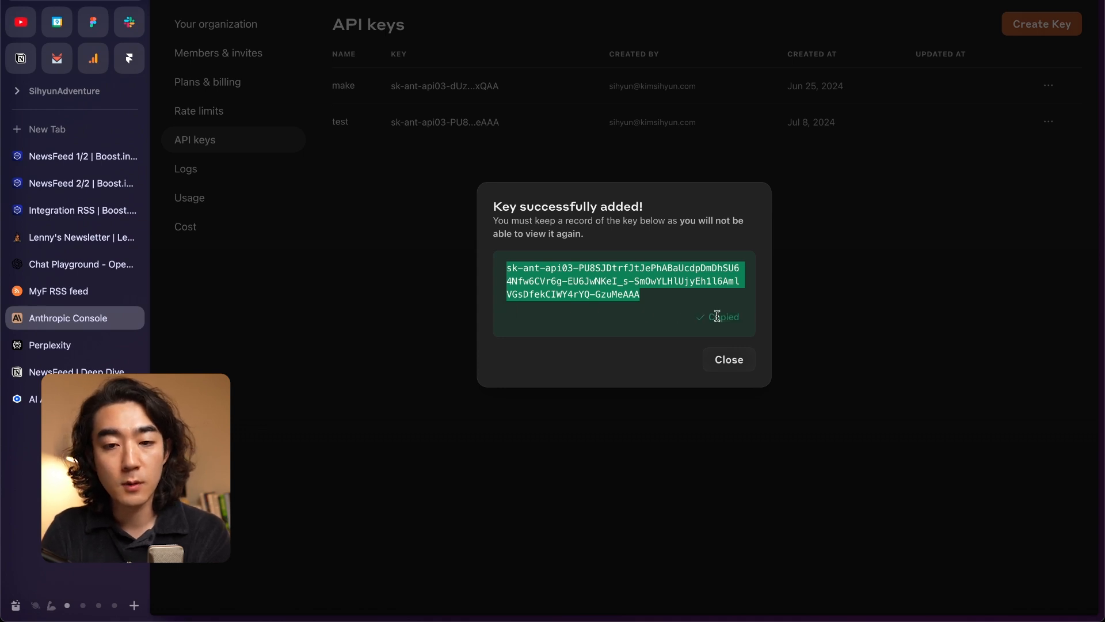
pyautogui.click(614, 285)
pyautogui.click(729, 360)
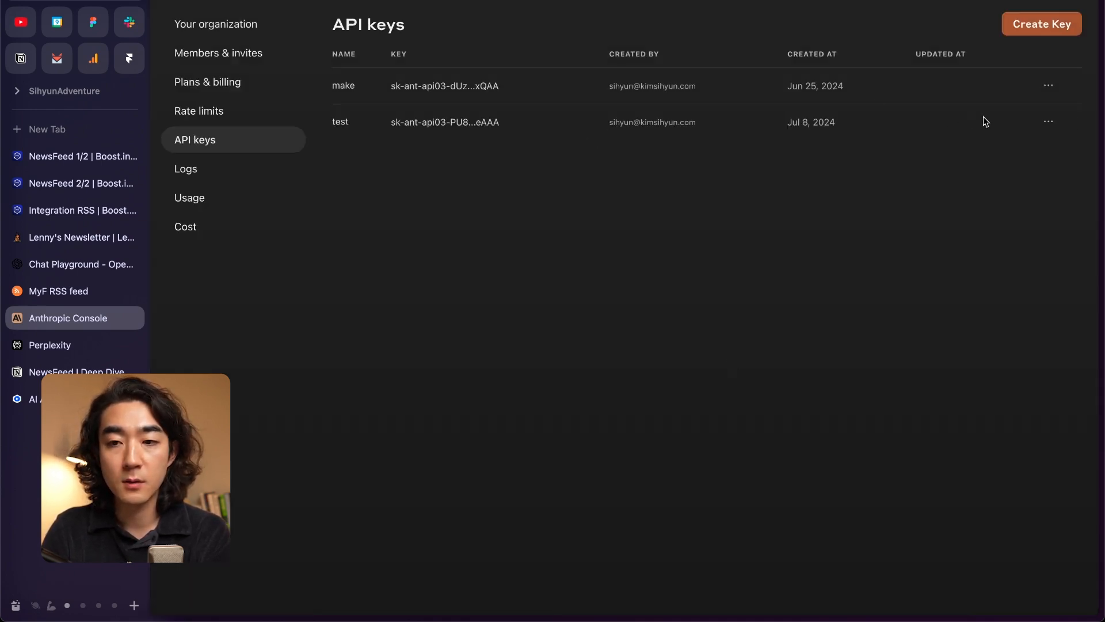
# Step: Delete the test API key from the Anthropic Console and return to the Integration RSS scenario
pyautogui.click(1048, 121)
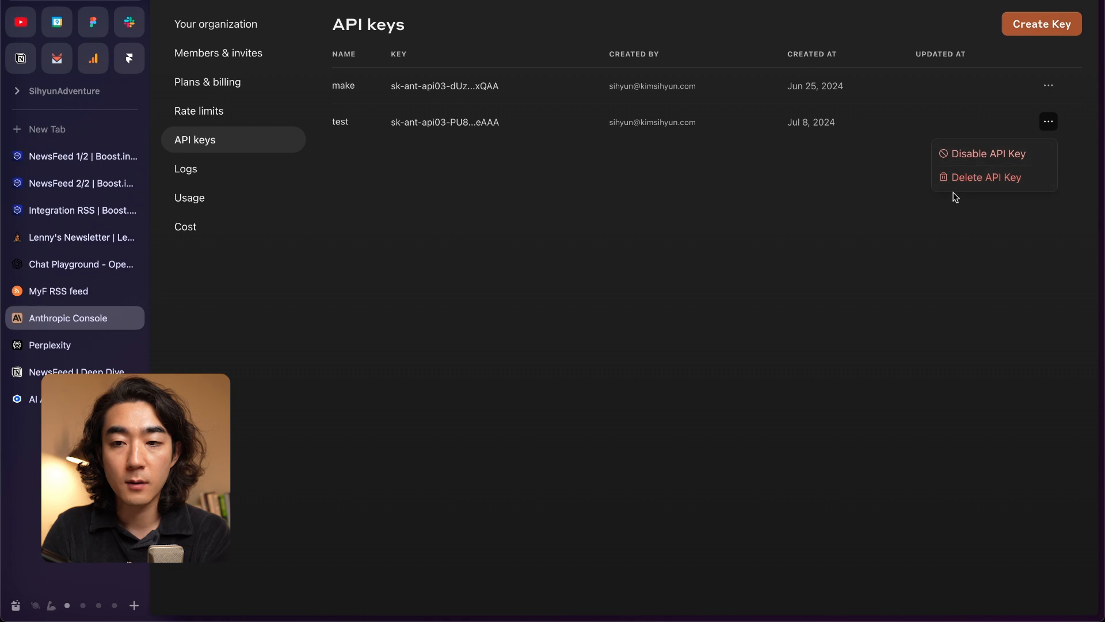
pyautogui.click(976, 177)
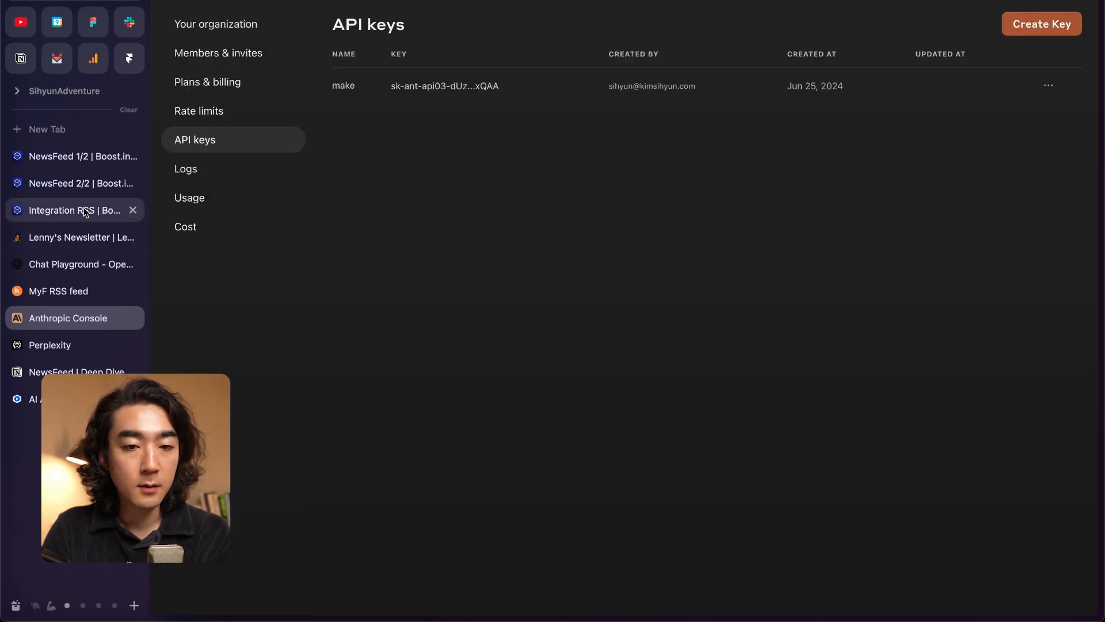
pyautogui.click(87, 210)
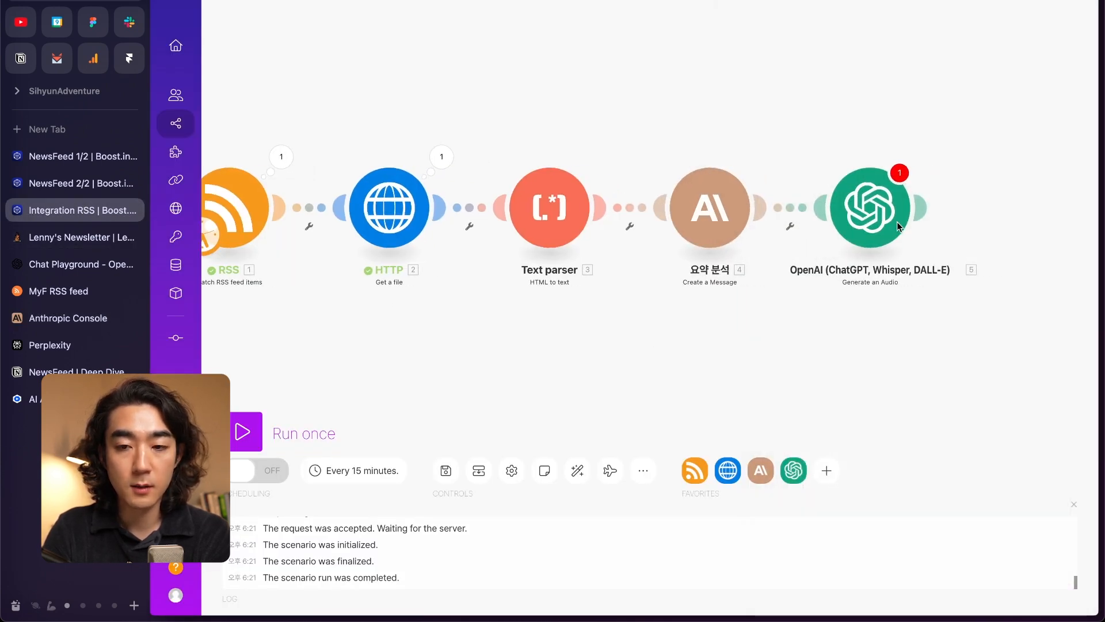
# Step: Map the 요약 분석 module's Content[]: Text output as the OpenAI module's Input, choose the tts-1 model, and save the settings
pyautogui.click(897, 222)
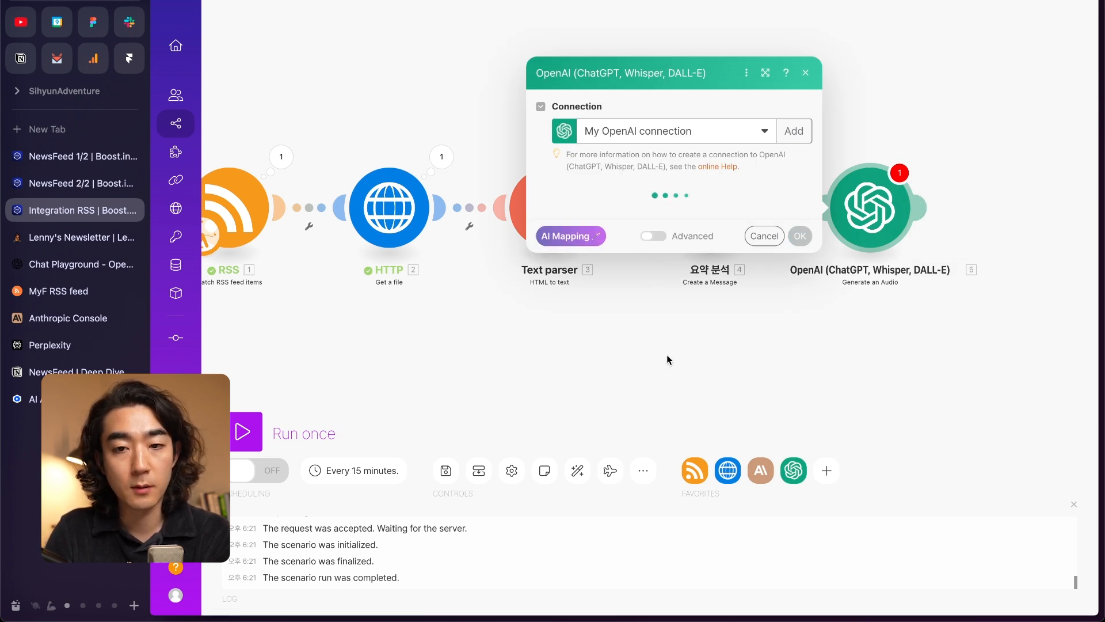
pyautogui.click(662, 213)
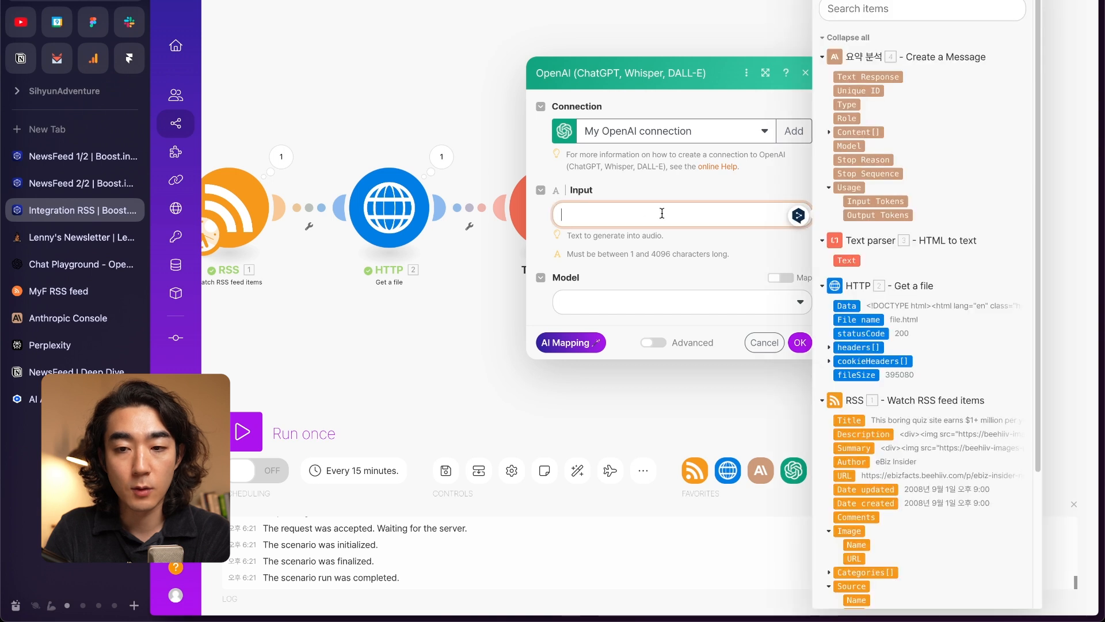
pyautogui.click(829, 132)
pyautogui.click(862, 159)
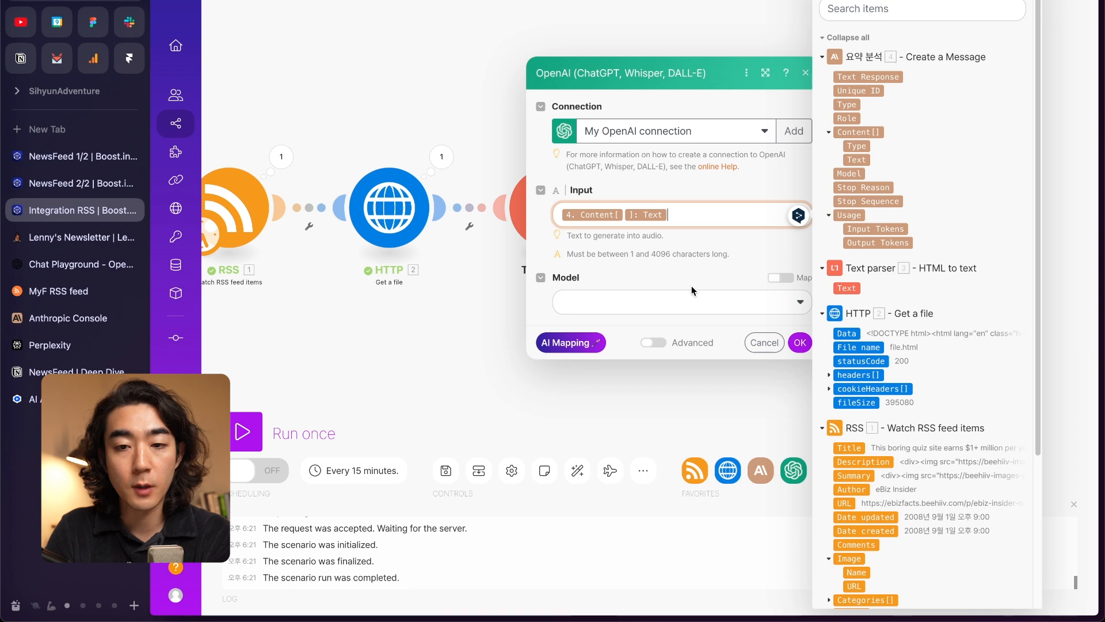
pyautogui.click(701, 308)
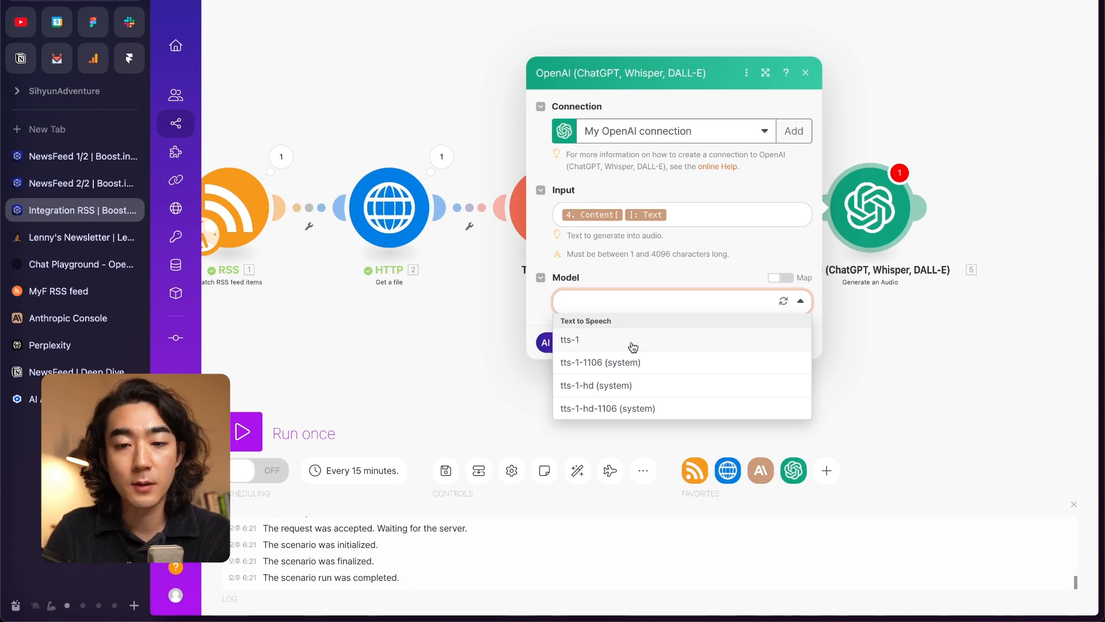
pyautogui.click(662, 347)
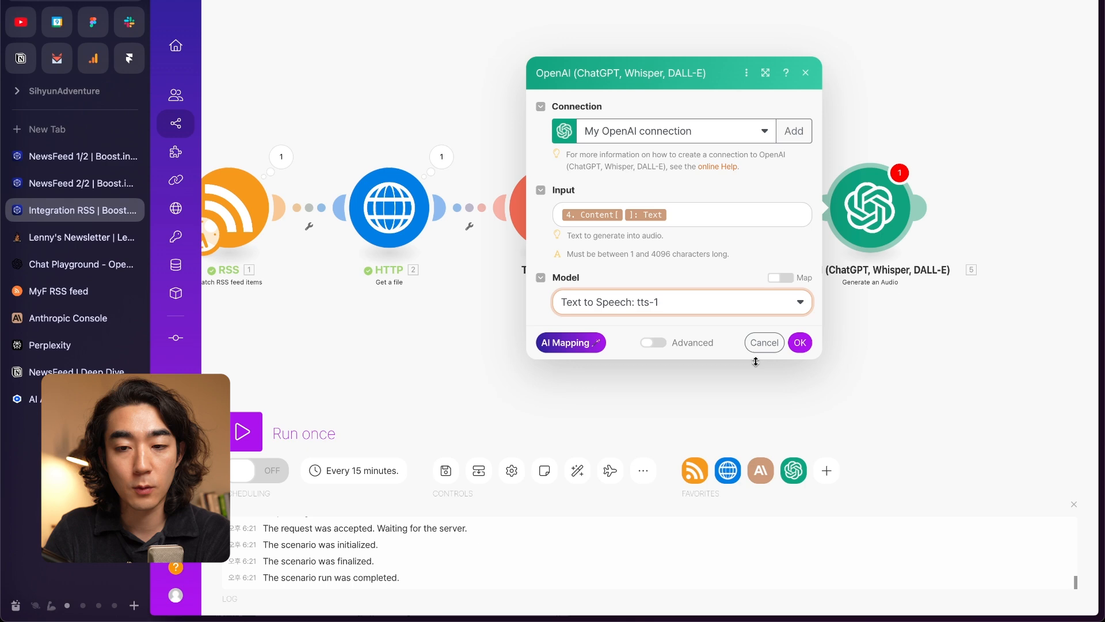
pyautogui.click(798, 341)
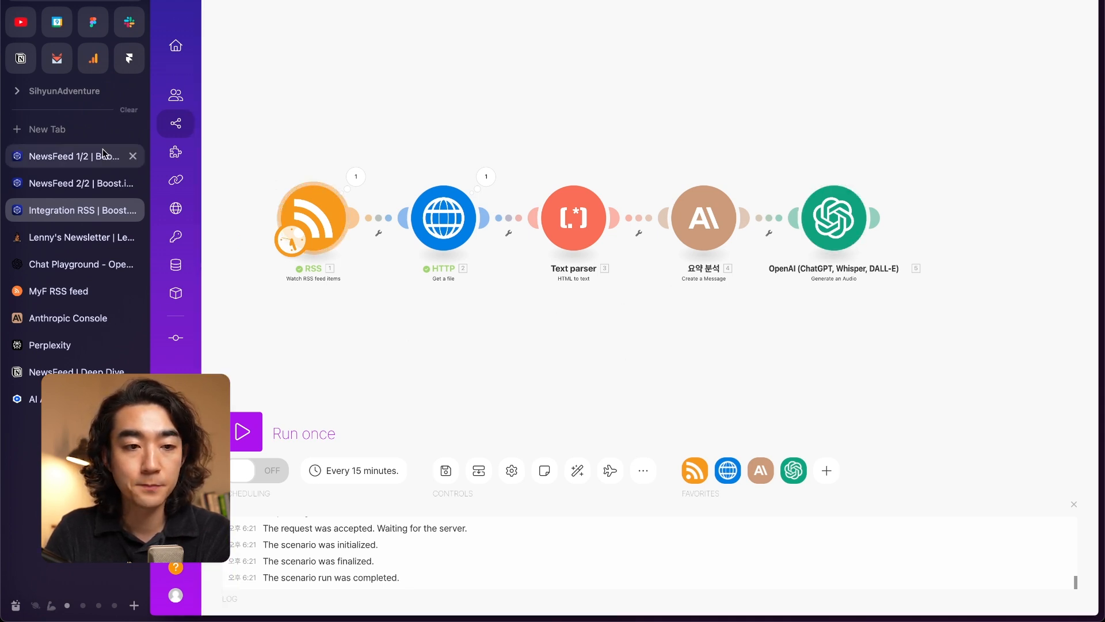
# Step: View the NewsFeed 1/2 and NewsFeed 2/2 scenarios for reference and return to the Integration RSS scenario
pyautogui.click(82, 174)
pyautogui.click(81, 161)
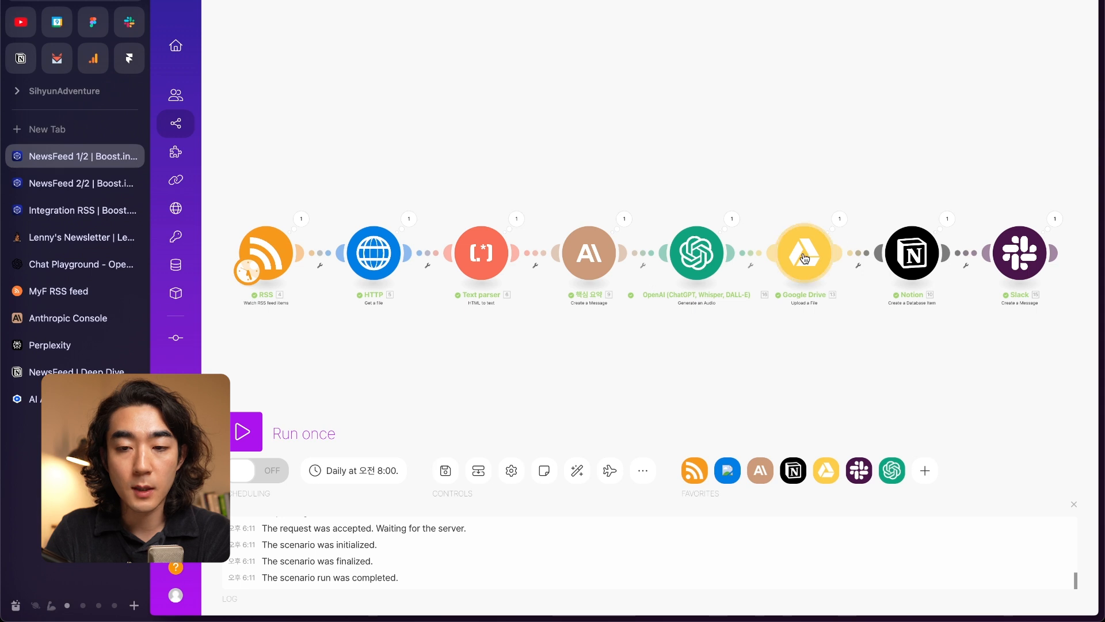
pyautogui.click(81, 183)
pyautogui.click(82, 210)
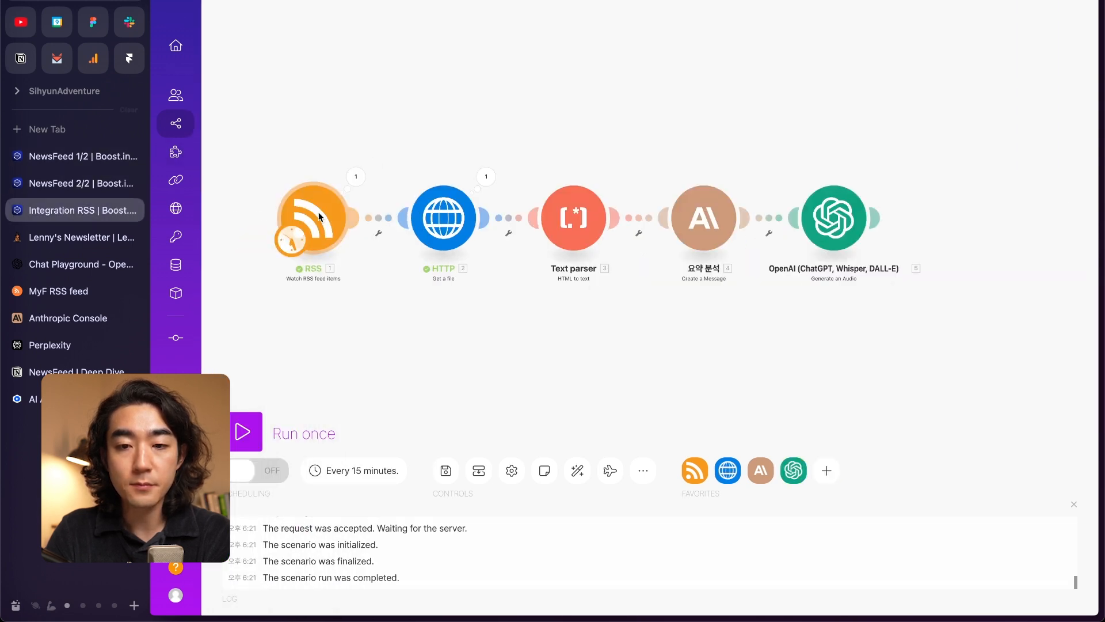
# Step: Add a Google Drive Upload a File module after the OpenAI module
pyautogui.click(878, 236)
pyautogui.write('drive')
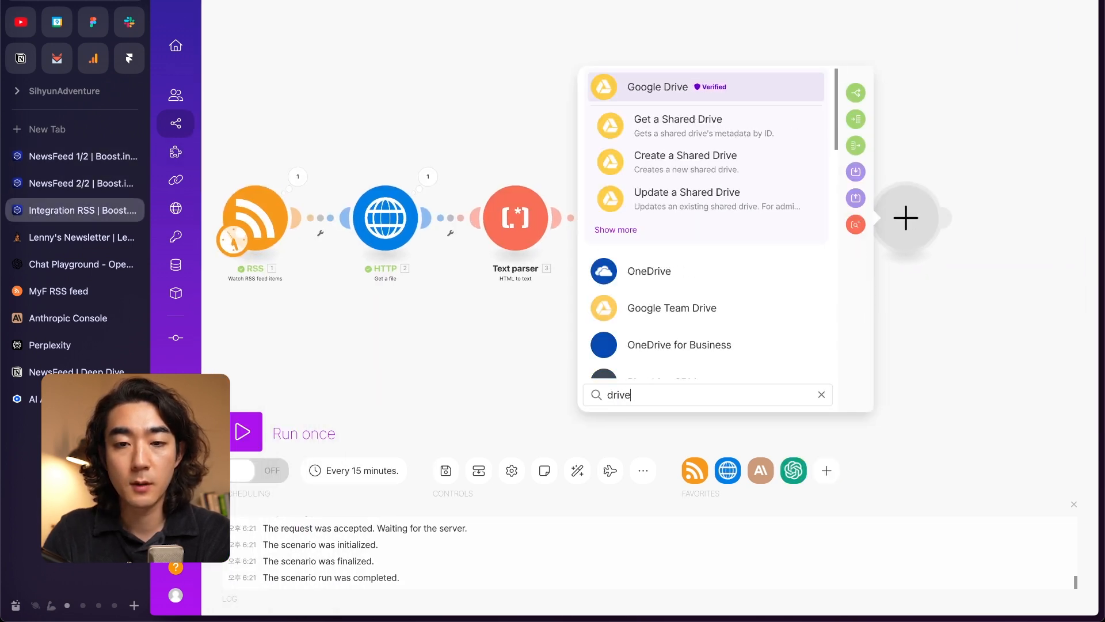
pyautogui.click(615, 229)
pyautogui.scroll(-5, 688, 262)
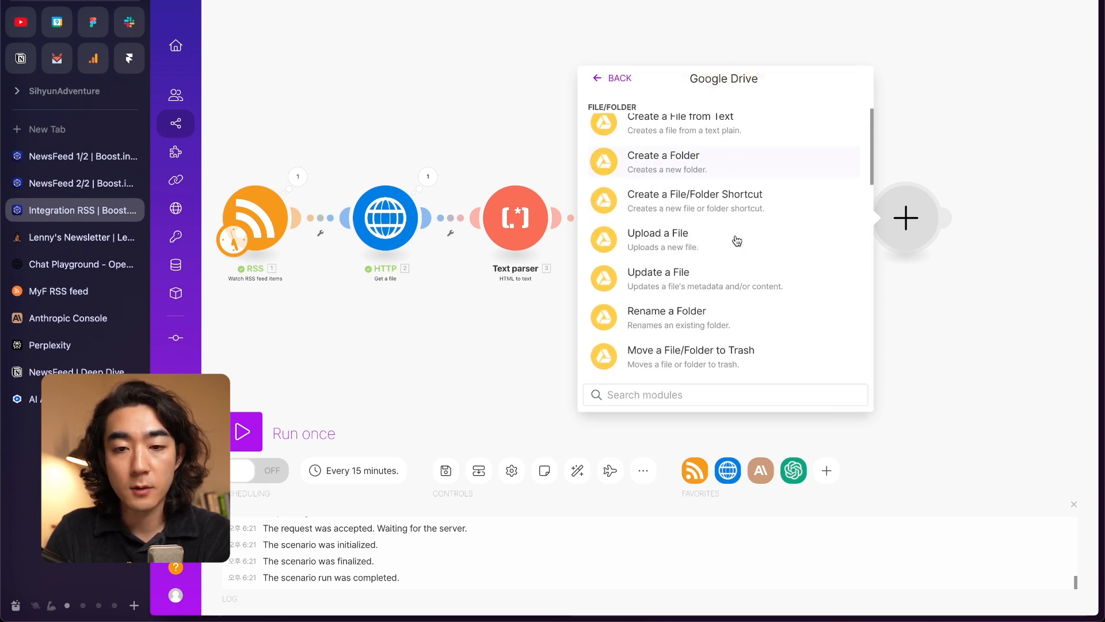
pyautogui.click(684, 198)
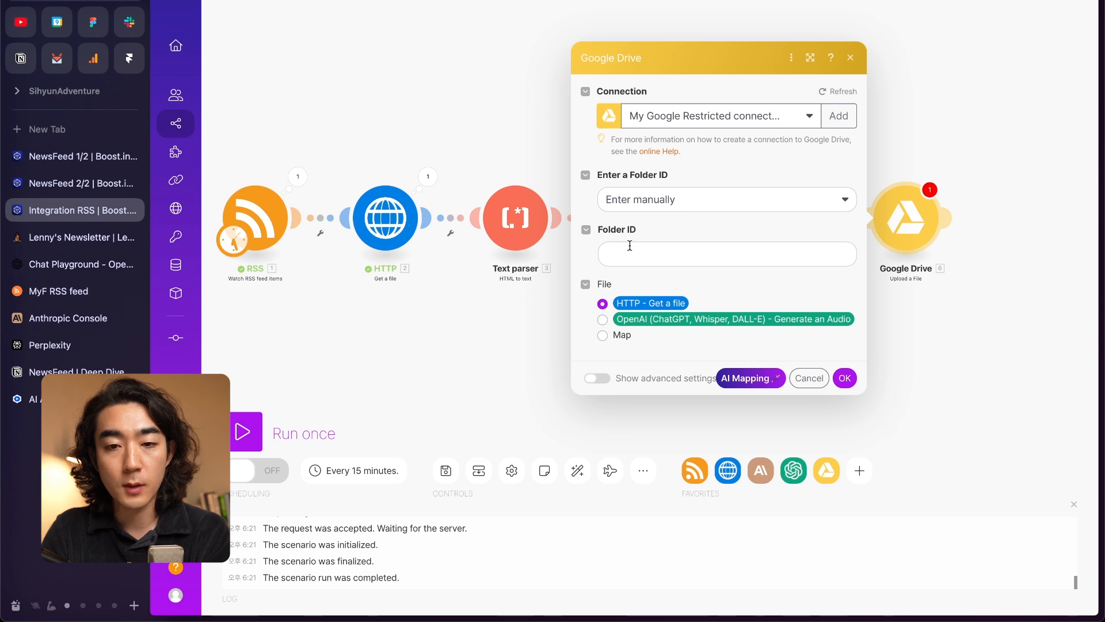
# Step: Configure the upload for the Audio folder in My Drive, selected from the list, with OpenAI's Generate an Audio output as the file
pyautogui.click(751, 203)
pyautogui.click(667, 245)
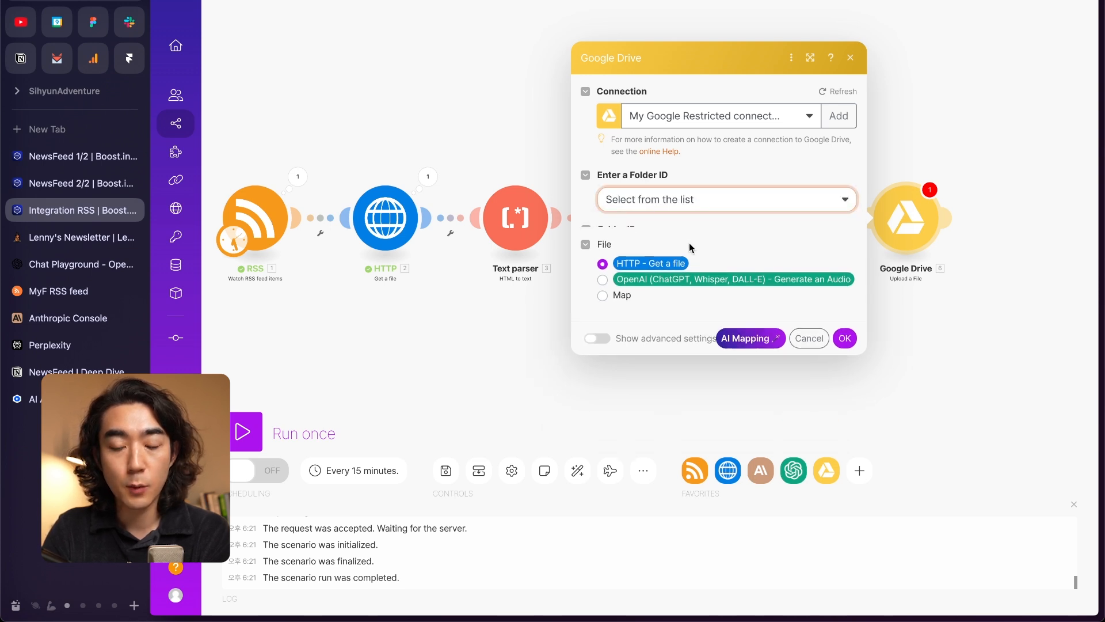
pyautogui.click(670, 282)
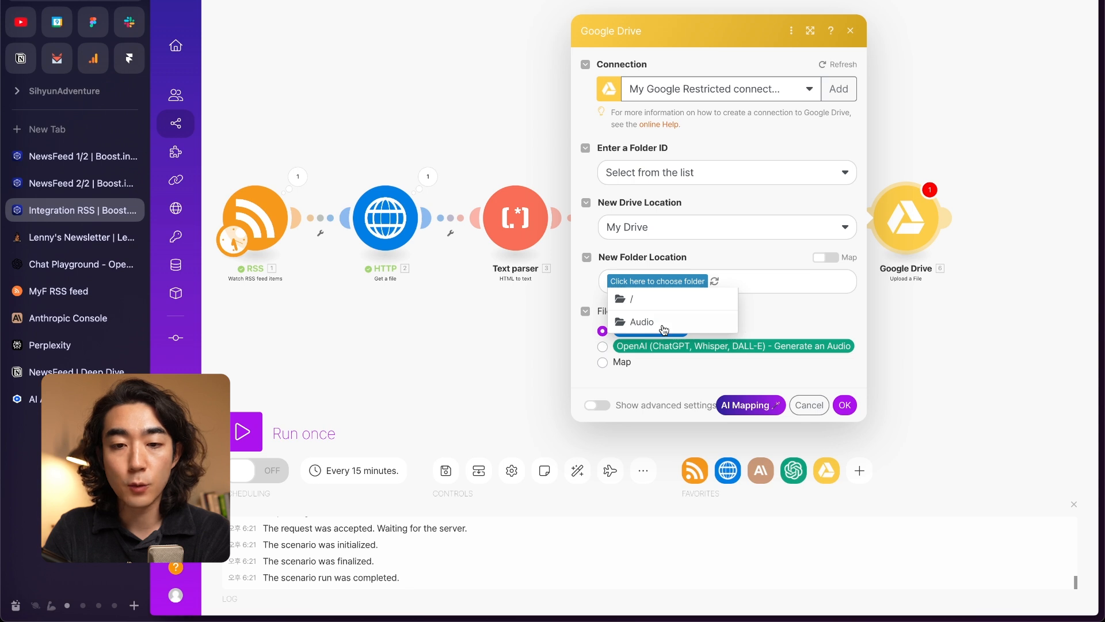
pyautogui.click(656, 322)
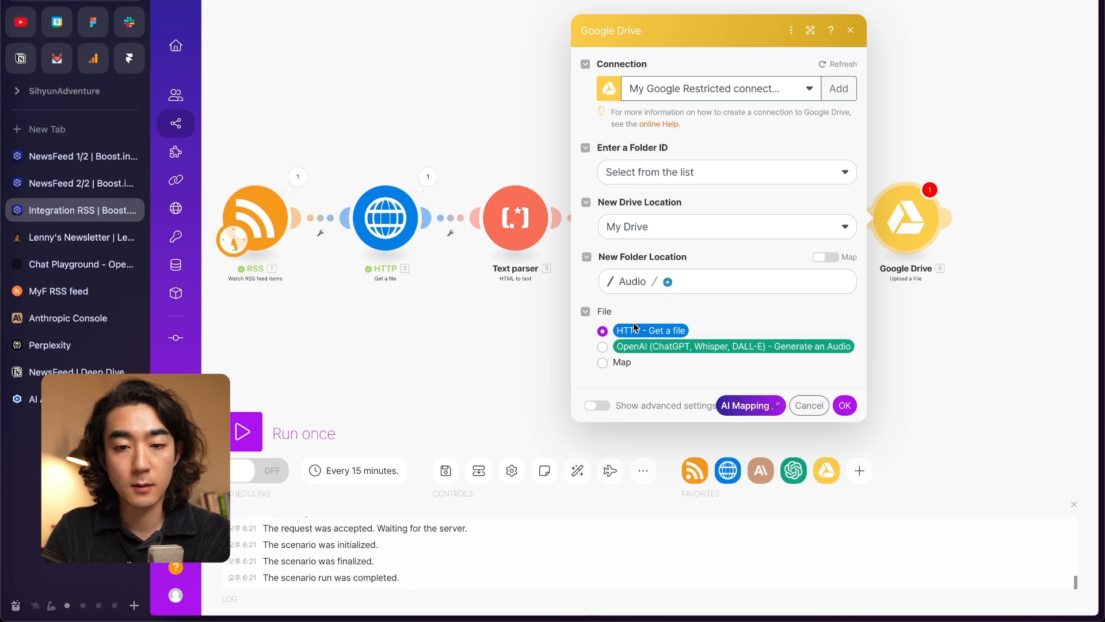
pyautogui.click(602, 347)
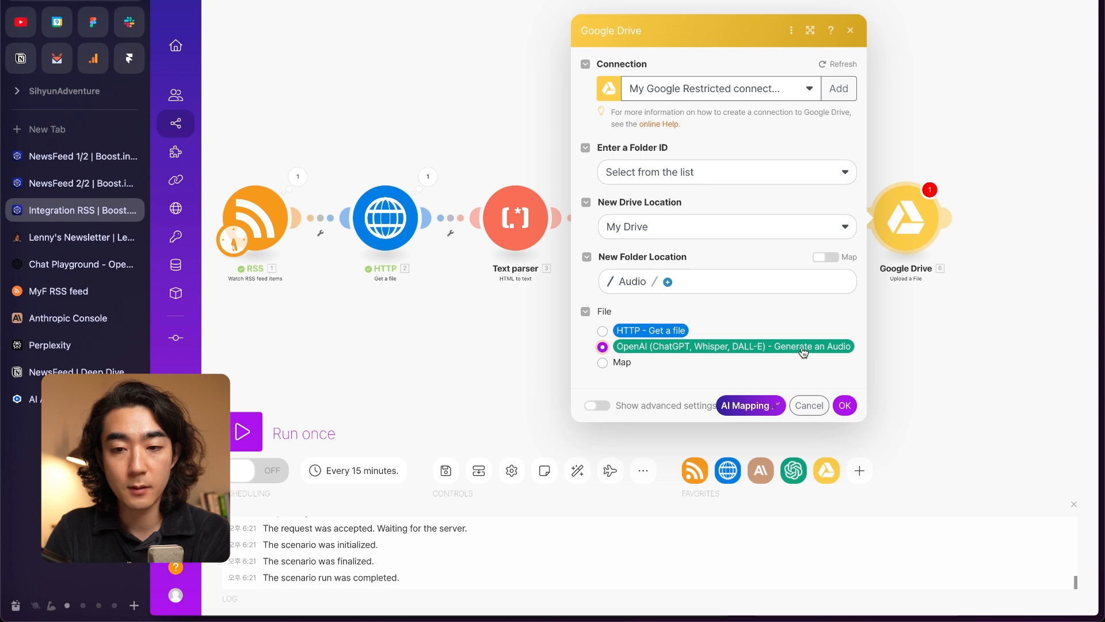
pyautogui.click(844, 404)
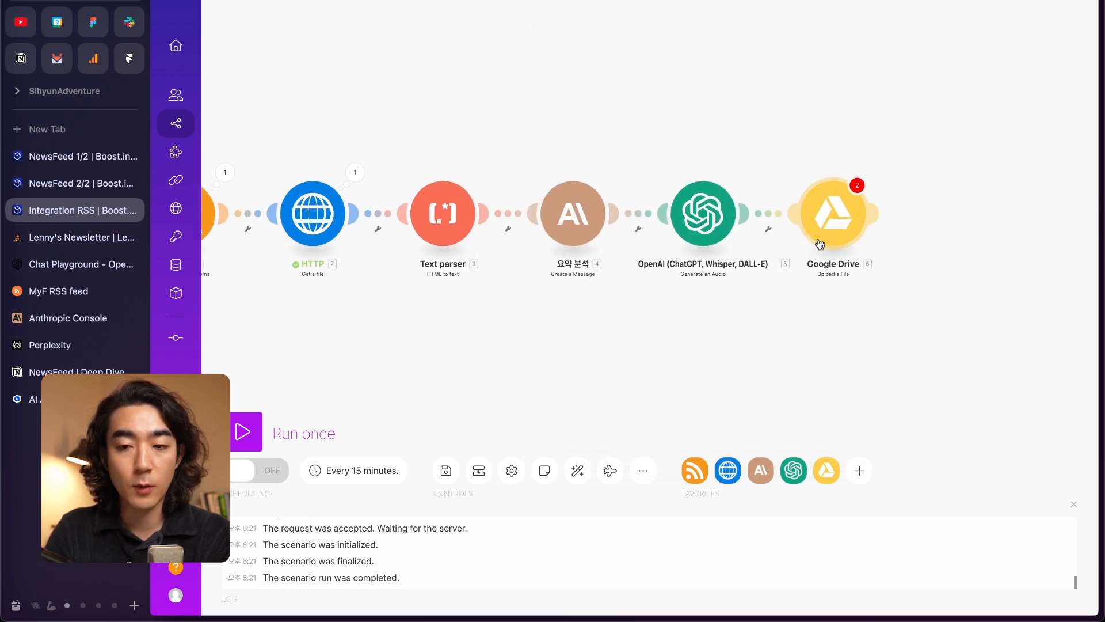
# Step: Add a Slack Create a Message module after the Google Drive module
pyautogui.click(878, 216)
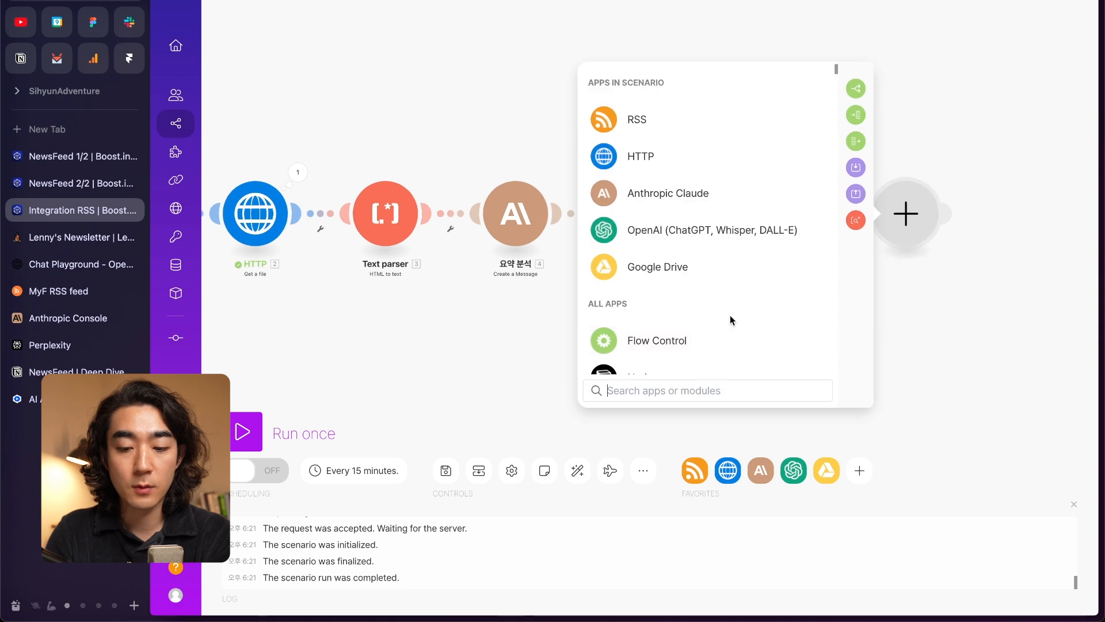
pyautogui.write('slack')
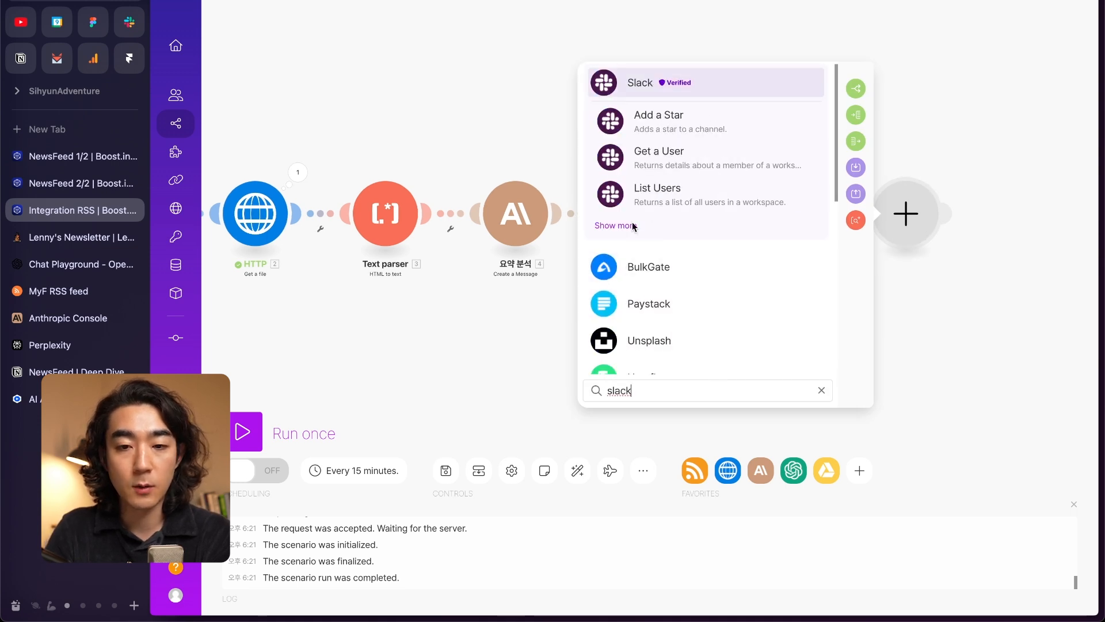
pyautogui.click(619, 226)
pyautogui.scroll(-5, 708, 282)
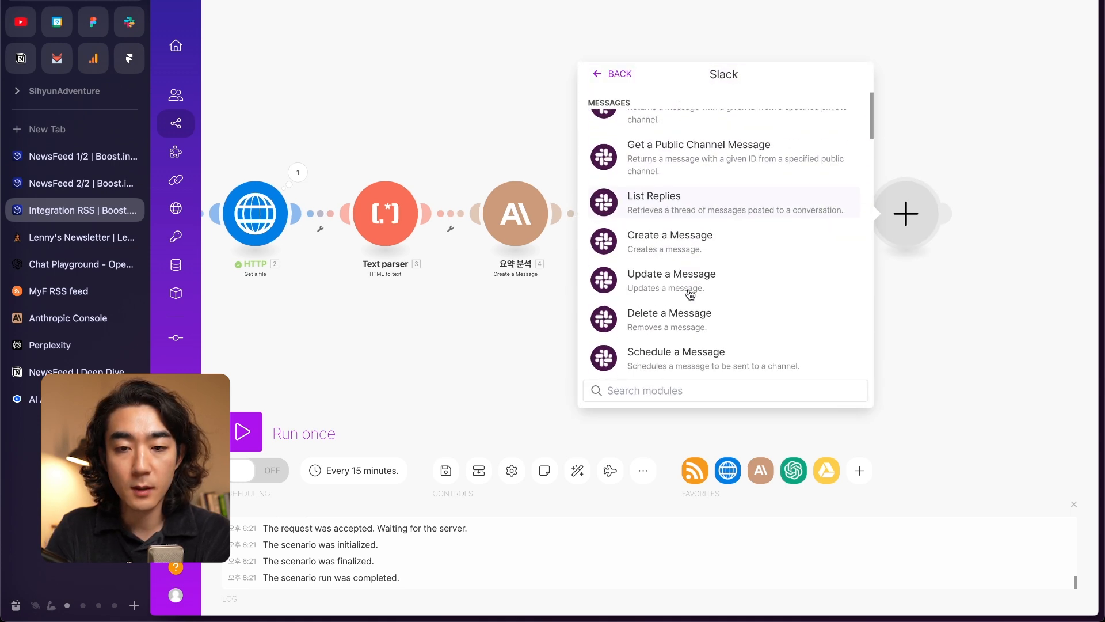
pyautogui.click(696, 242)
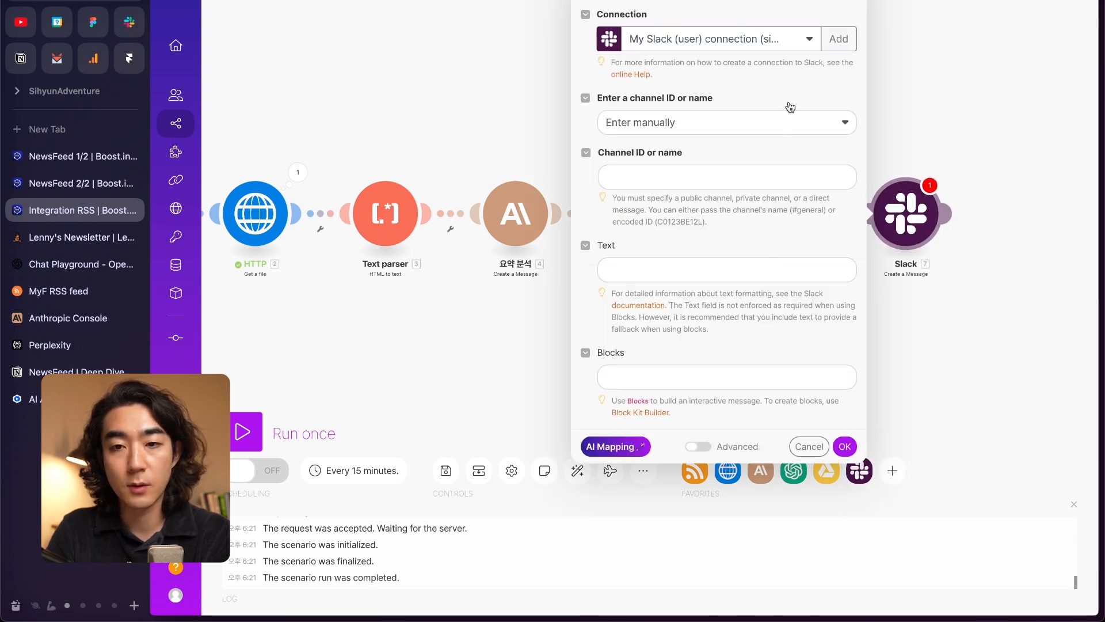
# Step: View the available Slack connections and the new connection form for the Slack (user) type, closing the form without saving
pyautogui.click(774, 32)
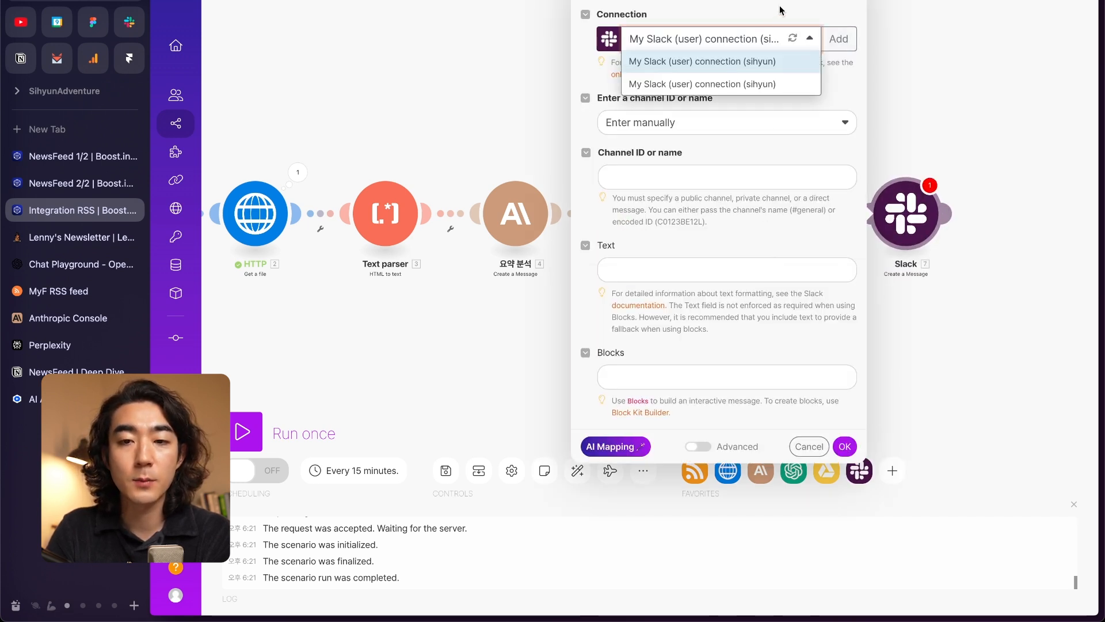
pyautogui.click(759, 88)
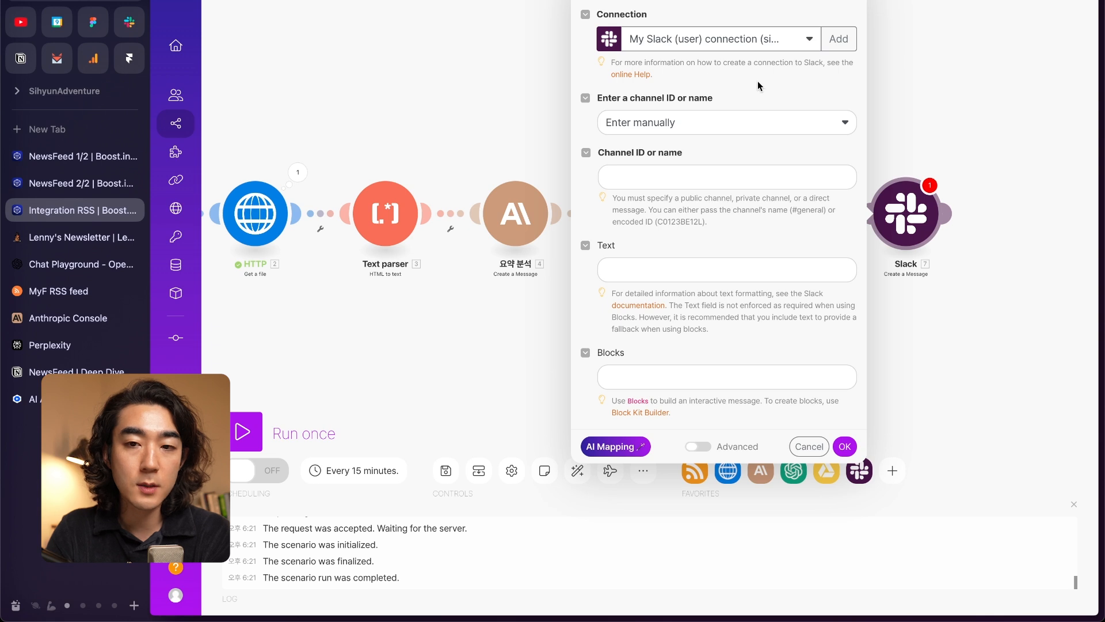
pyautogui.click(838, 38)
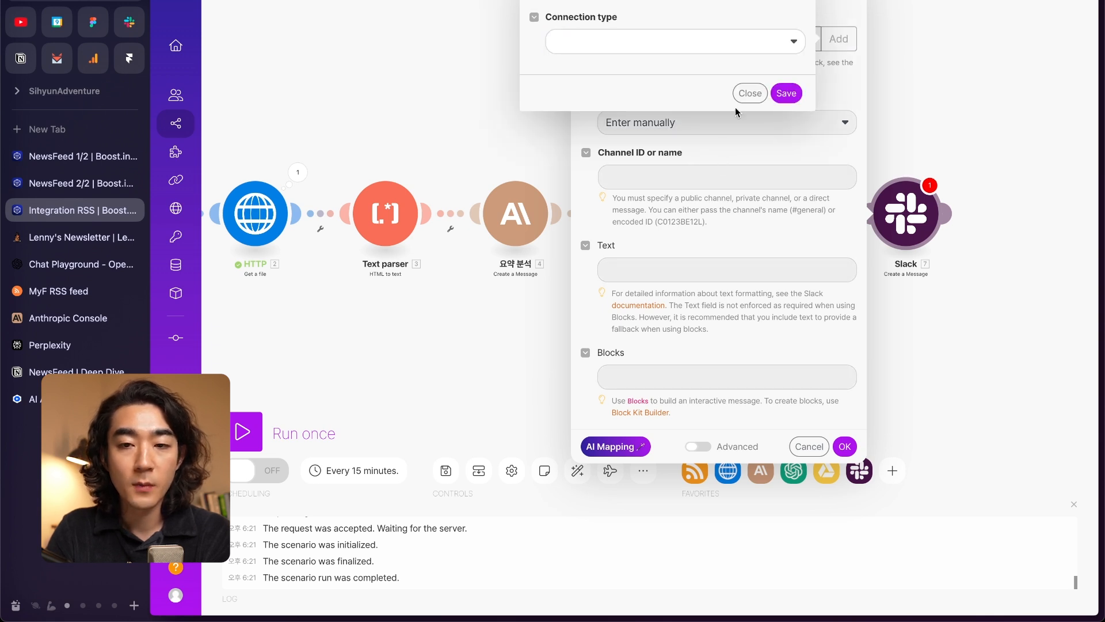
pyautogui.click(754, 50)
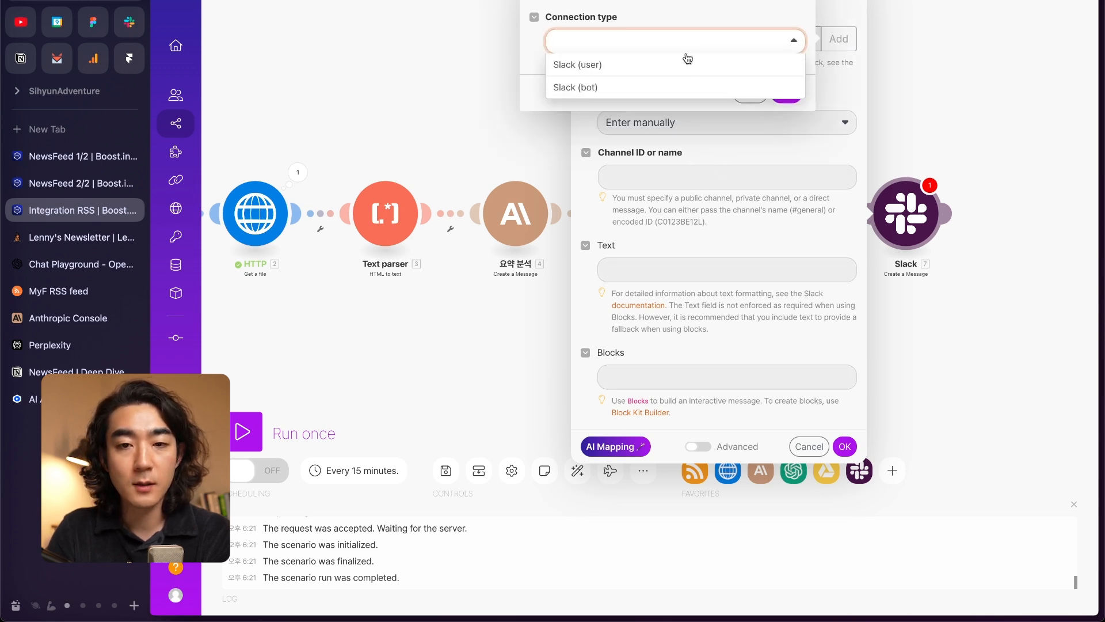
pyautogui.click(636, 68)
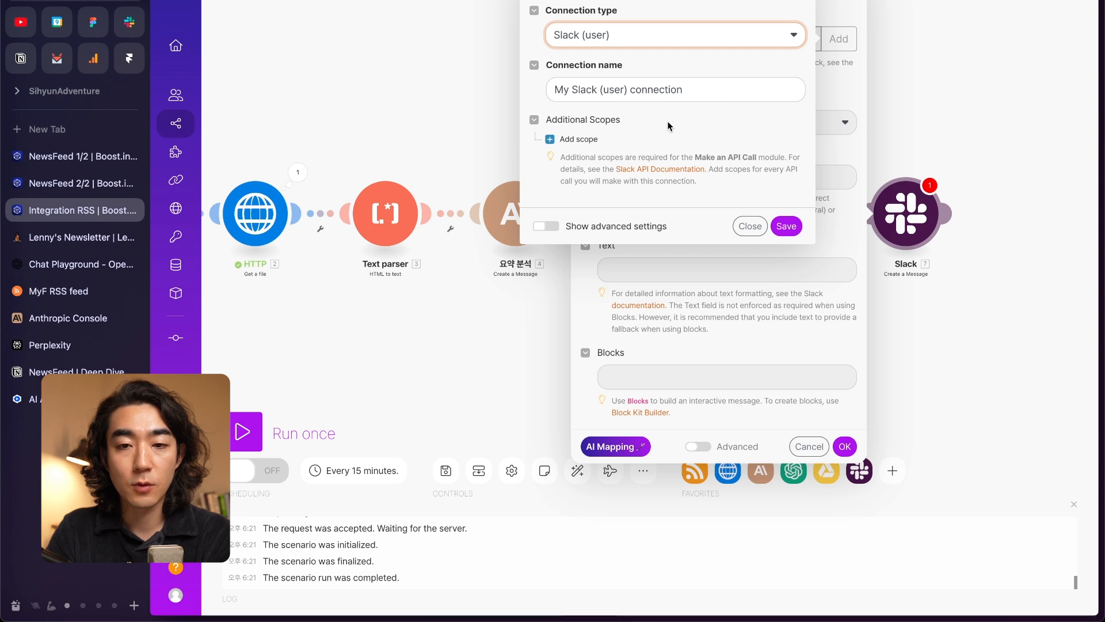
pyautogui.click(749, 226)
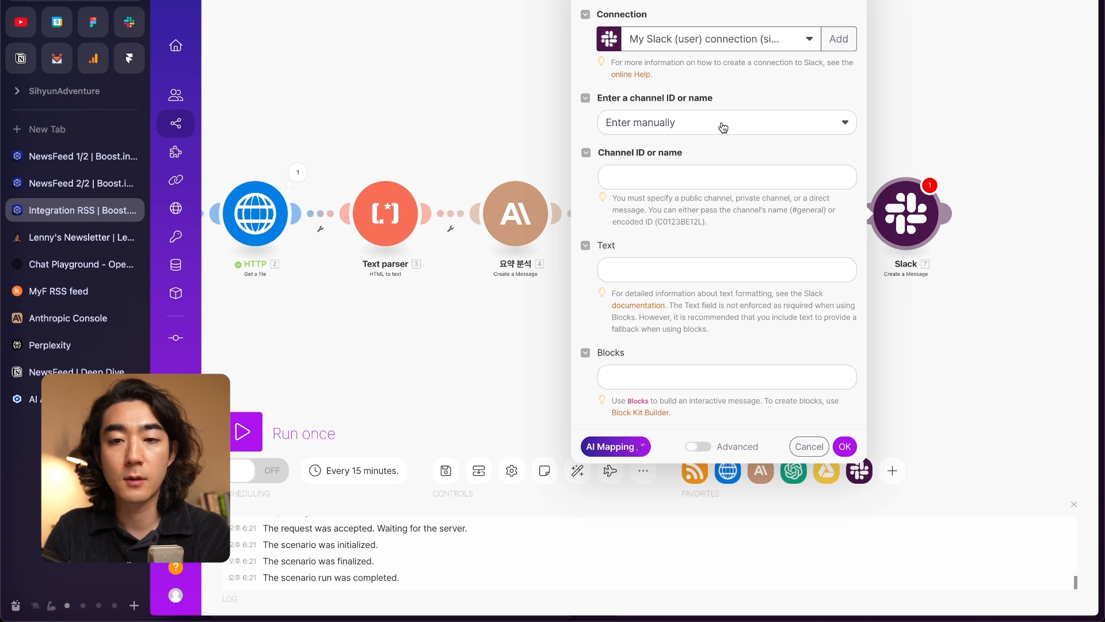
# Step: Choose the private channel news from the list as the Slack message's destination, checking the channel in Slack
pyautogui.click(751, 124)
pyautogui.click(655, 171)
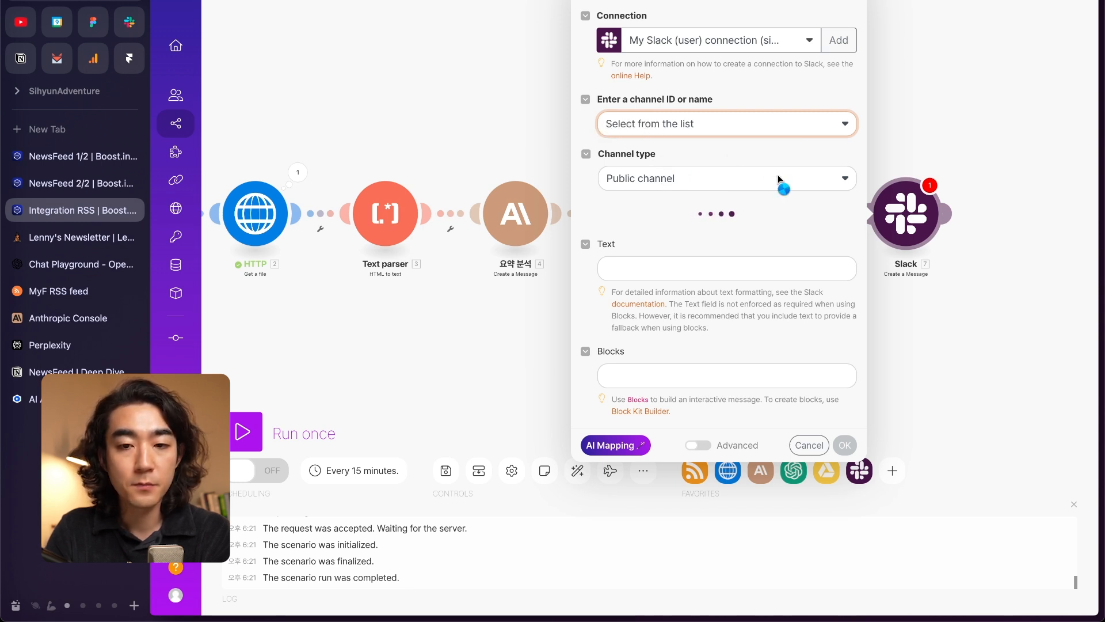
pyautogui.click(731, 174)
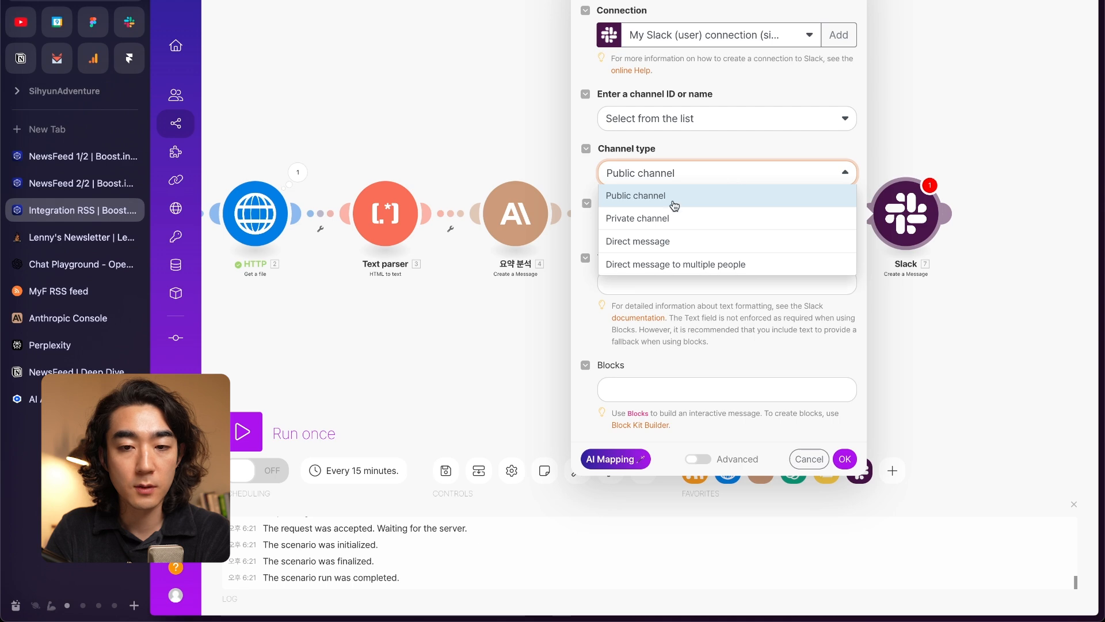
pyautogui.click(655, 221)
pyautogui.press('super+Tab')
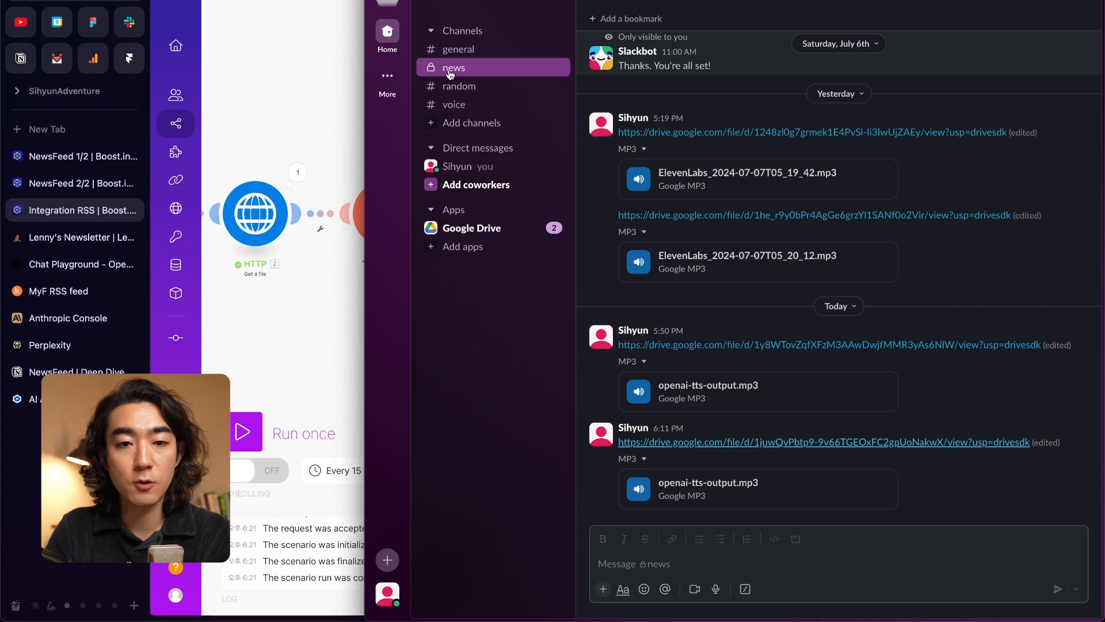
pyautogui.press('super+Tab')
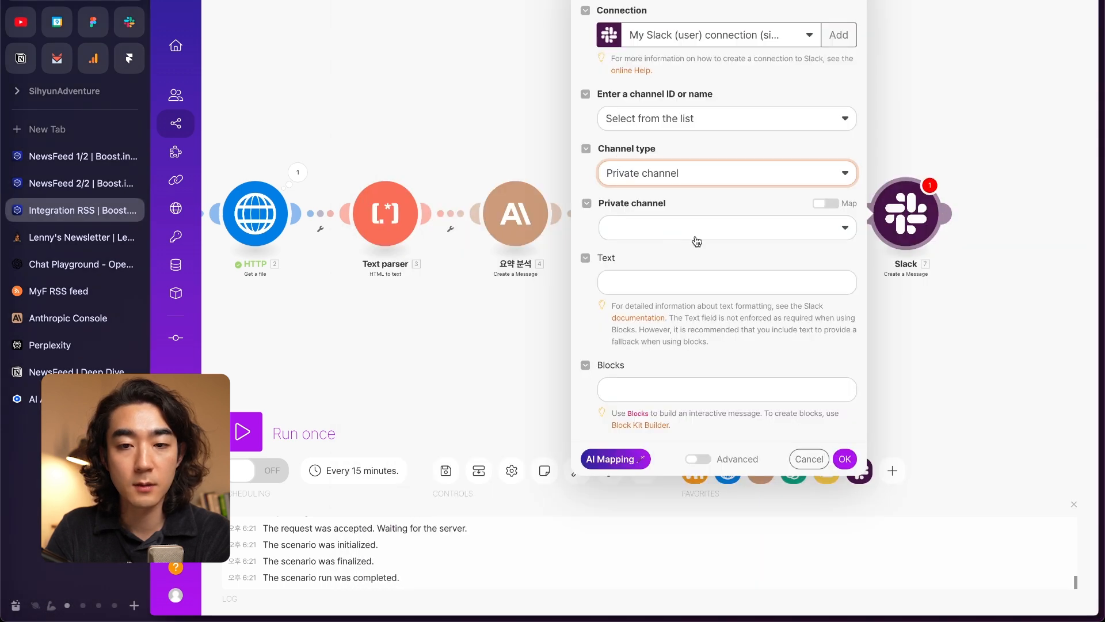
pyautogui.click(649, 230)
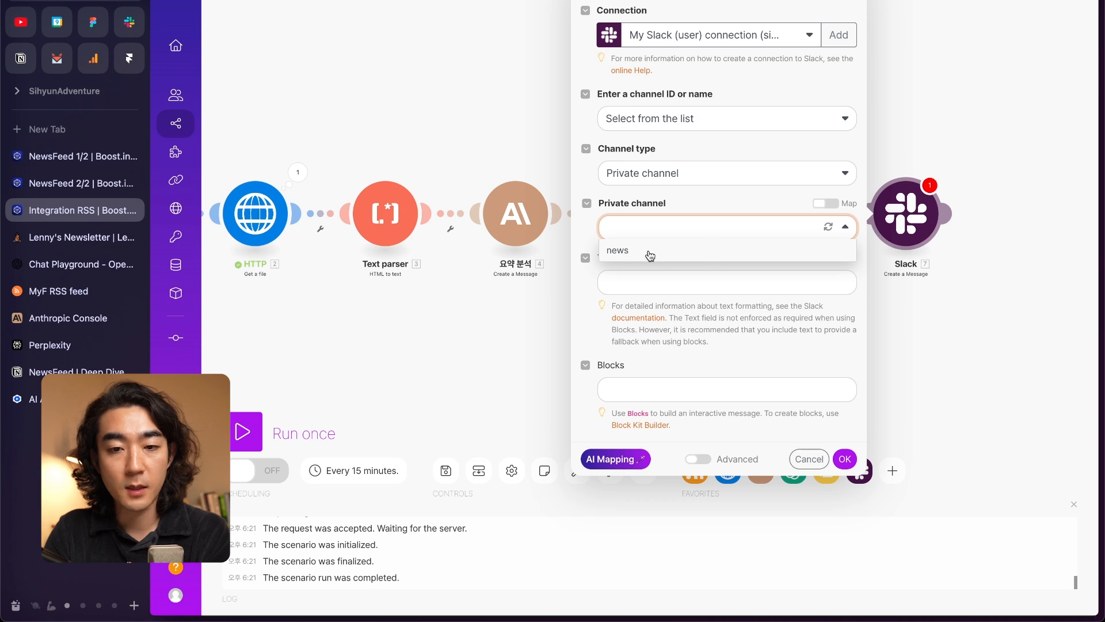
pyautogui.click(623, 249)
# Step: Examine the Google Drive and OpenAI output items available for mapping into the Slack message's Text
pyautogui.click(671, 279)
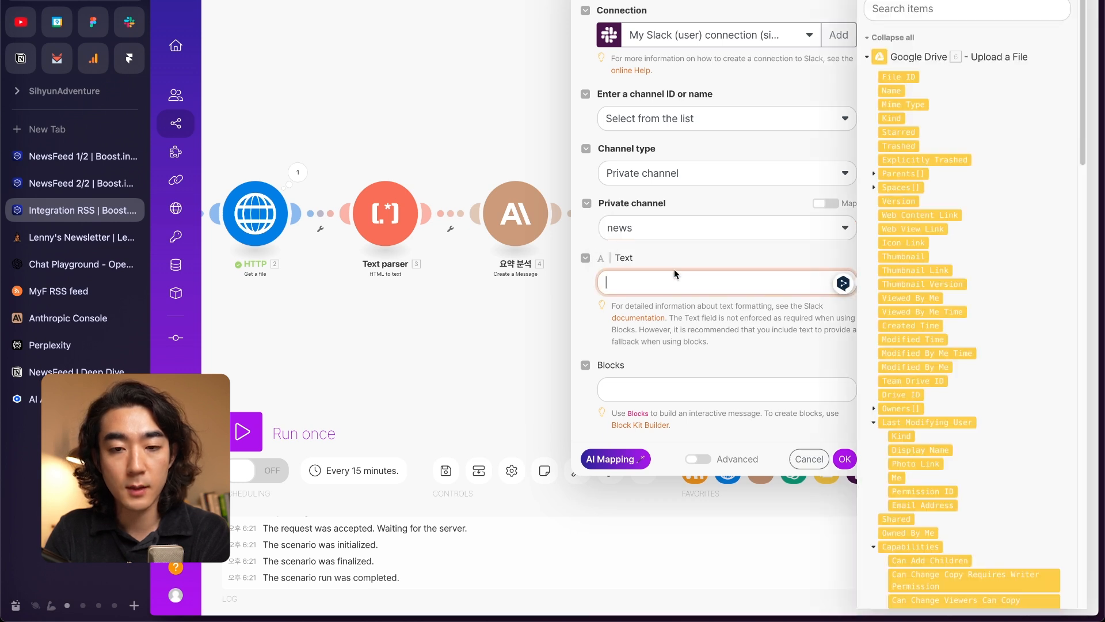
pyautogui.scroll(-4, 932, 308)
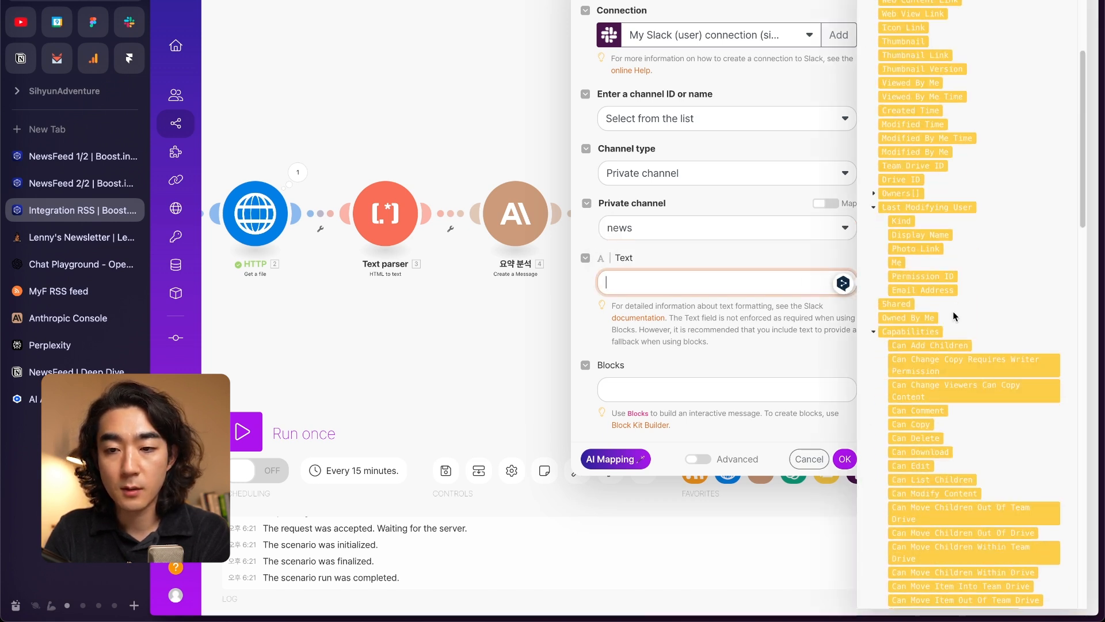
pyautogui.scroll(2, 984, 361)
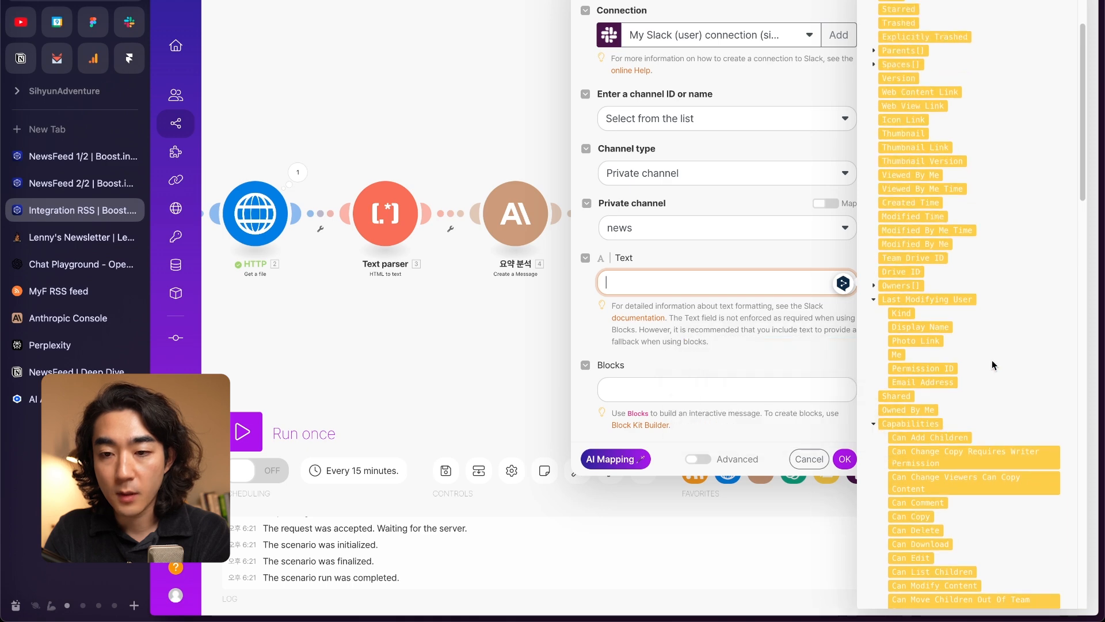
pyautogui.scroll(-6, 932, 343)
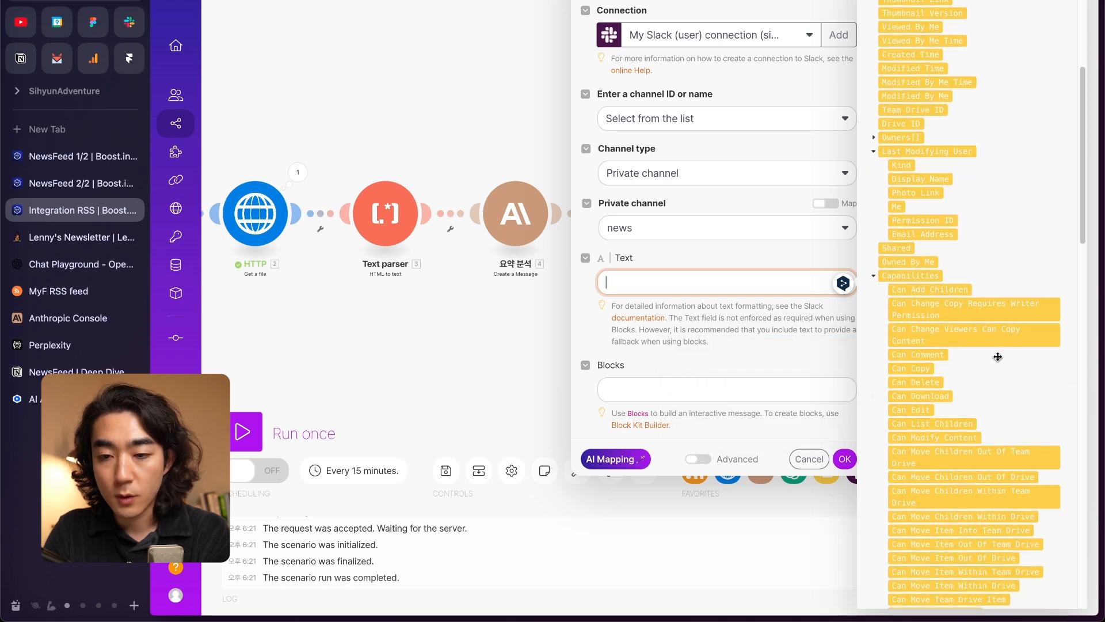
pyautogui.scroll(-5, 998, 377)
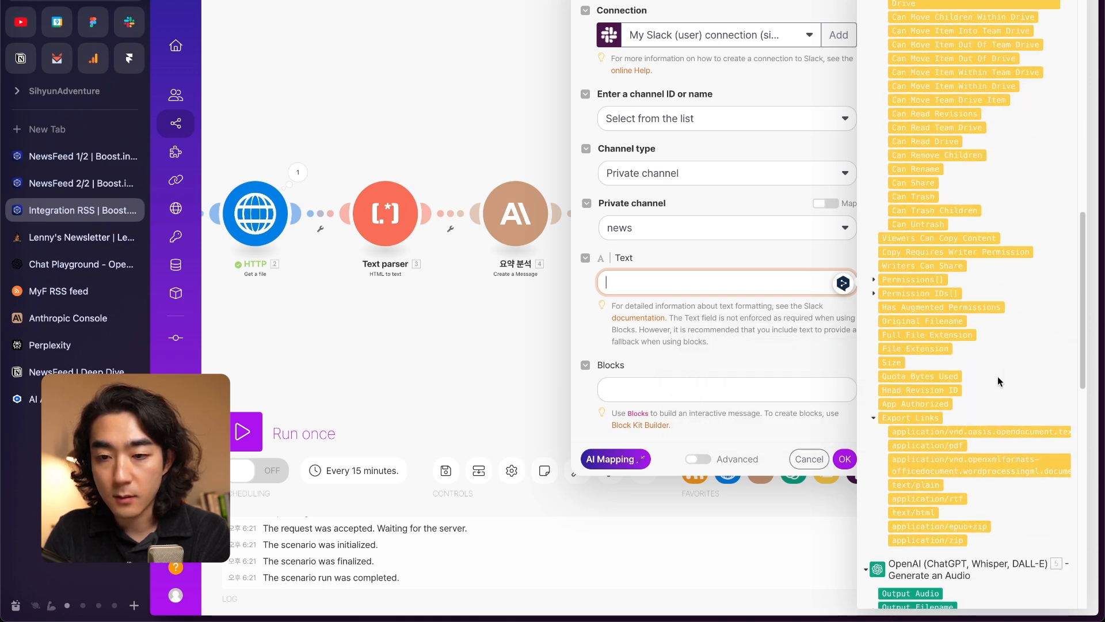
pyautogui.scroll(-1, 994, 368)
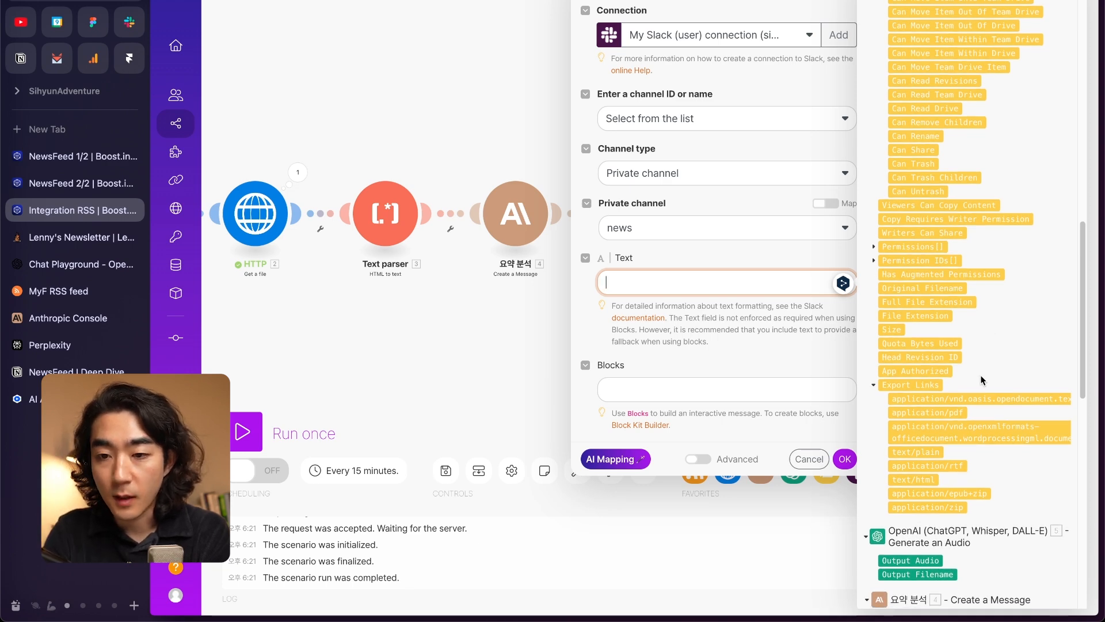
pyautogui.scroll(6, 983, 391)
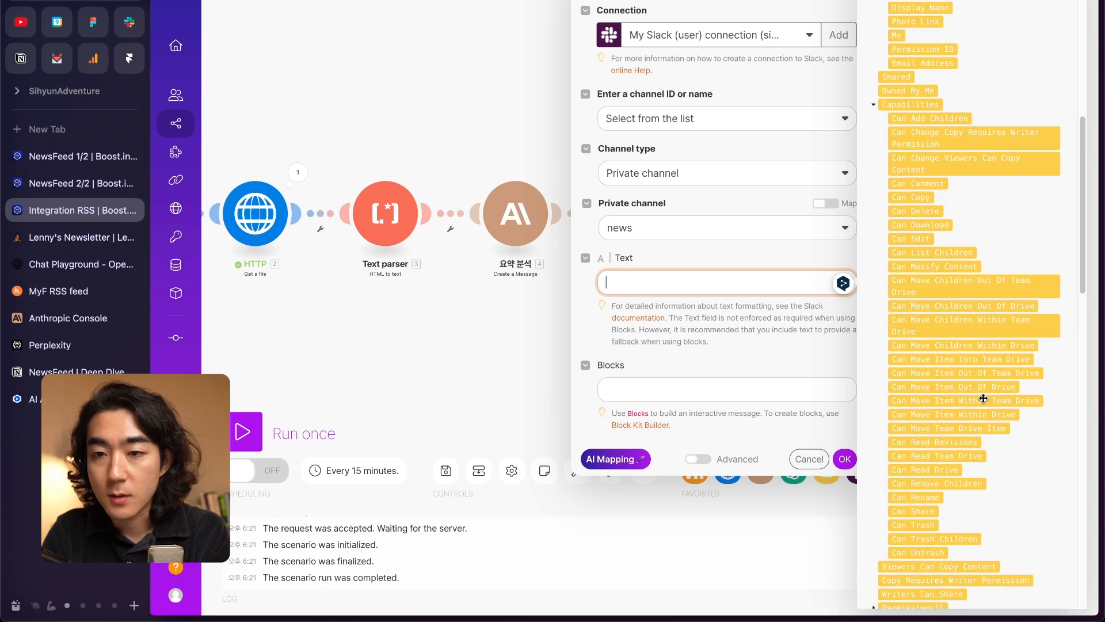
pyautogui.scroll(8, 982, 395)
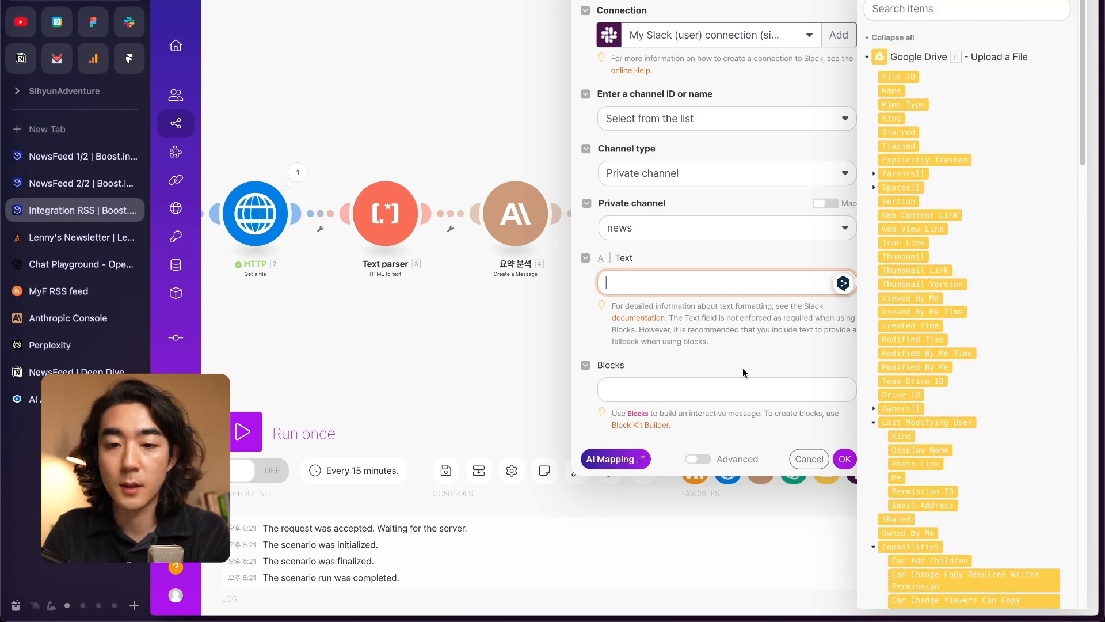
# Step: Cancel the Slack module's settings and run the scenario once
pyautogui.click(733, 374)
pyautogui.click(809, 458)
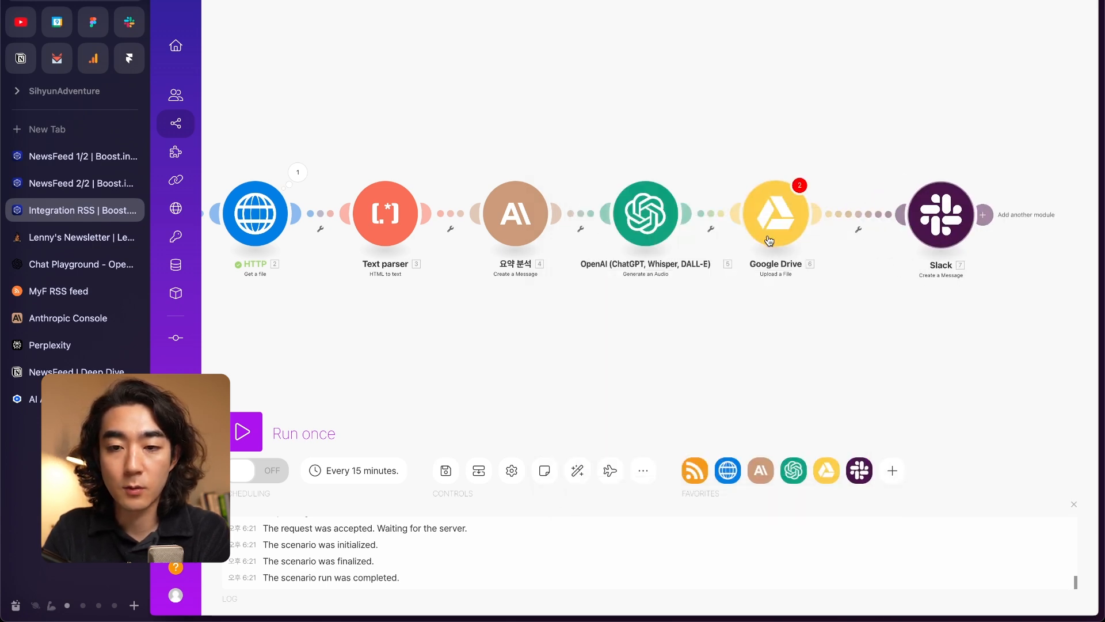
pyautogui.click(246, 431)
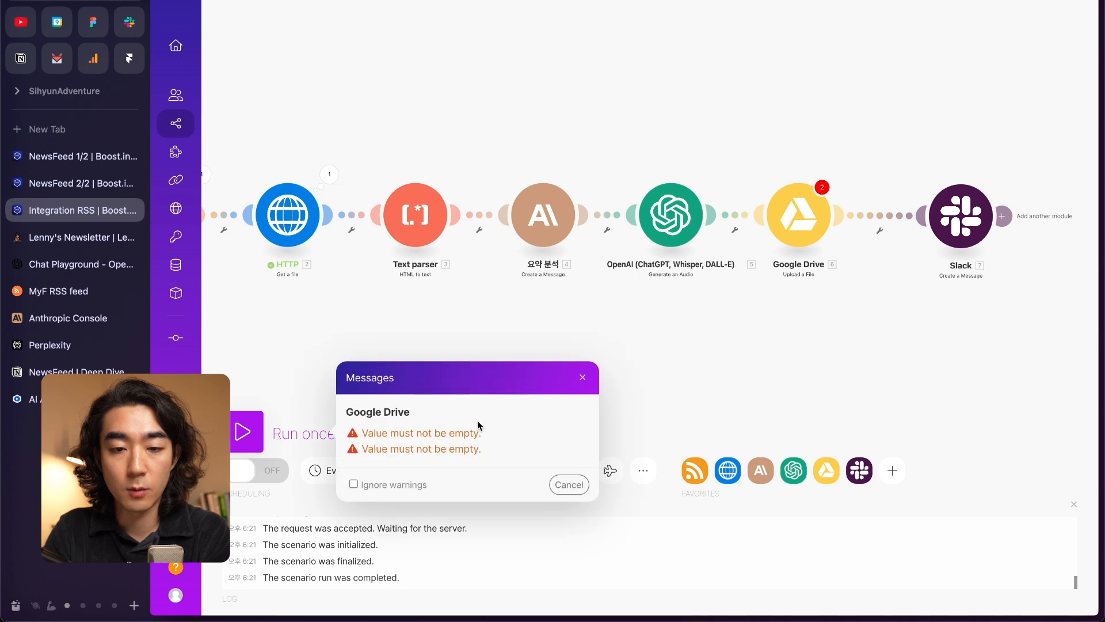
# Step: Dismiss the run's validation messages and confirm the Google Drive module's upload settings with the Audio folder and the OpenAI generated audio as the file
pyautogui.click(569, 485)
pyautogui.click(797, 233)
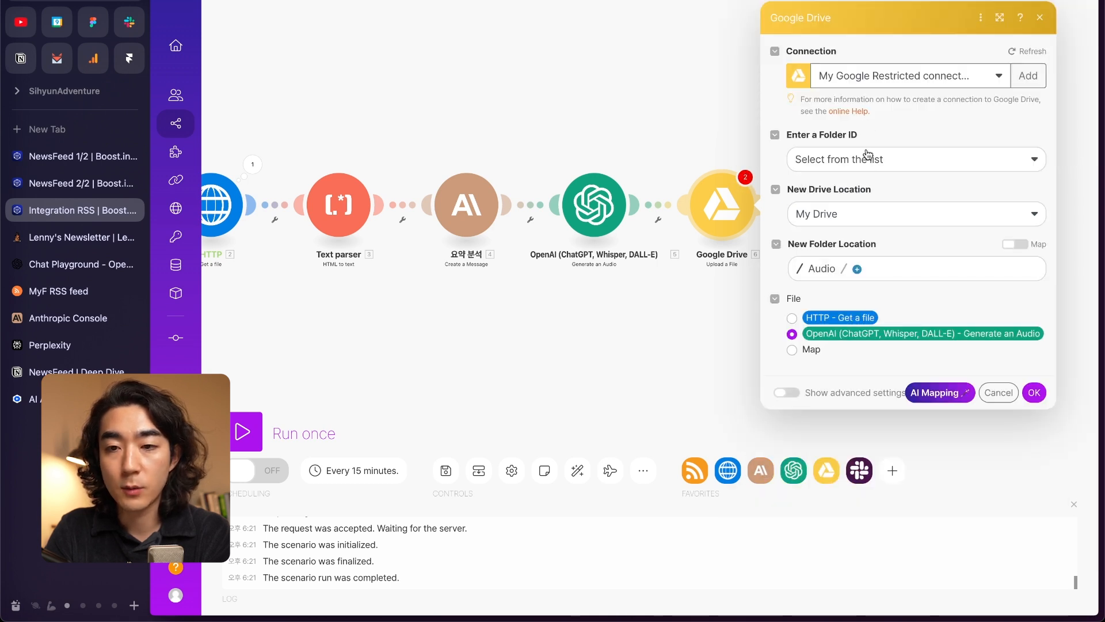
pyautogui.click(1035, 394)
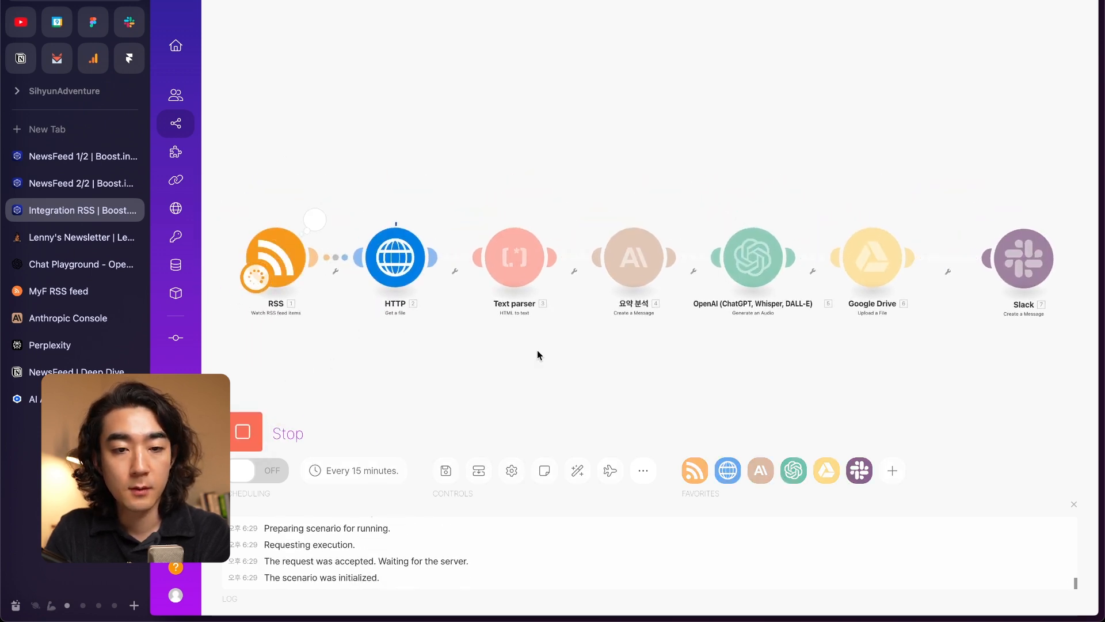
# Step: Inspect the RSS module's output bundle and browse the MyF feed's posts in RSS.app for comparison, returning to the running scenario
pyautogui.click(315, 219)
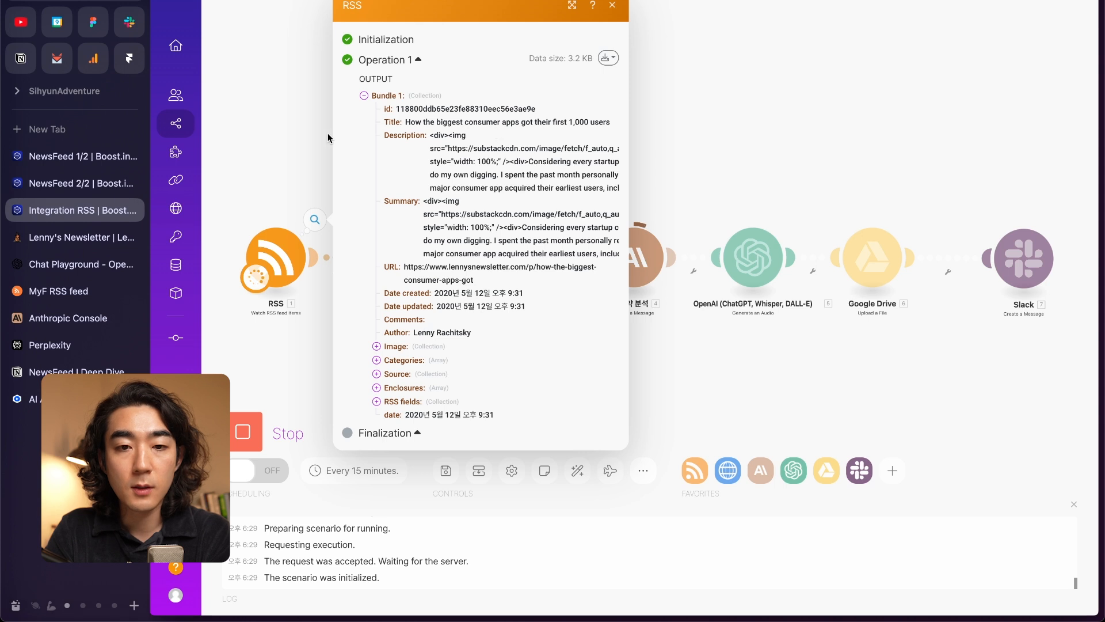
pyautogui.click(316, 161)
pyautogui.click(80, 298)
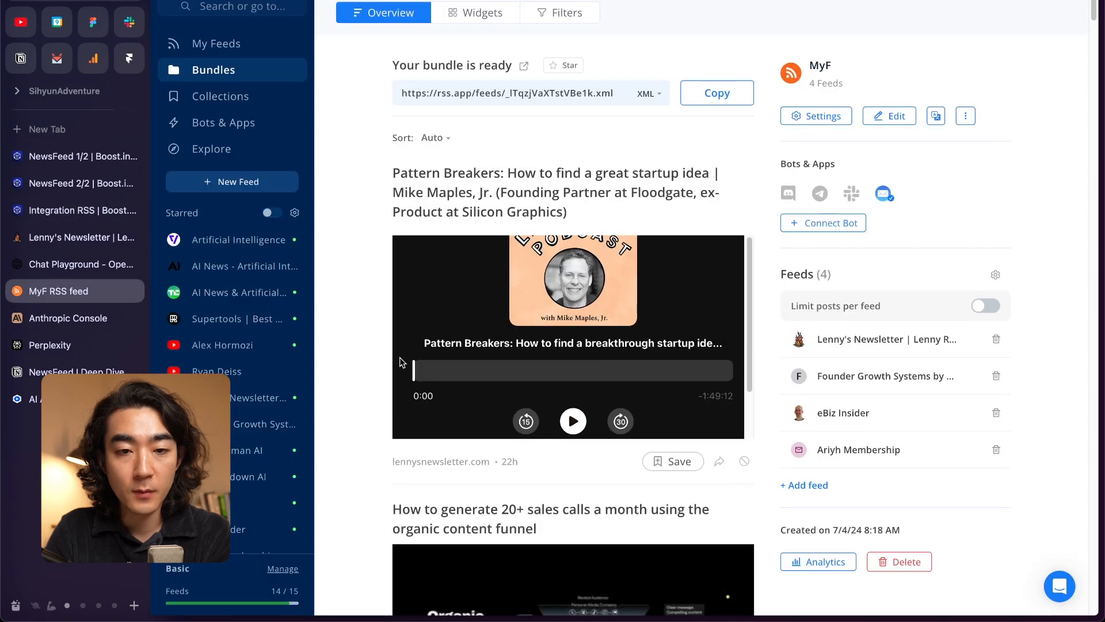
pyautogui.scroll(-4, 383, 294)
pyautogui.scroll(-7, 363, 302)
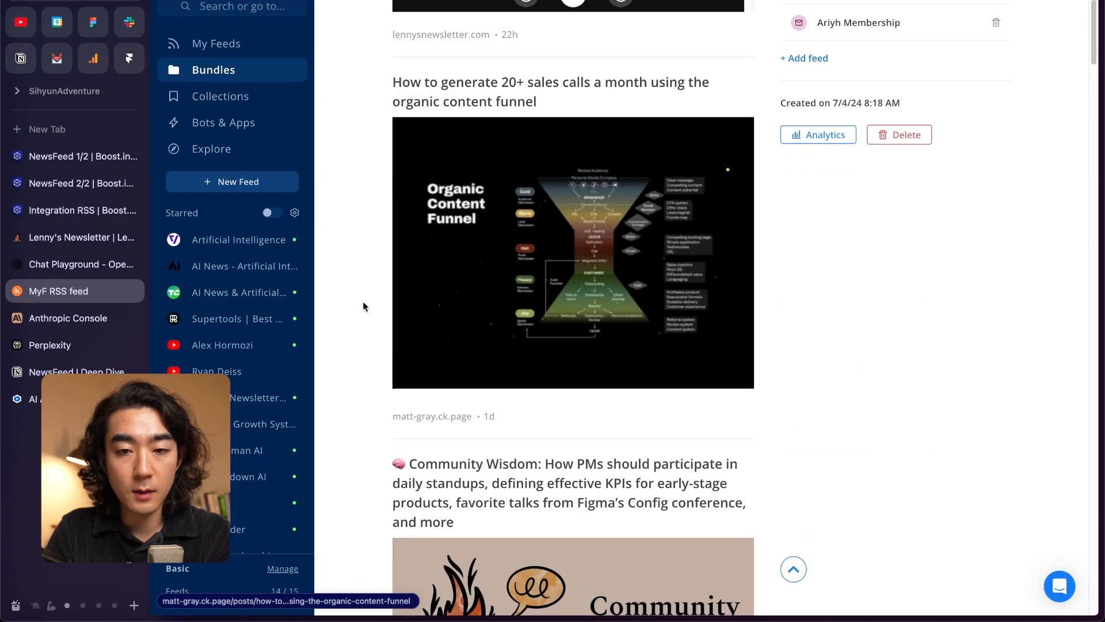
pyautogui.scroll(-4, 378, 339)
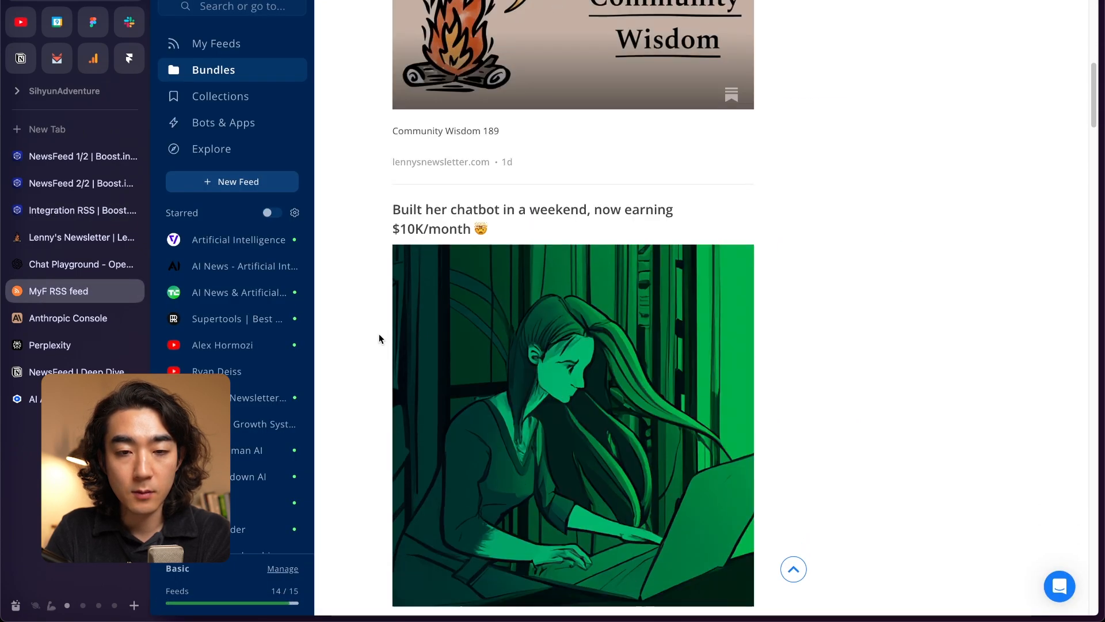
pyautogui.scroll(18, 378, 339)
pyautogui.scroll(-9, 379, 339)
pyautogui.scroll(9, 379, 338)
pyautogui.scroll(-6, 371, 296)
pyautogui.scroll(6, 371, 296)
pyautogui.click(107, 215)
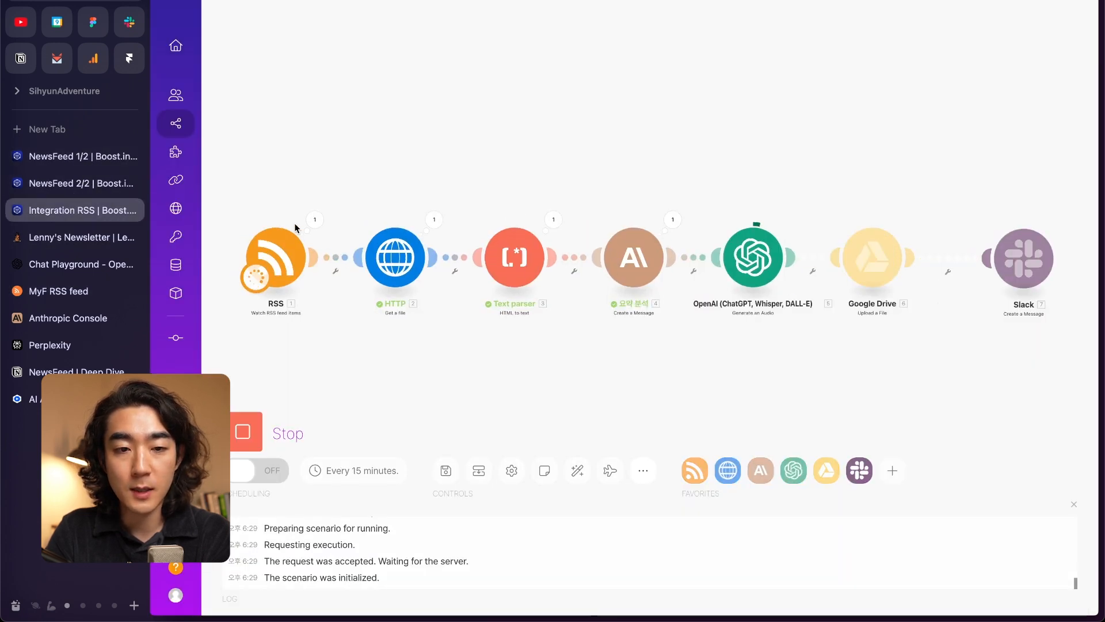
# Step: Check the article URL in the RSS module's output bundle and examine the HTTP module's input and output for the same run
pyautogui.click(315, 220)
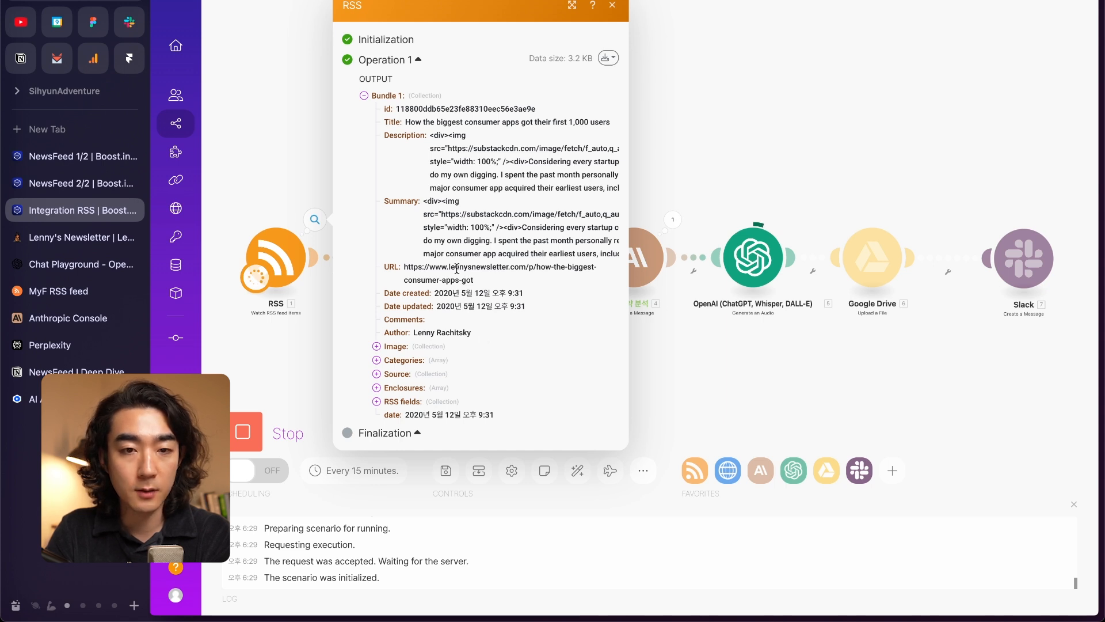
pyautogui.click(269, 170)
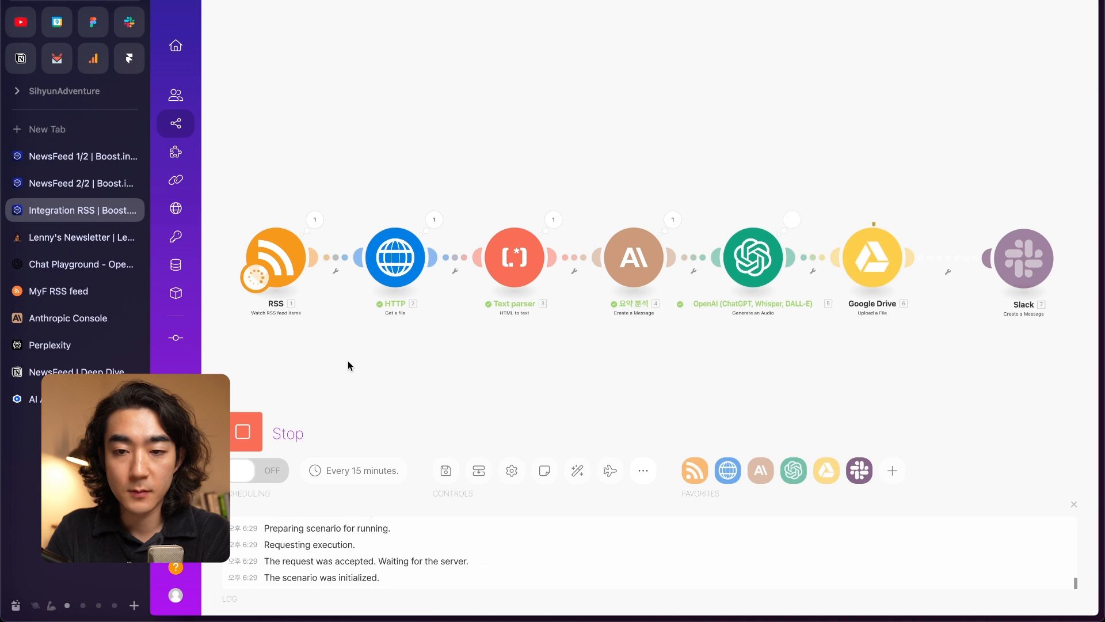
pyautogui.click(436, 221)
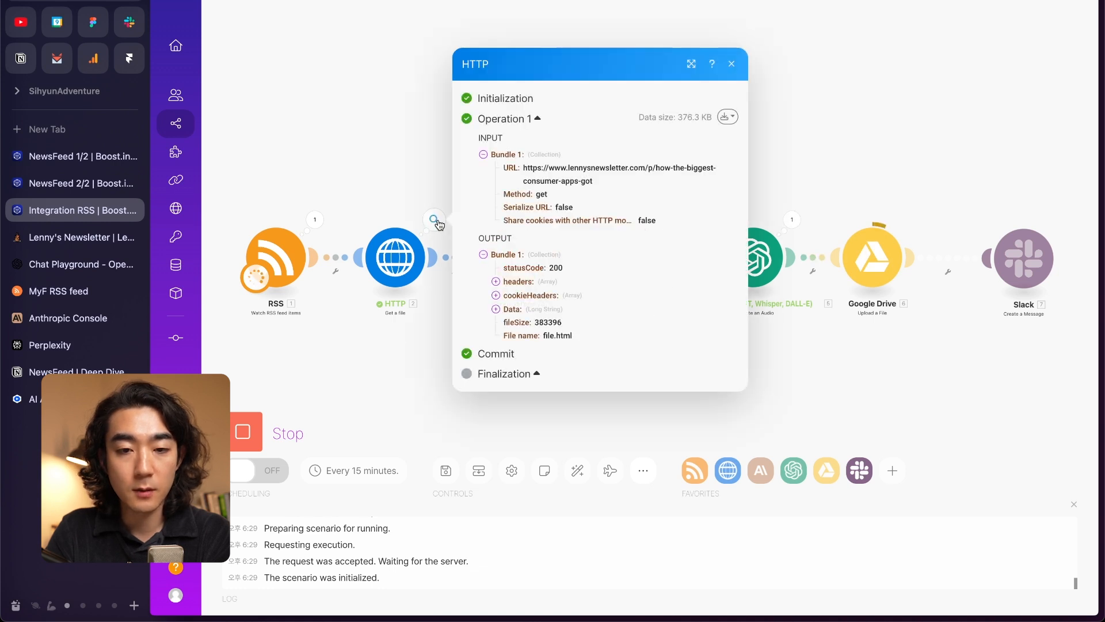
pyautogui.click(399, 192)
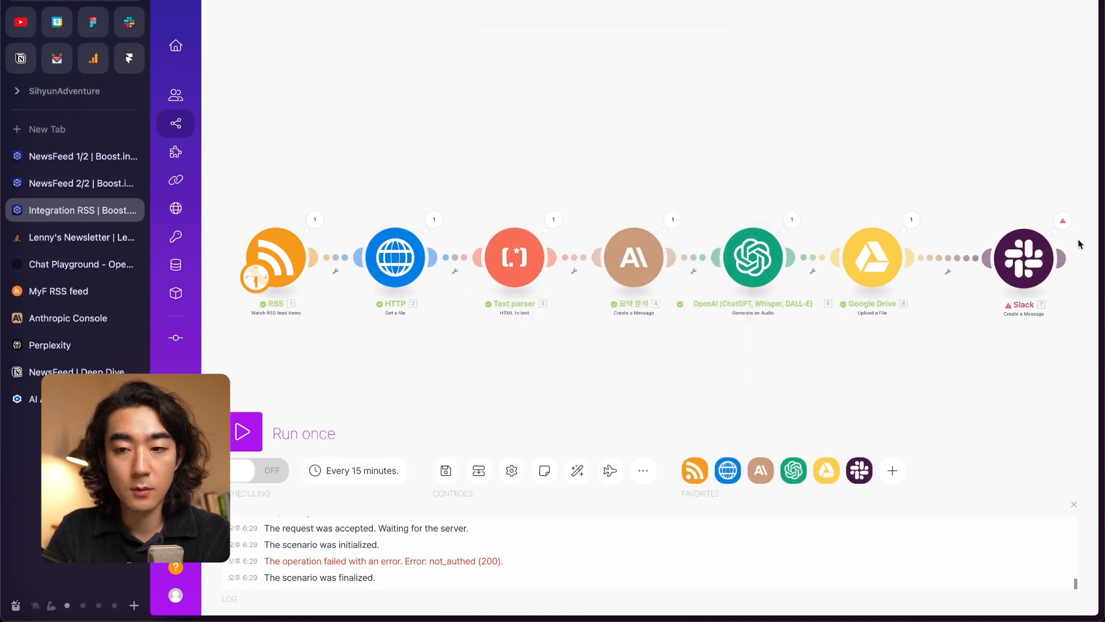
# Step: Inspect the Slack module's error details from the failed scenario run
pyautogui.click(1063, 220)
pyautogui.click(683, 382)
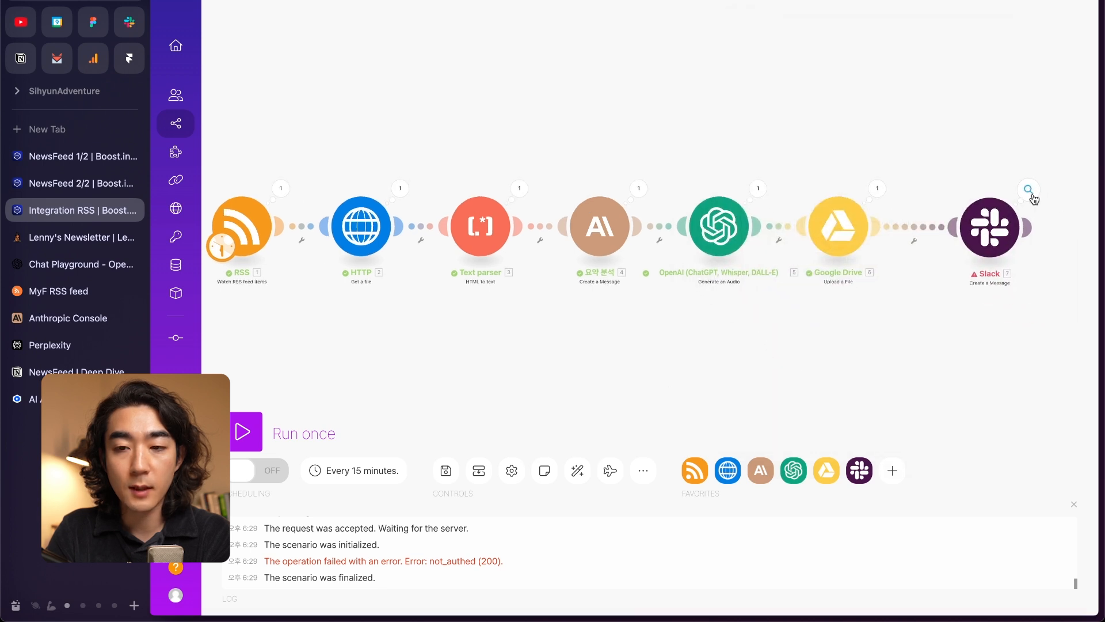
pyautogui.click(1029, 192)
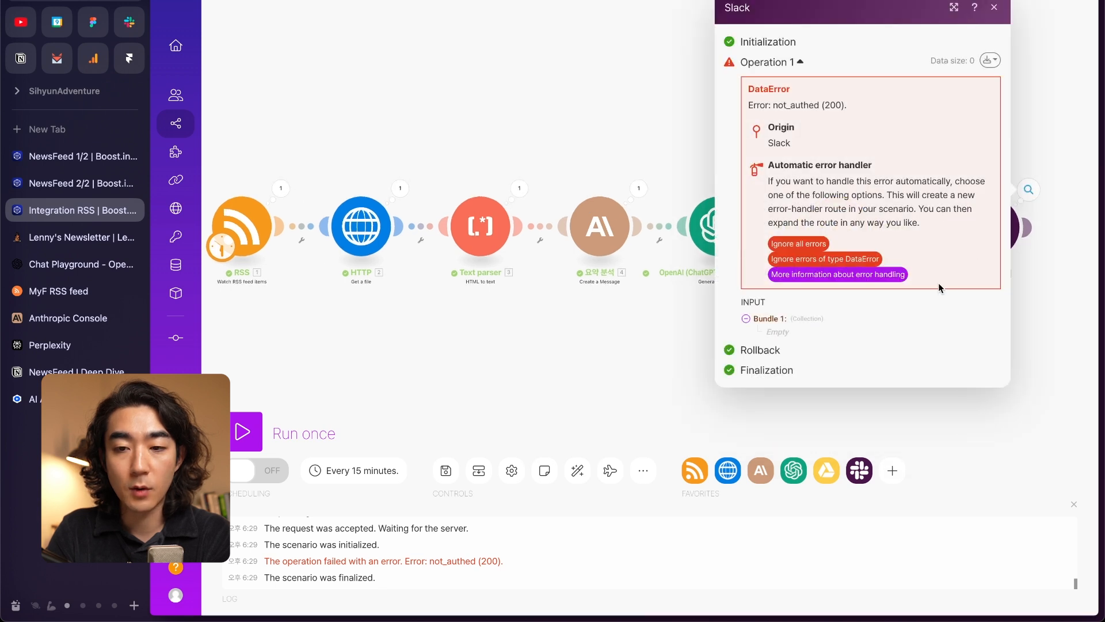
pyautogui.click(697, 331)
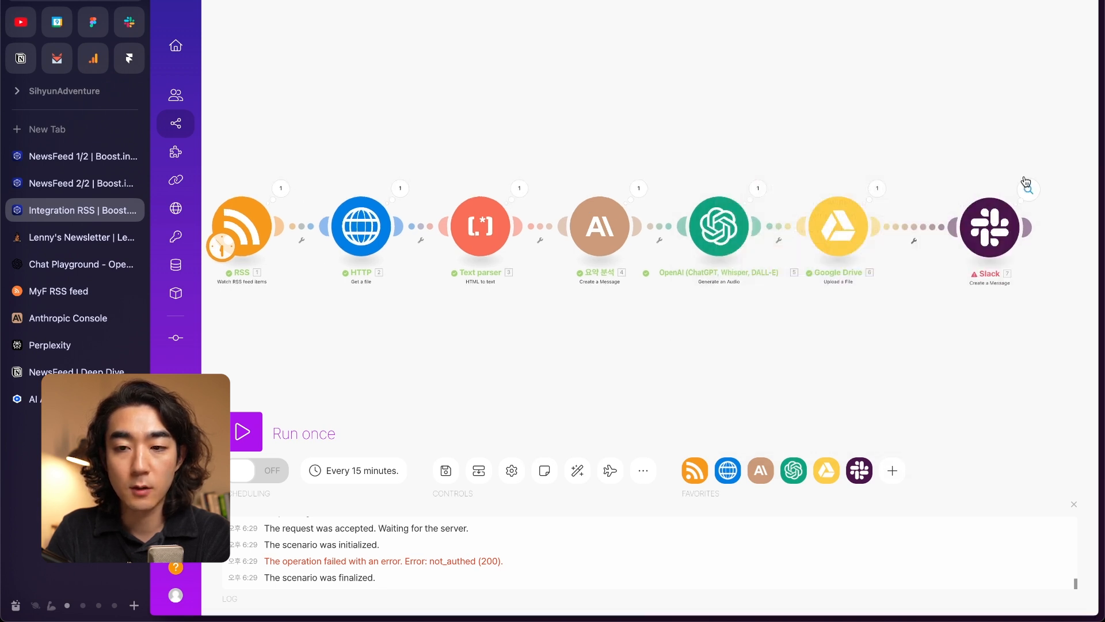
# Step: Review the Google Drive module's input and output data from the last run
pyautogui.scroll(2, 941, 288)
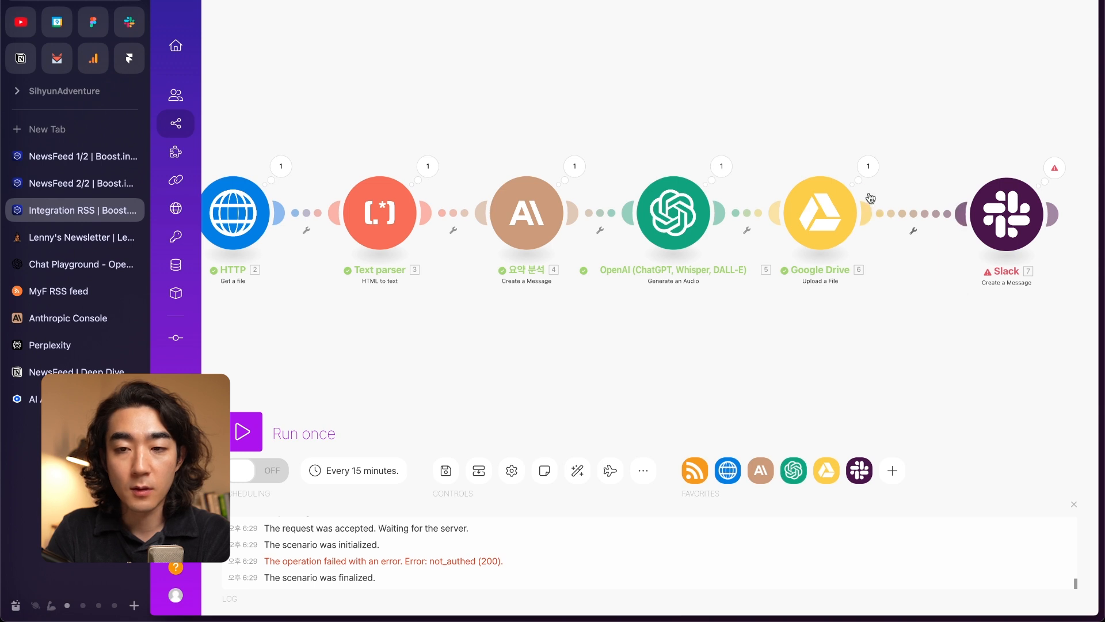
pyautogui.click(868, 166)
pyautogui.scroll(-1, 650, 303)
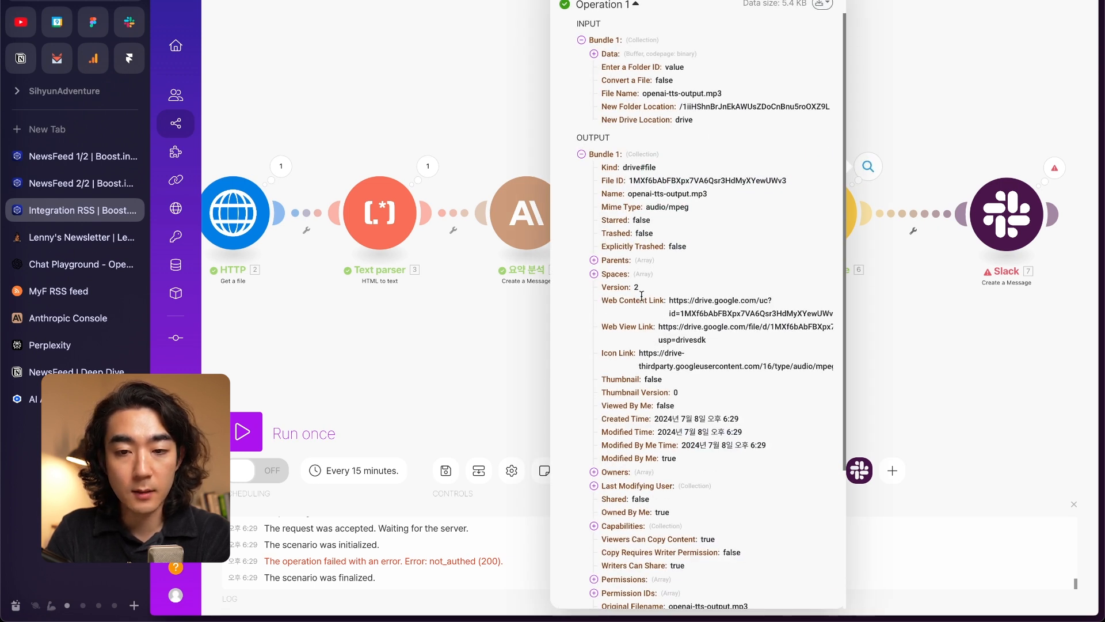
pyautogui.click(933, 316)
# Step: Configure the Slack module to select its channel from the list, with channel type Private channel and the news channel
pyautogui.click(1001, 222)
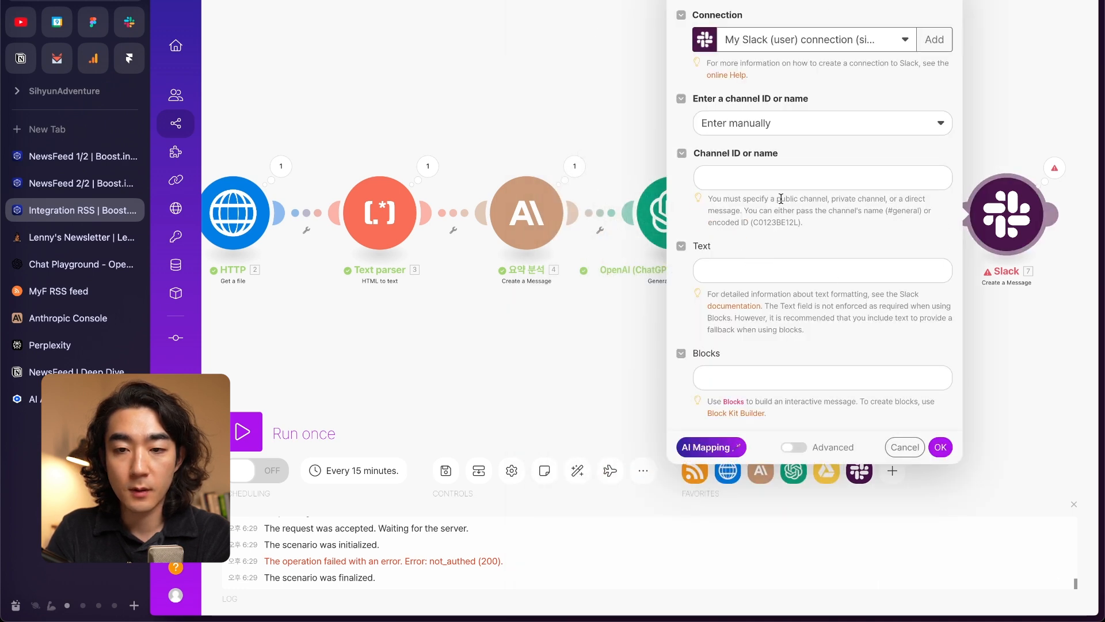
pyautogui.click(805, 182)
pyautogui.click(762, 123)
pyautogui.click(748, 166)
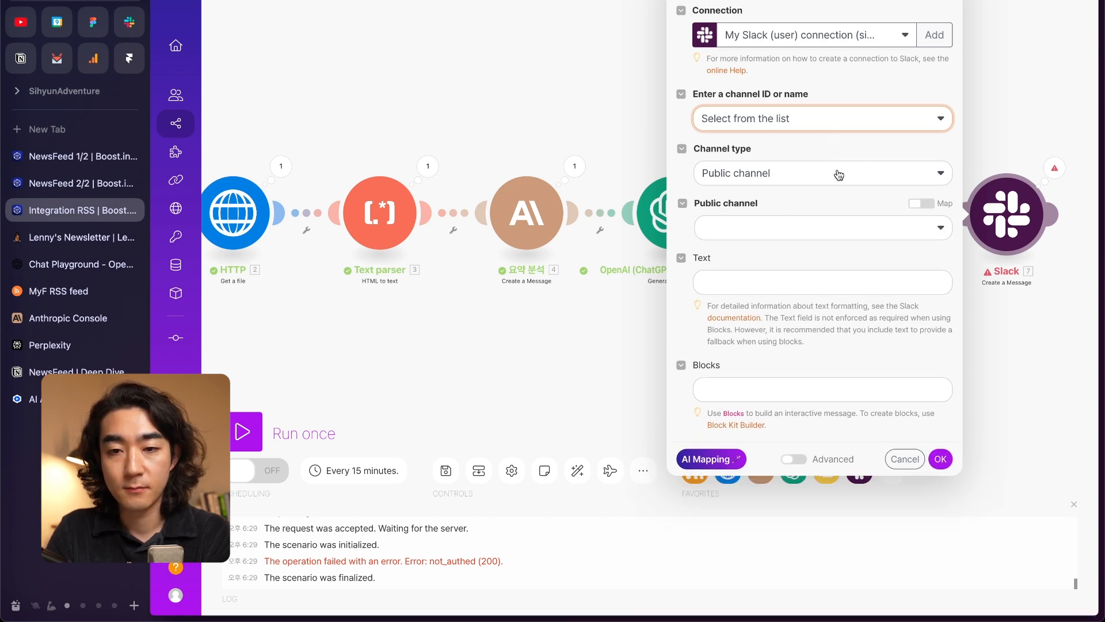
pyautogui.click(839, 173)
pyautogui.click(759, 219)
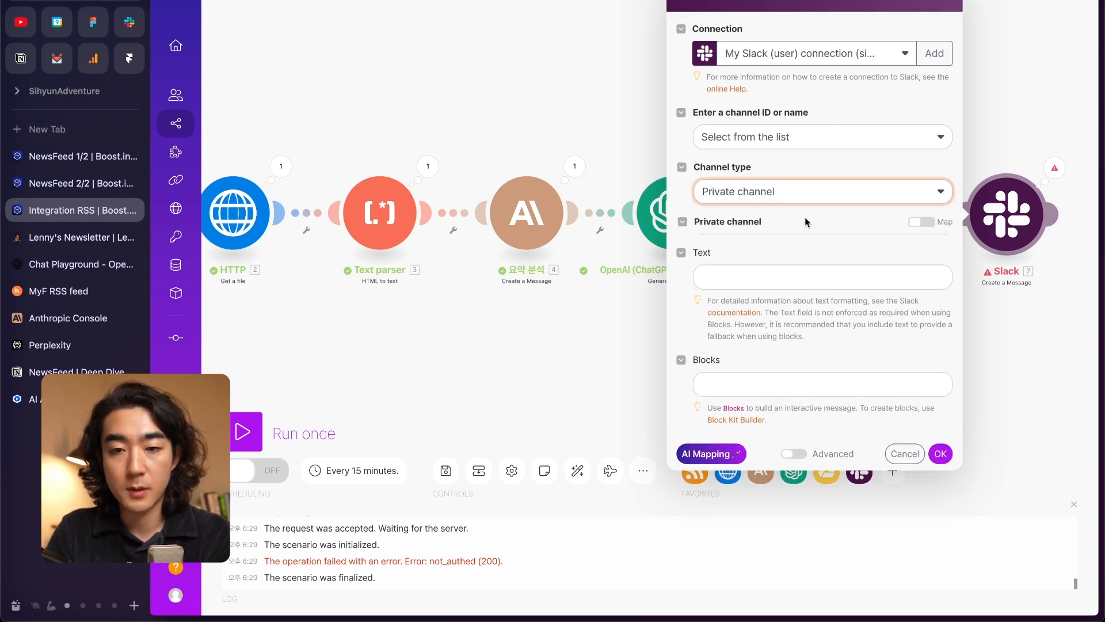
pyautogui.click(808, 230)
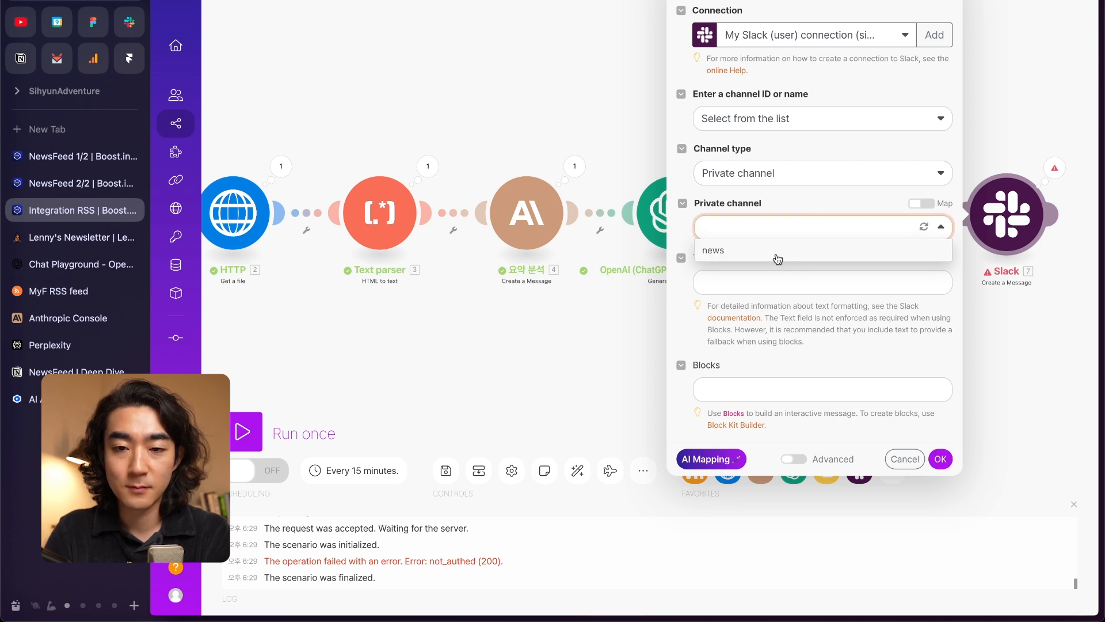
pyautogui.click(776, 256)
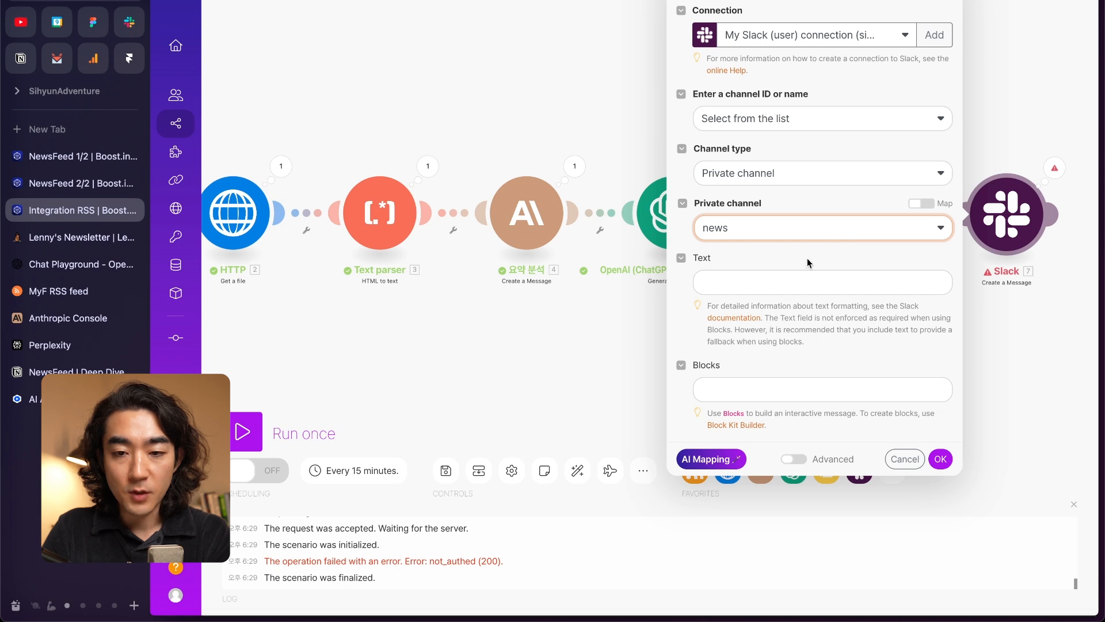
# Step: Map Google Drive's Web View Link into the Slack message text and save the module settings
pyautogui.click(742, 282)
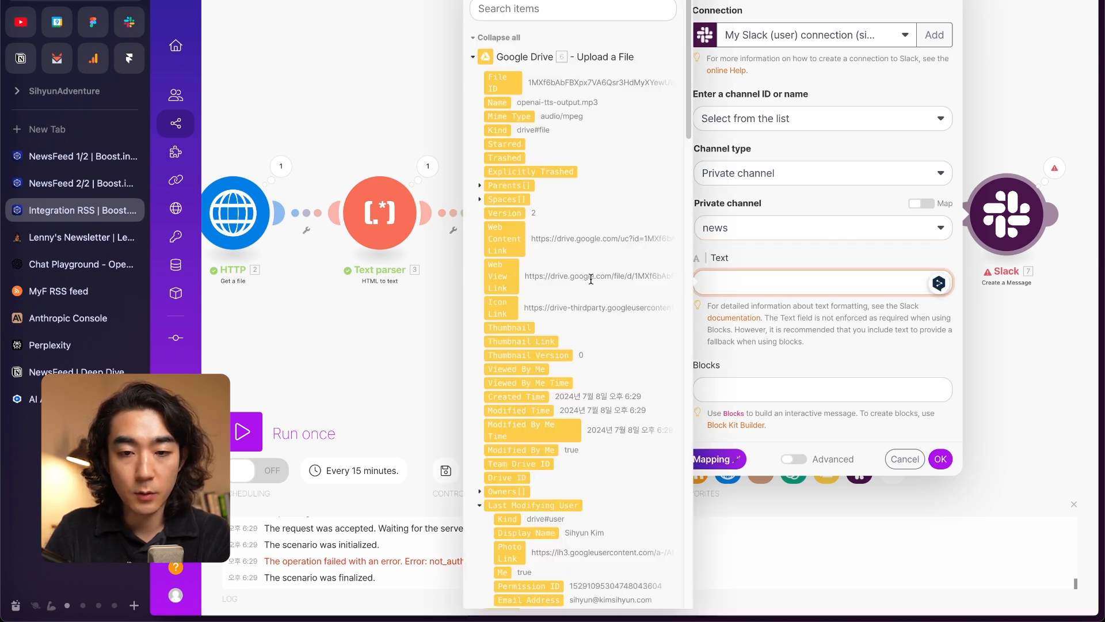
pyautogui.click(526, 278)
pyautogui.click(941, 459)
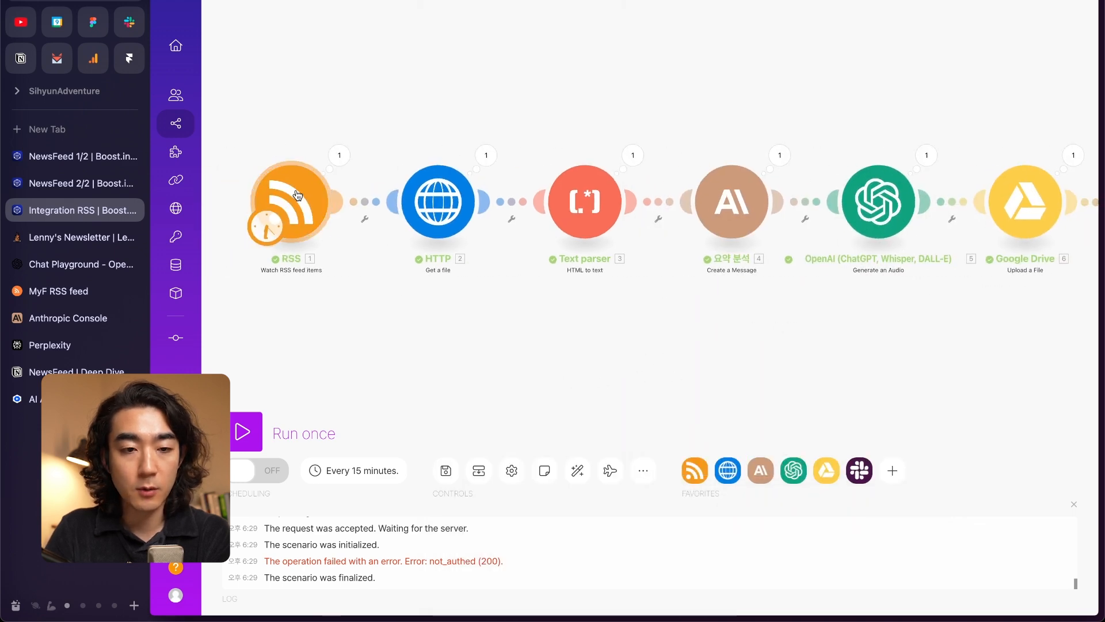
# Step: Set the RSS start to the item "How to generate 20+ sales calls a month using the organic content funnel" and run the scenario once
pyautogui.rightClick(306, 197)
pyautogui.click(388, 250)
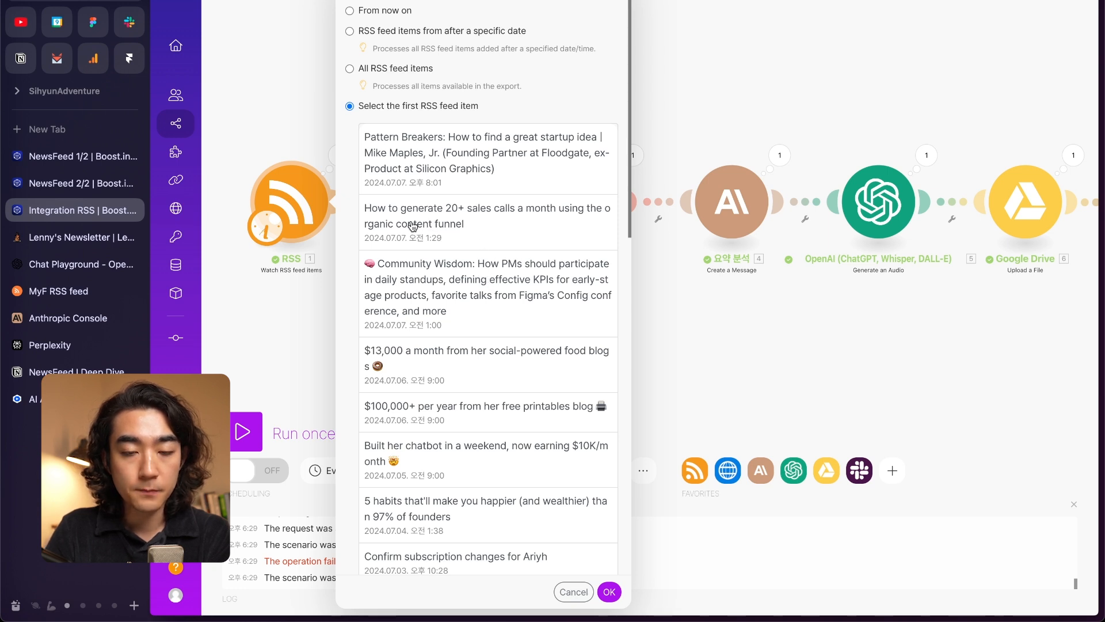
pyautogui.click(498, 225)
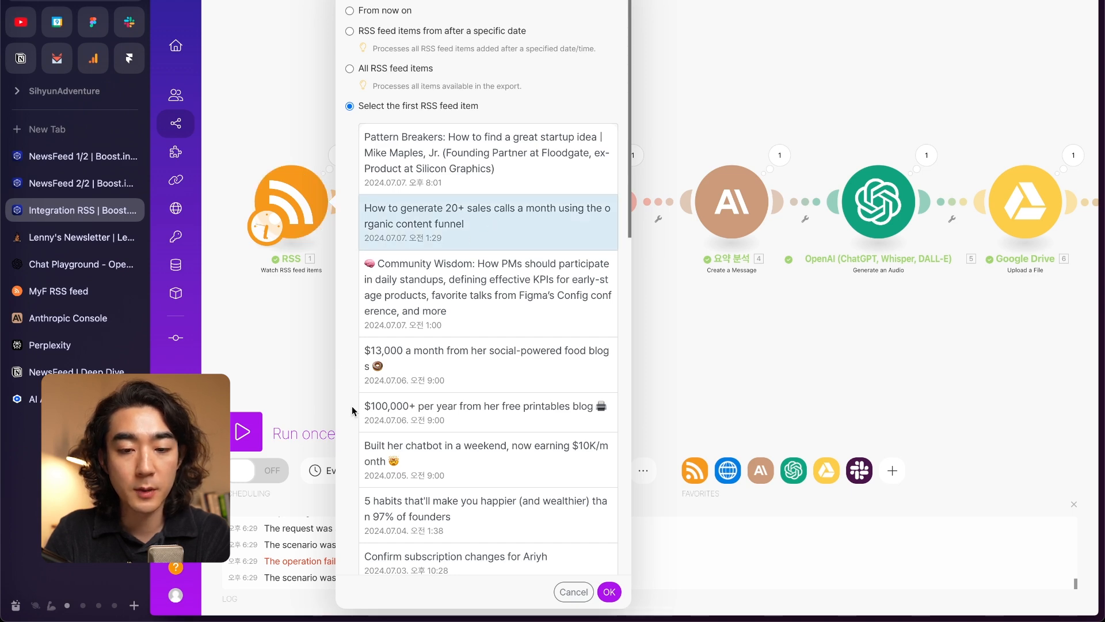
pyautogui.click(609, 591)
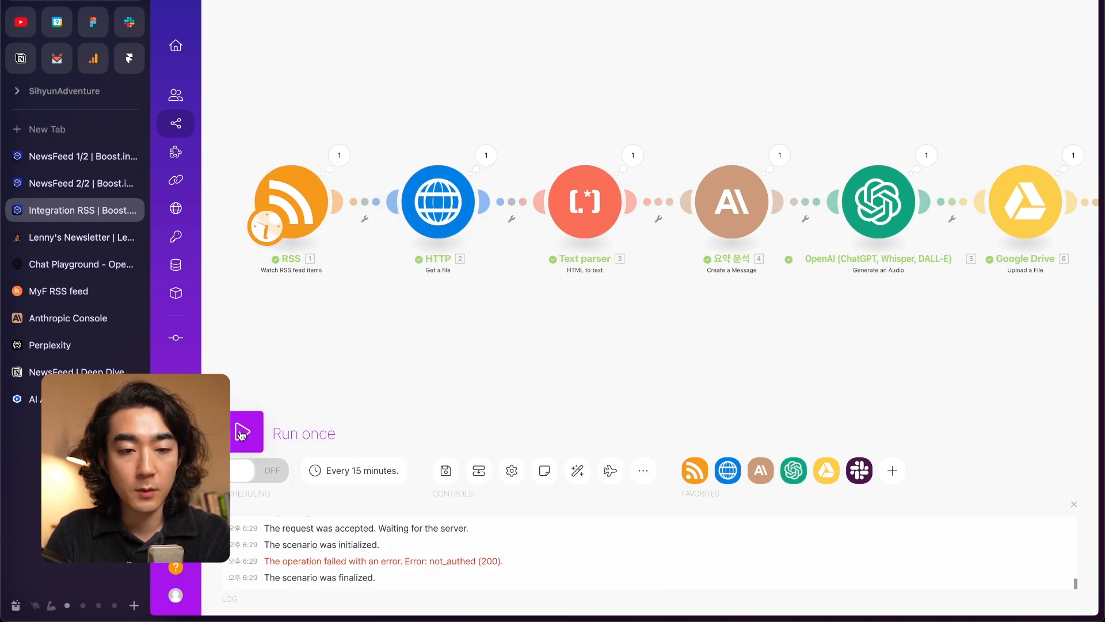
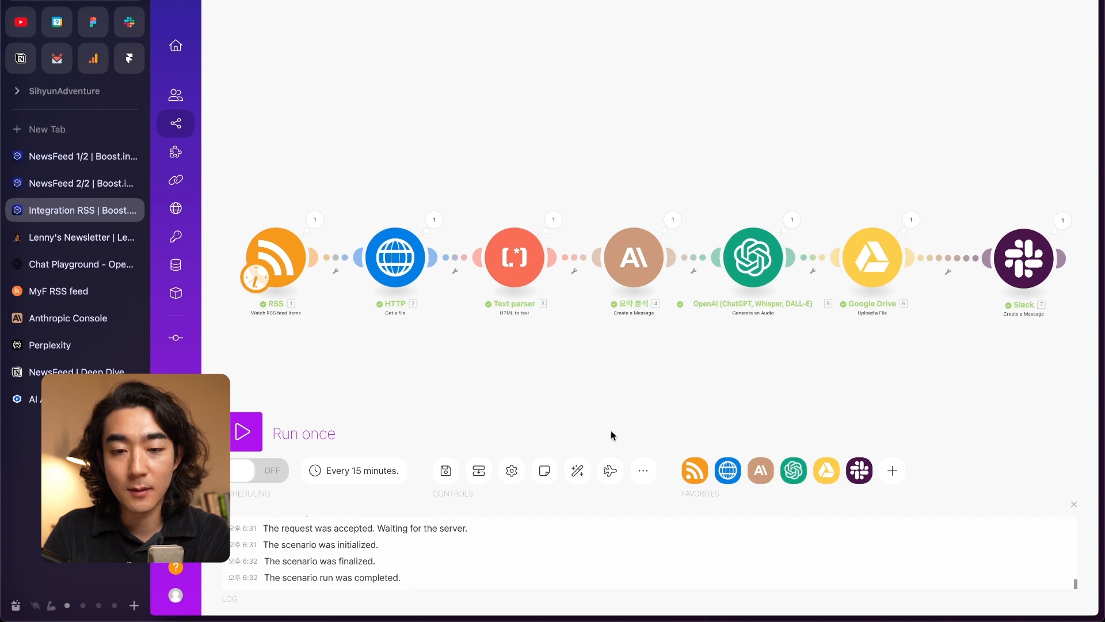
# Step: Auto-align the modules of the scenario
pyautogui.click(577, 470)
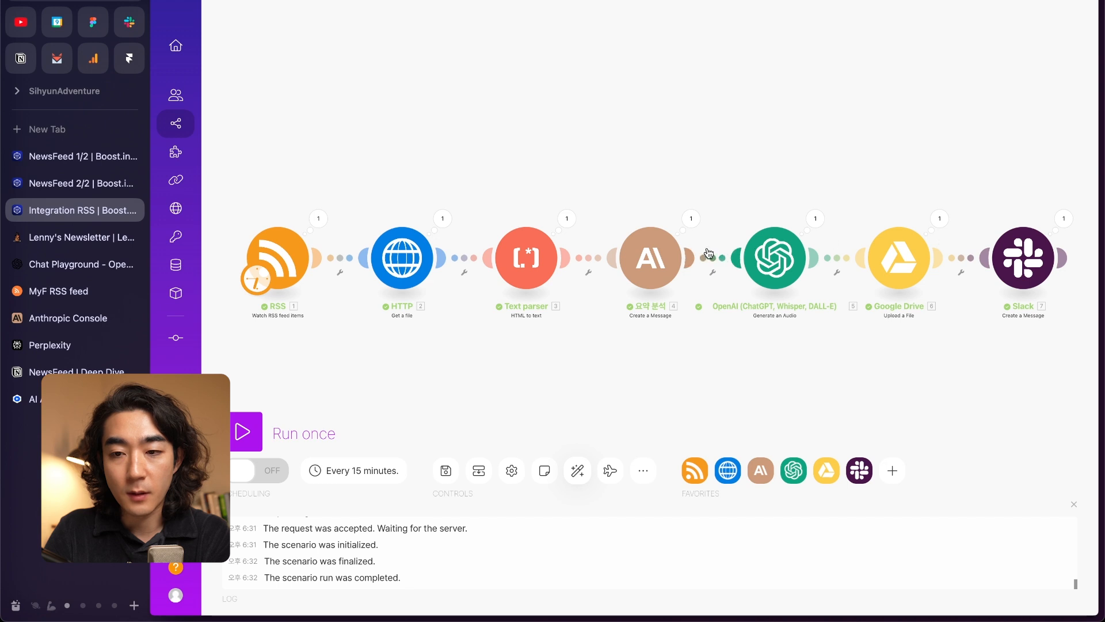
pyautogui.hscroll(2, 961, 331)
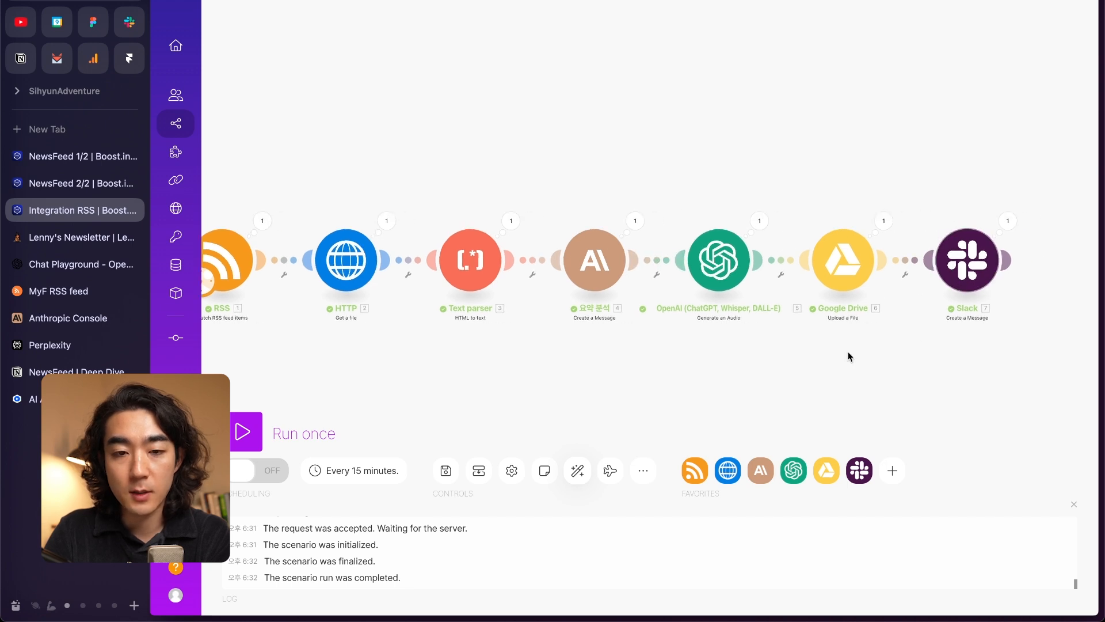
# Step: Switch to Slack, open the newest Google Drive link in the news channel, and briefly play openai-tts-output.mp3
pyautogui.press('super+Tab')
pyautogui.press('super+Tab')
pyautogui.press('super+Tab')
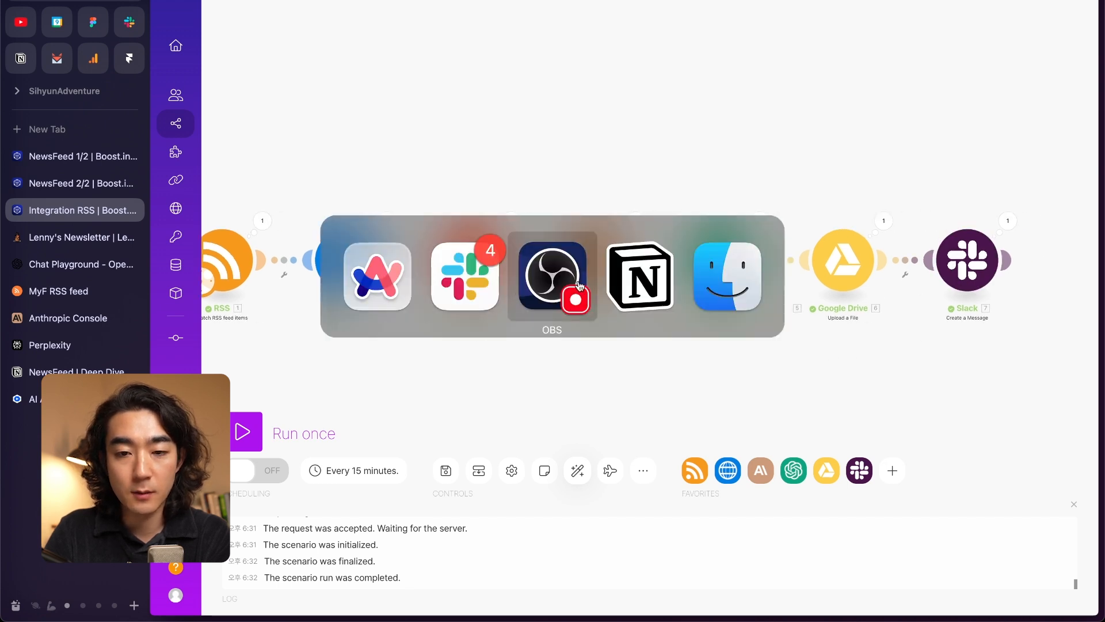
pyautogui.click(455, 282)
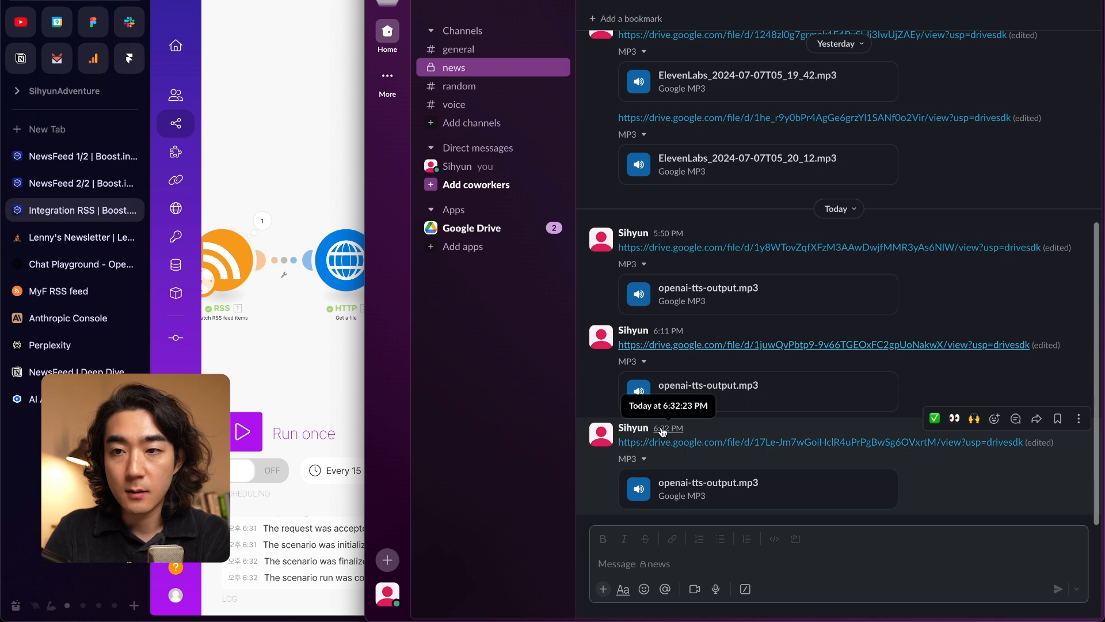
pyautogui.click(714, 448)
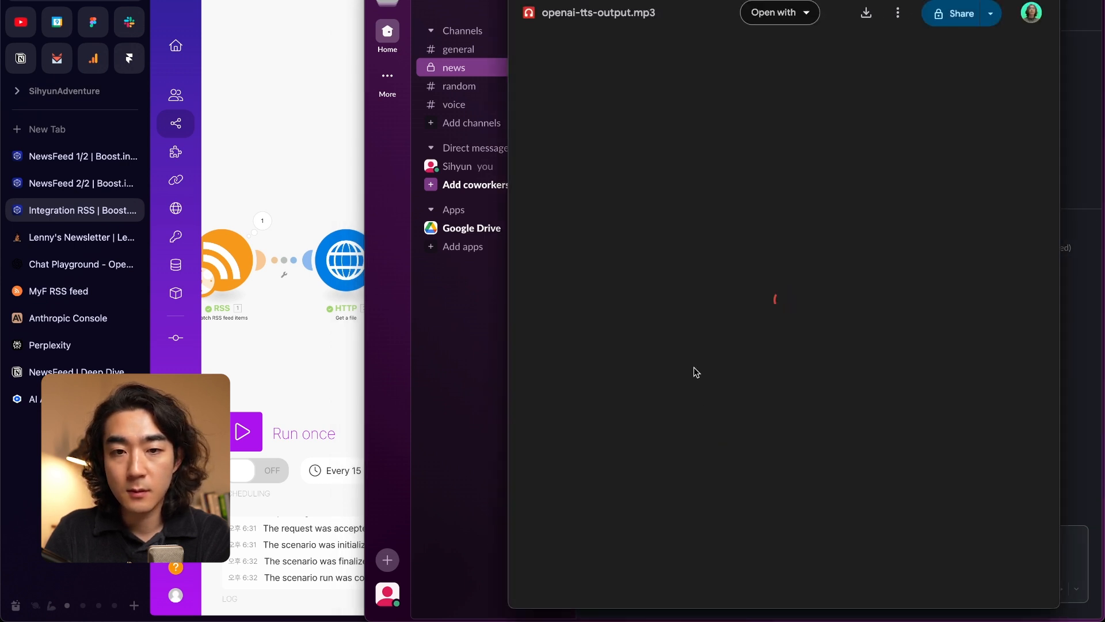
pyautogui.press('super+Tab')
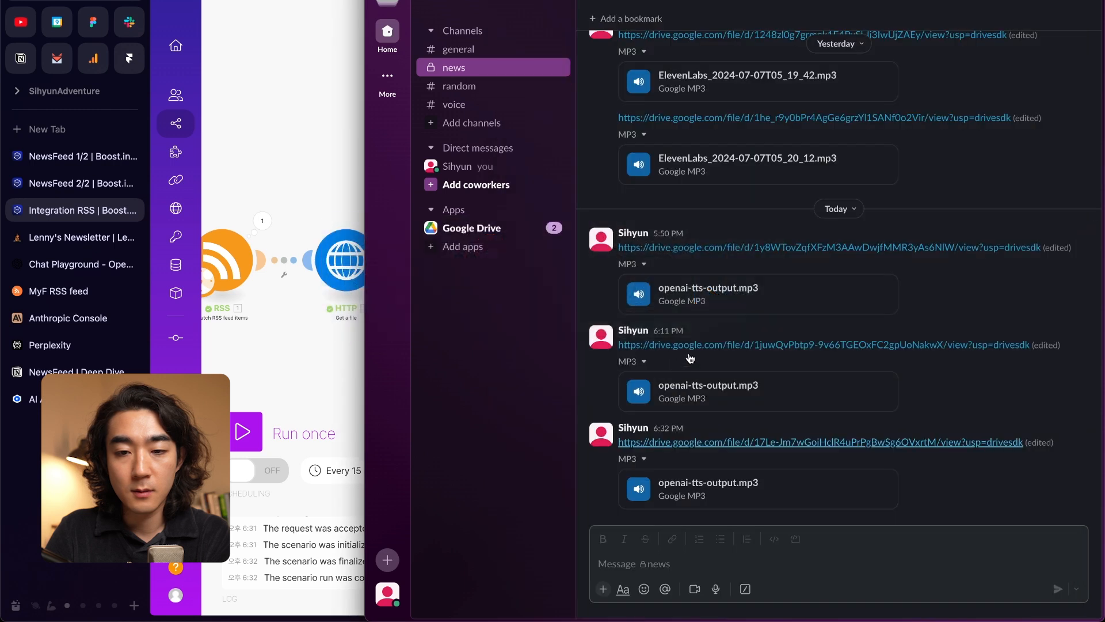
pyautogui.click(664, 445)
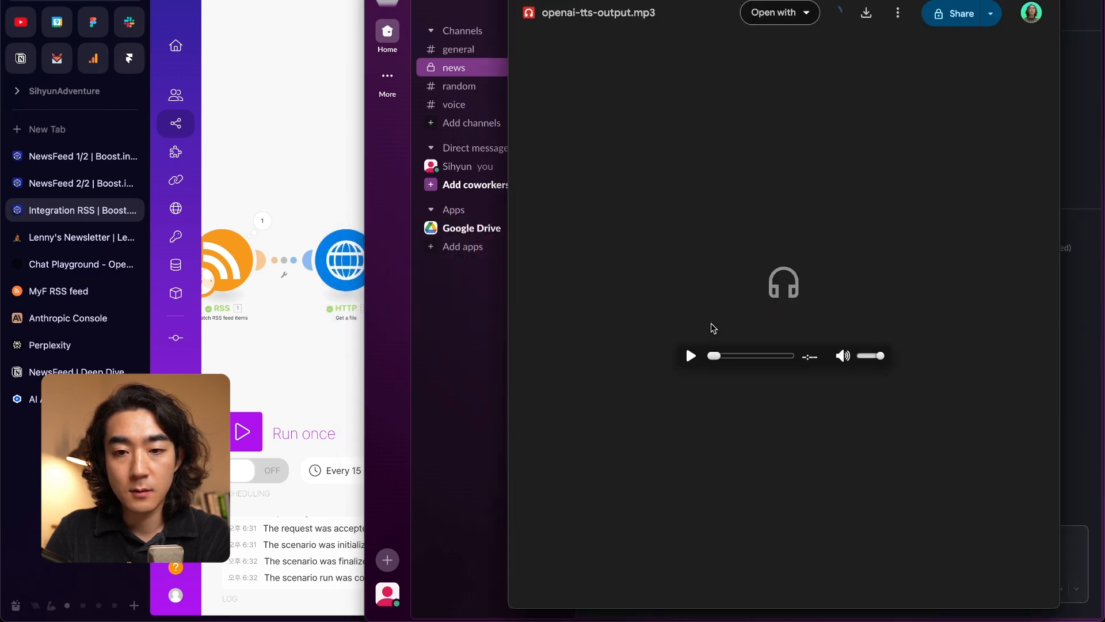
pyautogui.click(690, 356)
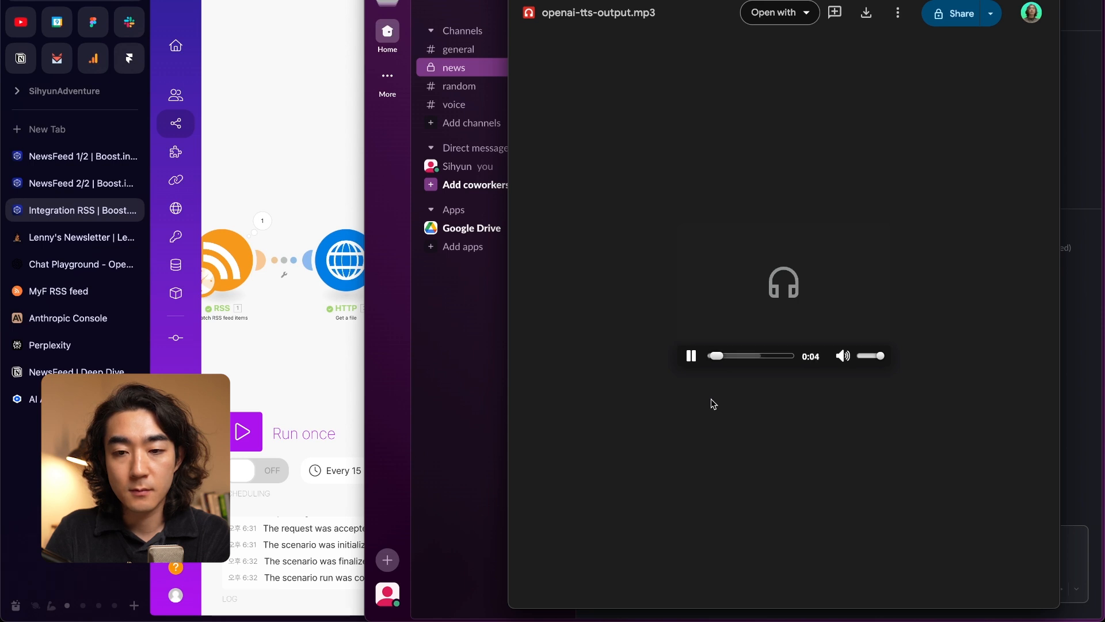
pyautogui.click(690, 356)
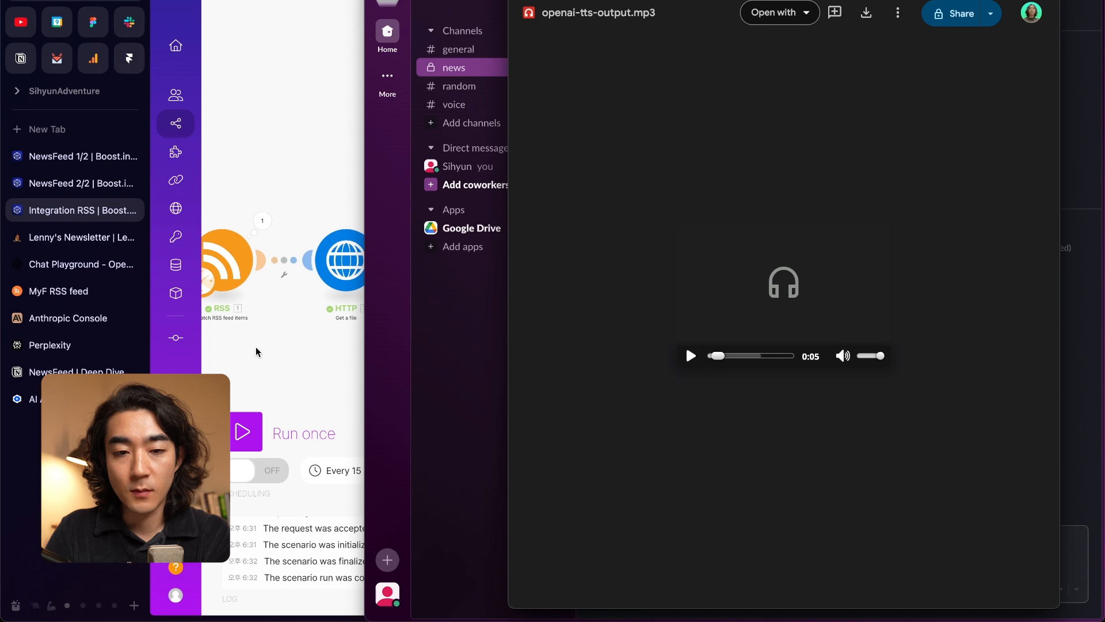
# Step: Back in the scenario, move the Slack module farther from Google Drive and insert an empty module between them
pyautogui.click(277, 361)
pyautogui.moveTo(638, 345); pyautogui.dragTo(651, 301)
pyautogui.moveTo(924, 230); pyautogui.dragTo(1021, 231)
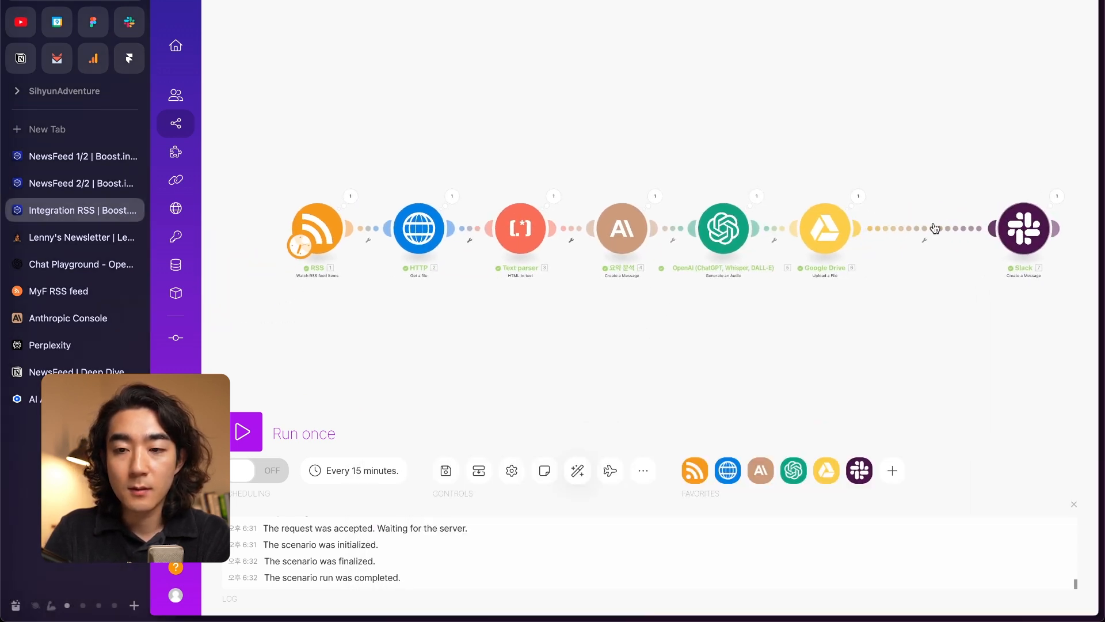
pyautogui.click(925, 239)
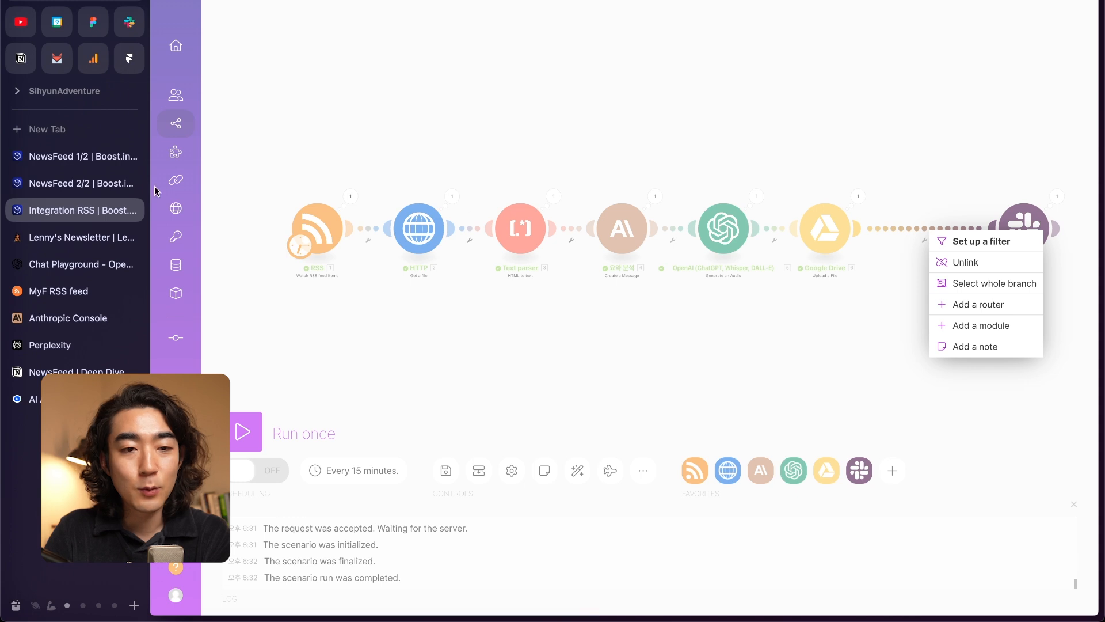
pyautogui.click(973, 326)
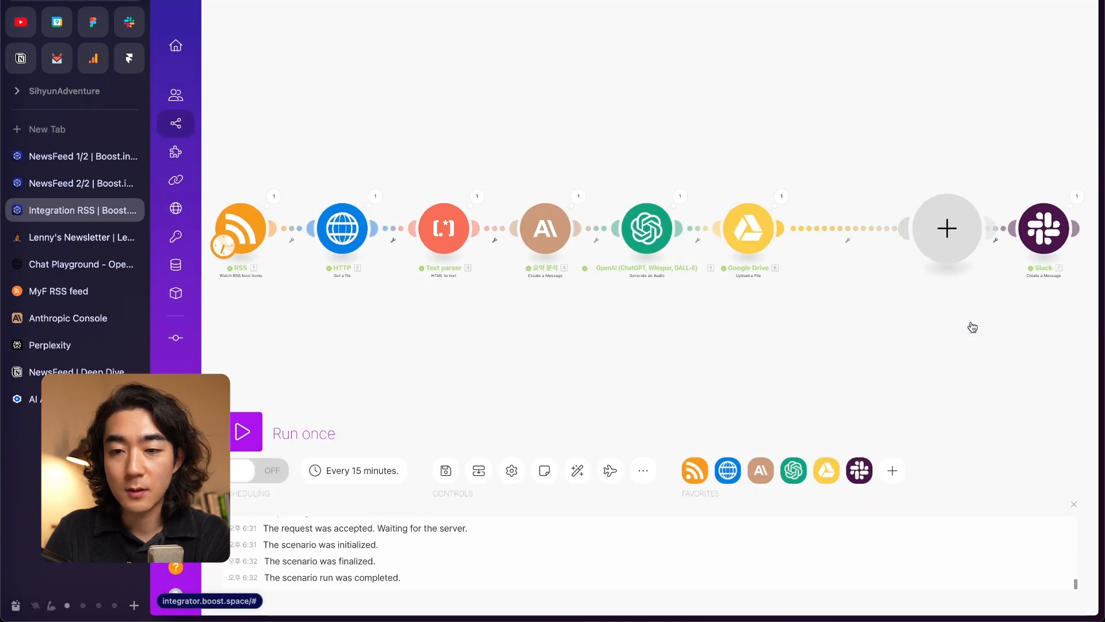
# Step: Search the apps for "notion" in the empty module and list all of Notion's actions
pyautogui.click(956, 230)
pyautogui.write('notion')
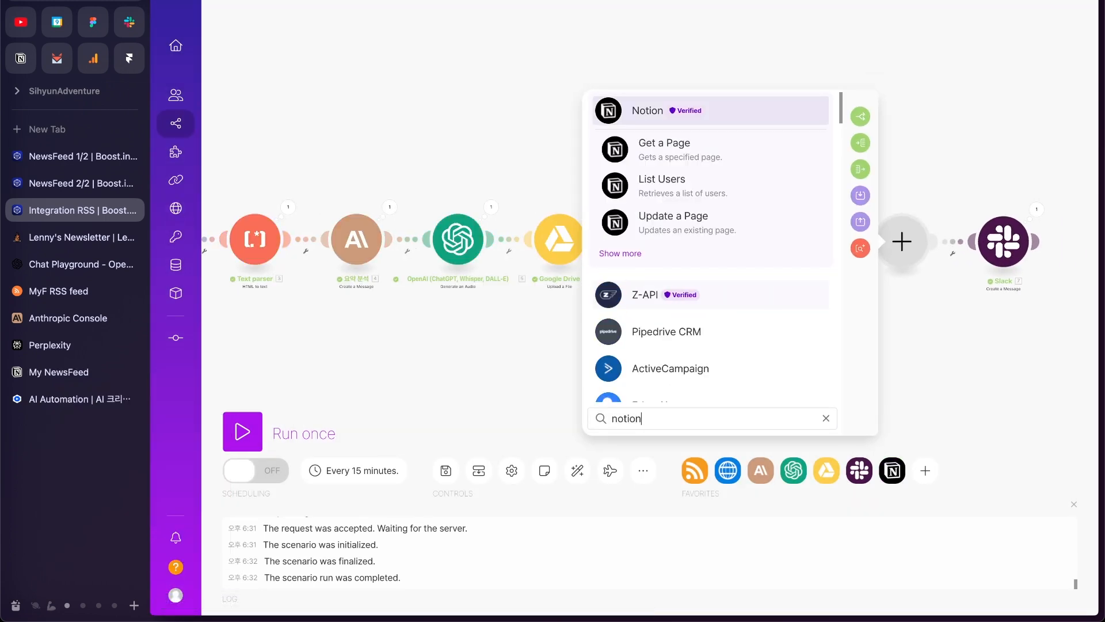
pyautogui.click(622, 253)
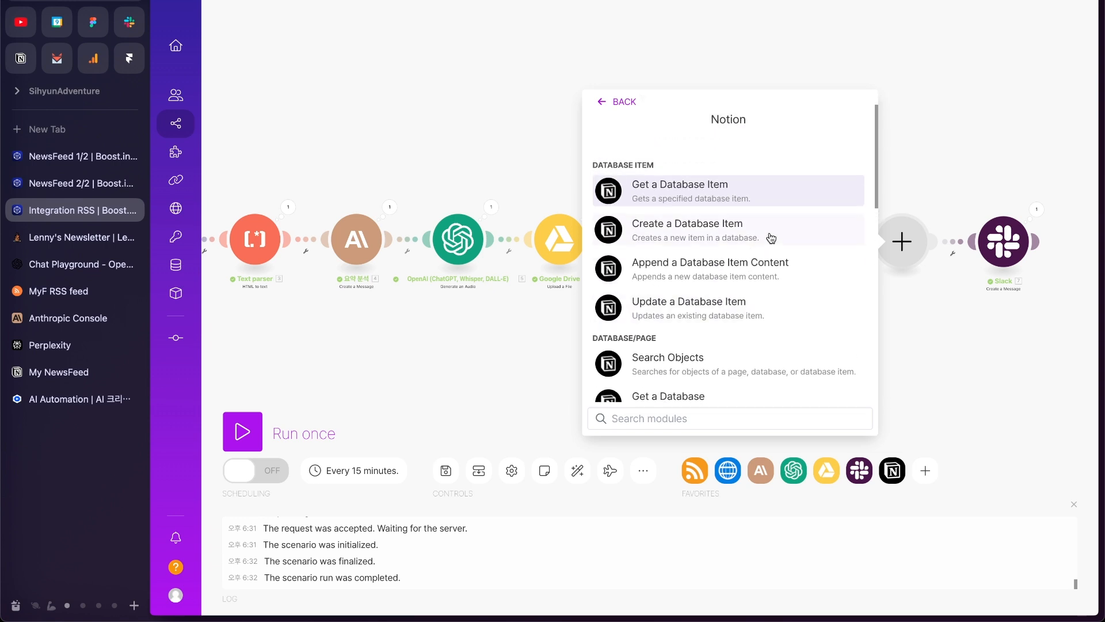
# Step: Check the database name and its columns on the My NewsFeed page in Notion, and return to the scenario
pyautogui.click(64, 375)
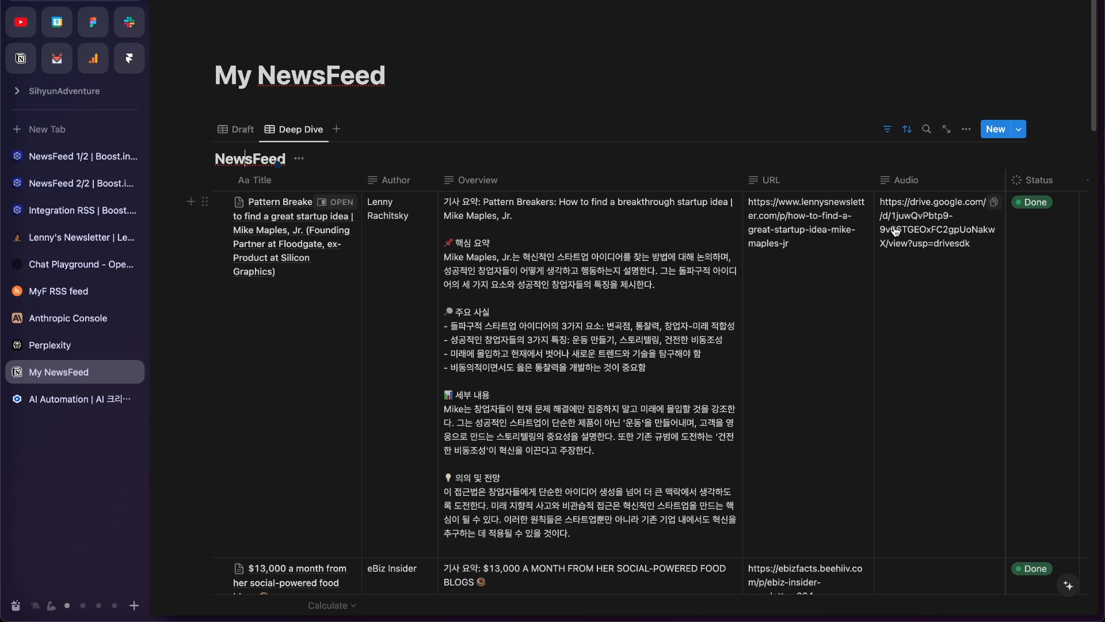
pyautogui.doubleClick(260, 151)
pyautogui.click(331, 95)
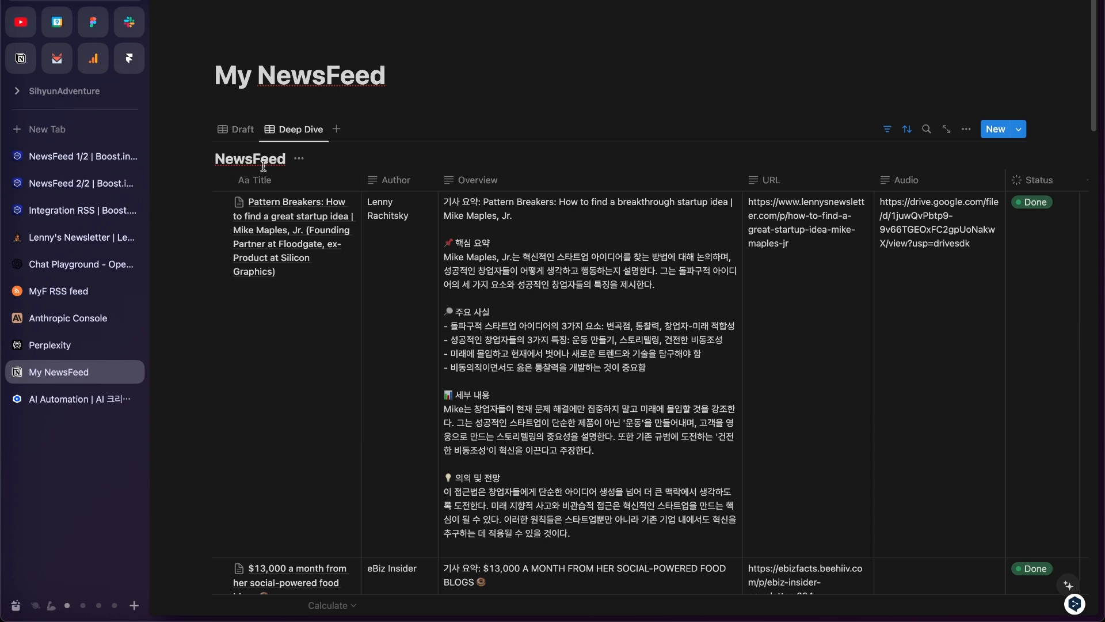
pyautogui.click(71, 210)
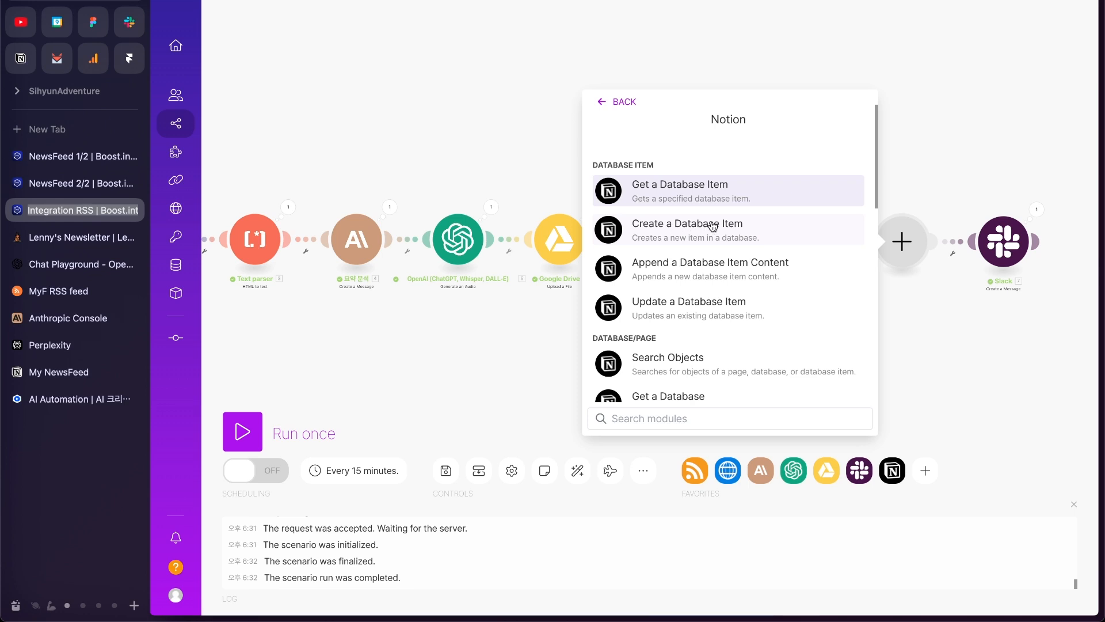
# Step: Add Notion's Create a Database Item action and look up the NewsFeed database to fill in its Database ID
pyautogui.click(743, 224)
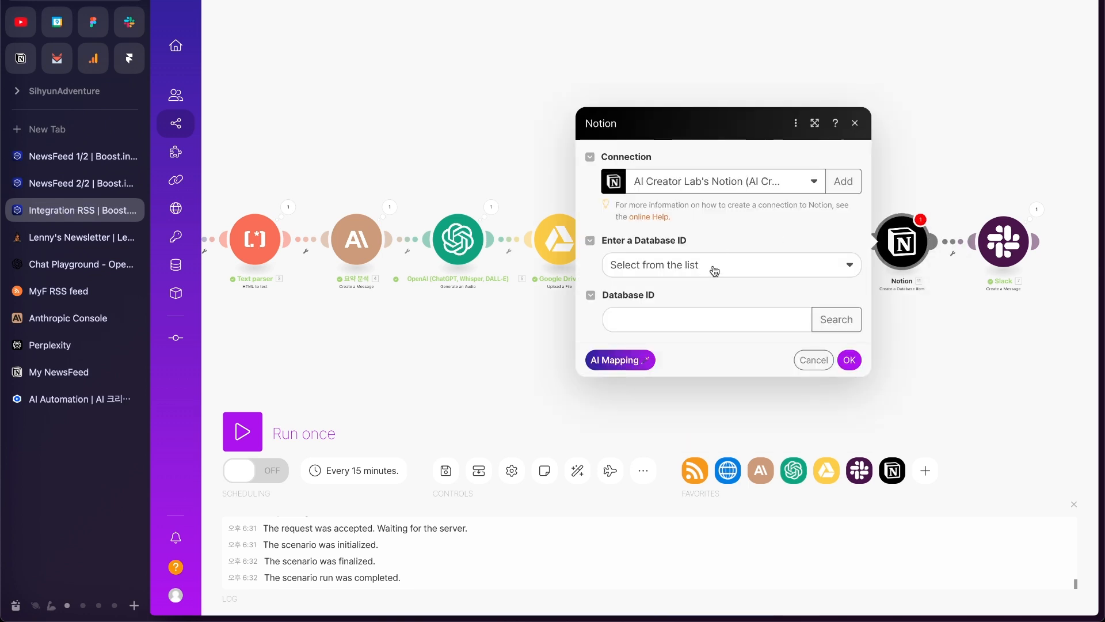
pyautogui.click(683, 271)
pyautogui.click(662, 311)
pyautogui.click(693, 317)
pyautogui.click(756, 298)
pyautogui.click(847, 321)
pyautogui.click(701, 314)
pyautogui.write('NewsFeed')
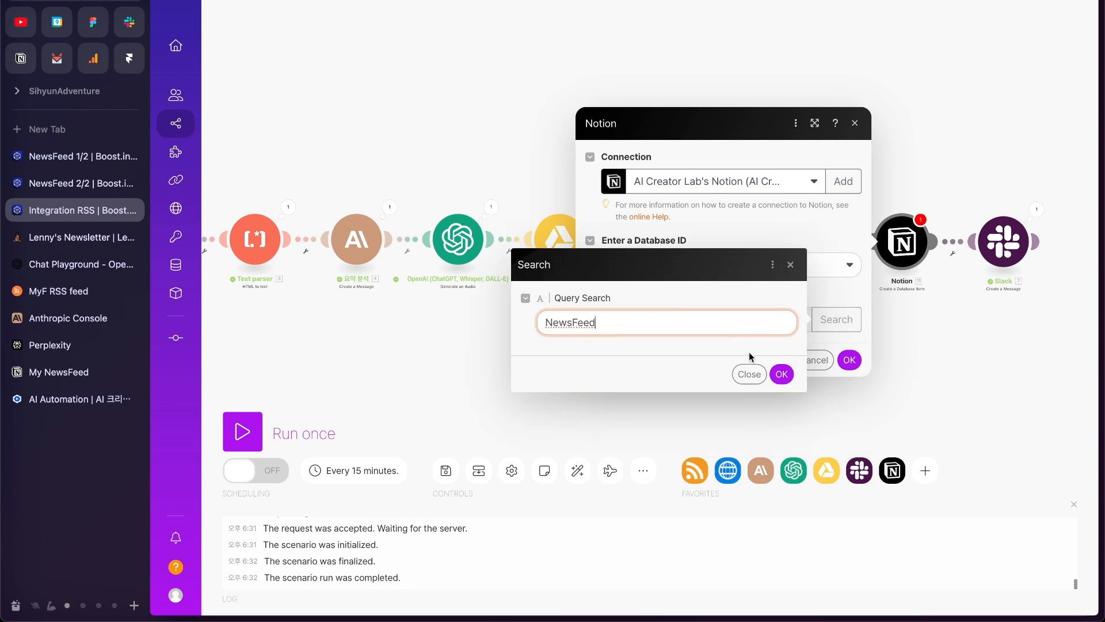
pyautogui.click(781, 374)
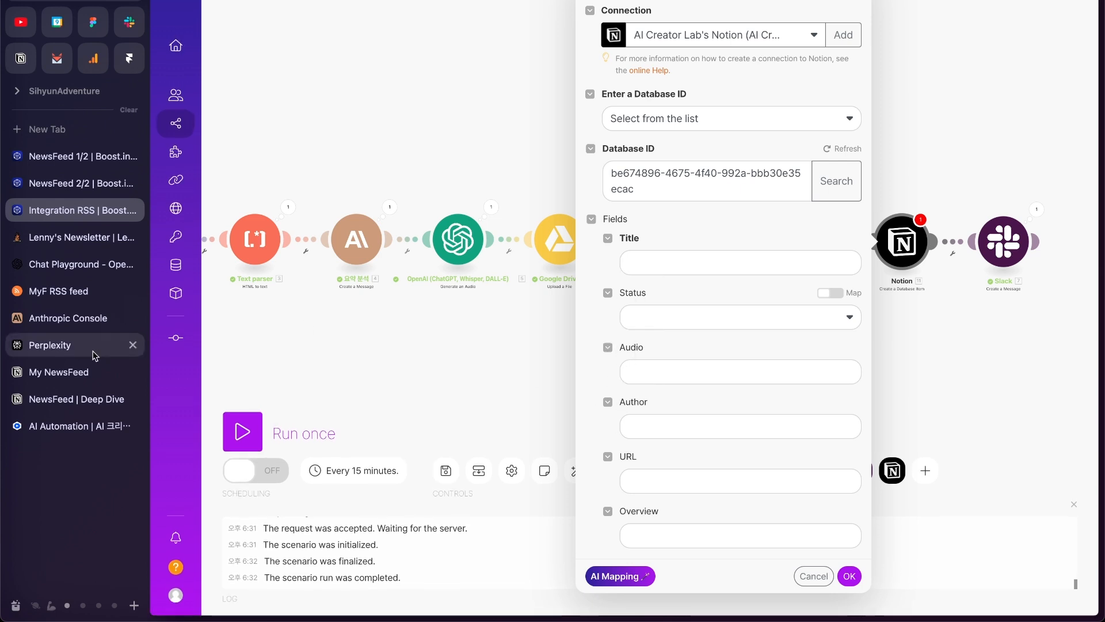
# Step: Review the NewsFeed table's columns from Title to Status in Notion, and go back to the module's field settings
pyautogui.click(87, 372)
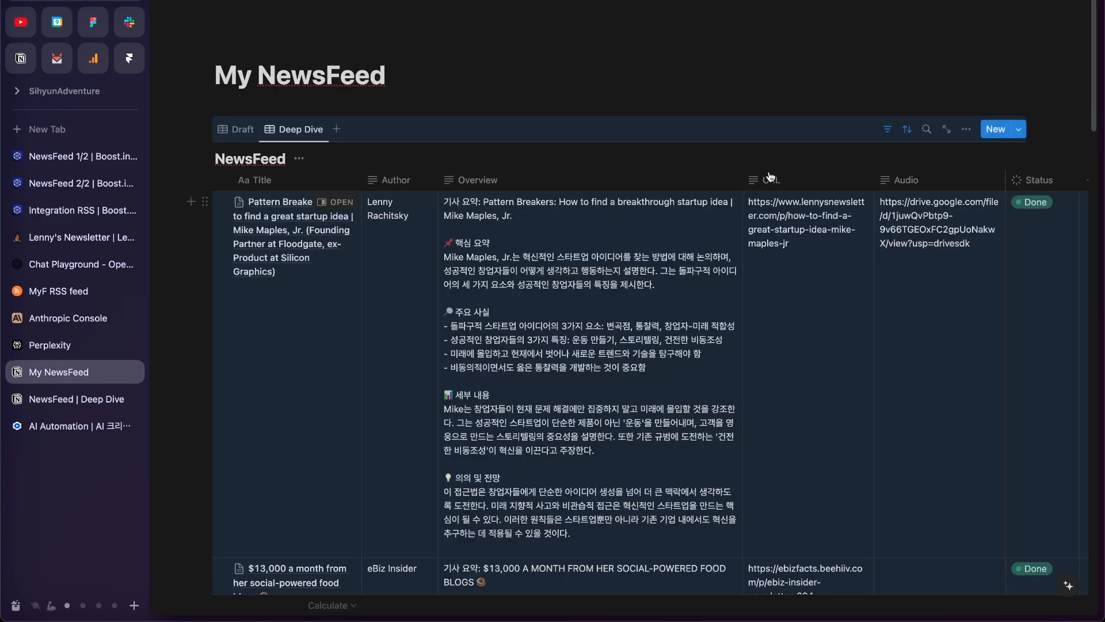
pyautogui.hscroll(3, 748, 190)
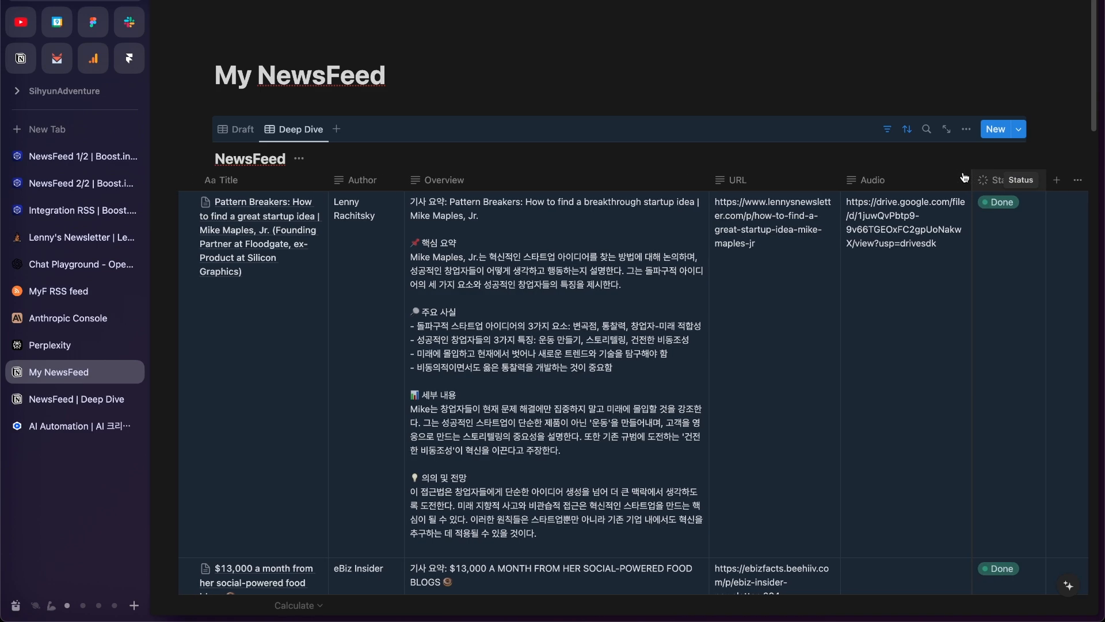
pyautogui.click(73, 213)
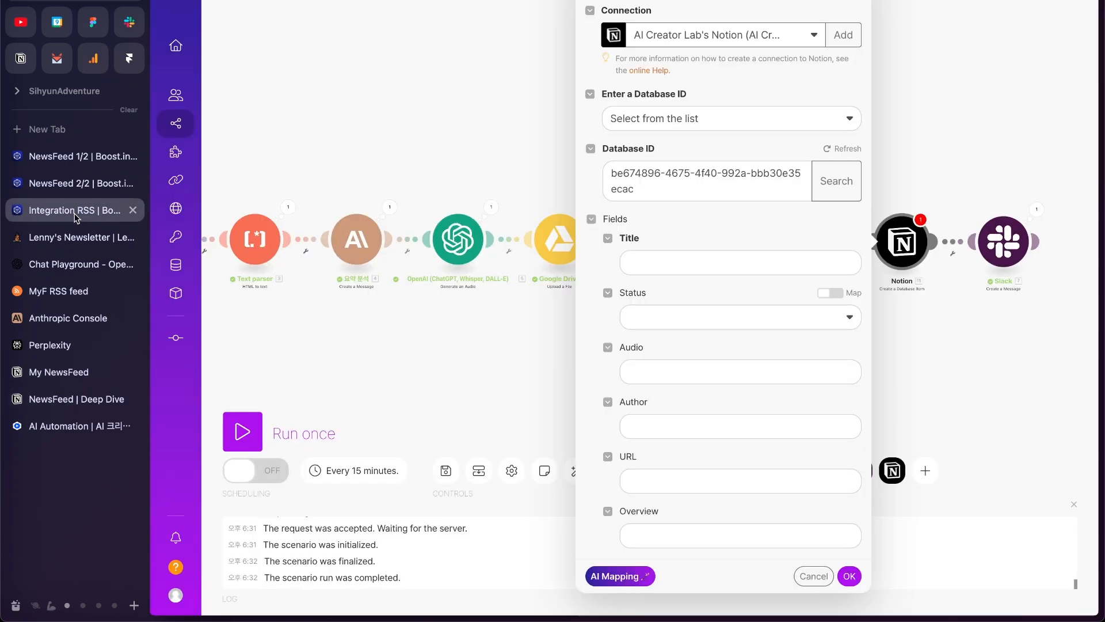
# Step: Map the RSS feed item's Title to the Notion item's Title field, leaving Status empty
pyautogui.click(692, 263)
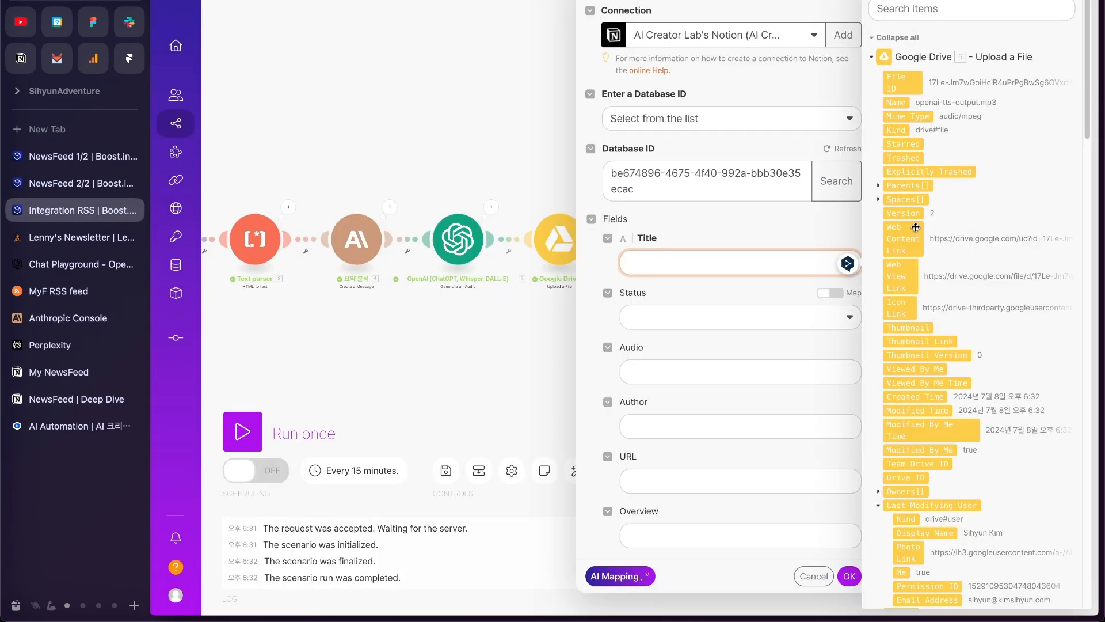
pyautogui.scroll(-15, 960, 351)
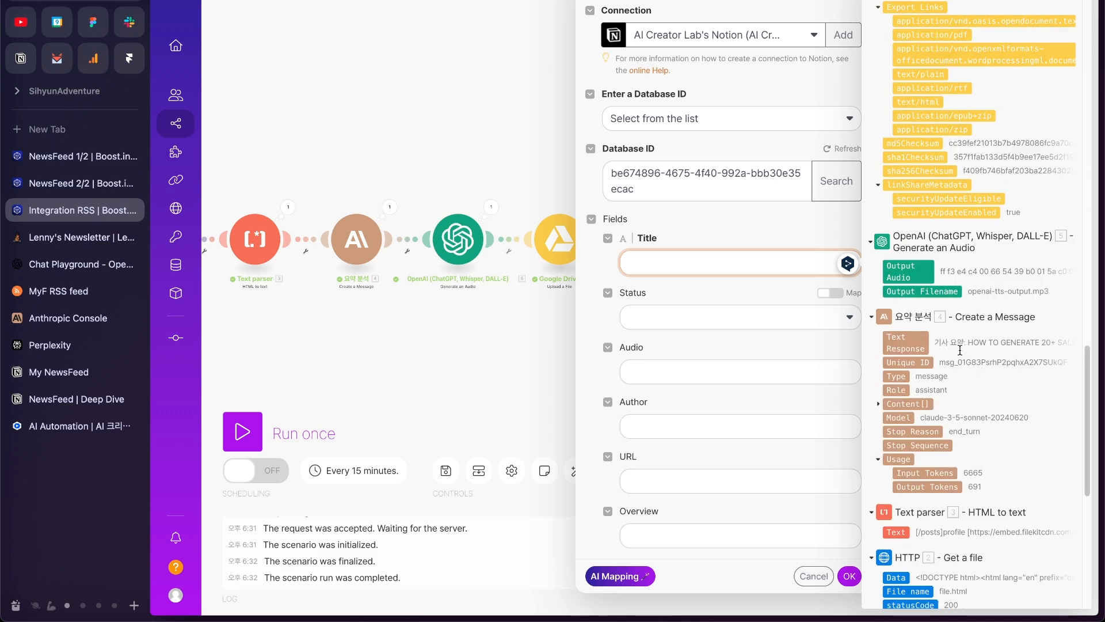
pyautogui.scroll(-5, 960, 350)
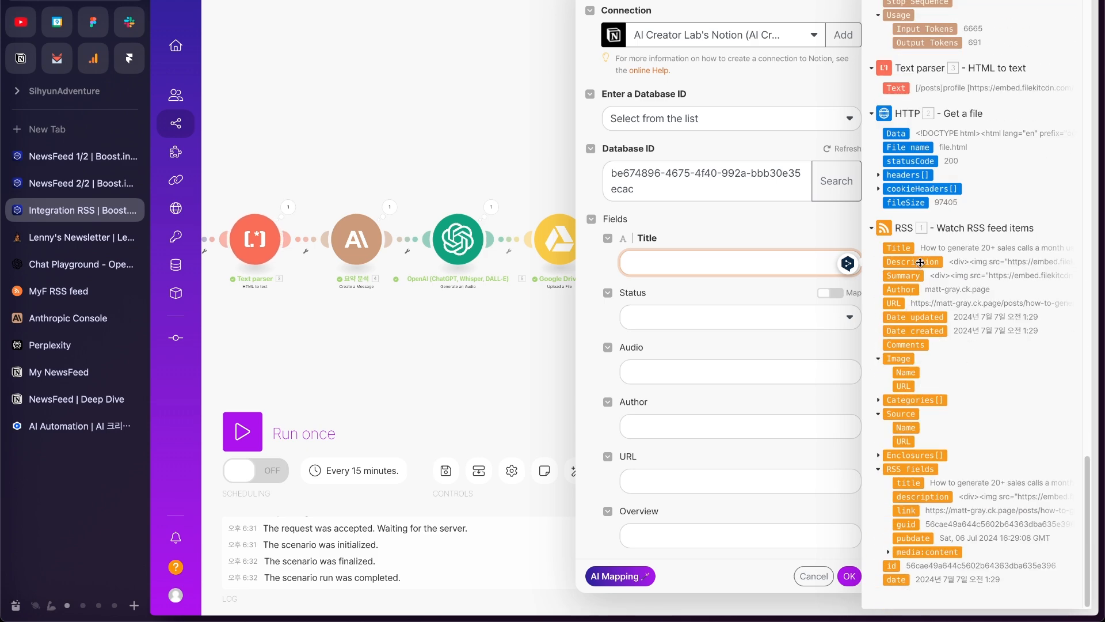
pyautogui.click(901, 247)
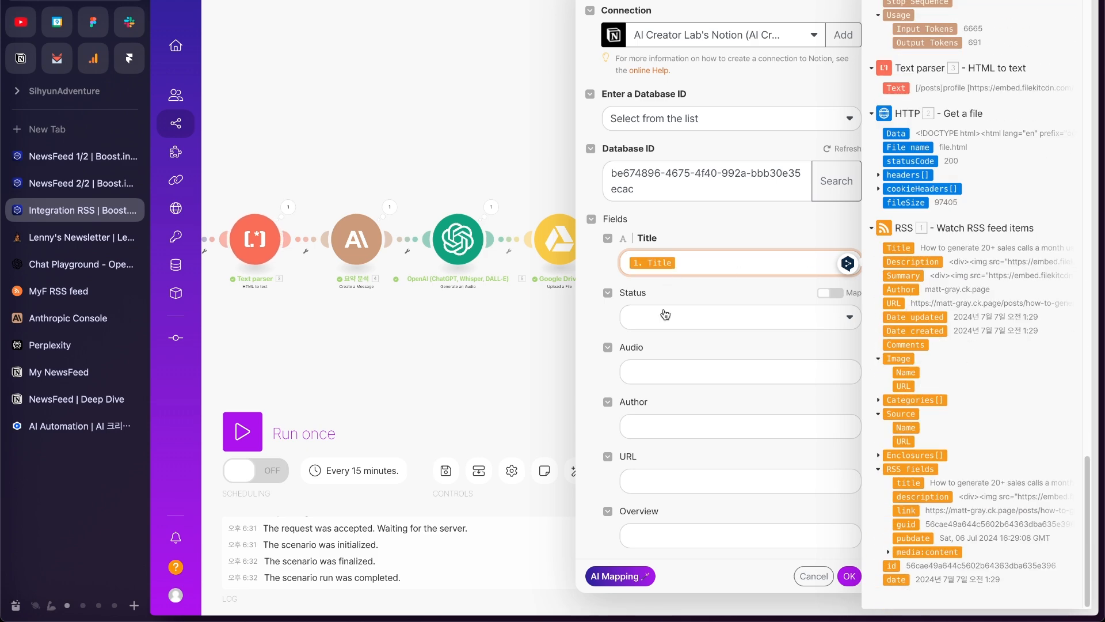
pyautogui.click(656, 320)
pyautogui.click(595, 278)
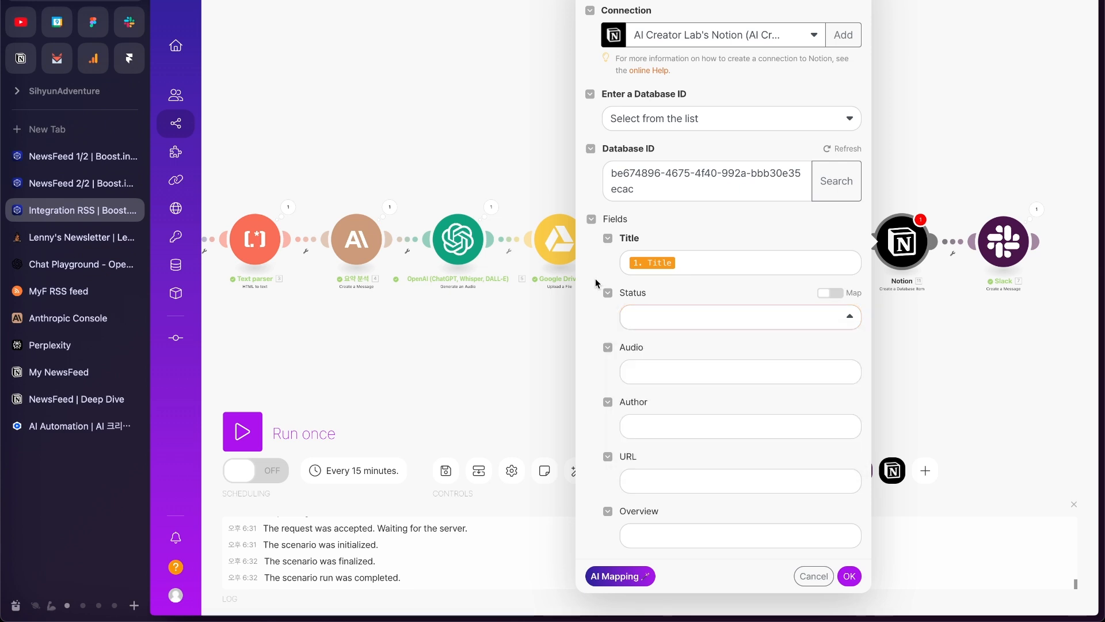
# Step: Map Google Drive's Web View Link to the Audio field and the RSS item's Author to the Author field
pyautogui.click(701, 367)
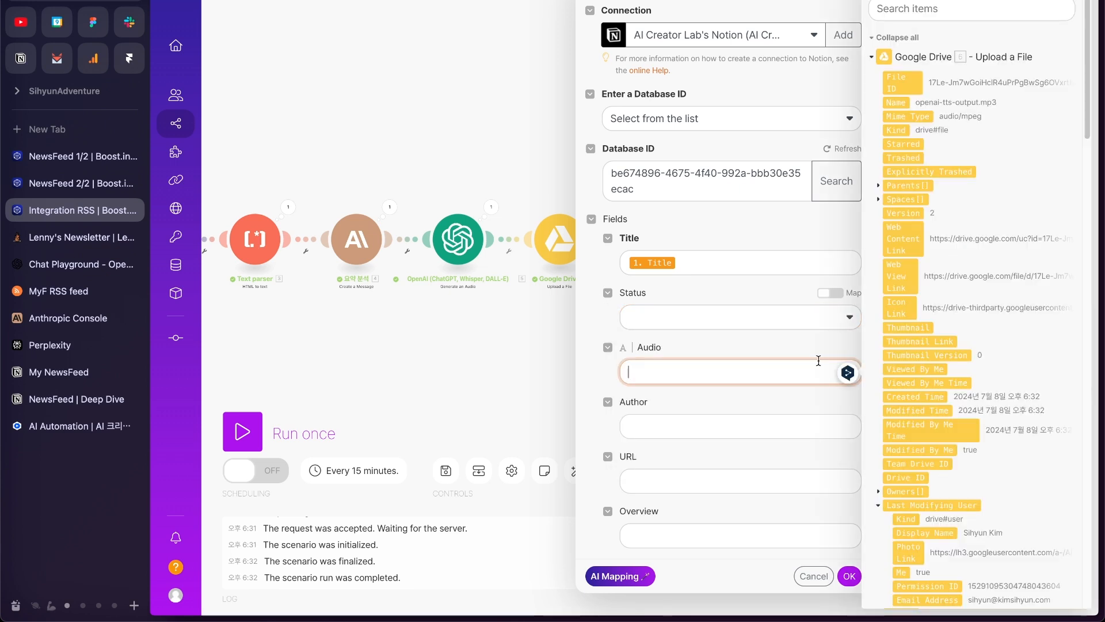
pyautogui.click(901, 282)
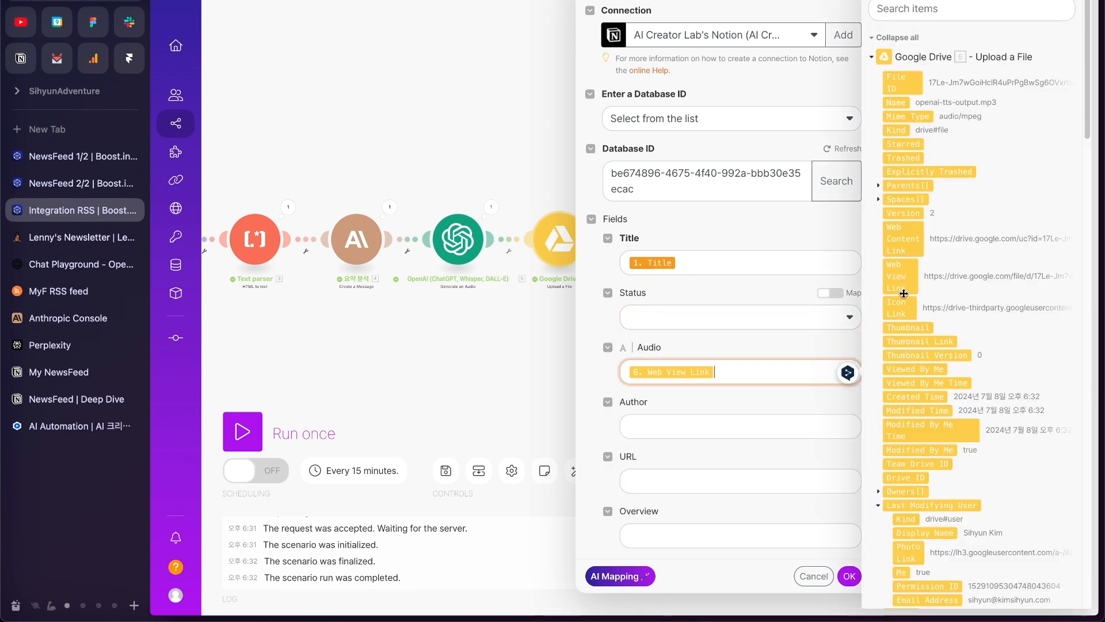
pyautogui.click(650, 424)
pyautogui.scroll(-5, 960, 398)
pyautogui.scroll(-15, 960, 399)
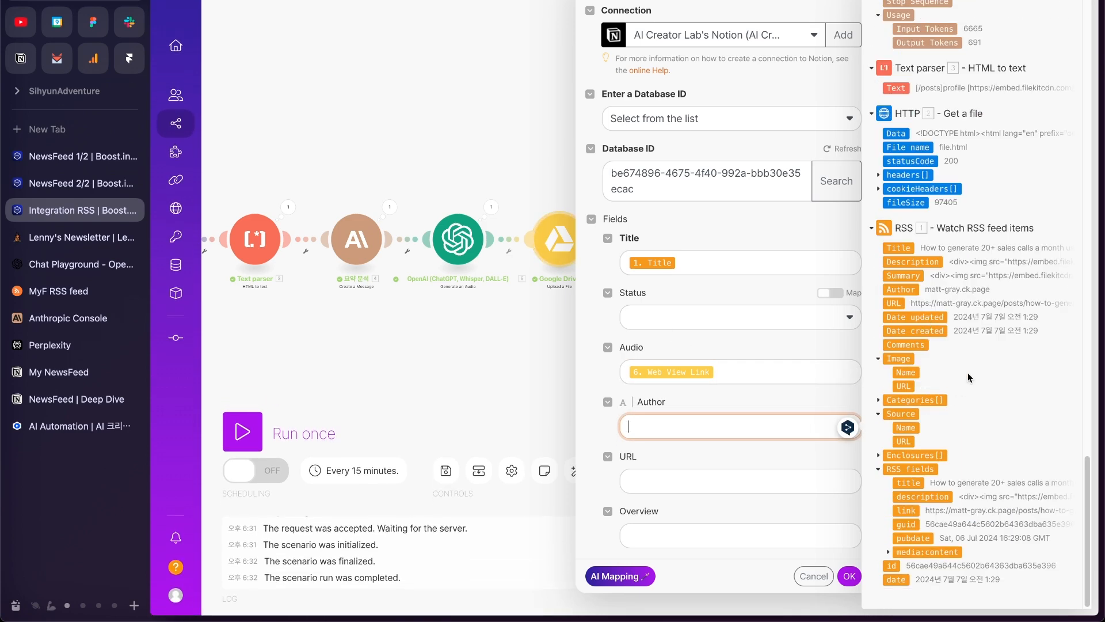
pyautogui.click(903, 289)
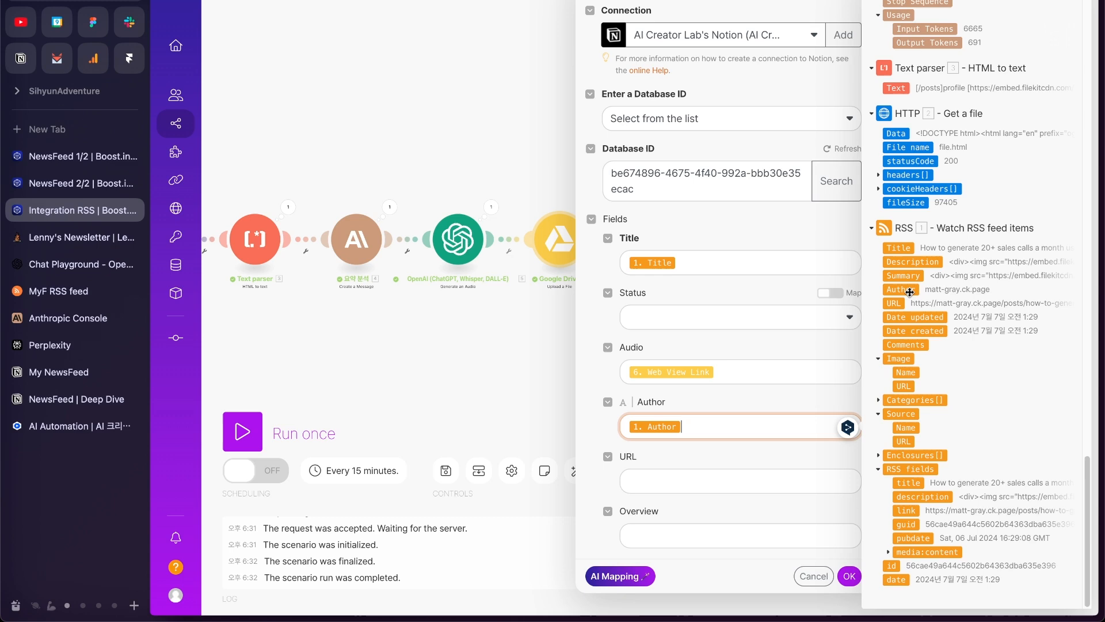
# Step: Map the RSS feed item's URL to the Notion item's URL field
pyautogui.click(671, 475)
pyautogui.scroll(-10, 926, 374)
pyautogui.scroll(-8, 927, 373)
pyautogui.click(895, 302)
# Step: Map the Text inside Content[] of the 요약 분석 module to the Overview field and save the Notion module
pyautogui.click(650, 532)
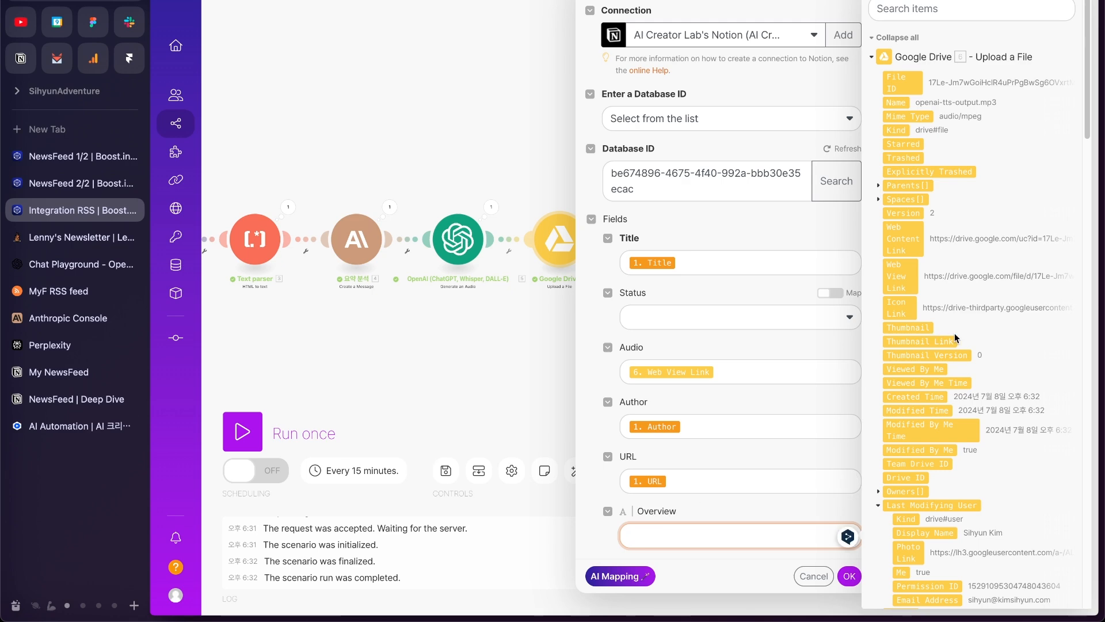
pyautogui.scroll(-15, 959, 334)
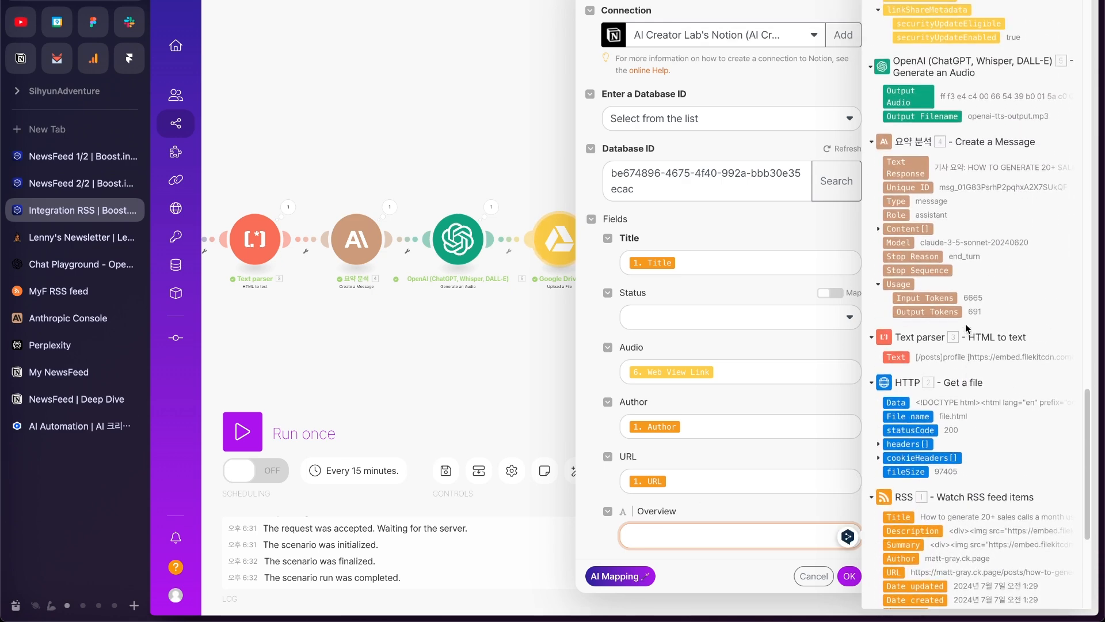
pyautogui.click(878, 229)
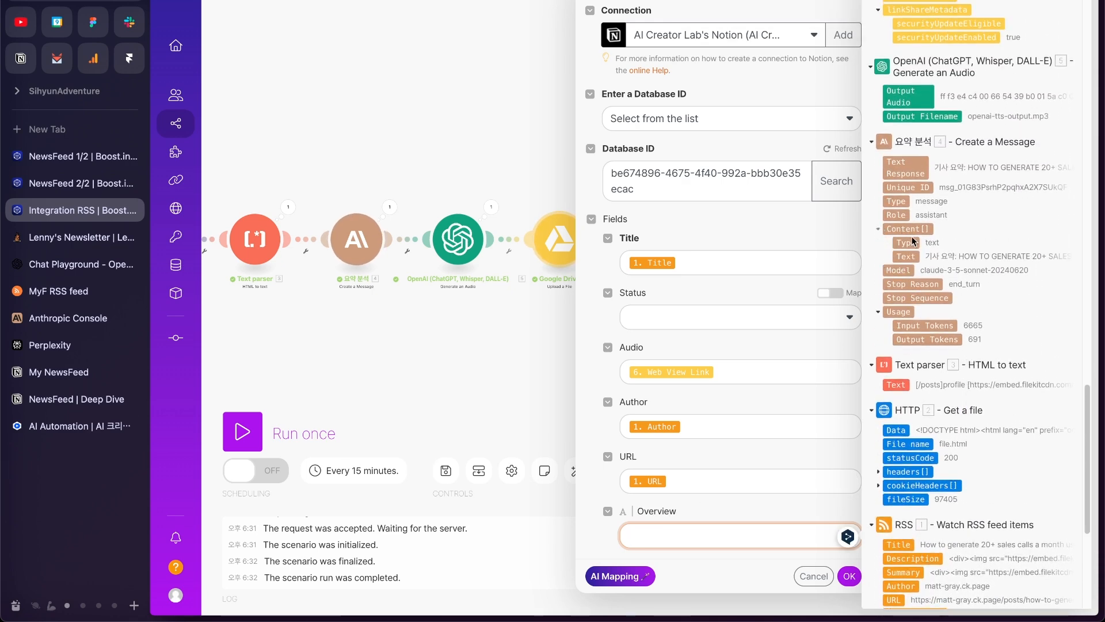
pyautogui.click(910, 257)
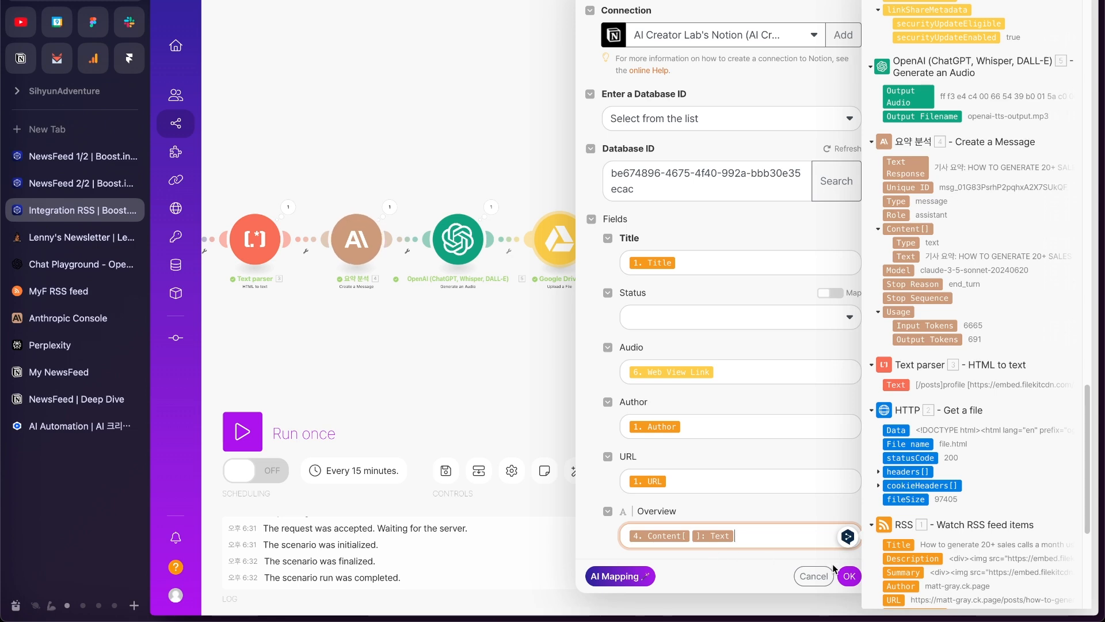
pyautogui.click(848, 577)
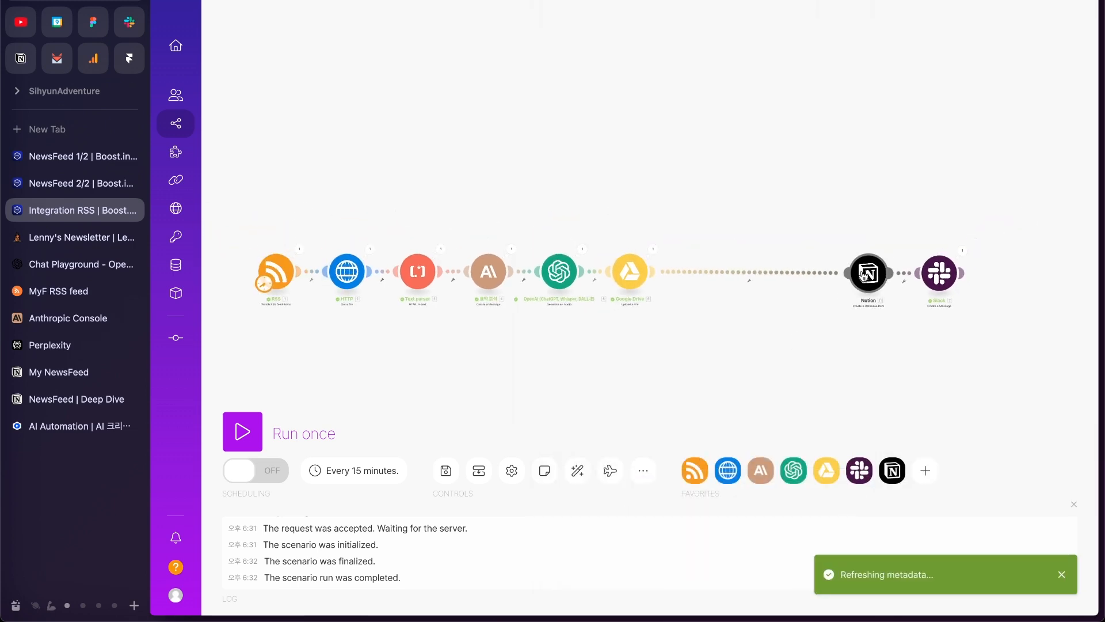
# Step: Set the RSS module to start from "How to generate 20+ sales calls a month using the organic content funnel" and run the scenario once
pyautogui.rightClick(282, 272)
pyautogui.click(378, 322)
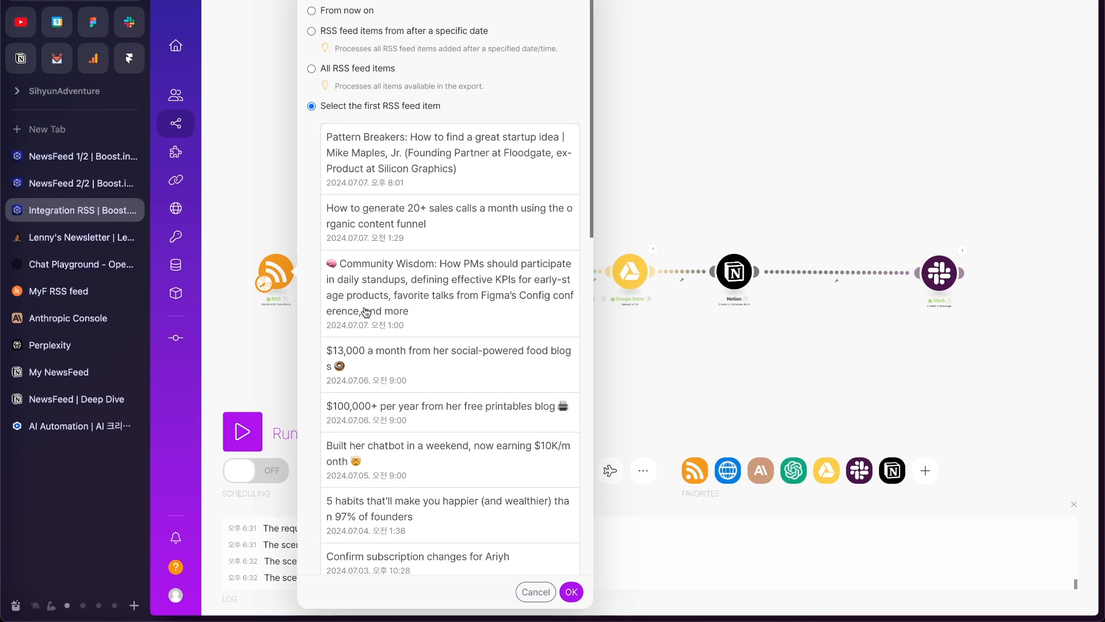
pyautogui.click(446, 232)
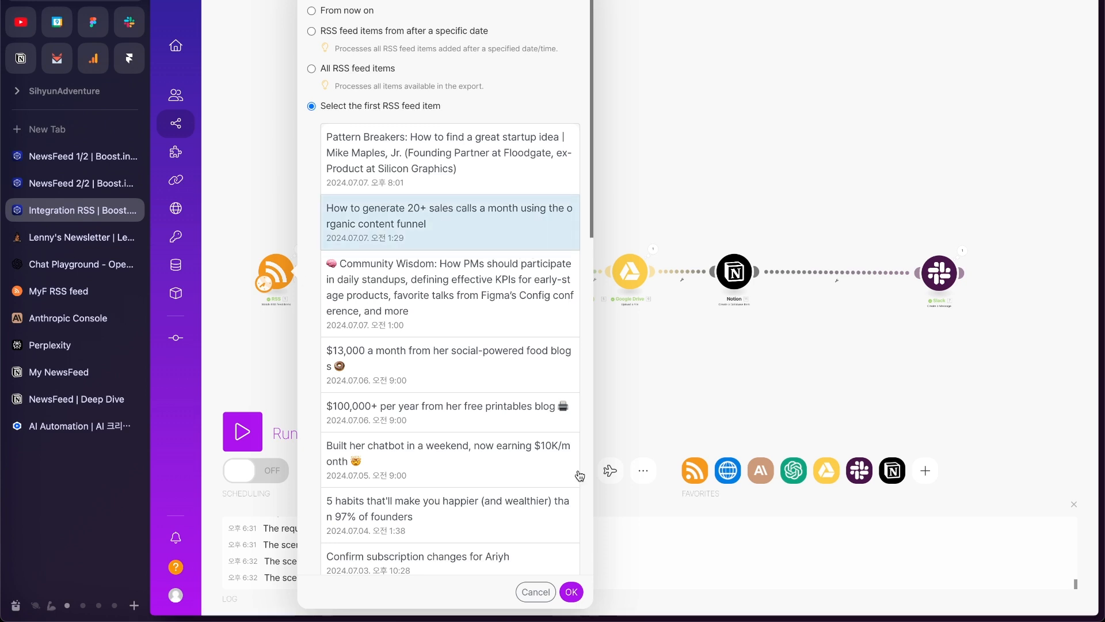
pyautogui.click(571, 591)
pyautogui.click(242, 431)
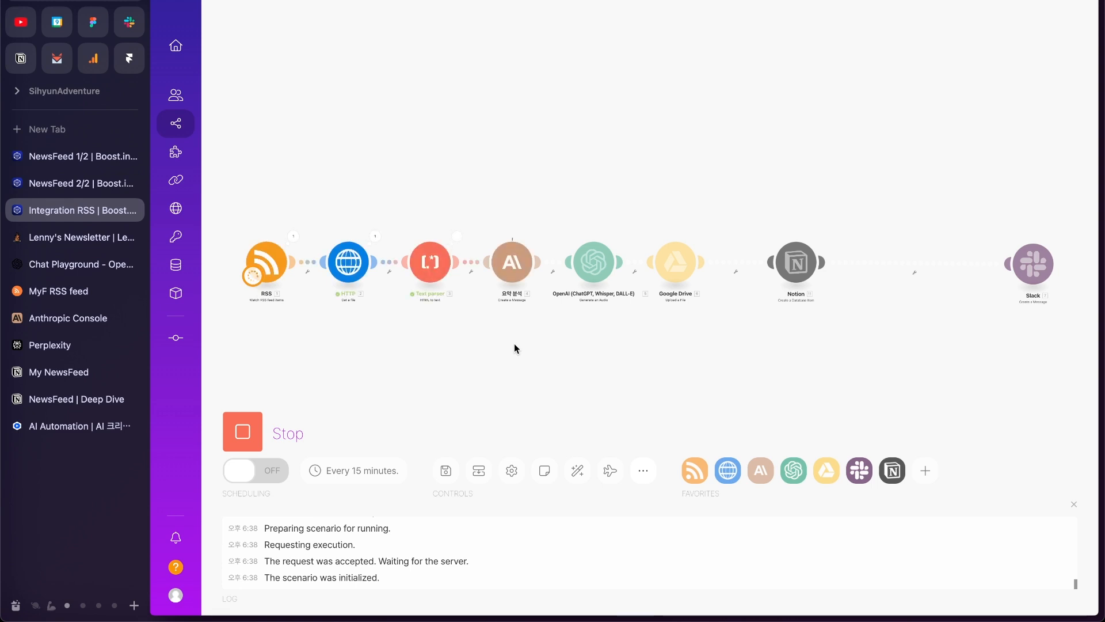
# Step: Examine the full output text of the Text parser module for the article being processed, and close the details
pyautogui.click(453, 233)
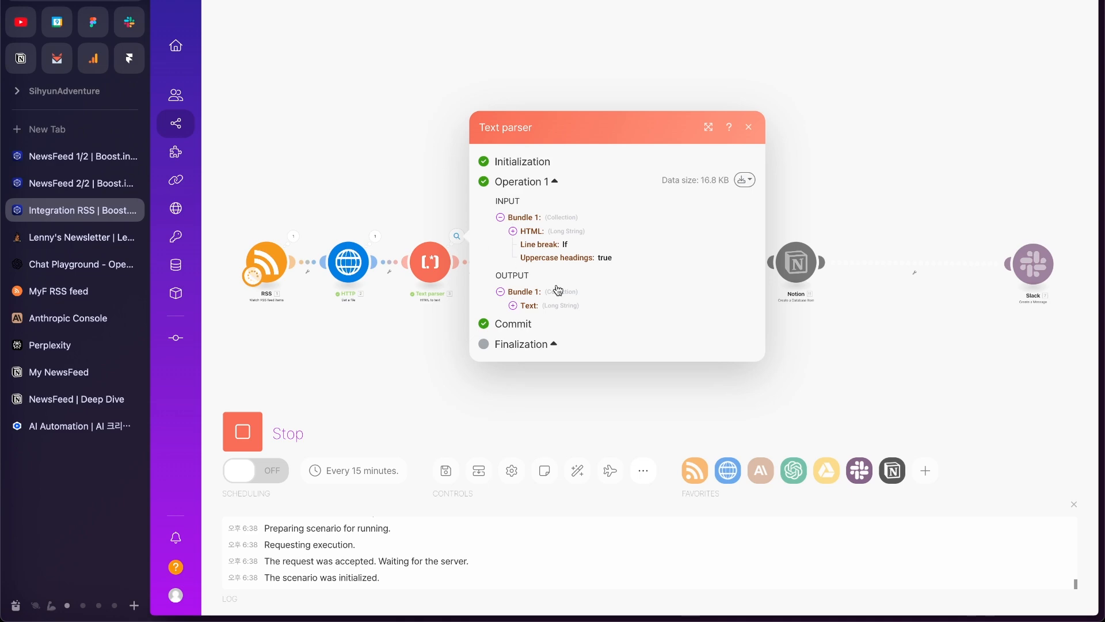
pyautogui.click(513, 301)
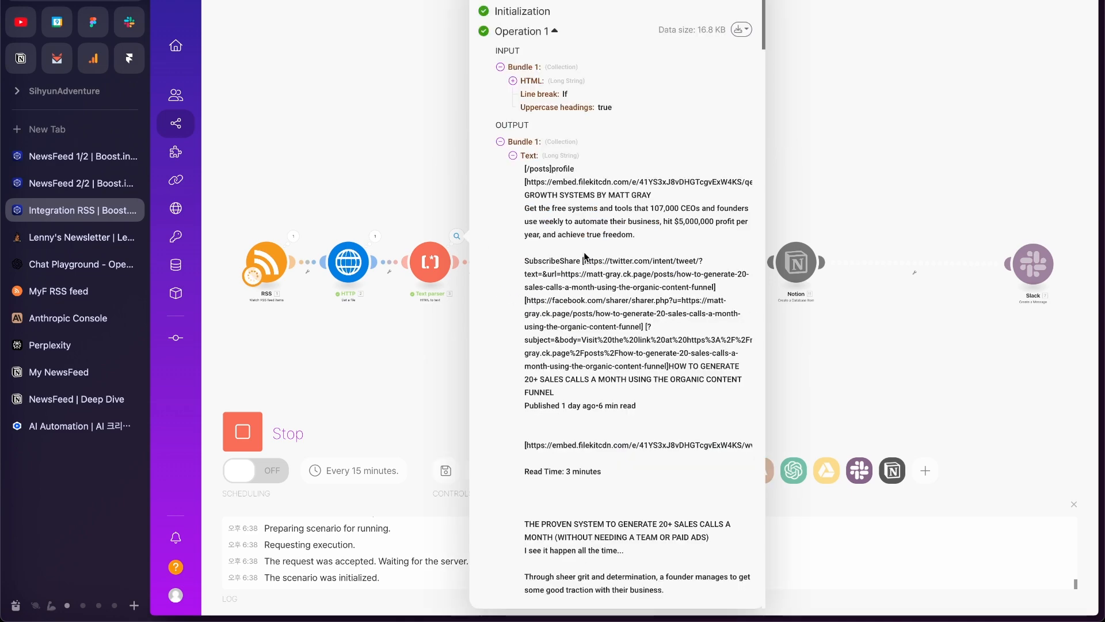
pyautogui.scroll(-7, 584, 257)
pyautogui.scroll(5, 556, 217)
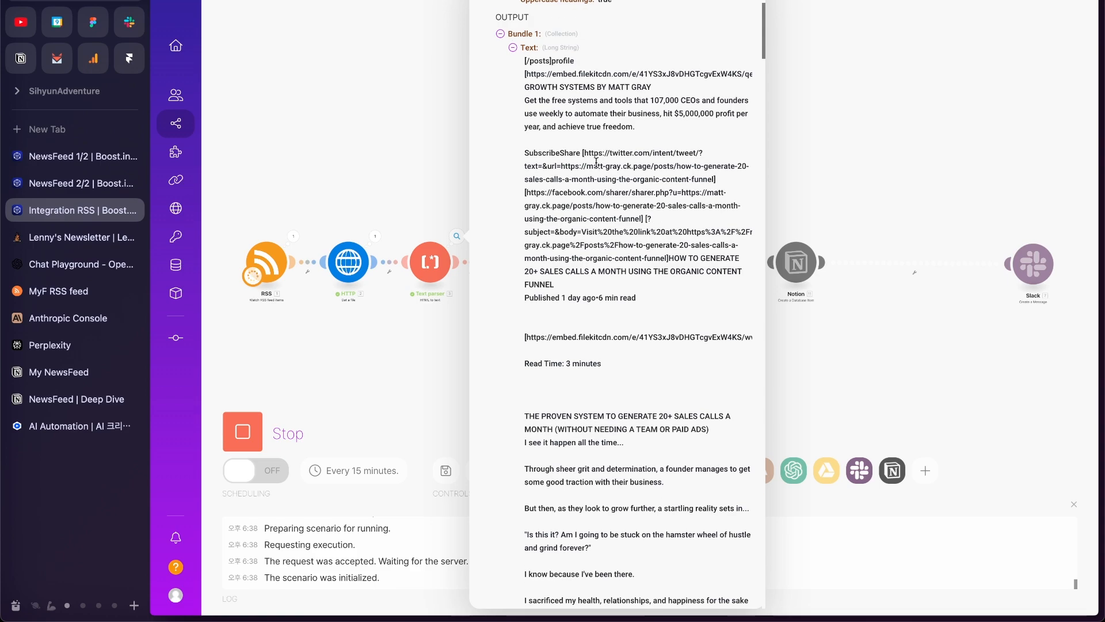
pyautogui.scroll(-12, 617, 276)
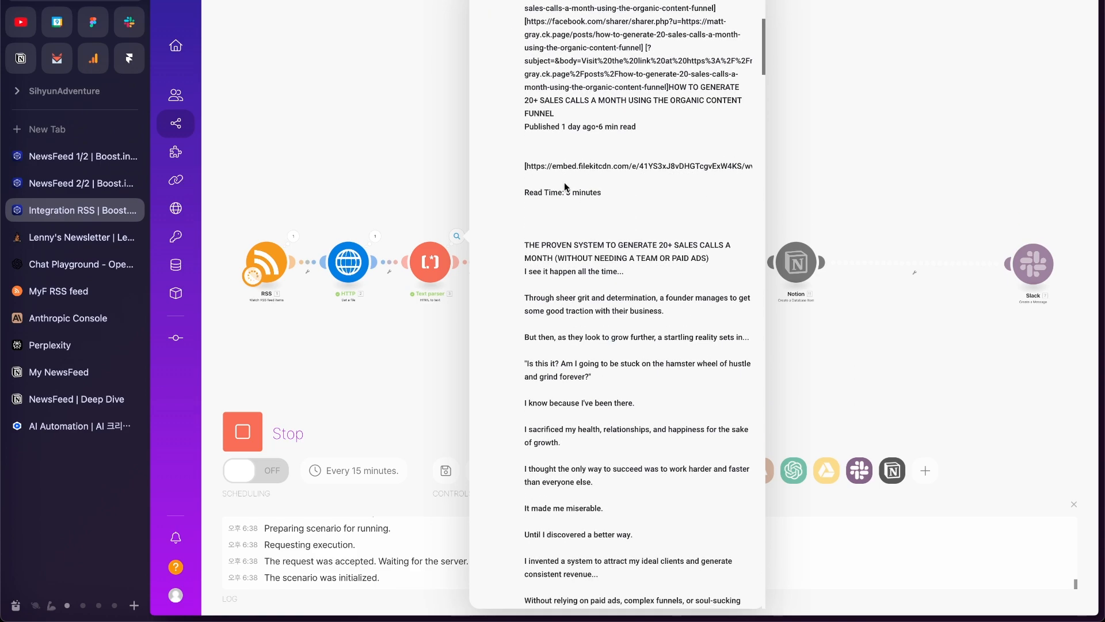
pyautogui.scroll(-20, 544, 136)
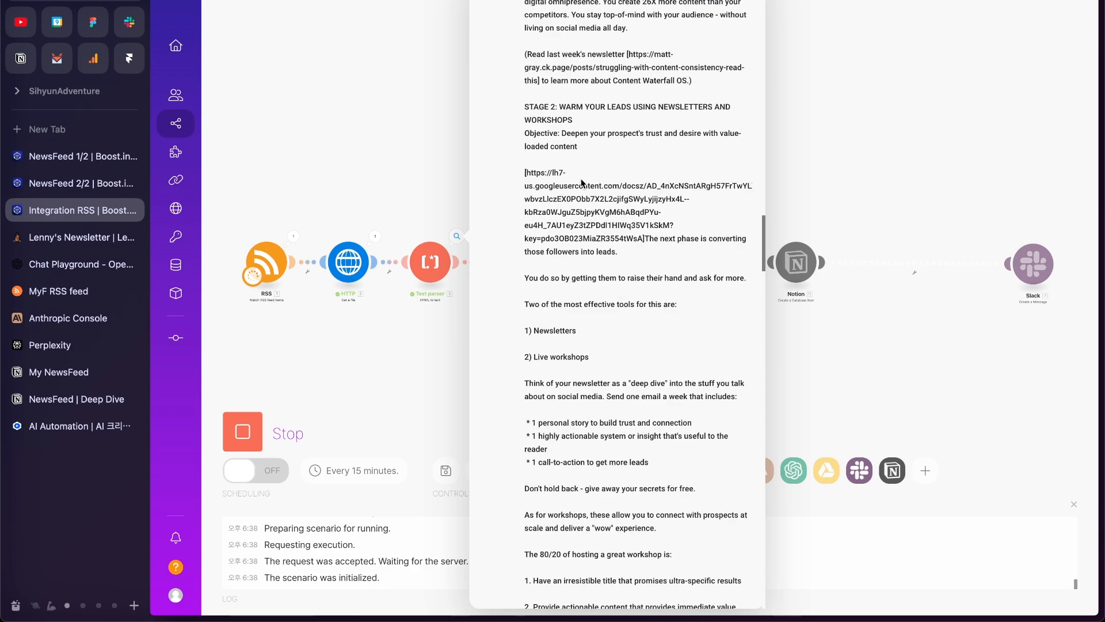
pyautogui.scroll(-1, 578, 184)
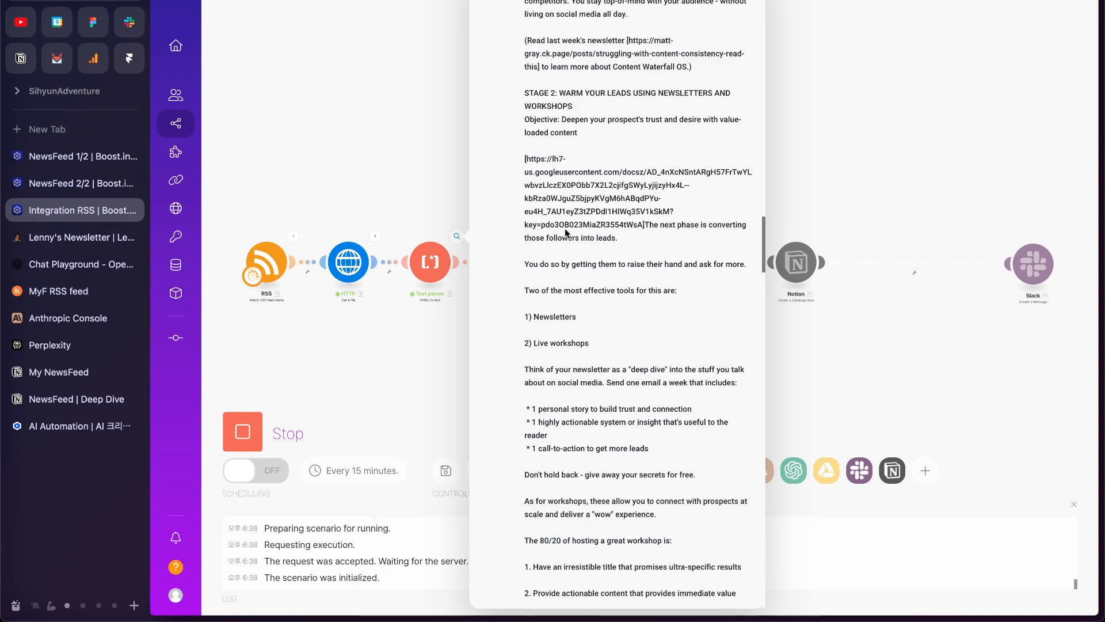
pyautogui.scroll(-10, 566, 235)
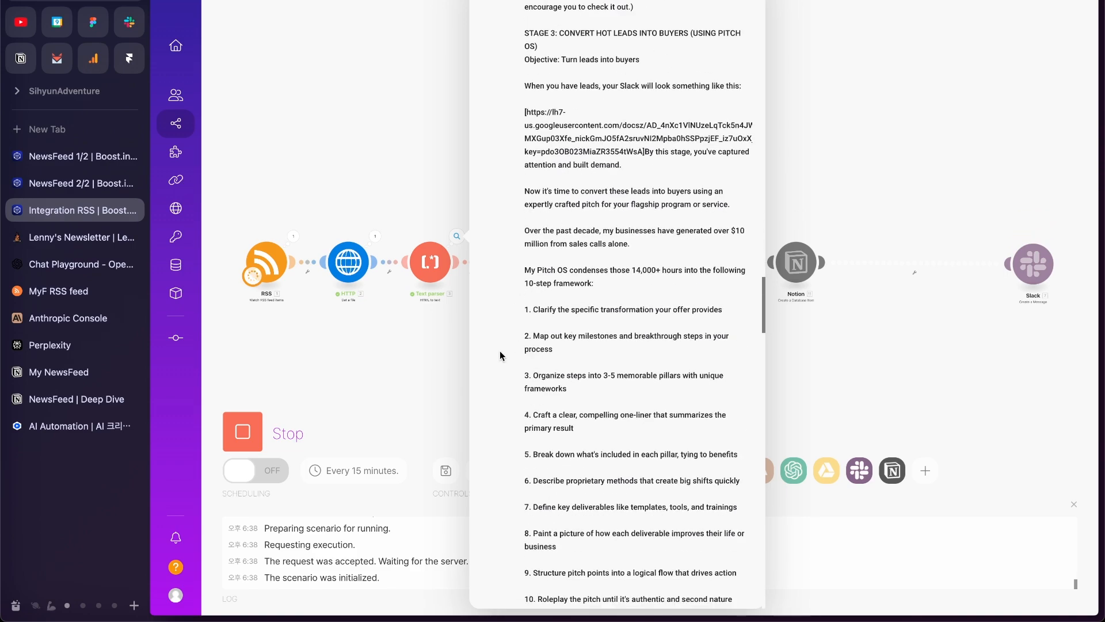
pyautogui.scroll(-10, 583, 346)
pyautogui.scroll(8, 581, 322)
pyautogui.scroll(-2, 591, 313)
pyautogui.scroll(-20, 591, 312)
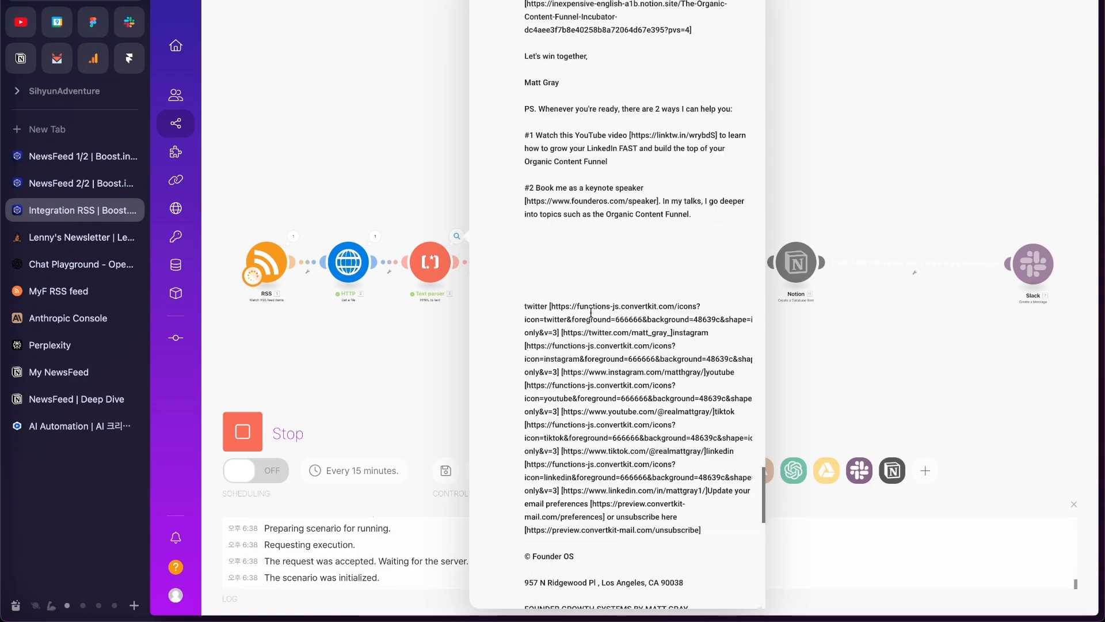
pyautogui.scroll(-3, 594, 314)
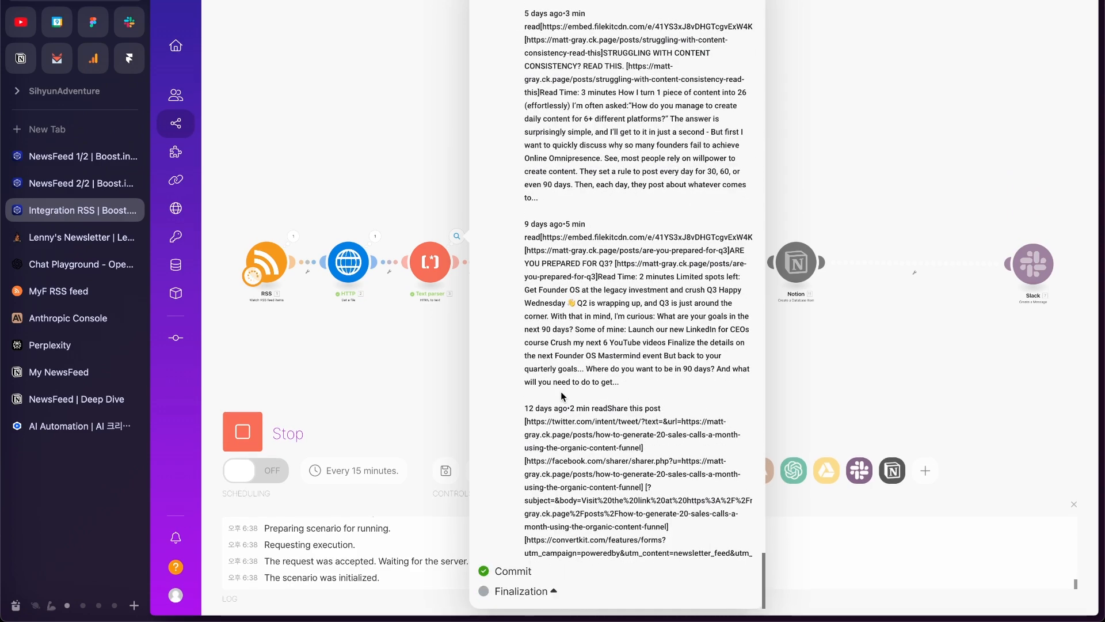
pyautogui.click(434, 385)
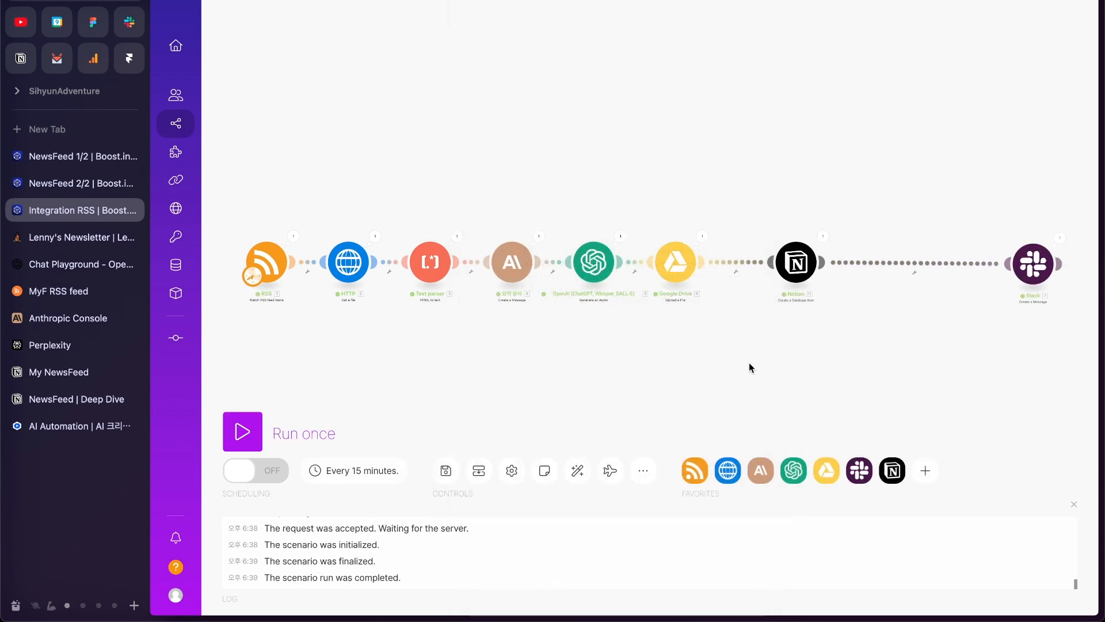
# Step: Inspect the Notion module after the run and open the NewsFeed database in Notion to check the created item
pyautogui.scroll(5, 819, 309)
pyautogui.moveTo(848, 284); pyautogui.dragTo(722, 304)
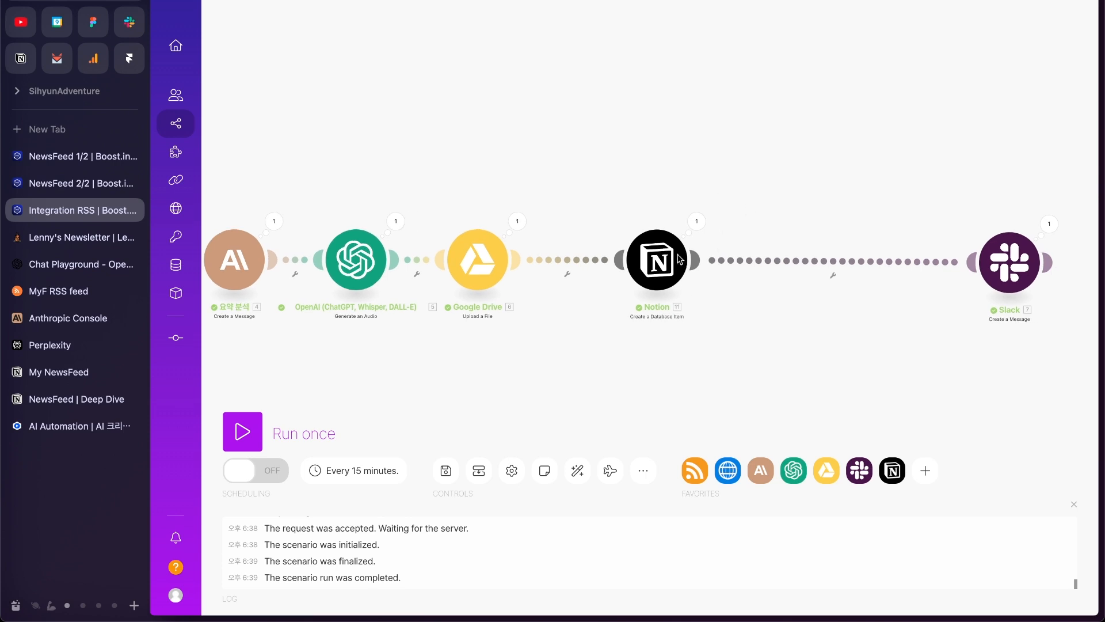
pyautogui.click(74, 399)
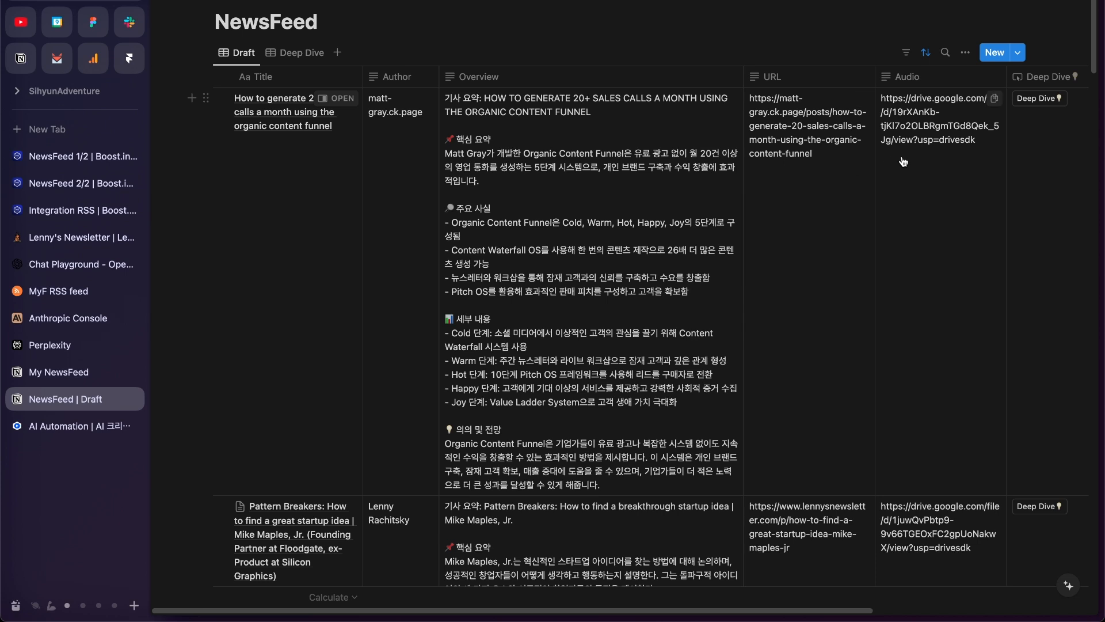
# Step: Switch to Slack and open the Google Drive audio link in the newest message of the news channel
pyautogui.press('super+Tab')
pyautogui.click(465, 276)
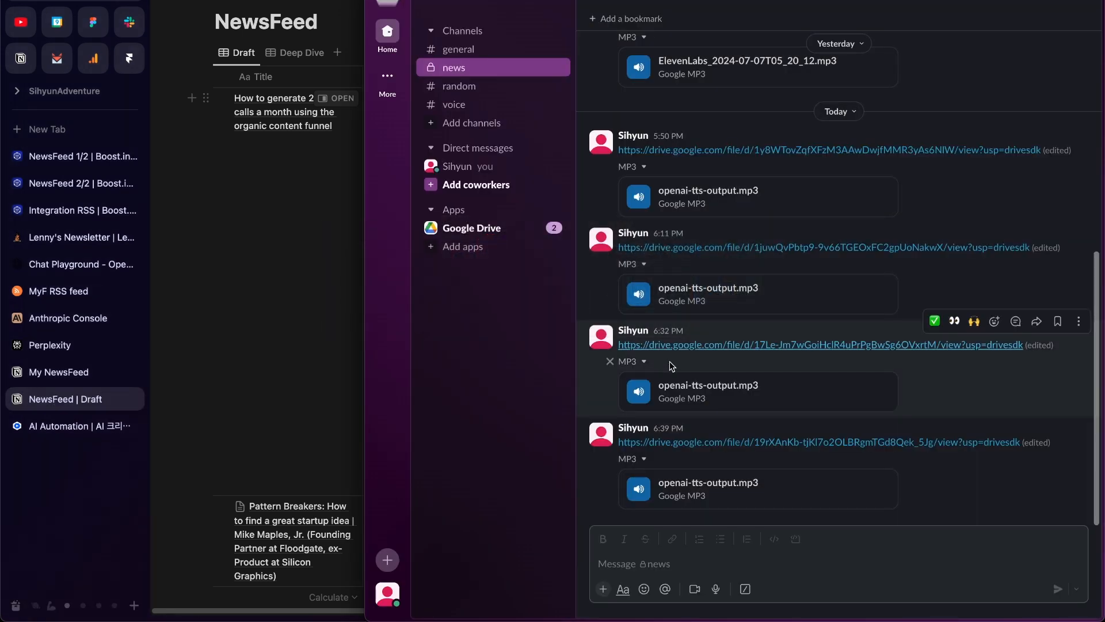
pyautogui.click(731, 444)
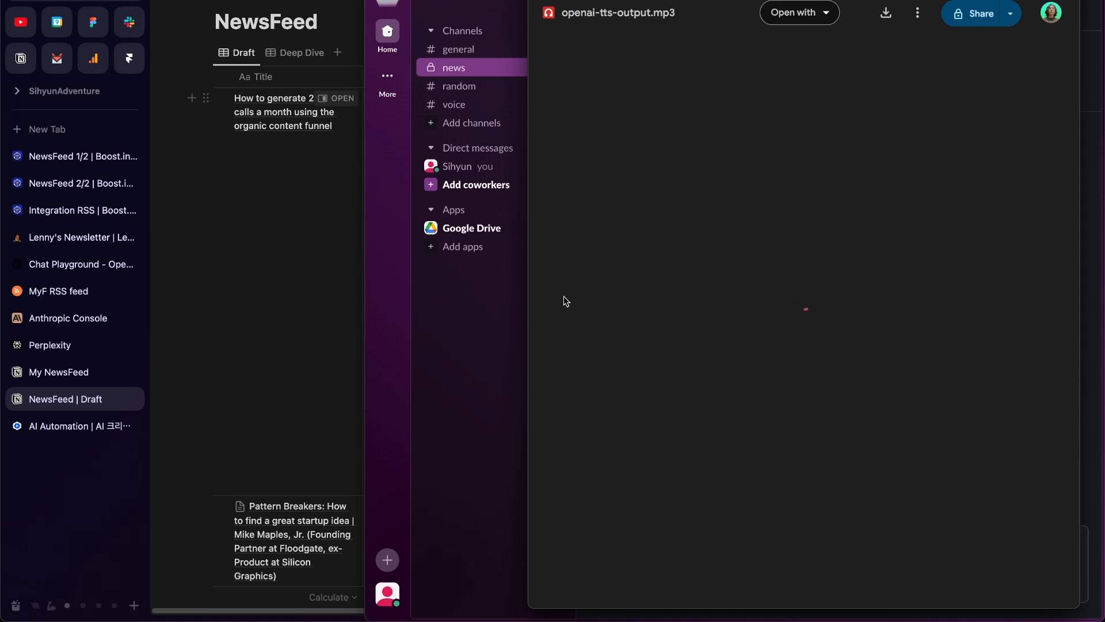
pyautogui.click(318, 253)
pyautogui.press('super+Tab')
pyautogui.click(342, 339)
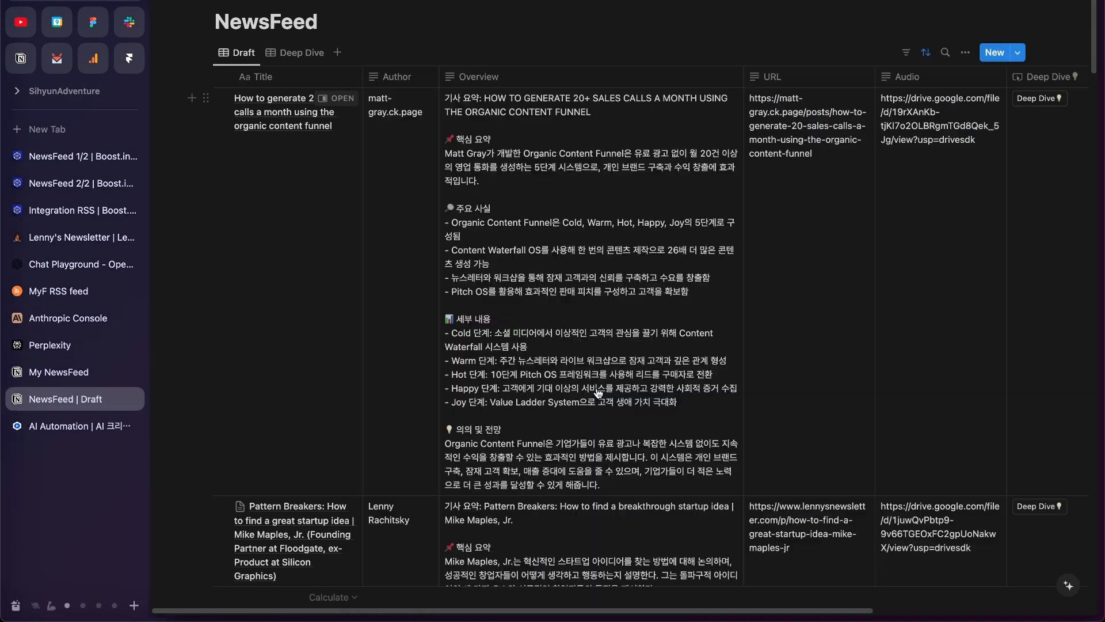
pyautogui.press('super+Tab')
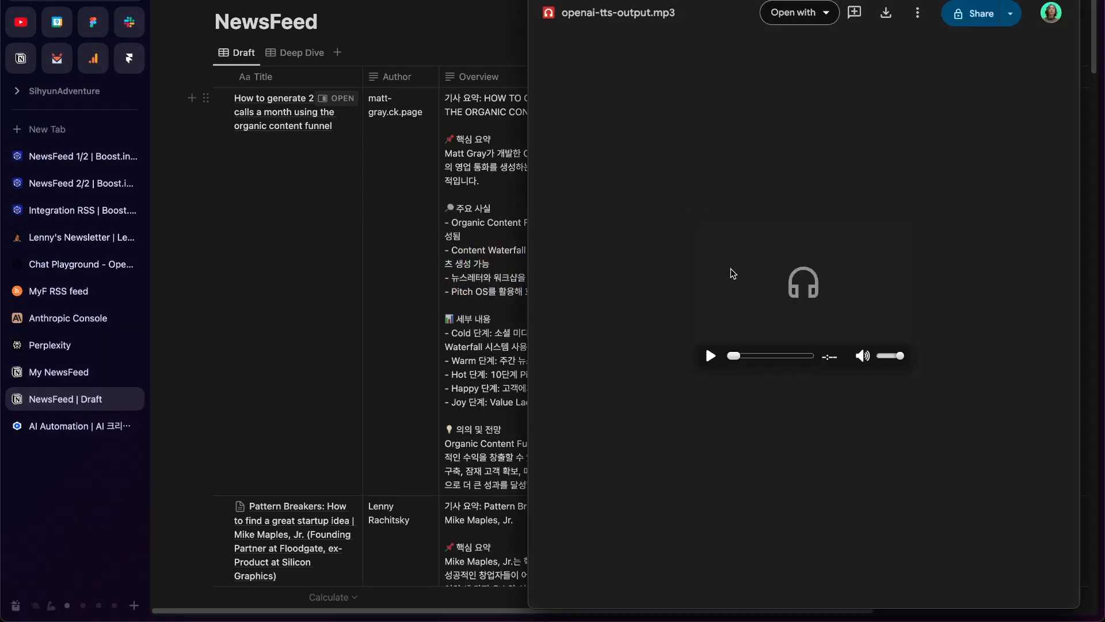
# Step: Listen to the start of openai-tts-output.mp3, pause it and return to the NewsFeed database
pyautogui.click(710, 356)
pyautogui.click(463, 144)
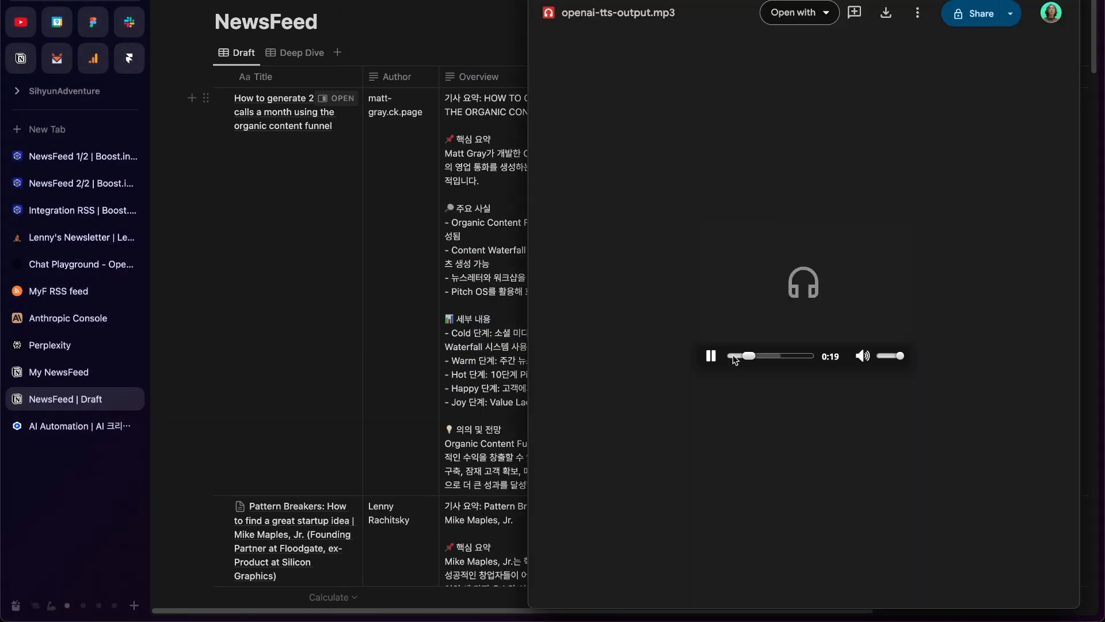
pyautogui.click(711, 355)
pyautogui.click(409, 264)
# Step: Examine the Overview summary of the "How to generate 20+ sales calls" article and glance at the NewsFeed 2/2 scenario
pyautogui.click(564, 172)
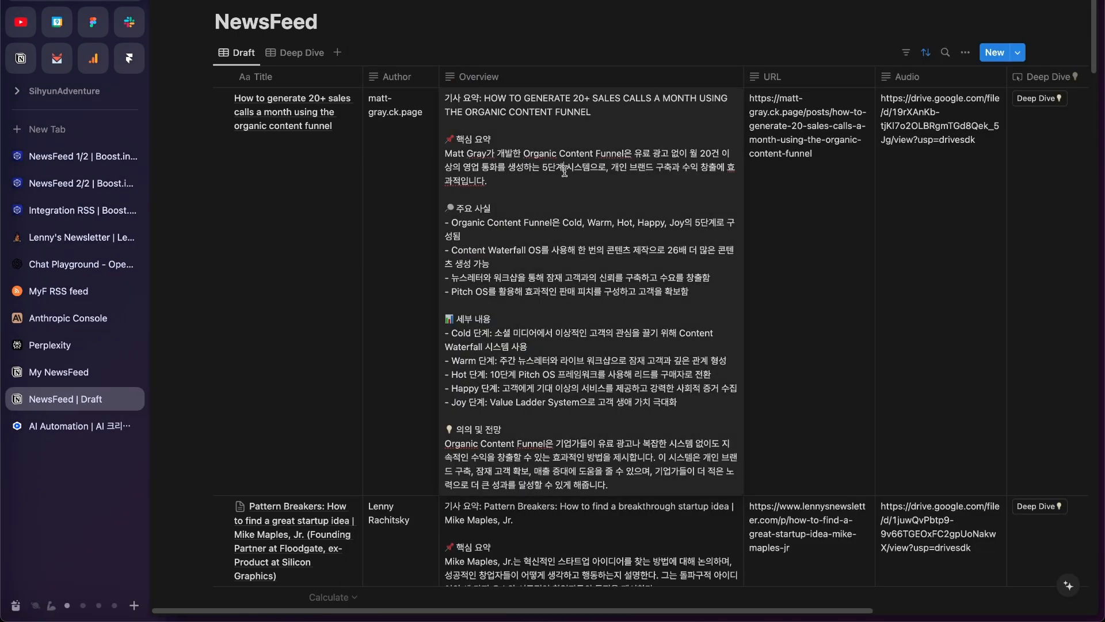
pyautogui.click(523, 167)
pyautogui.moveTo(700, 153); pyautogui.dragTo(712, 154)
pyautogui.click(705, 154)
pyautogui.click(635, 233)
pyautogui.click(75, 176)
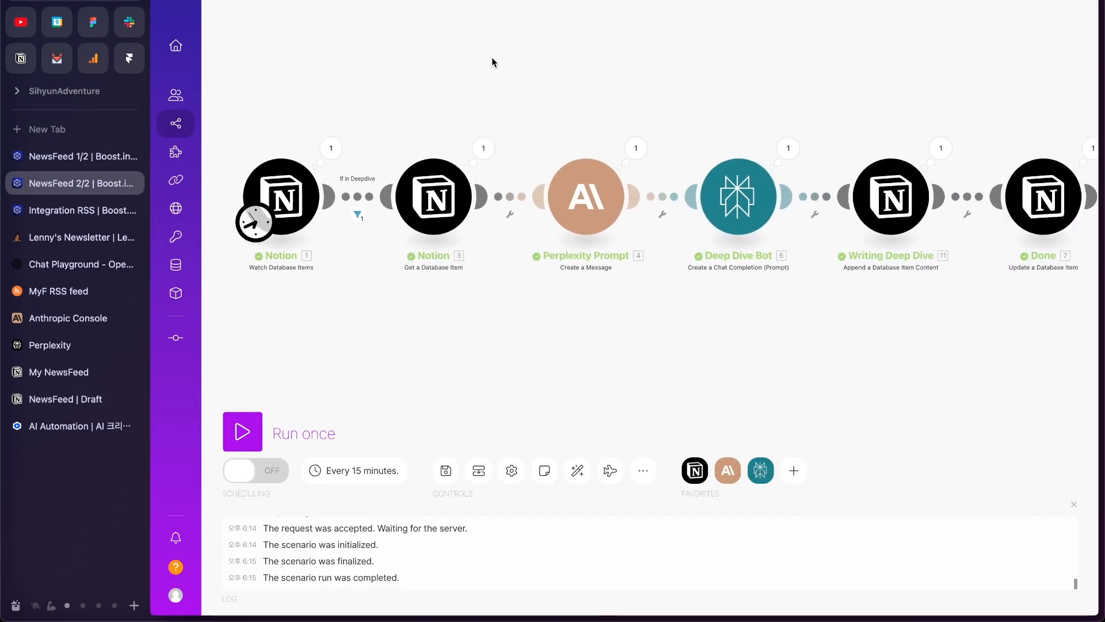
pyautogui.click(84, 399)
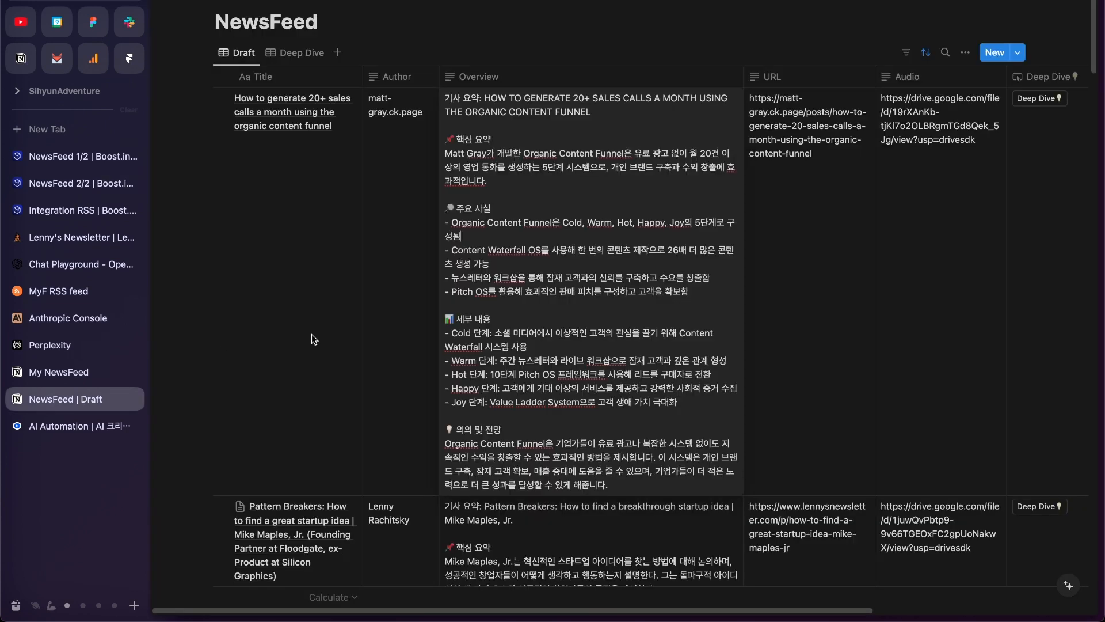
pyautogui.click(724, 237)
pyautogui.press('Escape')
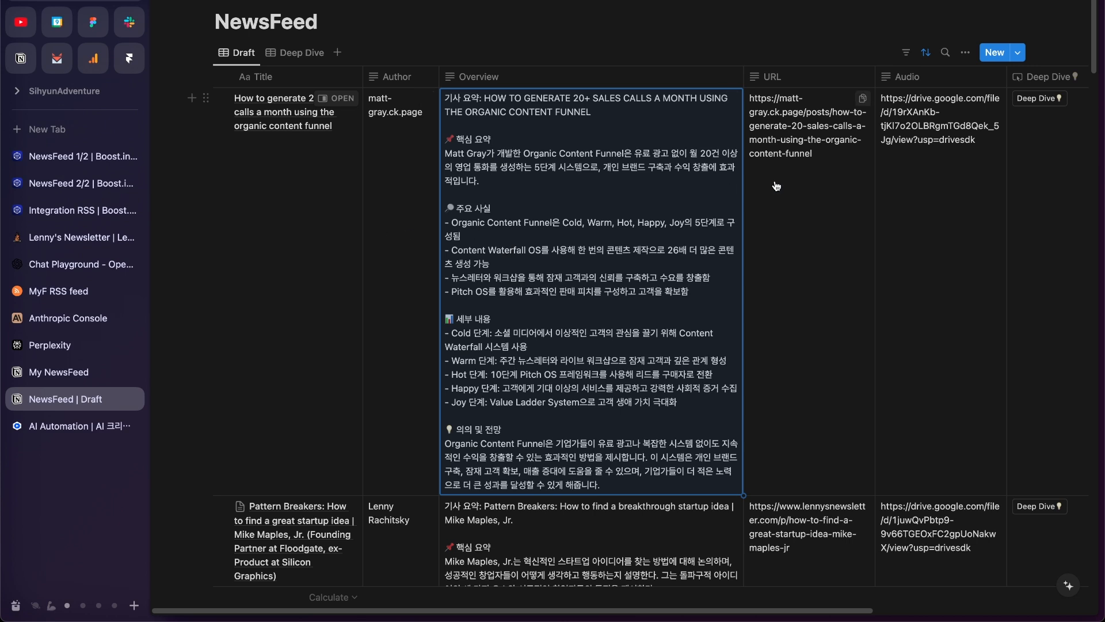
# Step: Add a Button property to the NewsFeed database and name it Deep Dive
pyautogui.hscroll(5, 860, 98)
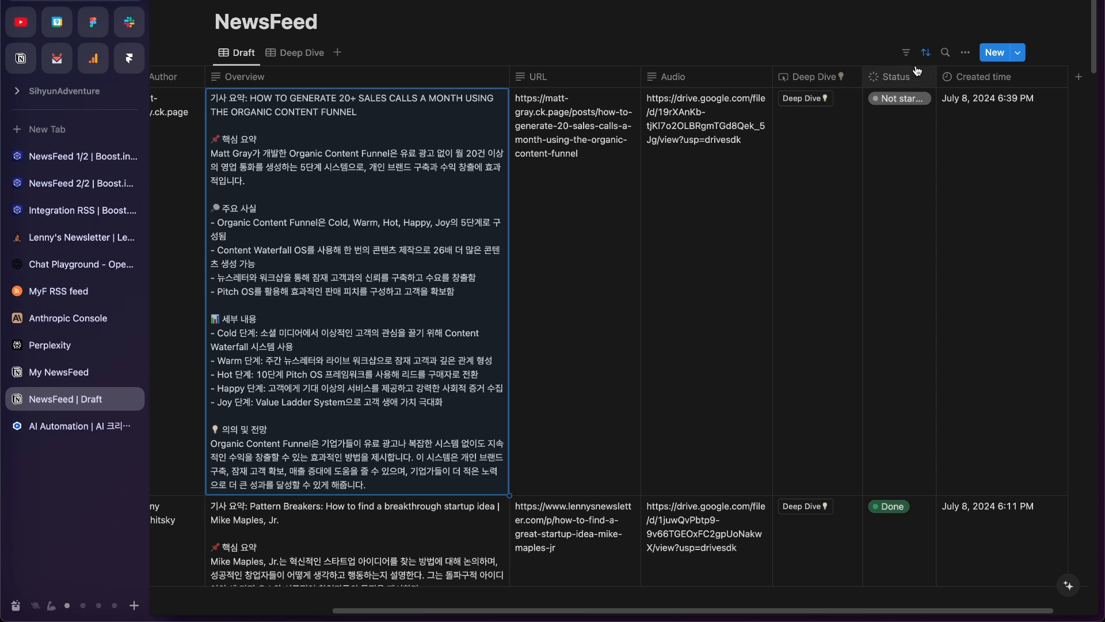
pyautogui.hscroll(1, 823, 136)
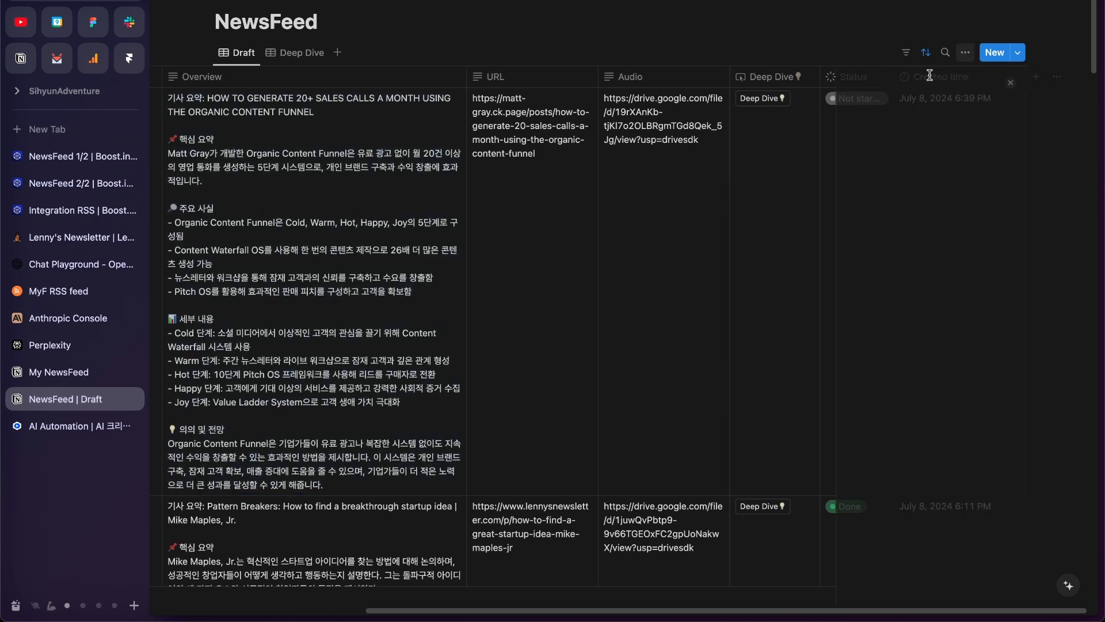
pyautogui.click(1036, 76)
pyautogui.write('button')
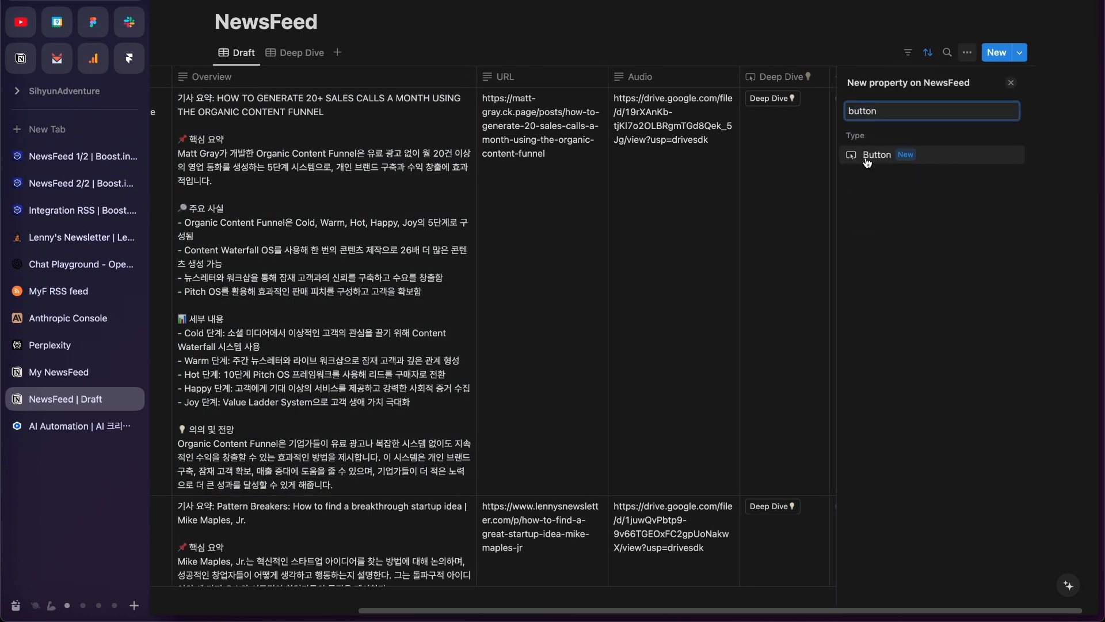
pyautogui.click(867, 163)
pyautogui.click(912, 108)
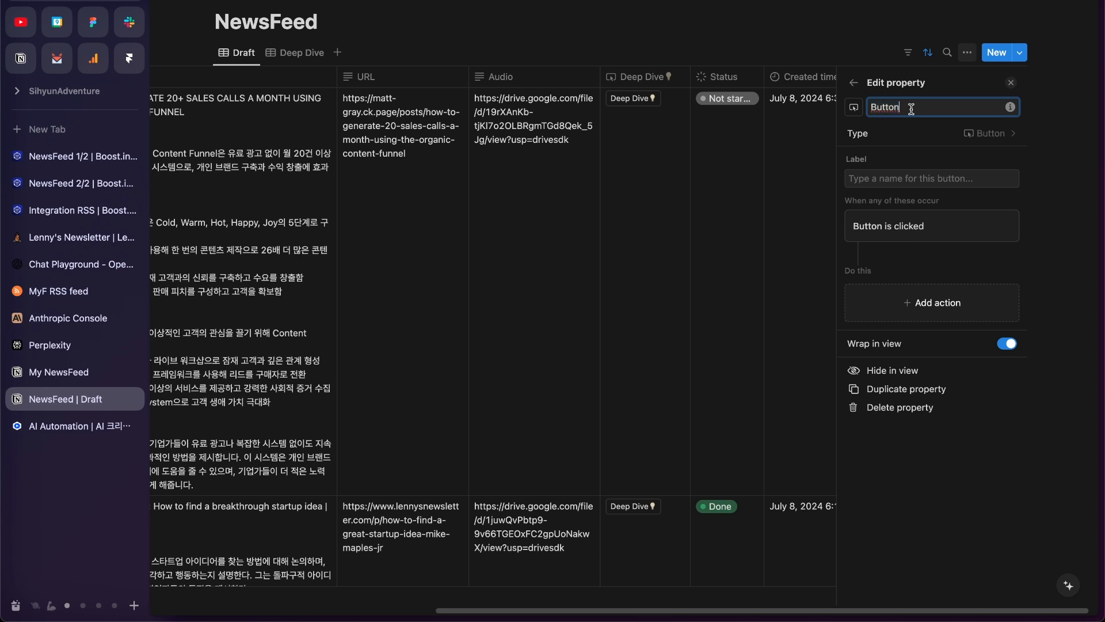
pyautogui.press('BackSpace')
pyautogui.press('BackSpace')
pyautogui.press('BackSpace')
pyautogui.press('BackSpace')
pyautogui.press('BackSpace')
pyautogui.press('BackSpace')
pyautogui.write('Deep')
# Step: Configure the new button to set this page's Status to Ready🔥, and trigger it for the sales calls article
pyautogui.click(949, 223)
pyautogui.click(919, 300)
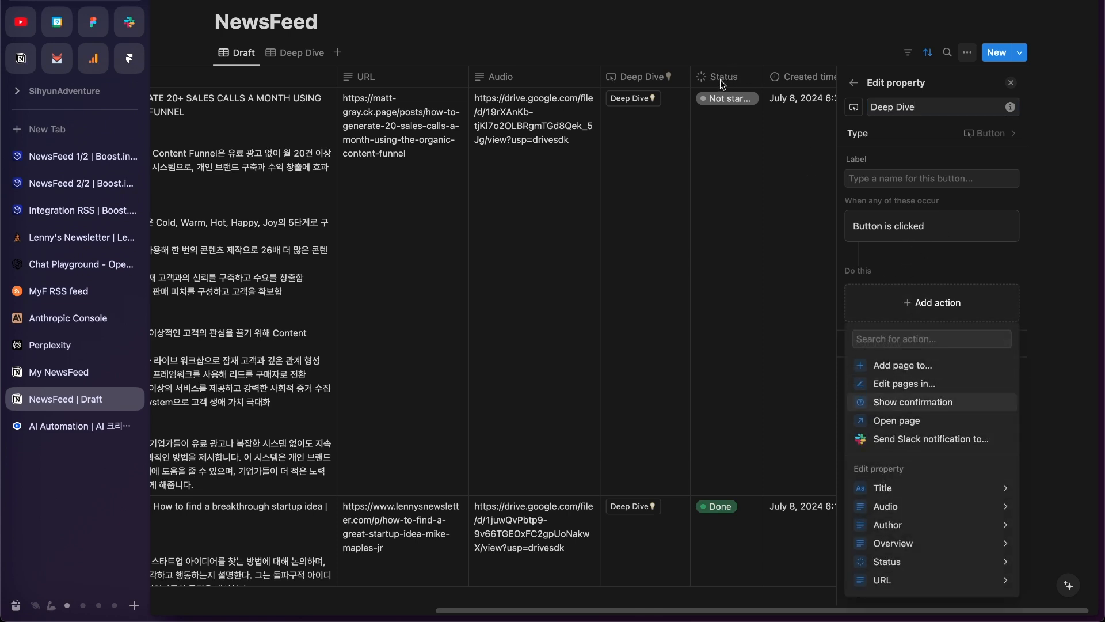
pyautogui.click(900, 563)
pyautogui.click(888, 462)
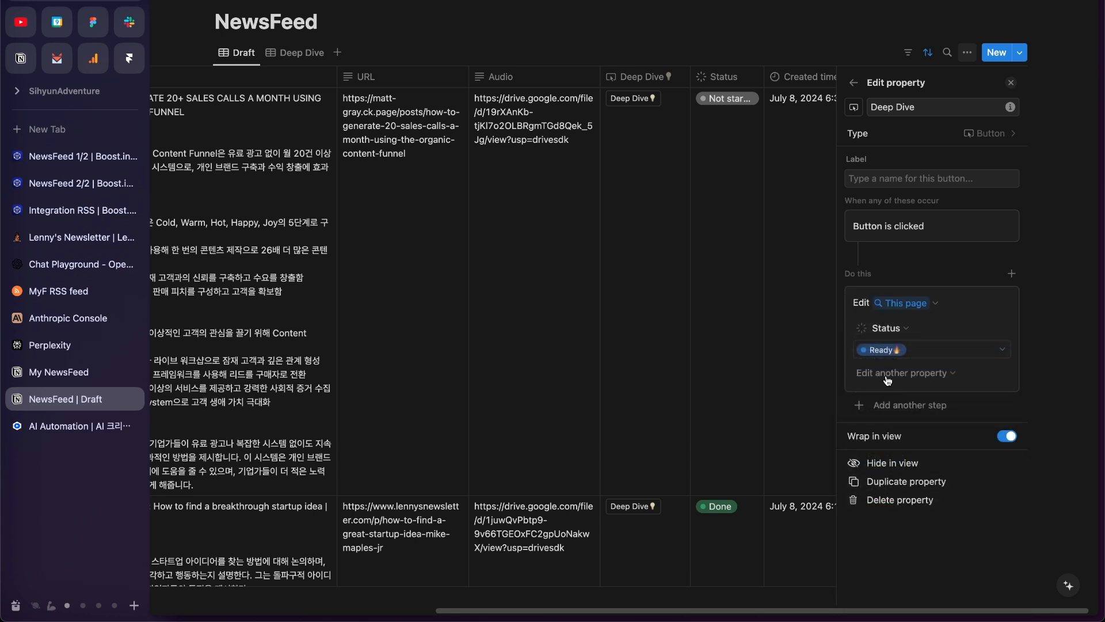
pyautogui.click(806, 165)
pyautogui.click(928, 101)
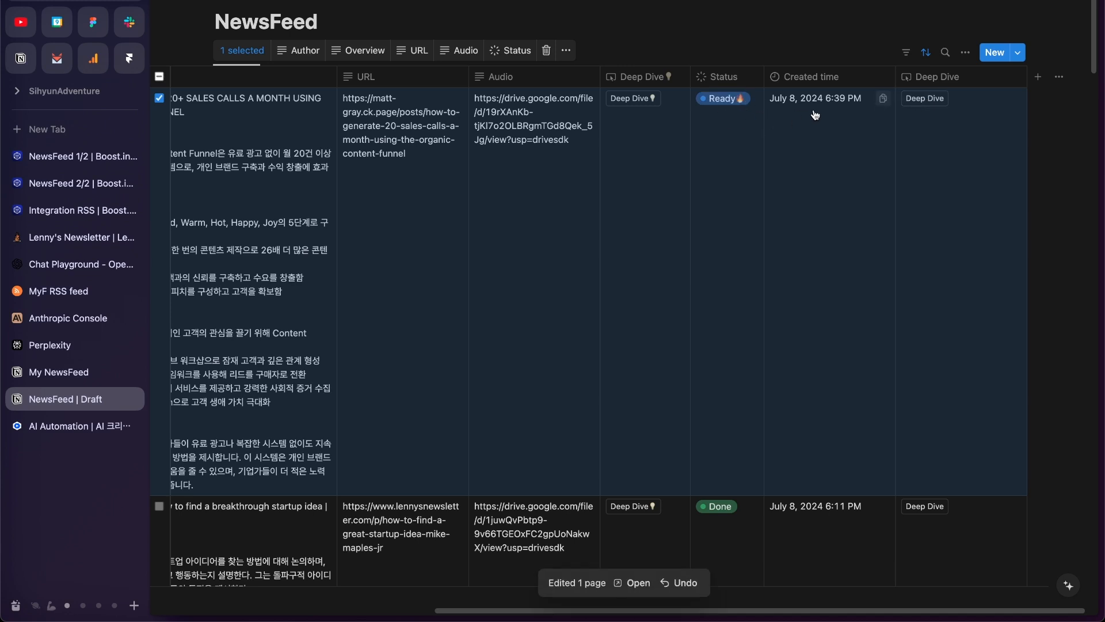
# Step: Delete the newly added Deep Dive button property, keeping the original Deep Dive💡 property
pyautogui.click(937, 78)
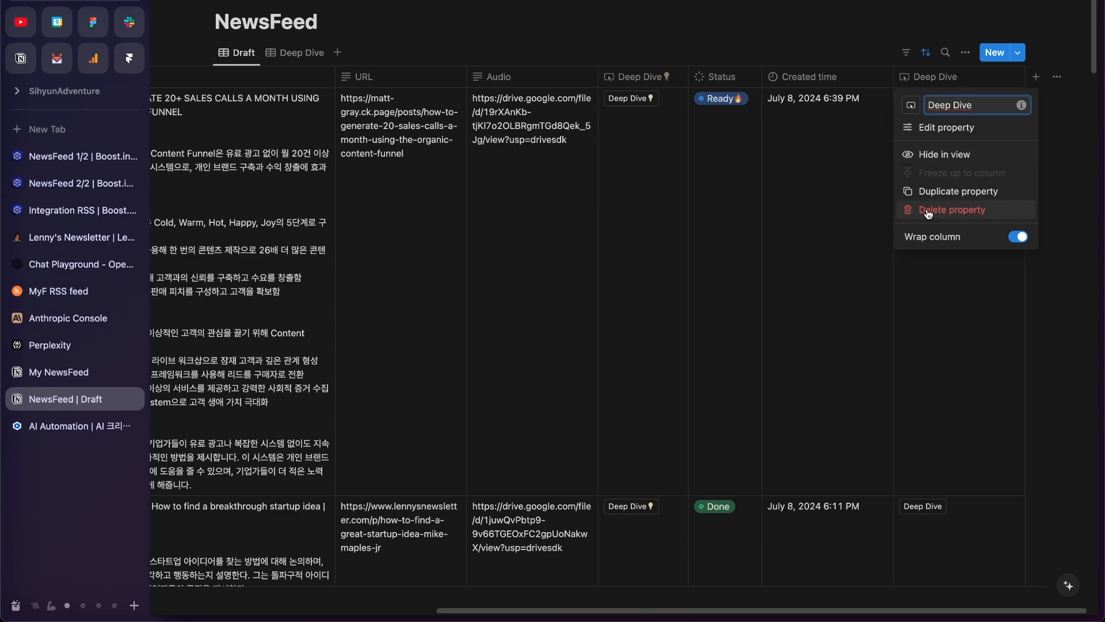
pyautogui.click(950, 210)
pyautogui.click(656, 290)
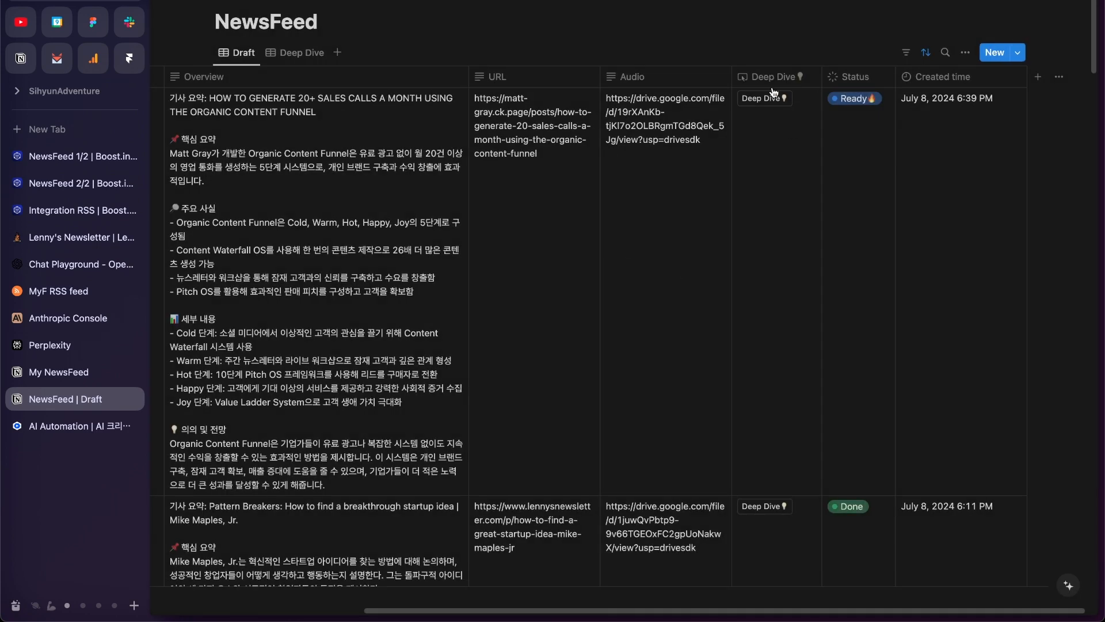
pyautogui.hscroll(-5, 793, 74)
pyautogui.hscroll(-3, 792, 74)
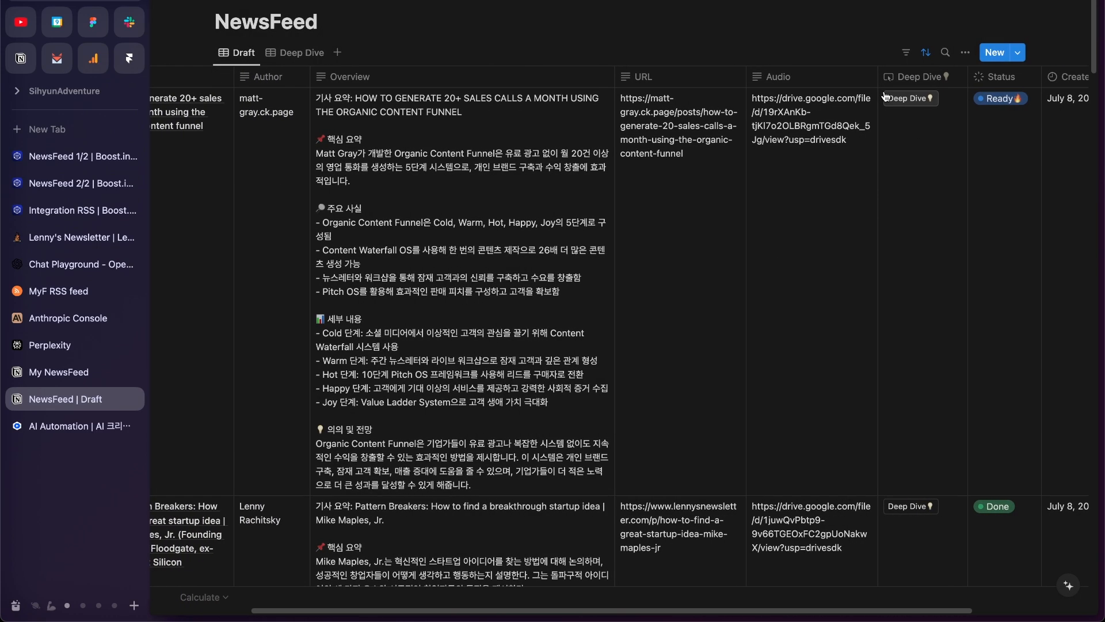
# Step: Review the module chain of the NewsFeed 2/2 scenario, including its Notion trigger and the If in Deepdive filter
pyautogui.click(76, 176)
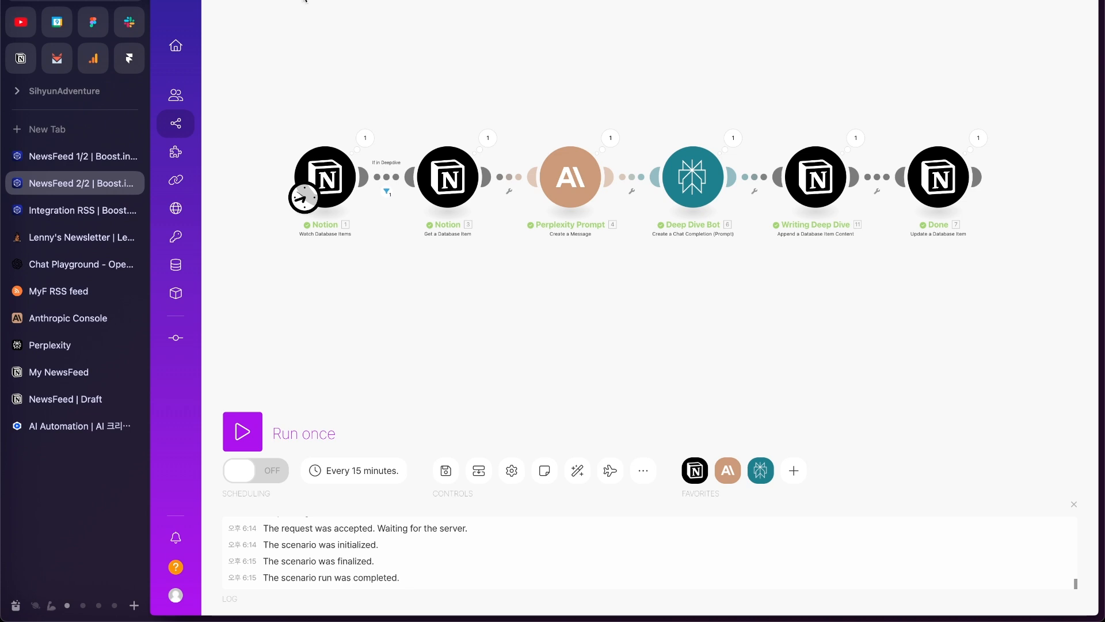
pyautogui.click(325, 176)
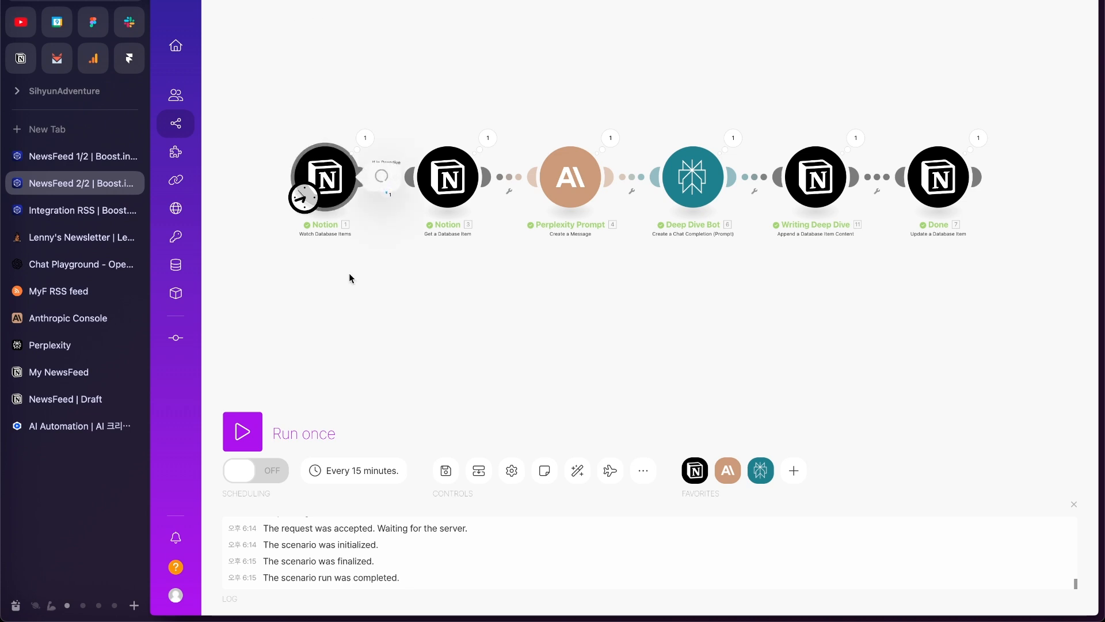
pyautogui.click(335, 285)
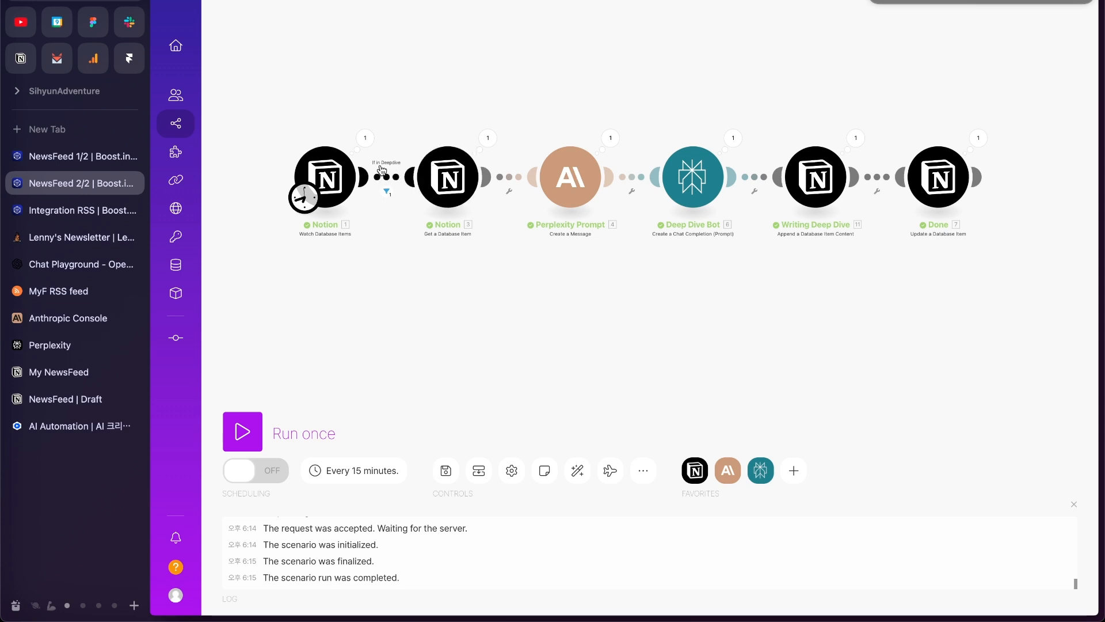
pyautogui.scroll(2, 380, 164)
pyautogui.scroll(2, 380, 167)
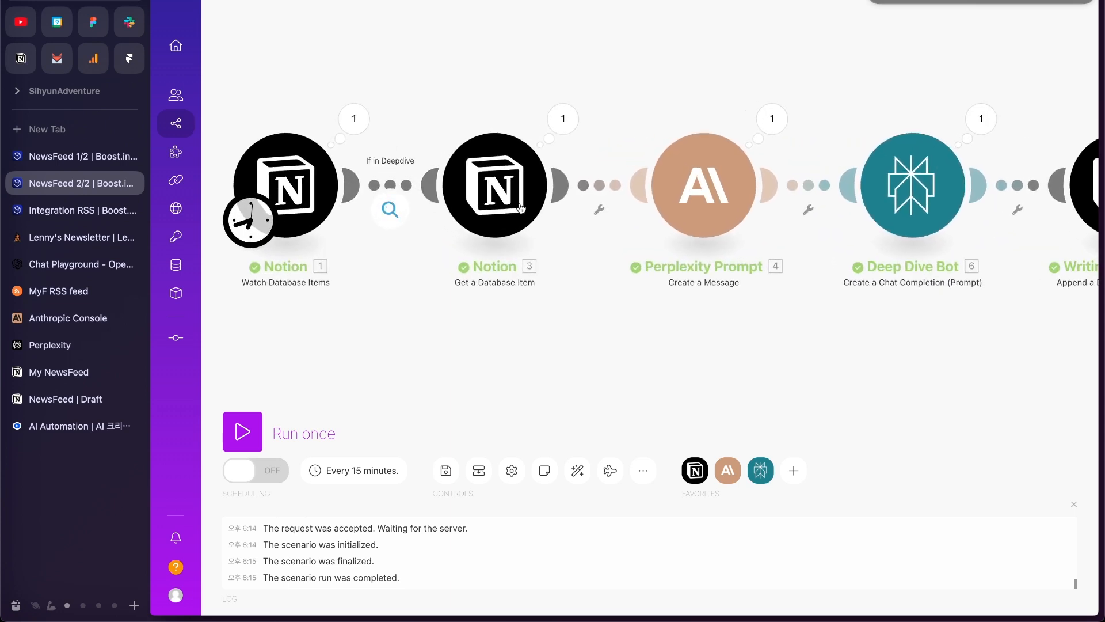
pyautogui.scroll(-3, 521, 207)
pyautogui.scroll(-3, 582, 217)
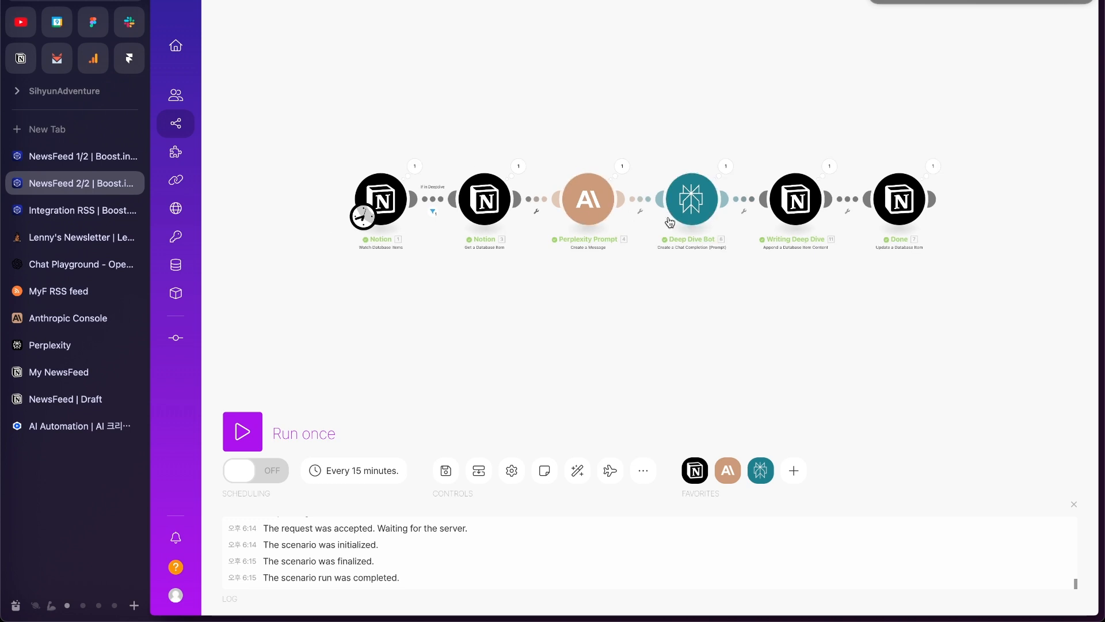
# Step: In the empty integration, add a Notion Watch Database Items trigger and set it to watch by updated time
pyautogui.click(81, 210)
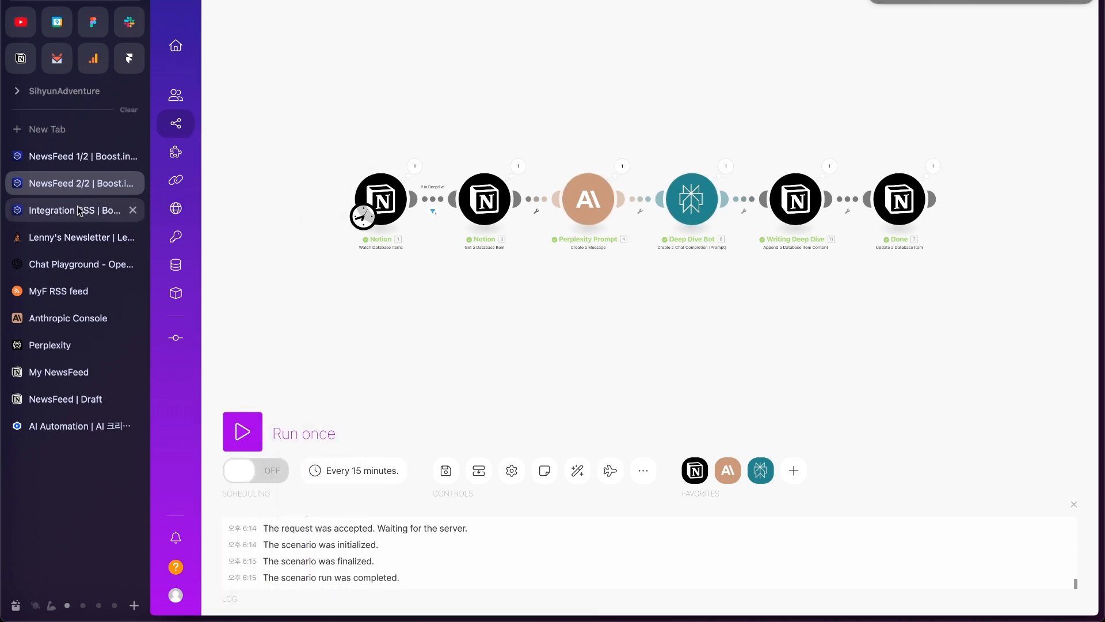
pyautogui.click(633, 253)
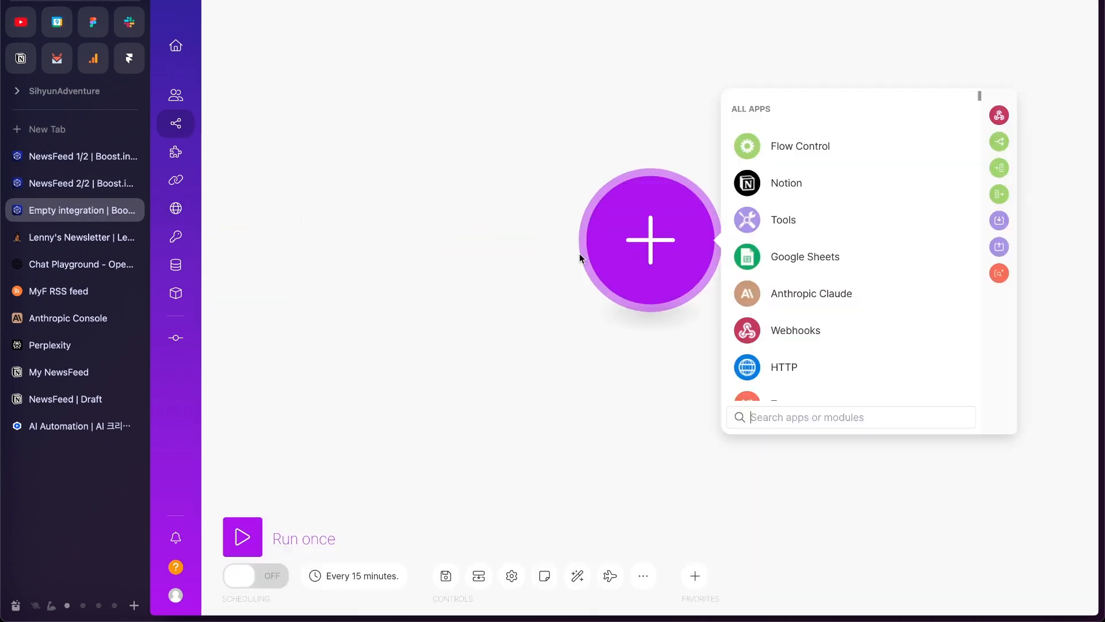
pyautogui.click(782, 190)
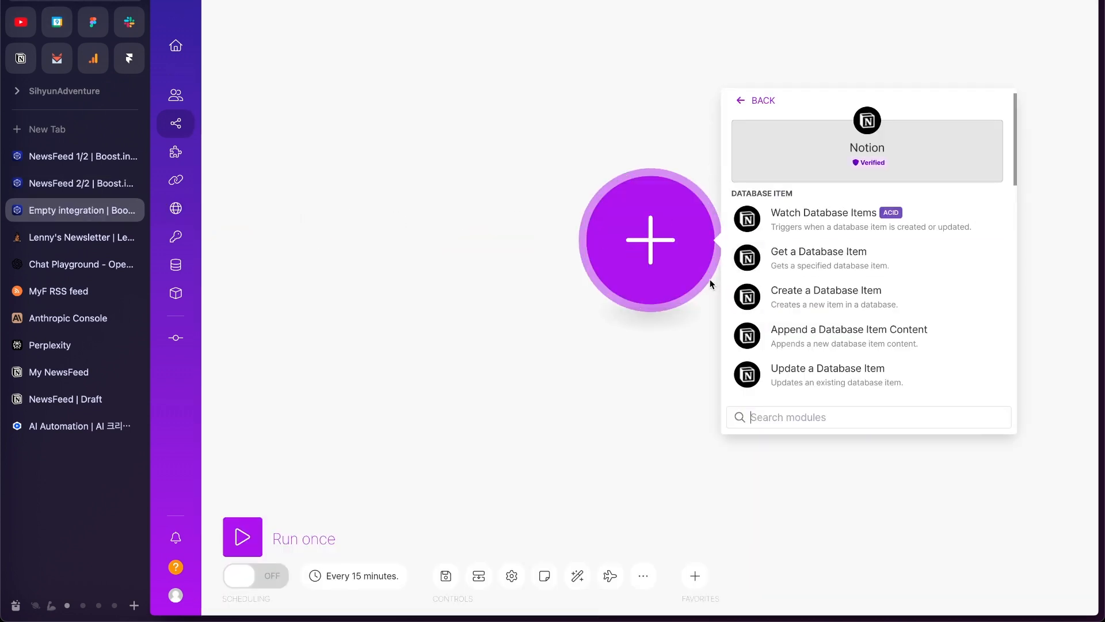
pyautogui.click(851, 219)
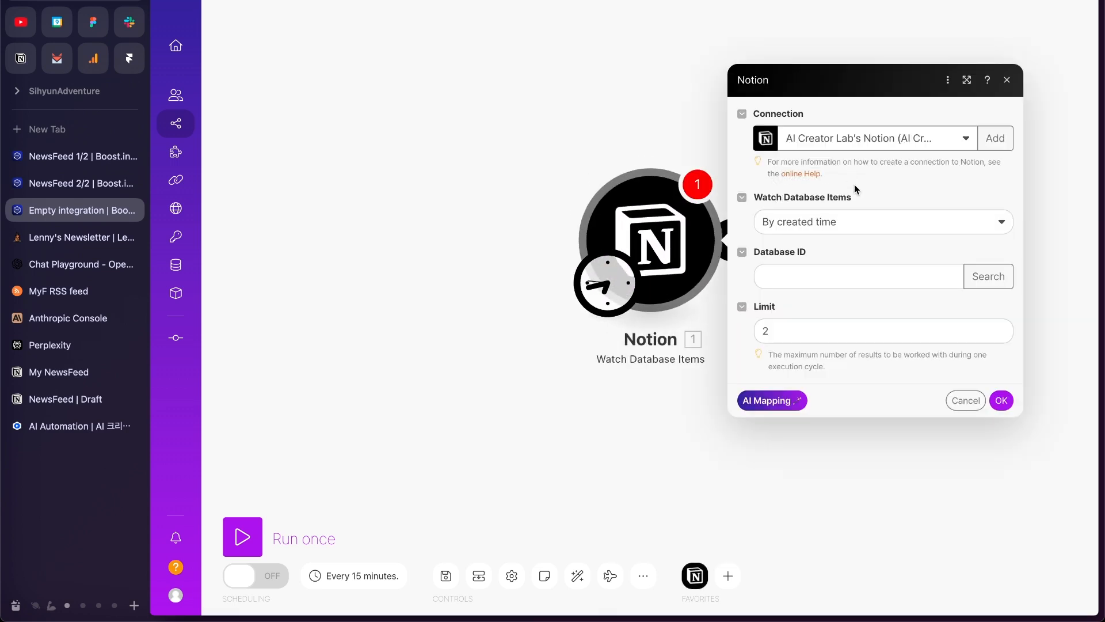
pyautogui.click(848, 223)
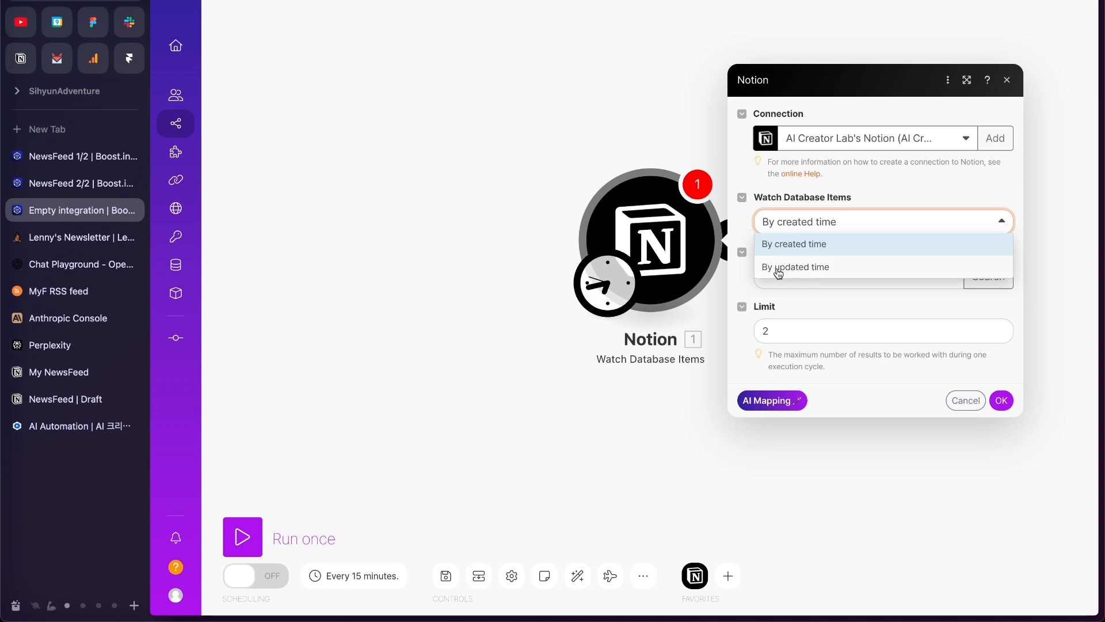
pyautogui.click(825, 269)
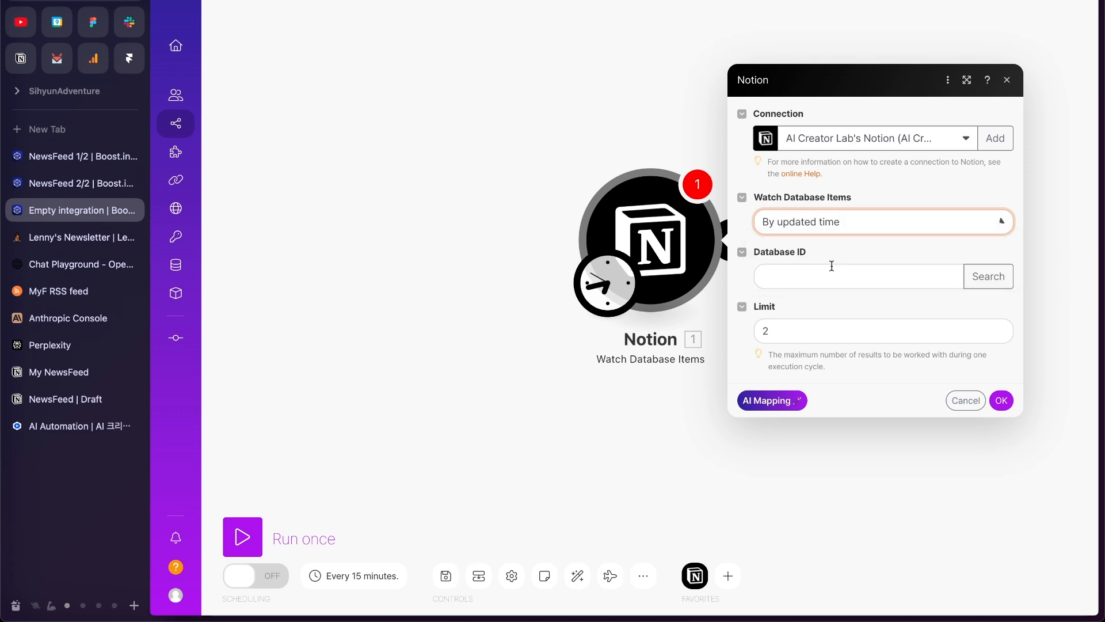
# Step: Add a Last edited time property to the NewsFeed database in Notion
pyautogui.click(71, 400)
pyautogui.hscroll(2, 750, 270)
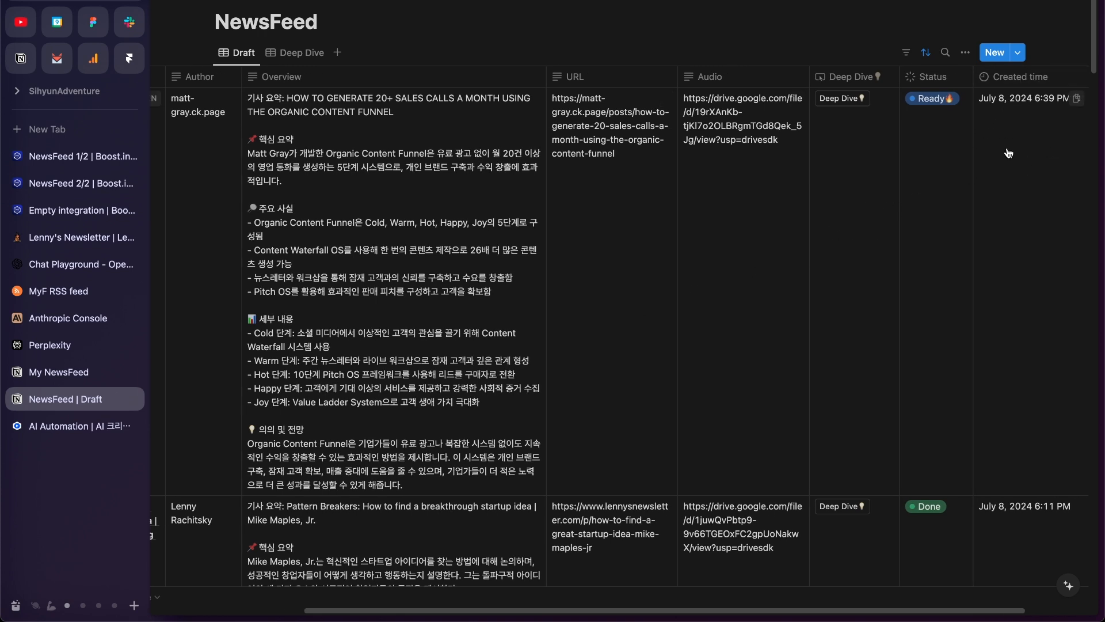
pyautogui.hscroll(3, 857, 209)
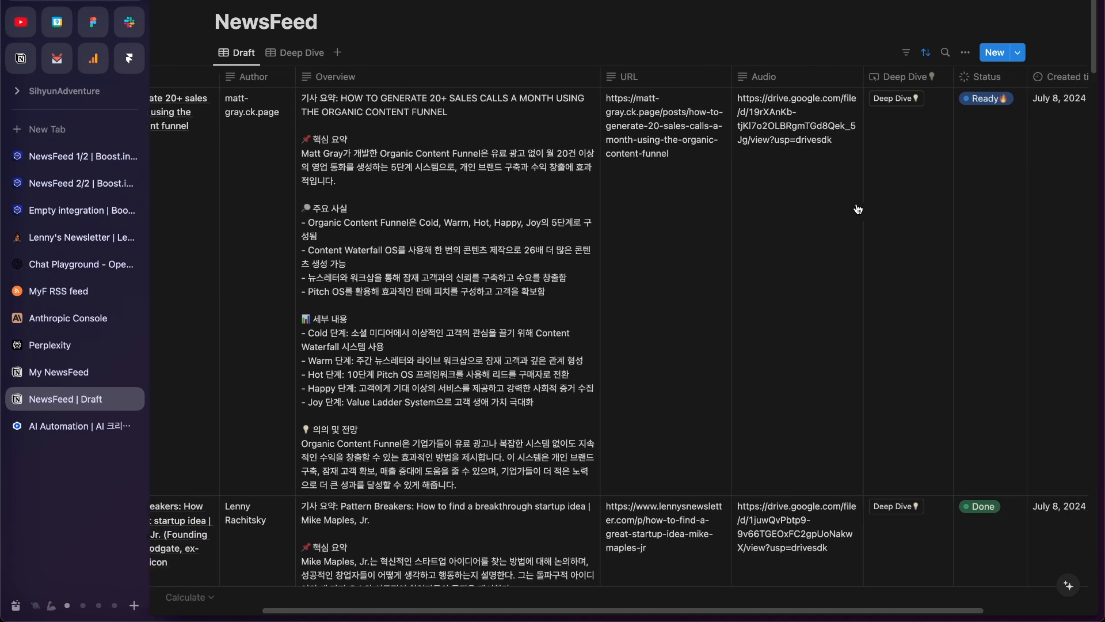
pyautogui.click(1035, 81)
pyautogui.write('update')
pyautogui.press('BackSpace')
pyautogui.press('BackSpace')
pyautogui.press('BackSpace')
pyautogui.press('BackSpace')
pyautogui.press('BackSpace')
pyautogui.press('BackSpace')
pyautogui.write('update')
pyautogui.press('BackSpace')
pyautogui.press('BackSpace')
pyautogui.press('BackSpace')
pyautogui.press('BackSpace')
pyautogui.press('BackSpace')
pyautogui.press('BackSpace')
pyautogui.write('time')
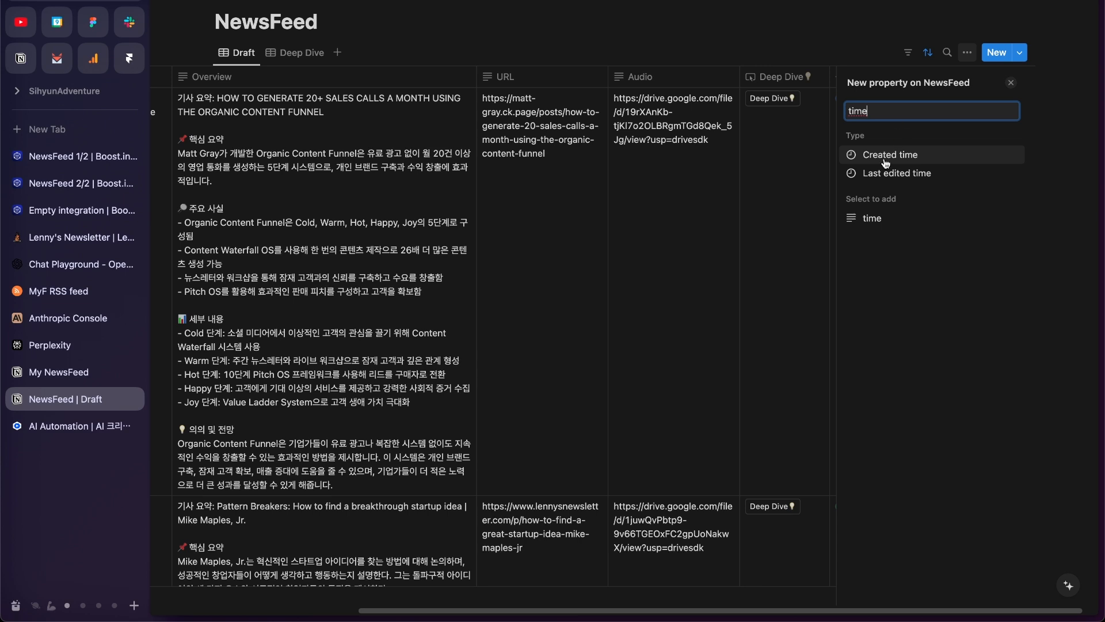
pyautogui.click(939, 179)
pyautogui.click(801, 172)
pyautogui.moveTo(801, 172); pyautogui.dragTo(926, 118)
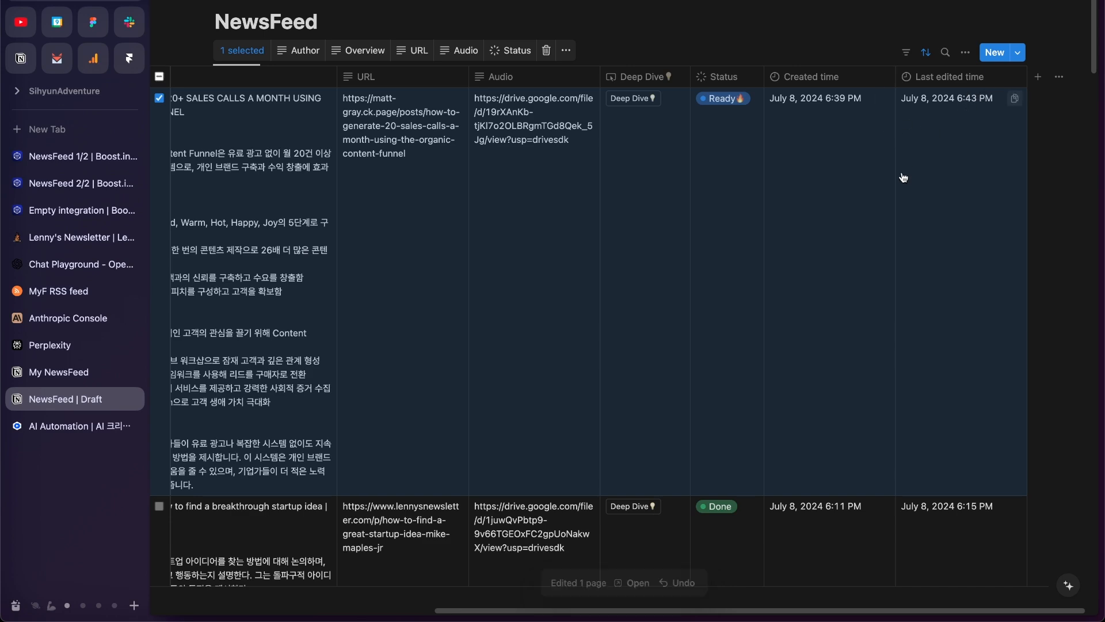
pyautogui.hscroll(-10, 878, 177)
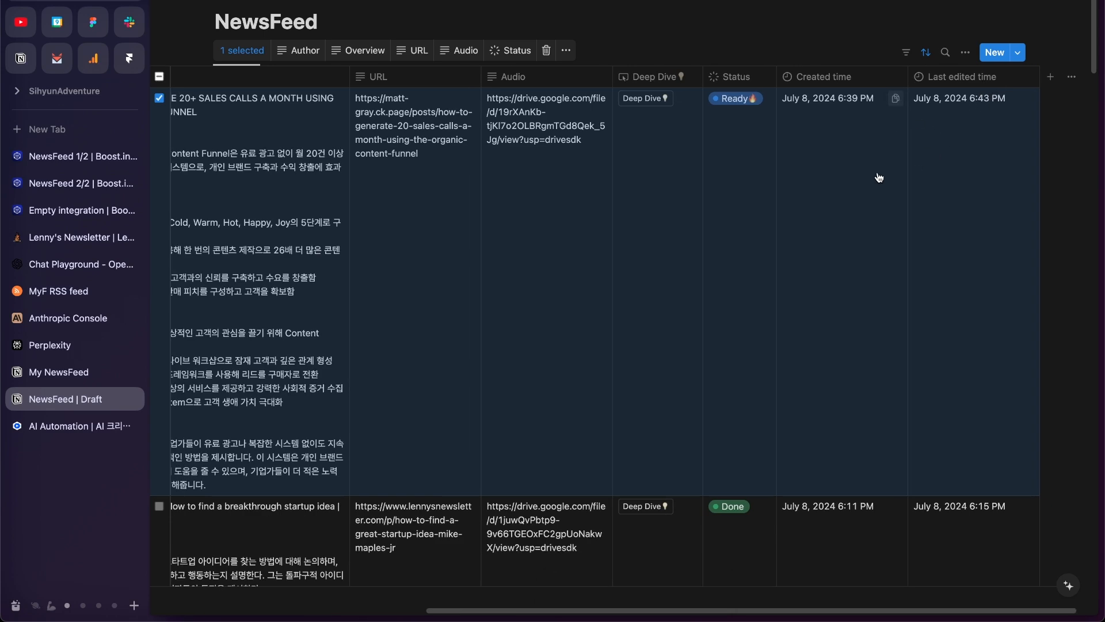
# Step: In the empty integration's Notion trigger, search for the NewsFeed database and choose it as the Database ID
pyautogui.click(79, 207)
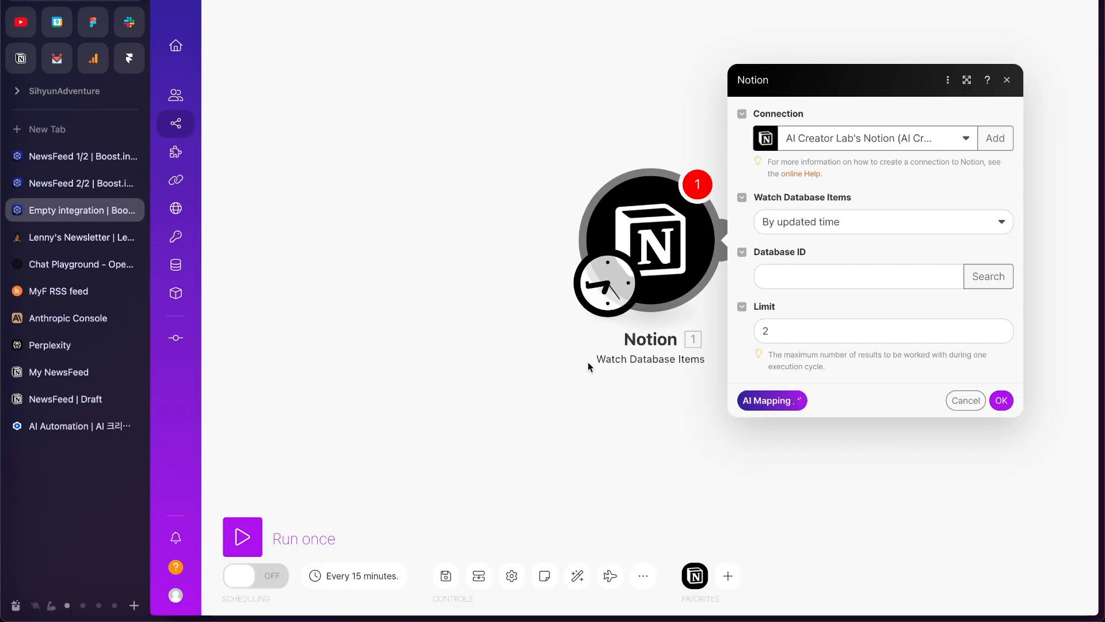
pyautogui.click(873, 270)
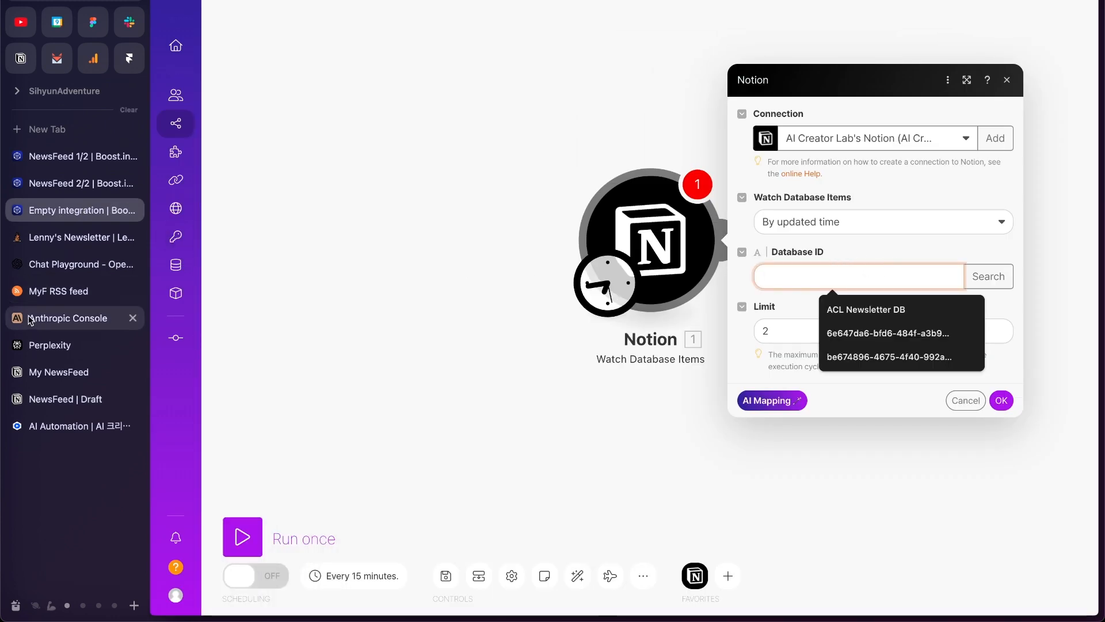
pyautogui.click(59, 375)
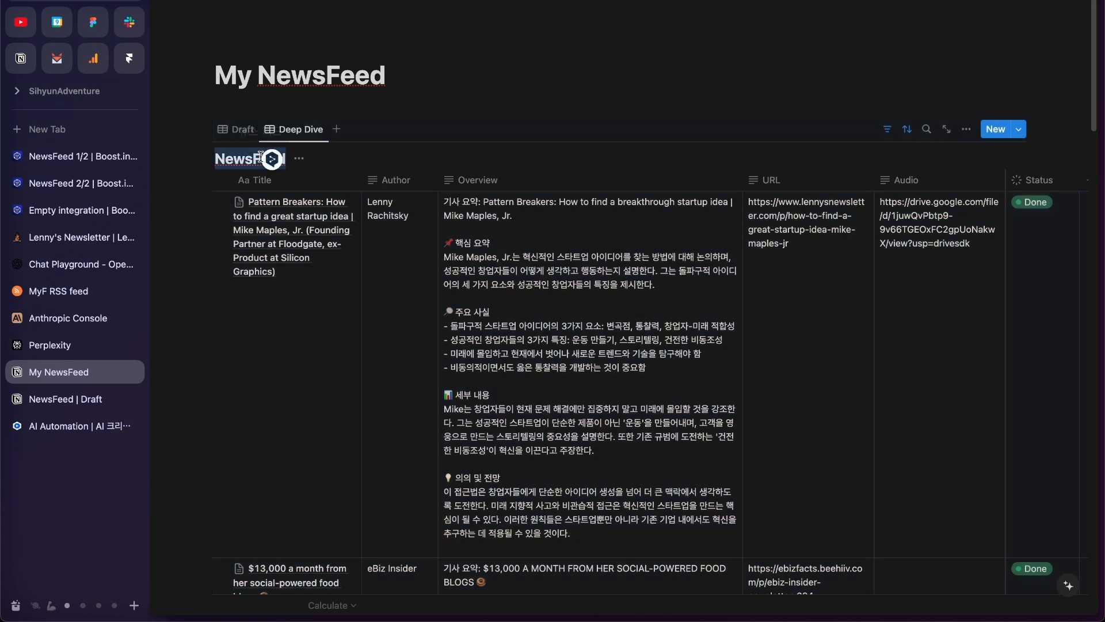
pyautogui.click(103, 209)
pyautogui.click(837, 271)
pyautogui.write('NewsFeed')
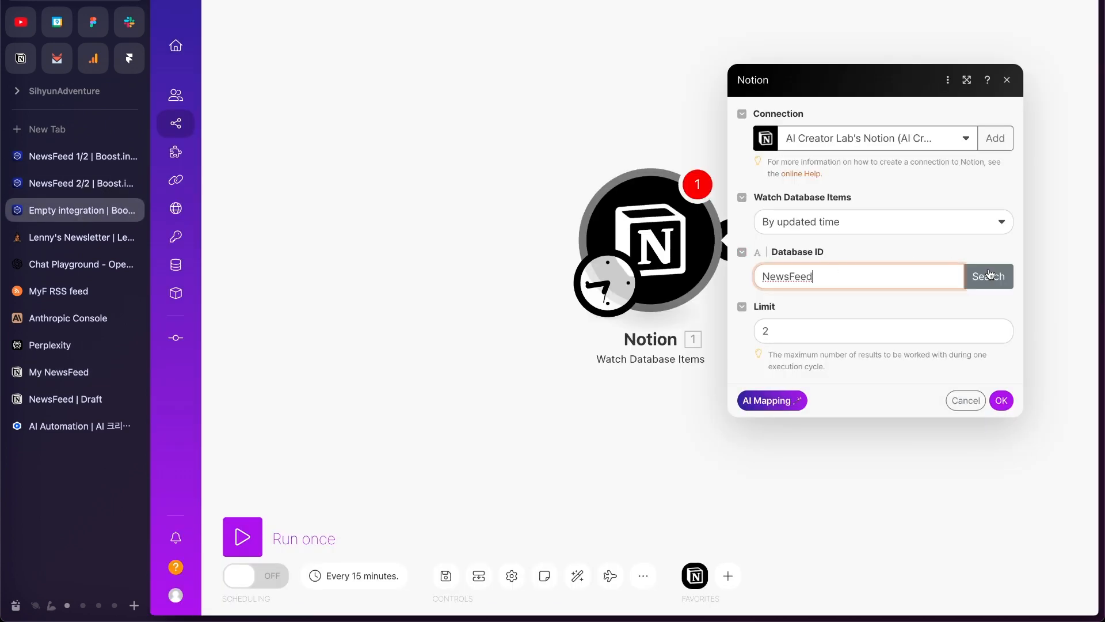
pyautogui.click(994, 278)
pyautogui.write('NewsFeed')
pyautogui.click(929, 329)
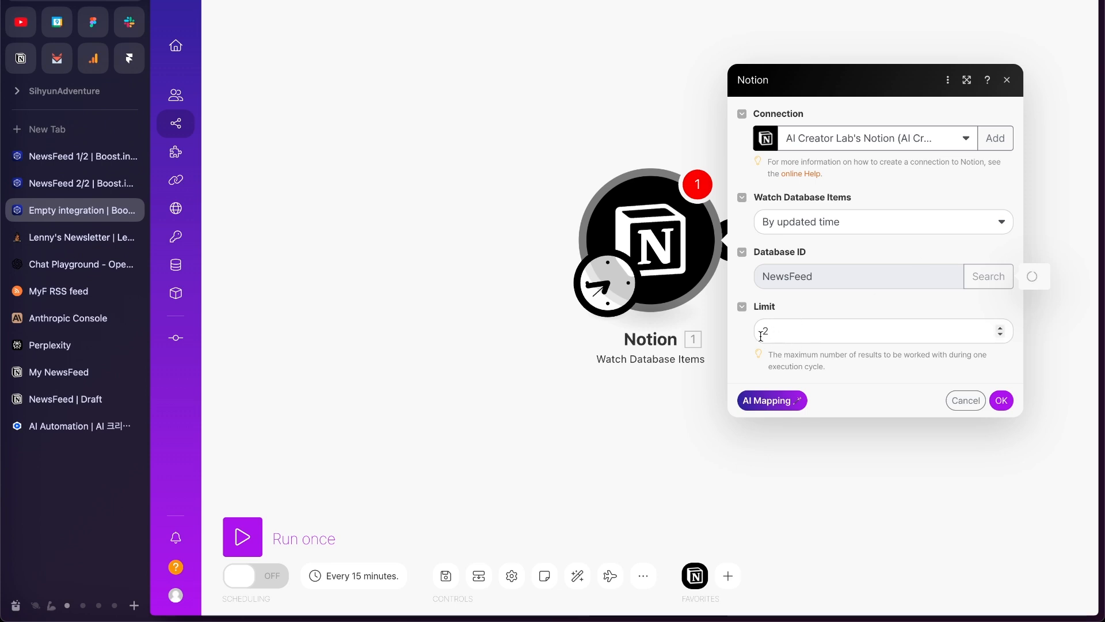
# Step: Set the Watch Database Items limit to 1 and save the trigger settings
pyautogui.click(791, 331)
pyautogui.press('BackSpace')
pyautogui.write('1')
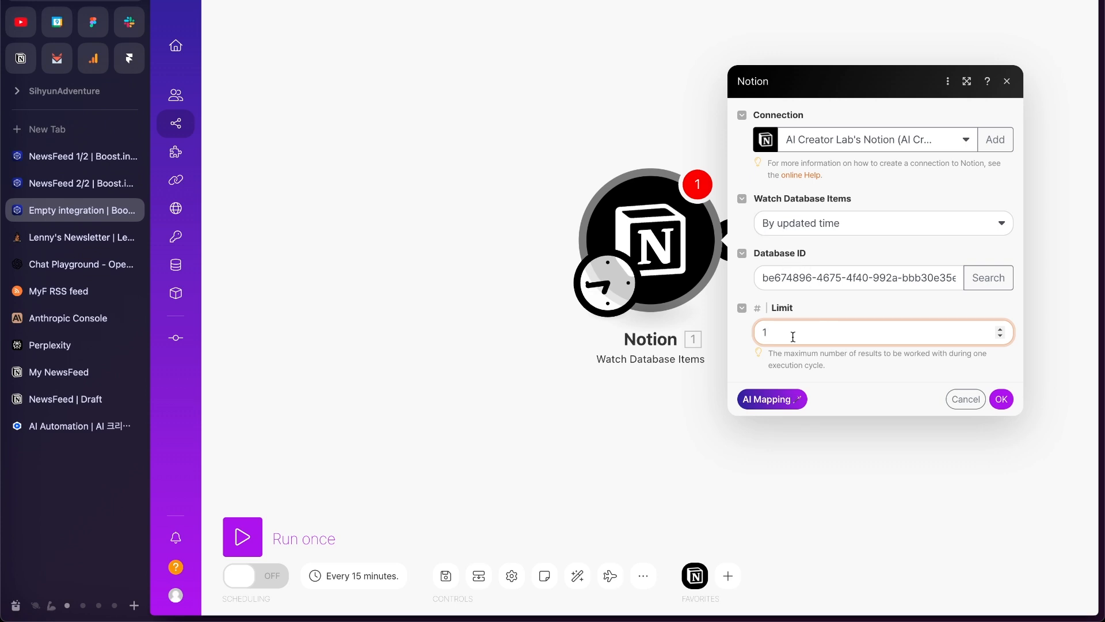
pyautogui.click(1002, 398)
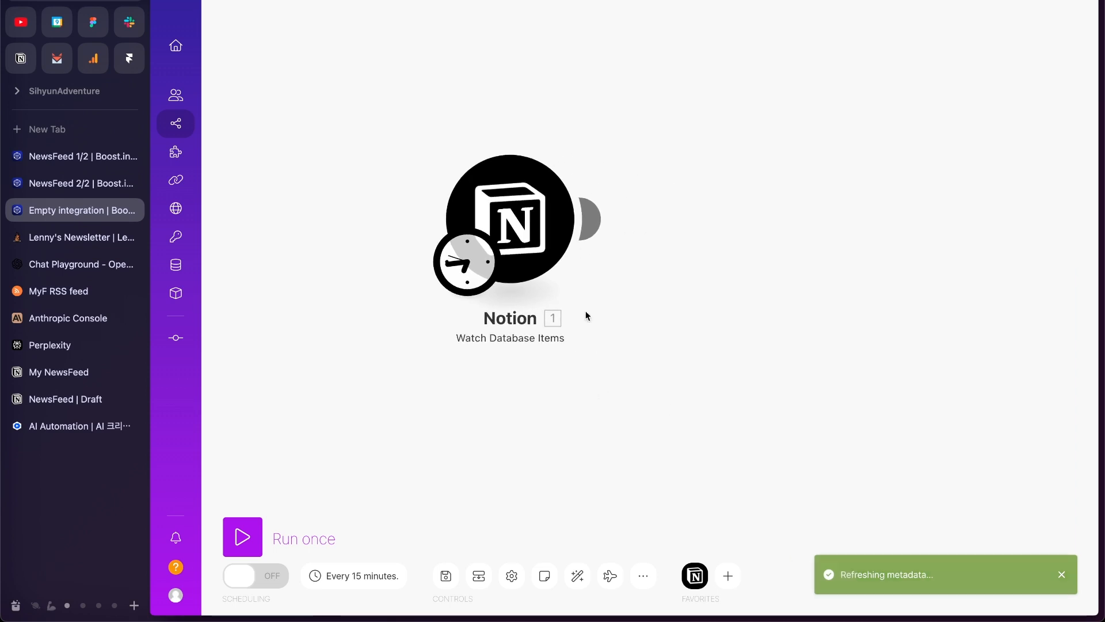
# Step: Check how Get a Database Item is configured in the NewsFeed 2/2 scenario and view the My NewsFeed database
pyautogui.click(593, 220)
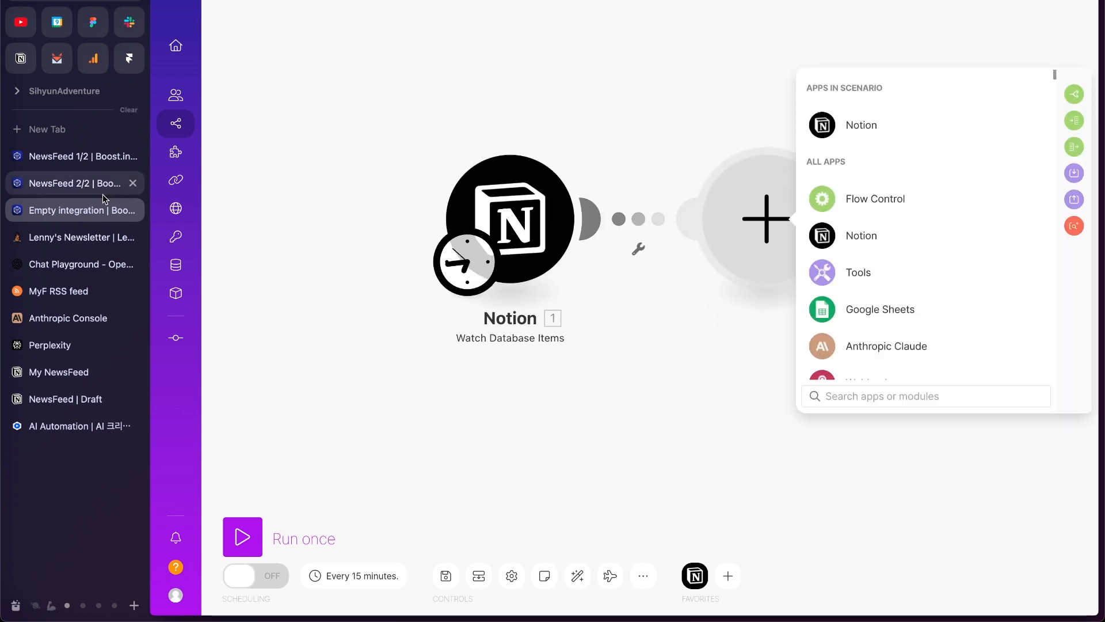
pyautogui.click(46, 188)
pyautogui.click(477, 206)
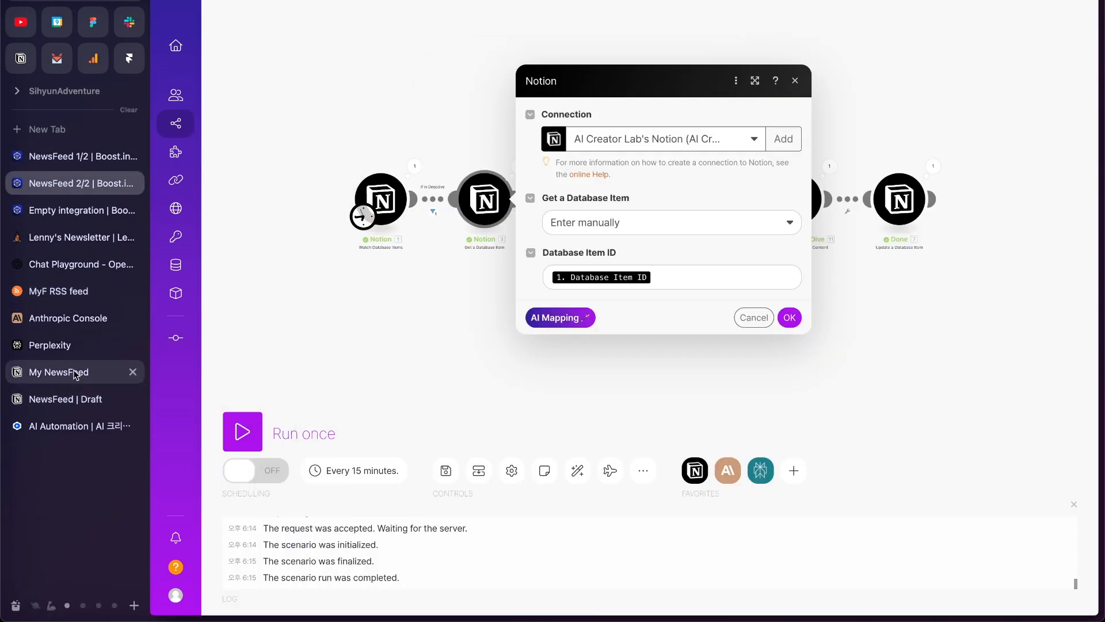
pyautogui.click(69, 372)
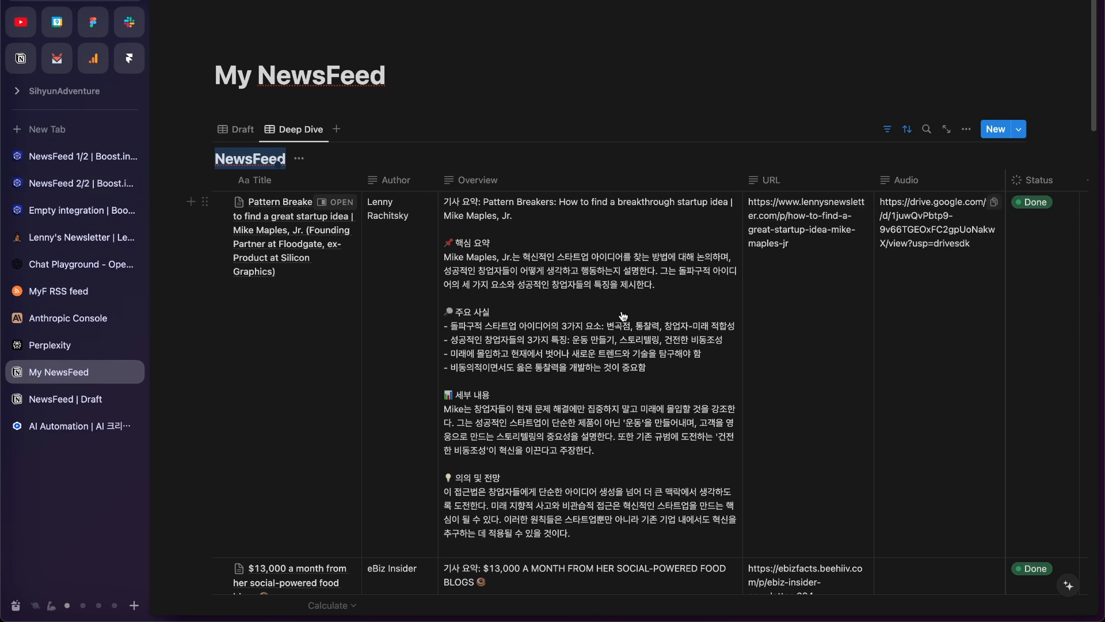
pyautogui.click(75, 212)
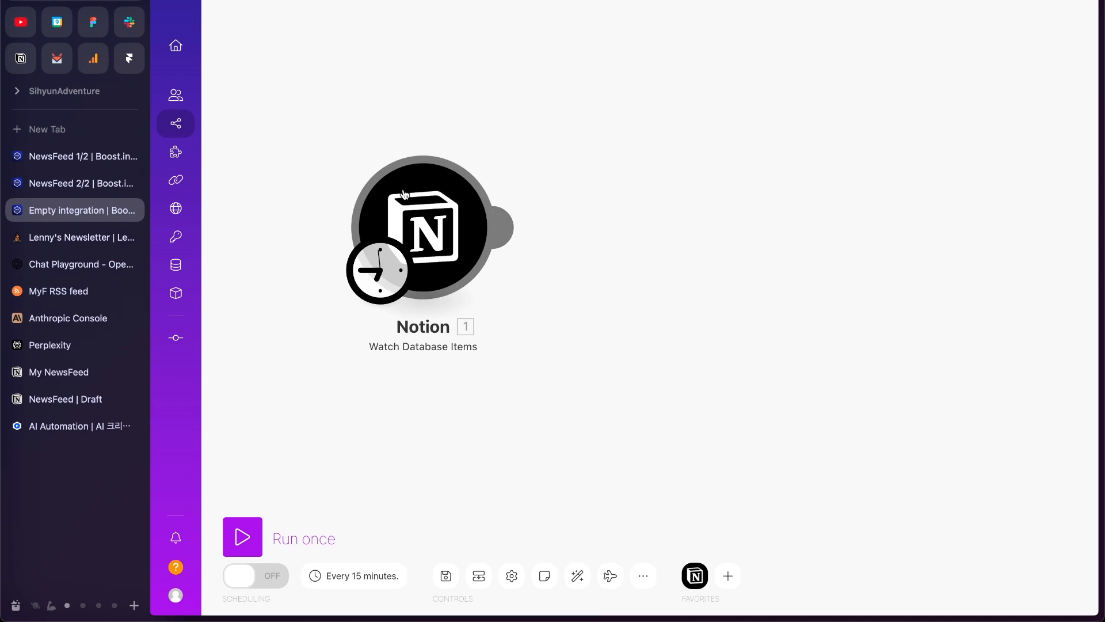
# Step: Add a Notion Get a Database Item module after the trigger, mapping its Database Item ID to the trigger's Database Item ID
pyautogui.click(503, 227)
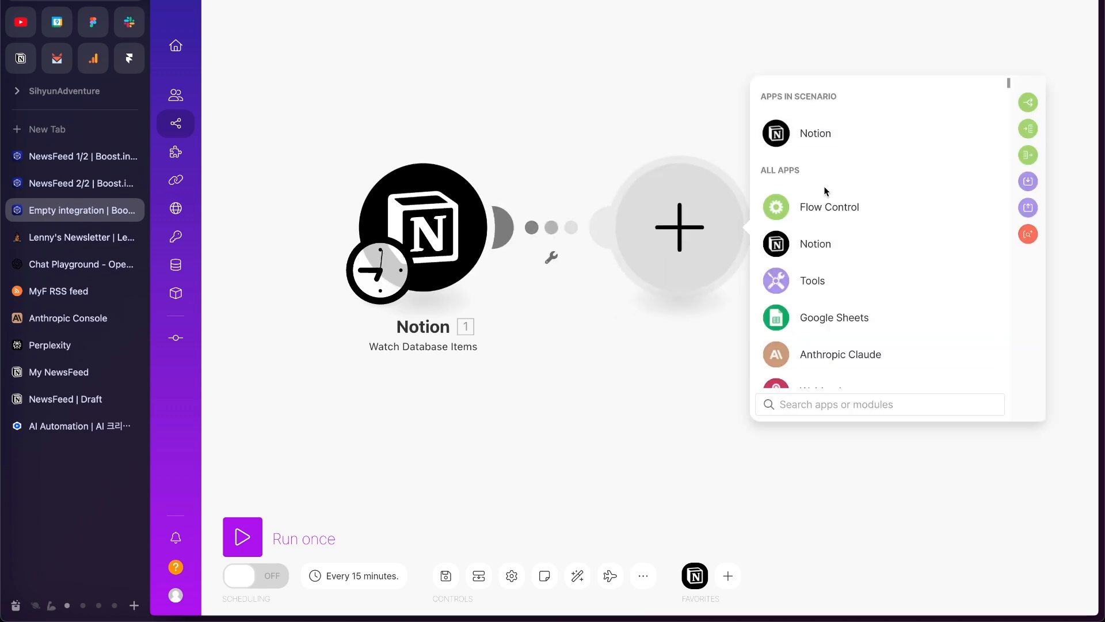
pyautogui.click(860, 133)
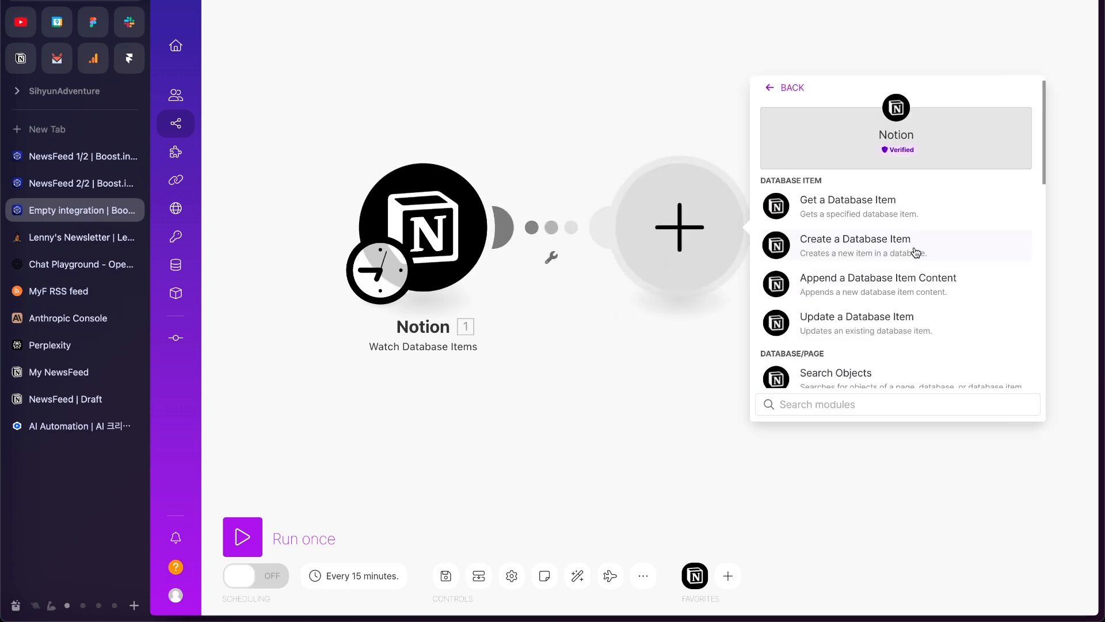
pyautogui.click(869, 212)
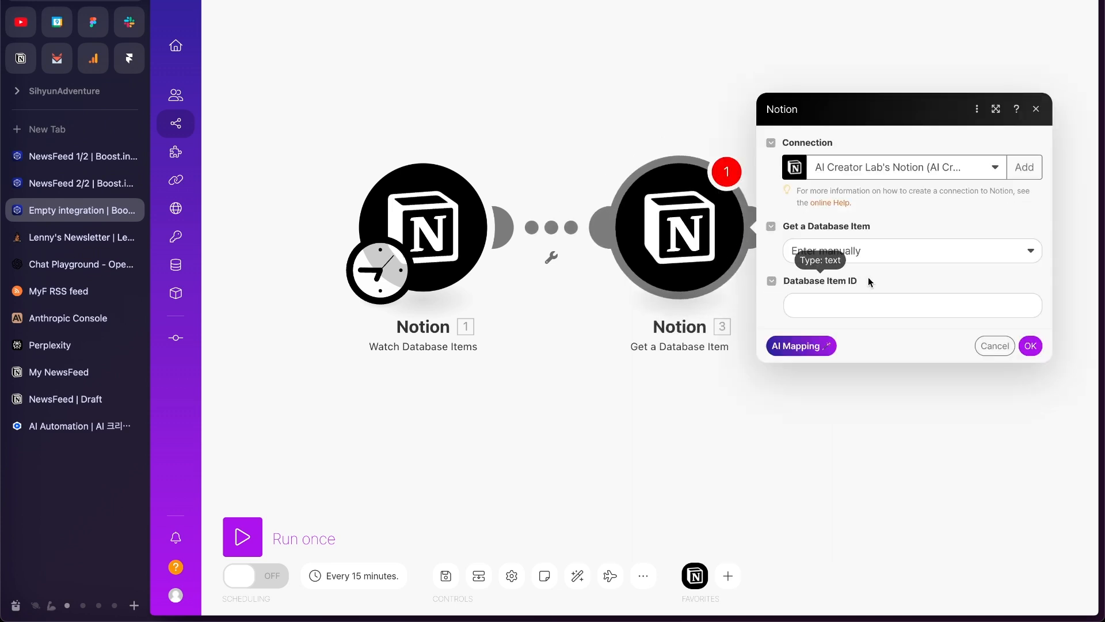
pyautogui.click(856, 297)
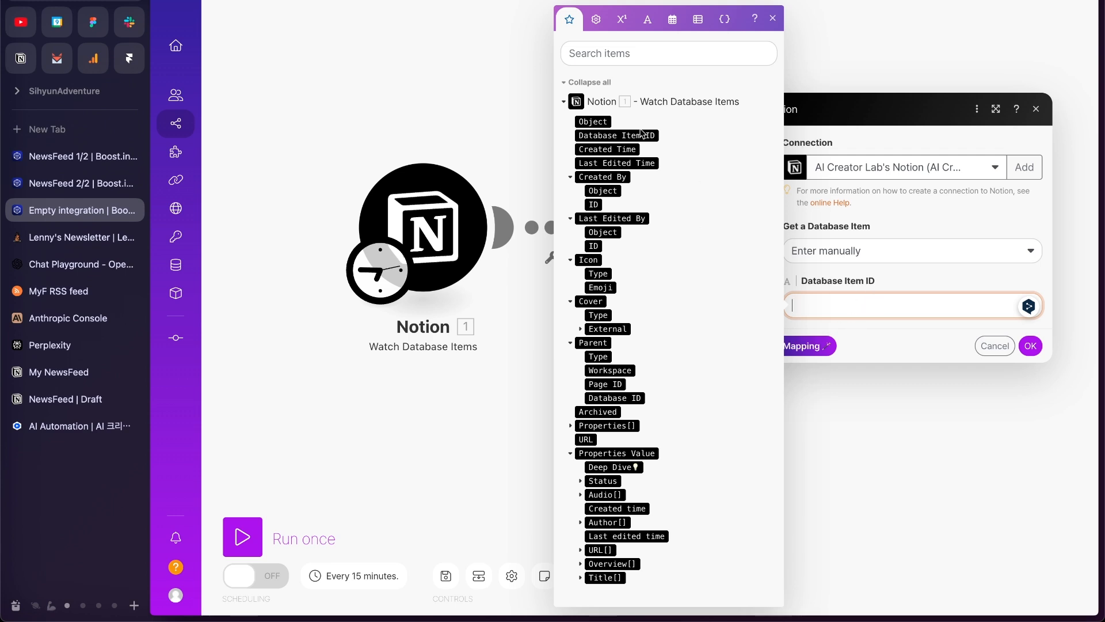
pyautogui.click(581, 135)
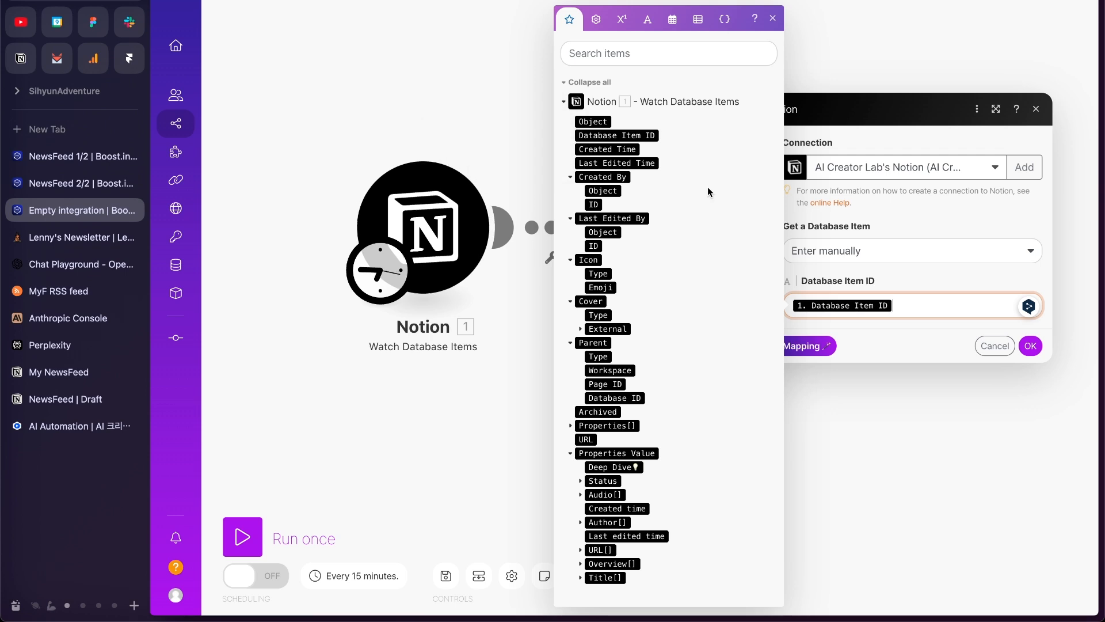
pyautogui.click(1030, 345)
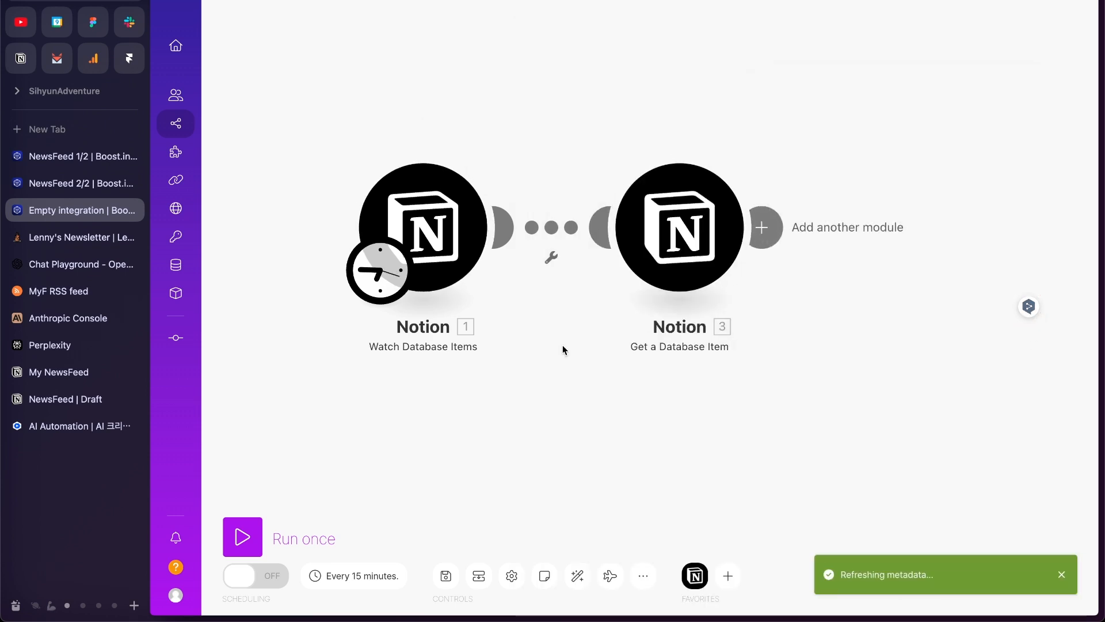
# Step: Run the scenario once and compare the output bundles of both Notion modules with the My NewsFeed database
pyautogui.click(252, 527)
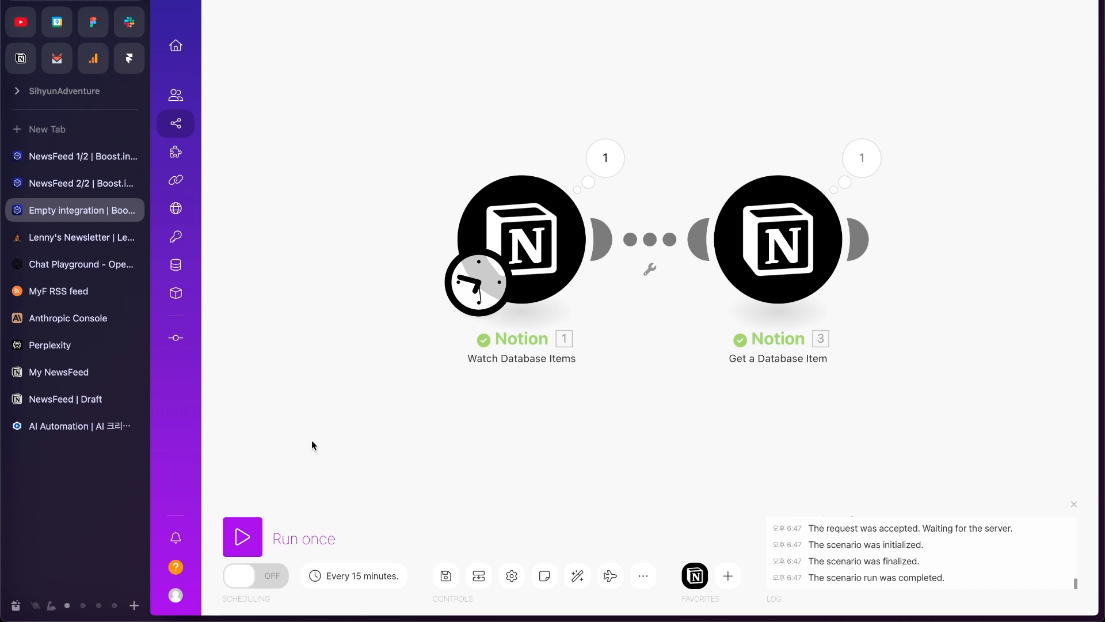
pyautogui.click(605, 157)
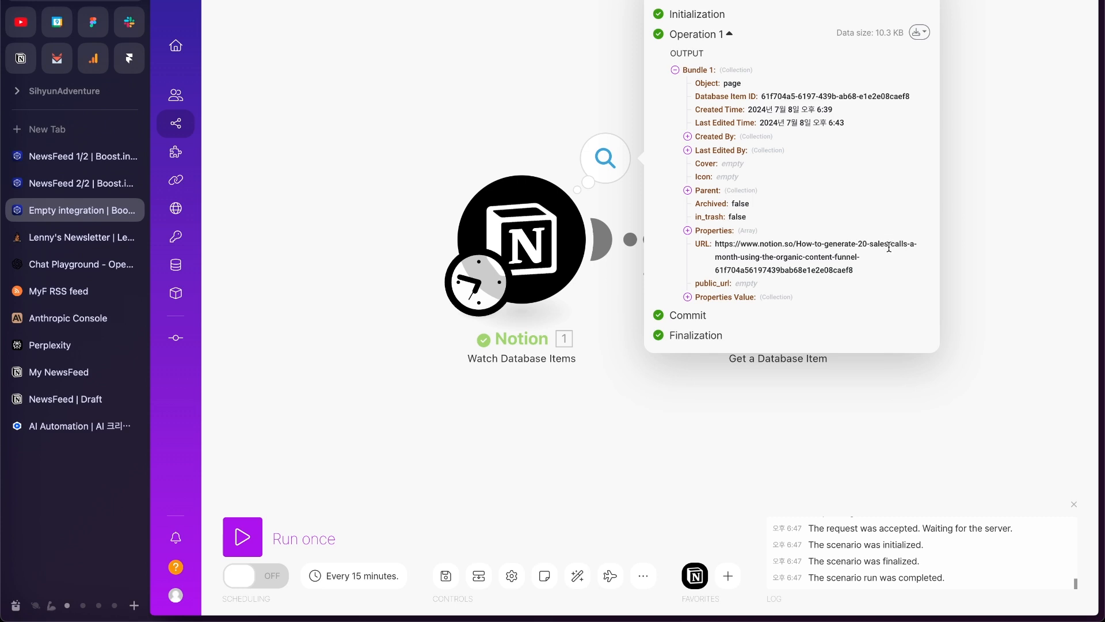
pyautogui.click(387, 54)
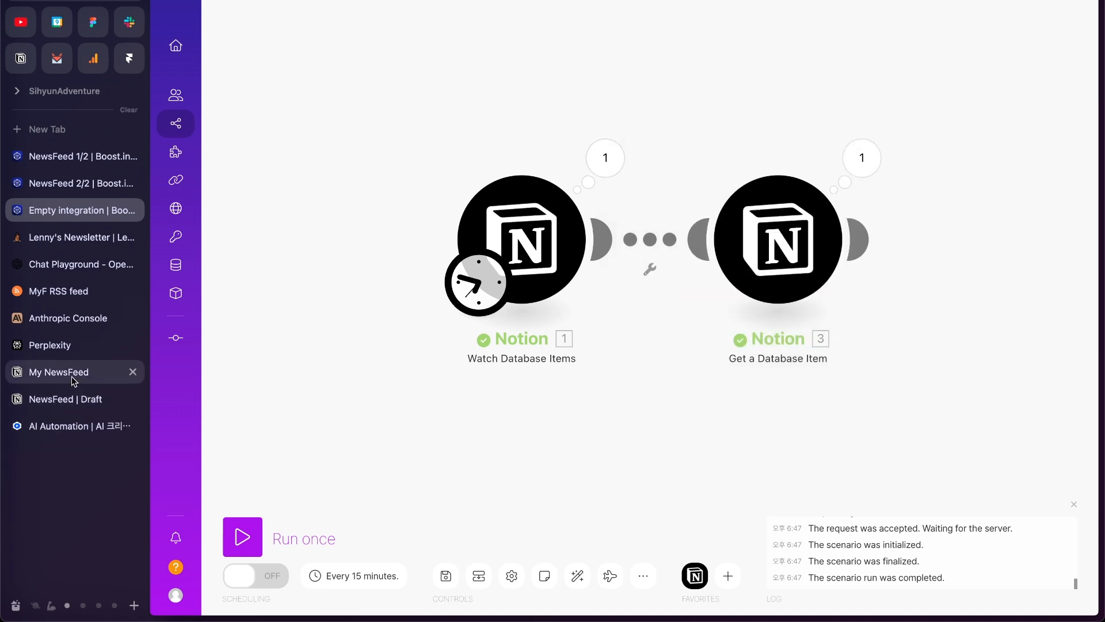
pyautogui.click(71, 373)
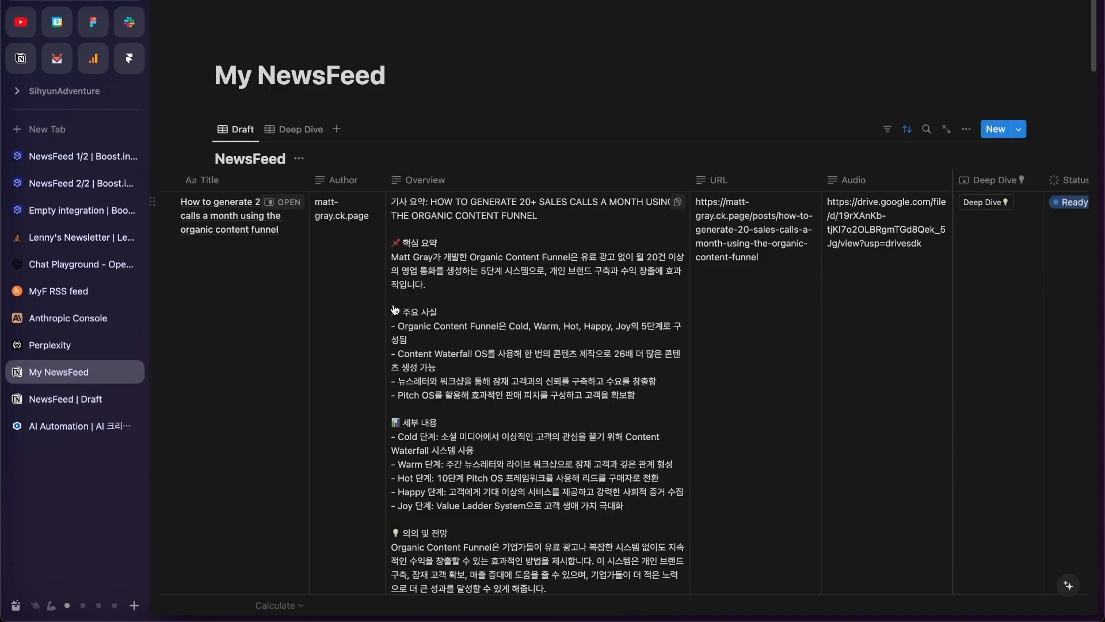
pyautogui.click(65, 203)
pyautogui.click(862, 158)
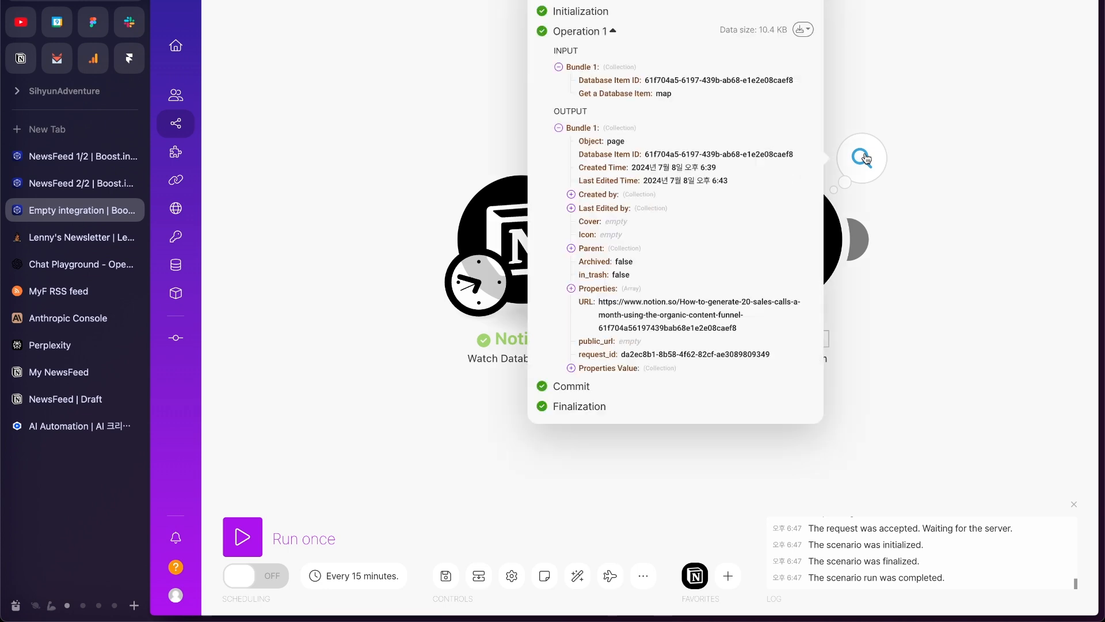
pyautogui.hotkey('ctrl', 'Tab')
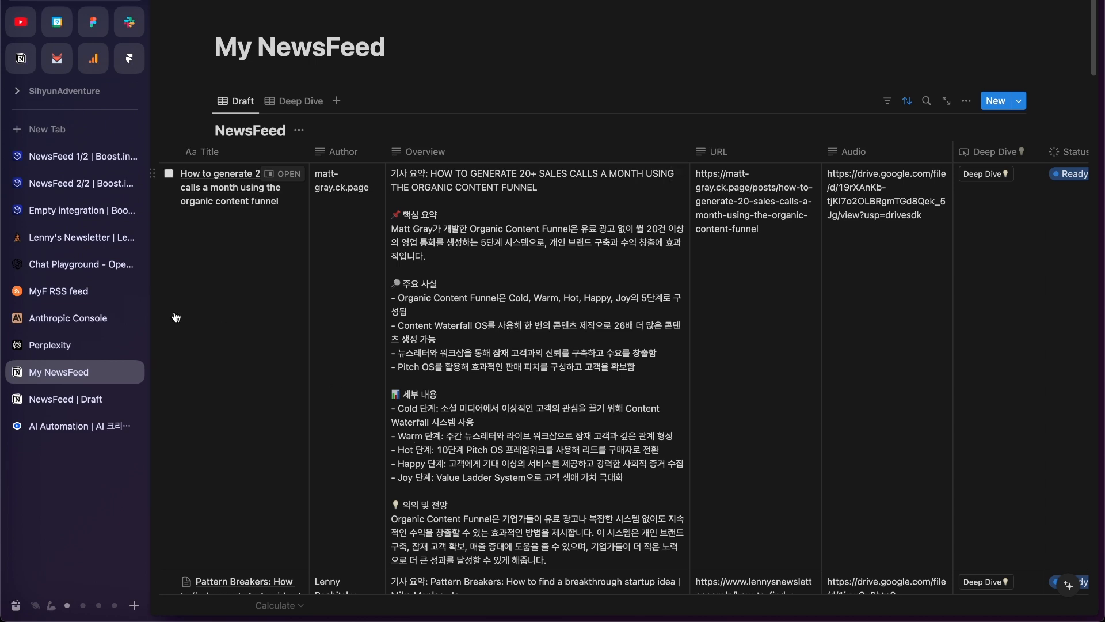
# Step: Add an Anthropic Claude Create a Message module after Get a Database Item in the empty integration
pyautogui.click(77, 210)
pyautogui.click(724, 269)
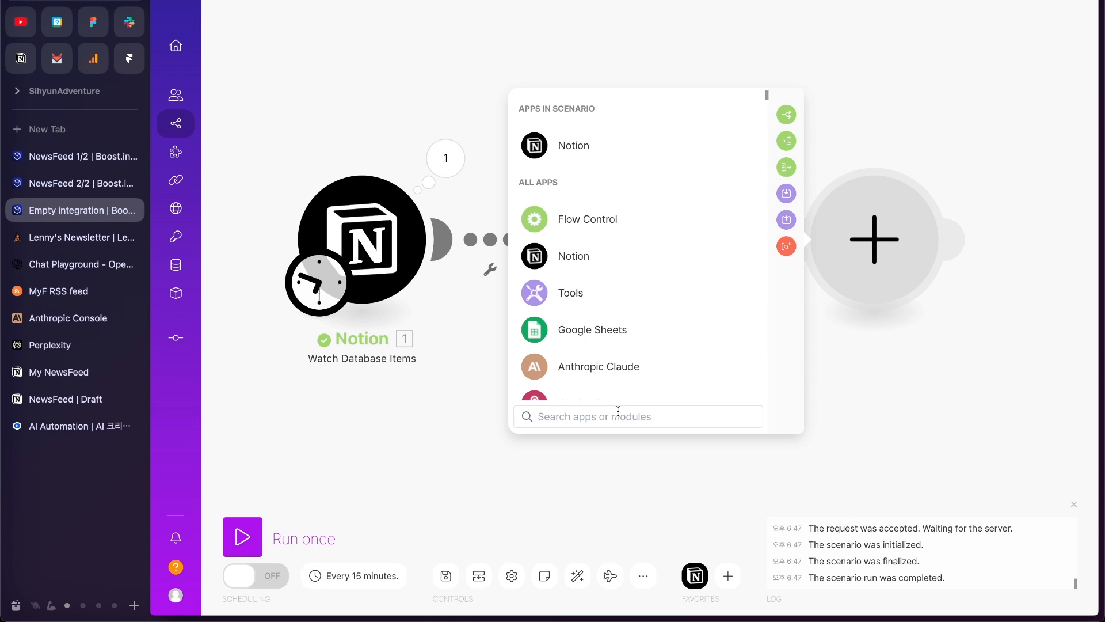
pyautogui.click(624, 368)
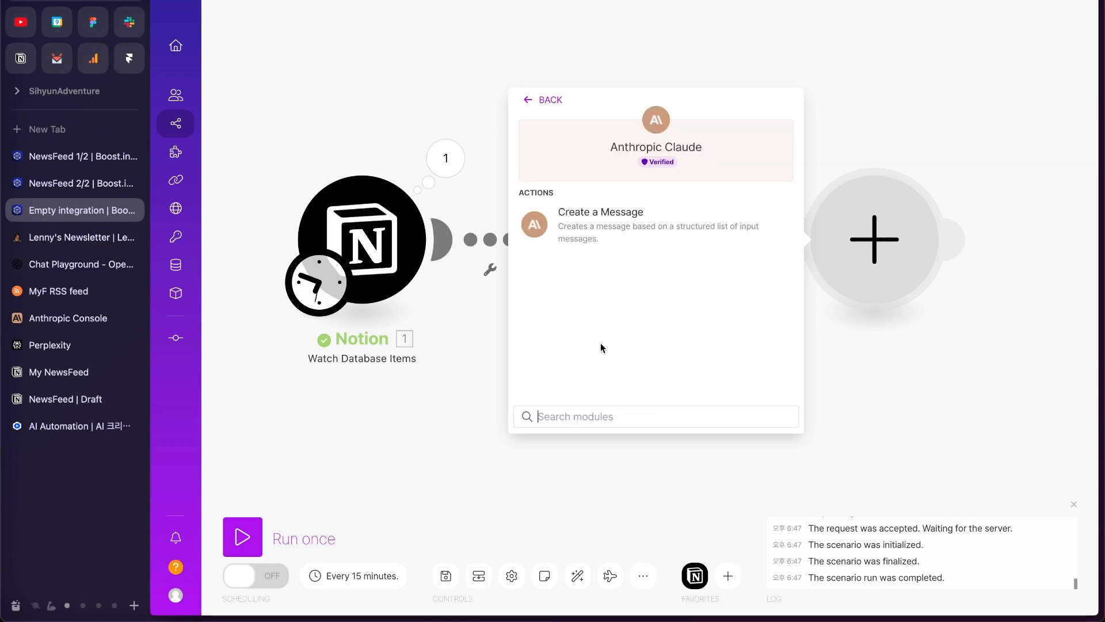
pyautogui.click(616, 217)
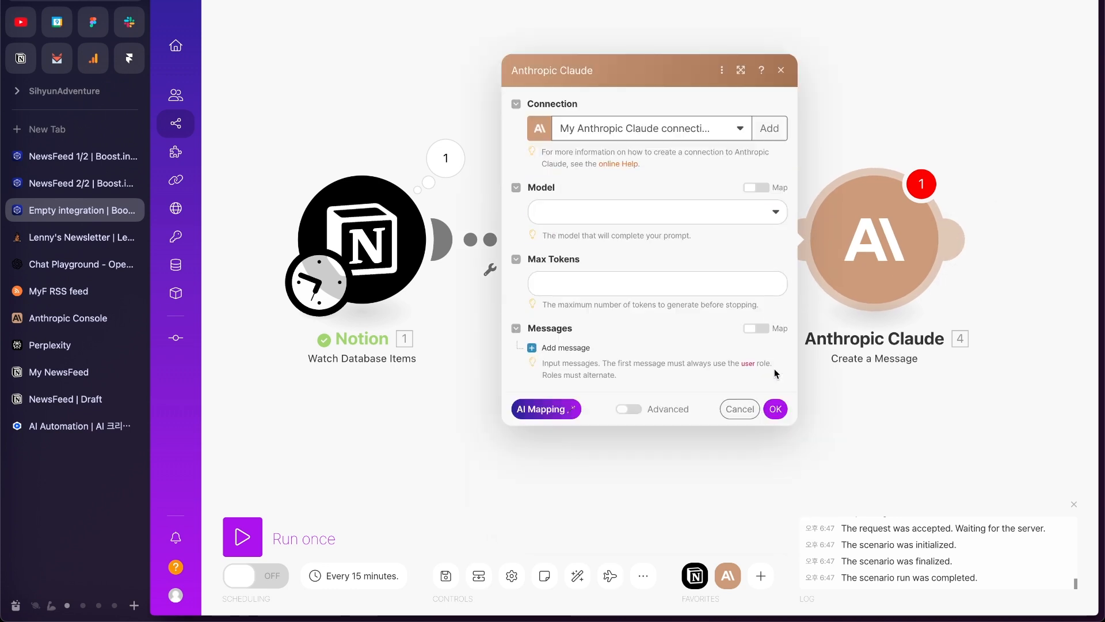
# Step: Map the Claude model as claude-3-5-sonnet-20240620 and set Max Tokens to 1200
pyautogui.click(621, 217)
pyautogui.click(756, 187)
pyautogui.click(756, 187)
pyautogui.click(691, 212)
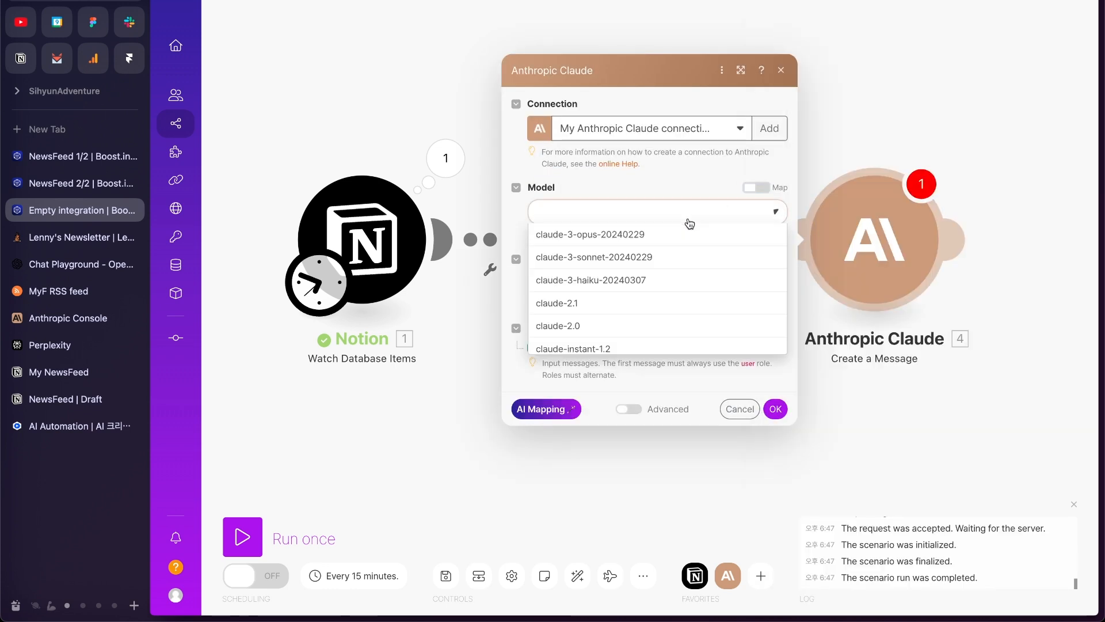
pyautogui.click(623, 257)
pyautogui.click(756, 187)
pyautogui.click(720, 207)
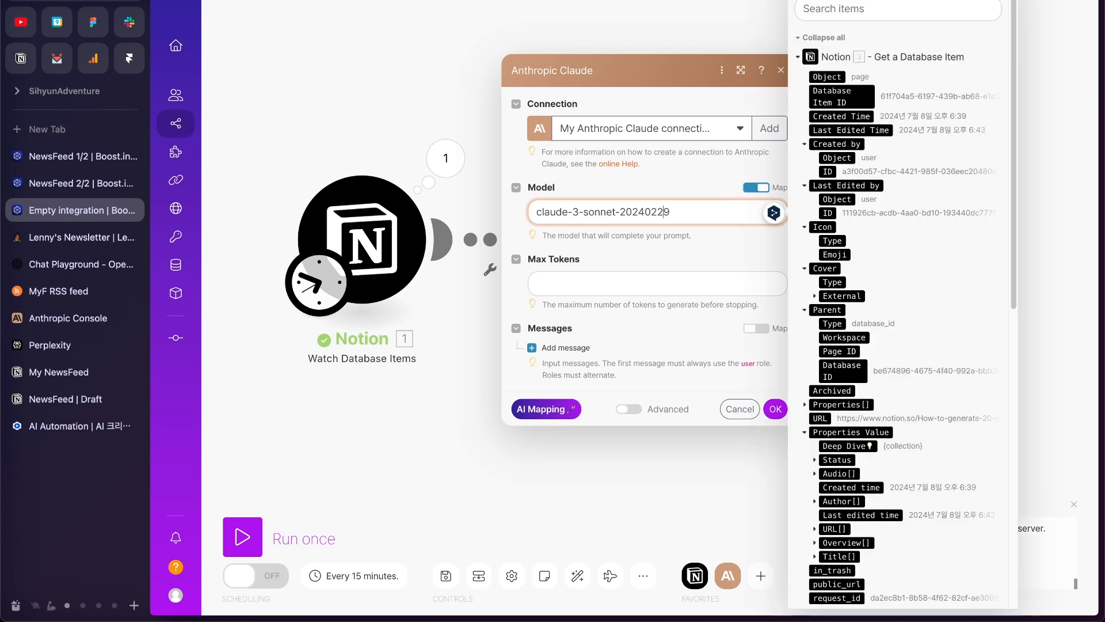
pyautogui.write('5-')
pyautogui.press('BackSpace')
pyautogui.press('BackSpace')
pyautogui.write('620')
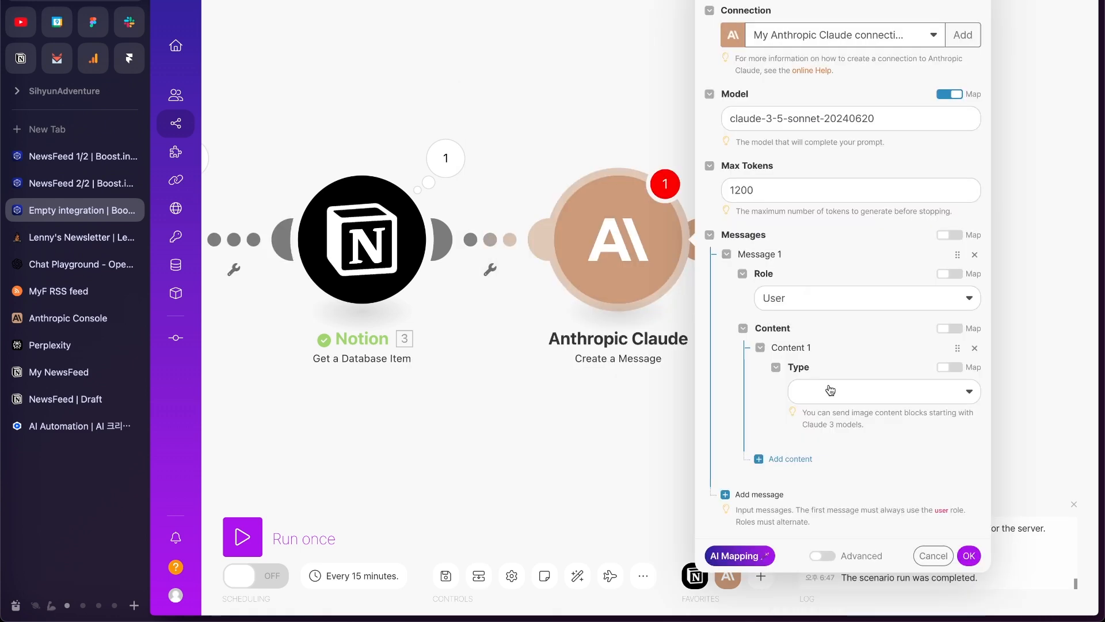
# Step: Set the User message's content type to Text and paste in the instructions for generating a Perplexity AI prompt
pyautogui.click(832, 392)
pyautogui.click(829, 412)
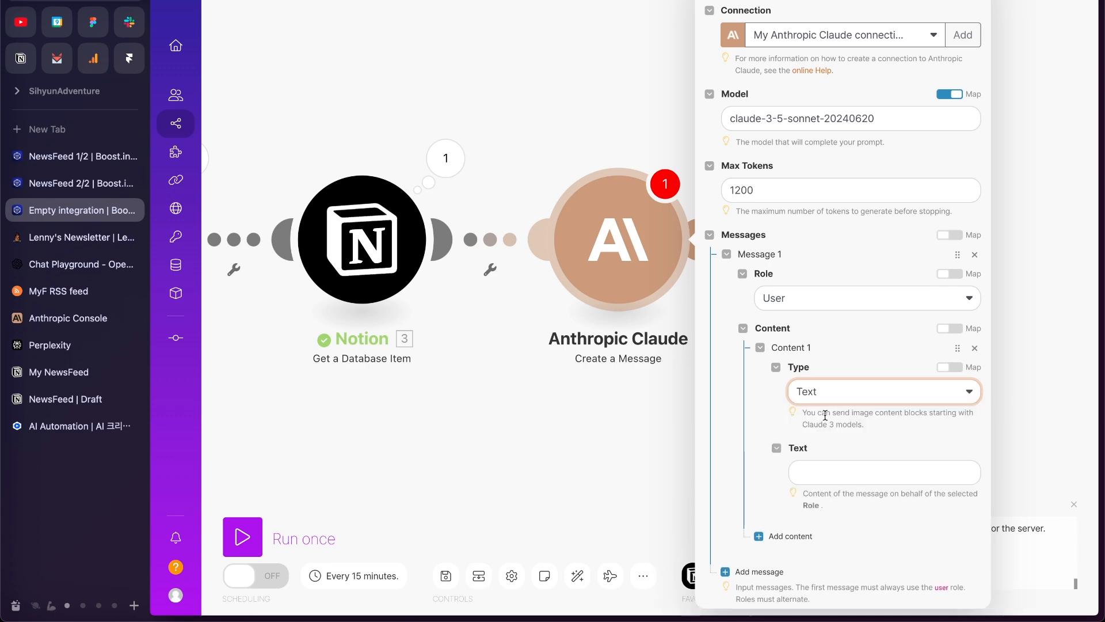
pyautogui.click(826, 472)
pyautogui.press('super+v')
pyautogui.scroll(15, 871, 452)
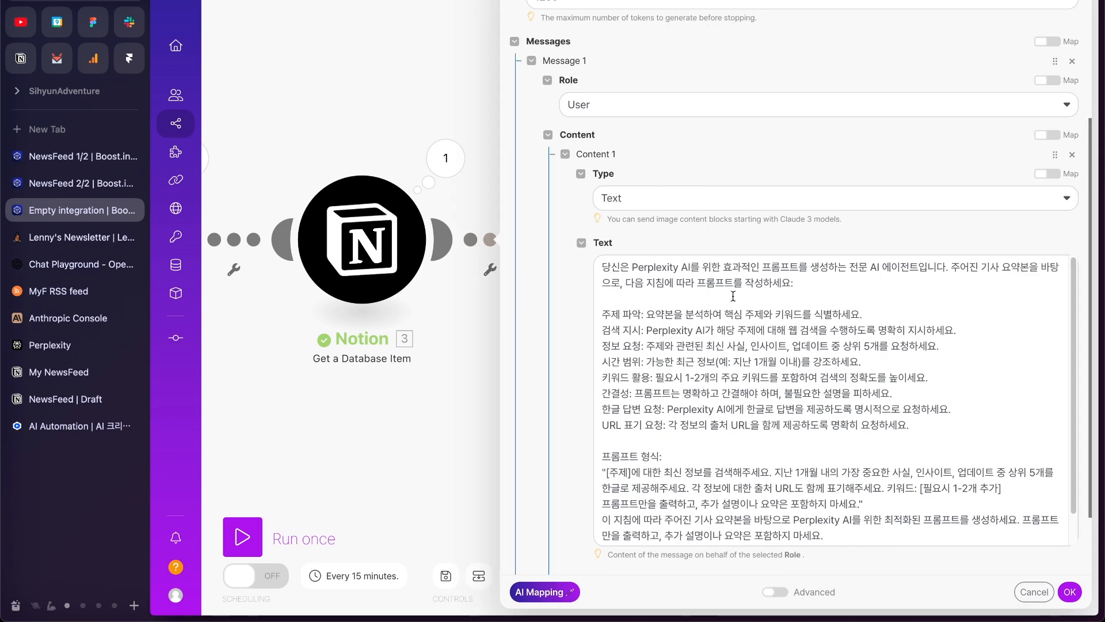
# Step: Remove the Watch Database Items Overview mapping from the summary line (요약본) at the end of the Claude prompt
pyautogui.click(732, 296)
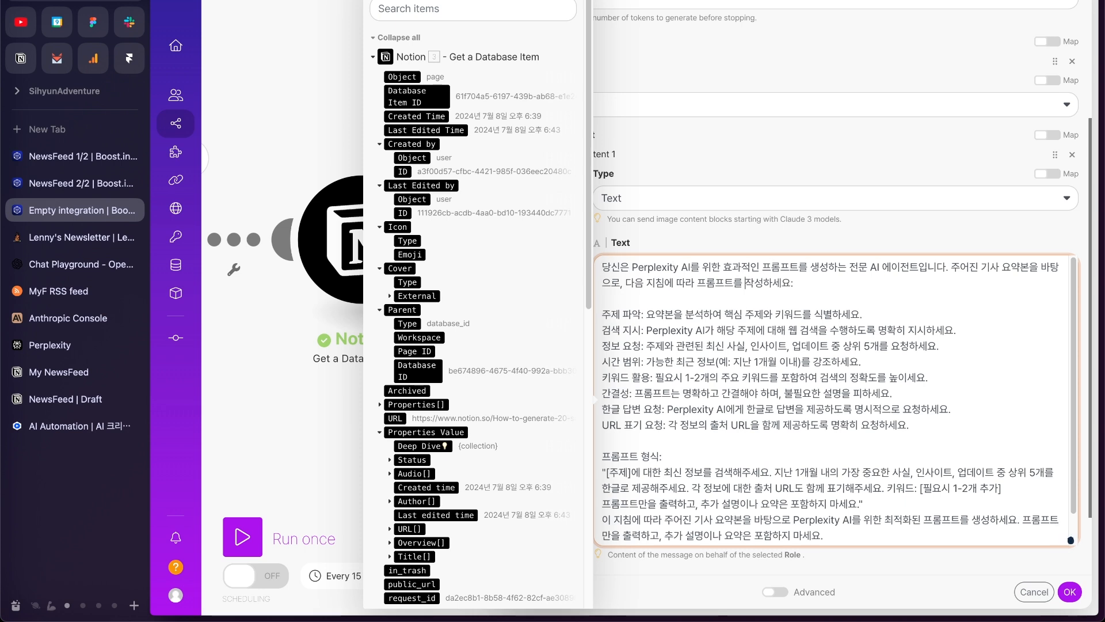
pyautogui.click(656, 314)
pyautogui.scroll(-1, 645, 305)
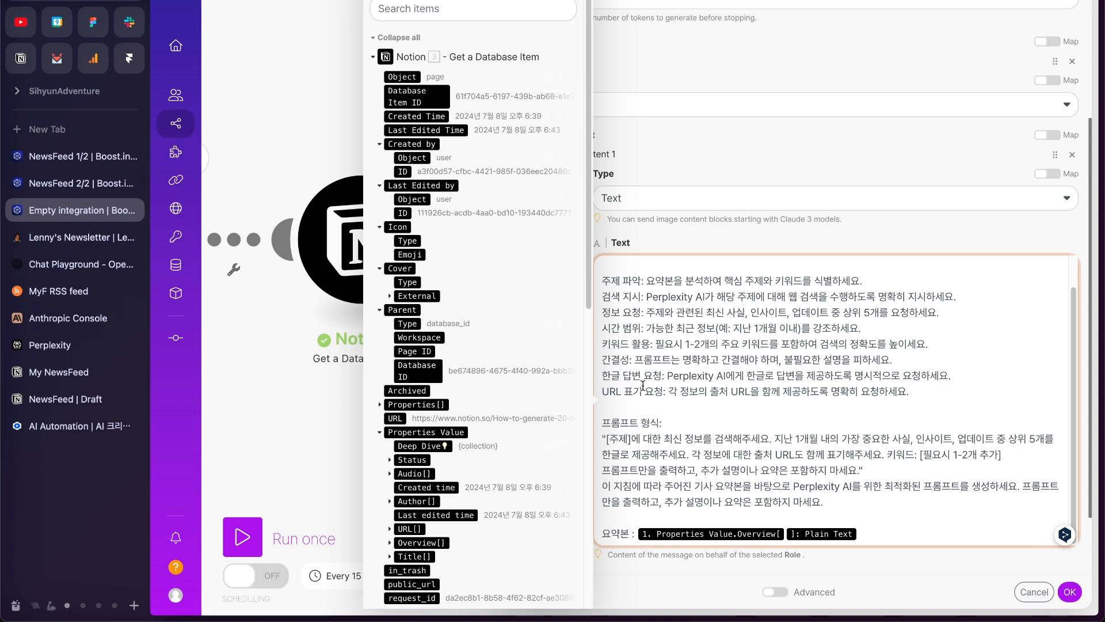
pyautogui.scroll(-2, 657, 389)
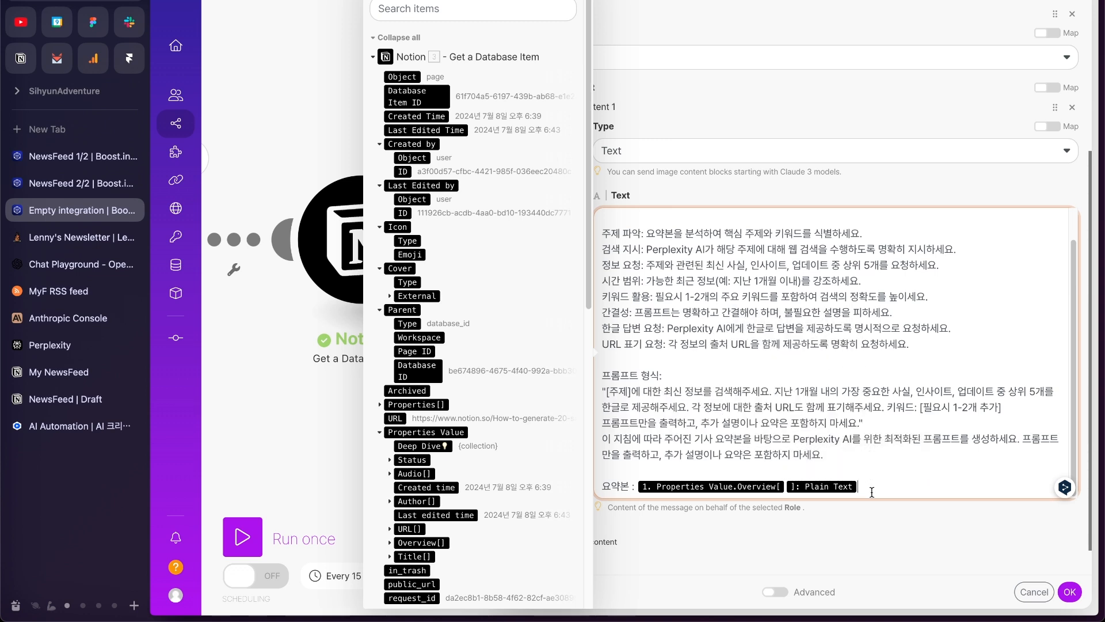
pyautogui.press('BackSpace')
pyautogui.press('BackSpace')
# Step: Map the Overview plain_text from Notion's Get a Database Item into the prompt's summary line and save the Claude module
pyautogui.scroll(-8, 469, 341)
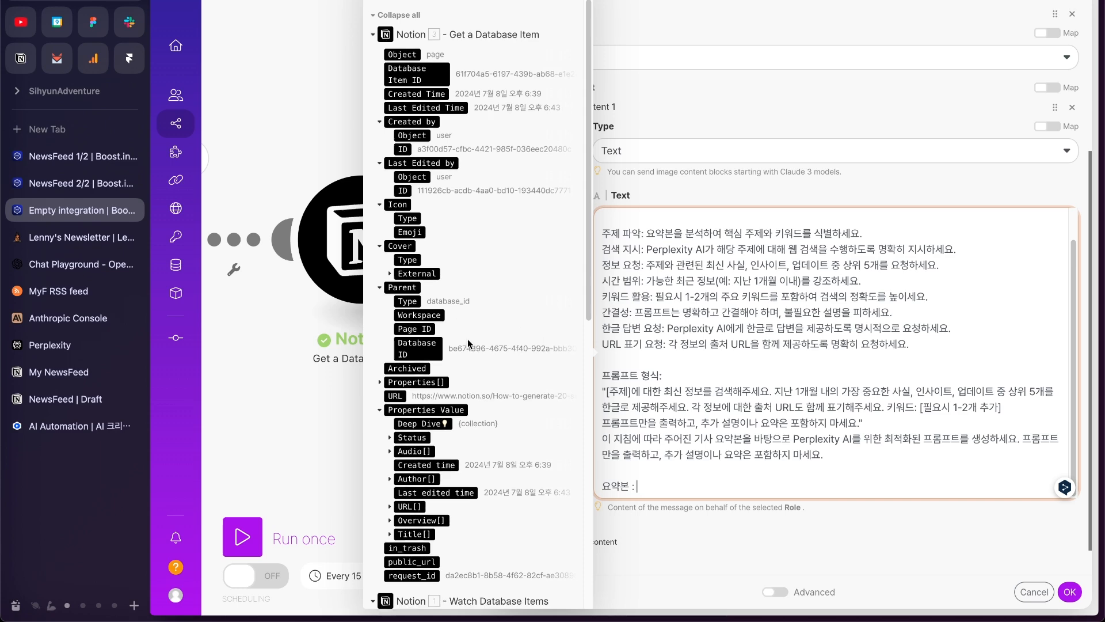
pyautogui.scroll(8, 477, 363)
pyautogui.scroll(-2, 484, 320)
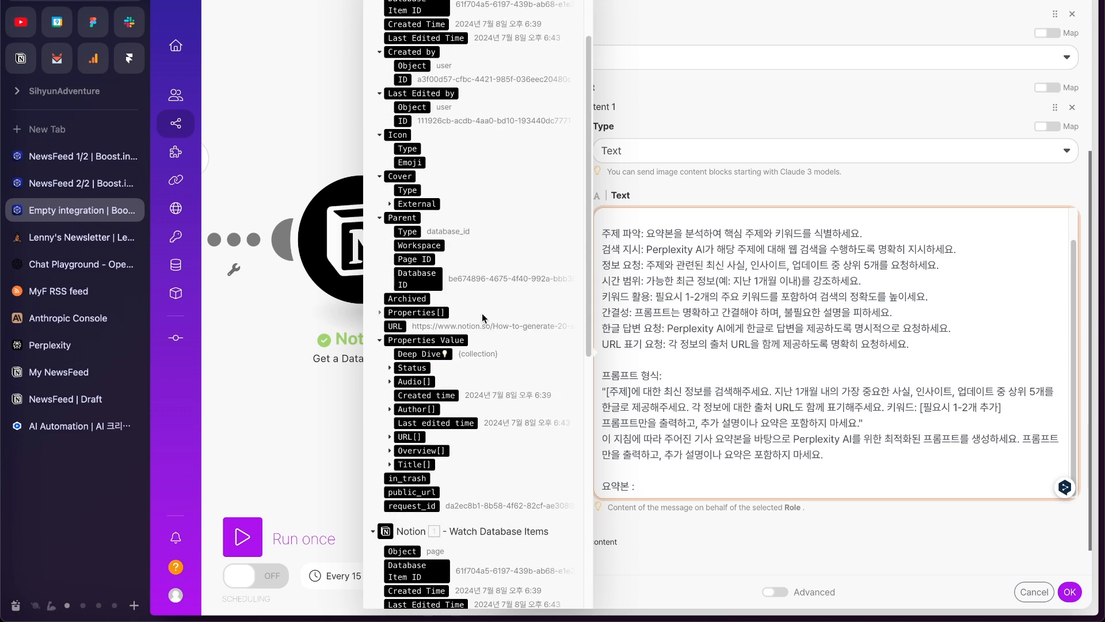
pyautogui.scroll(2, 483, 318)
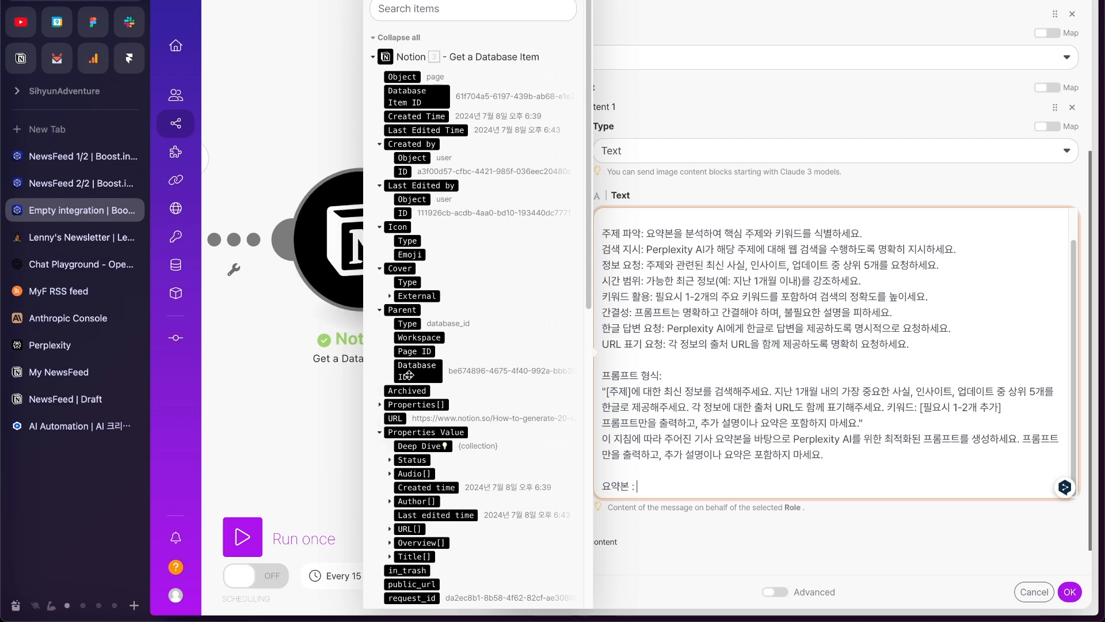
pyautogui.scroll(-2, 415, 447)
pyautogui.scroll(-2, 415, 448)
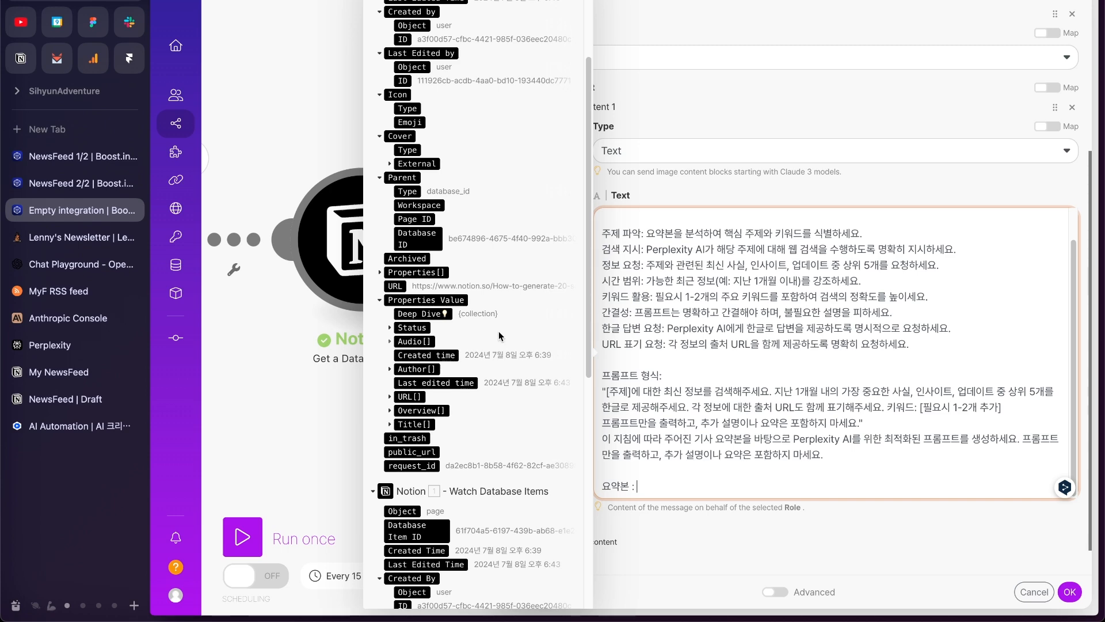
pyautogui.click(390, 411)
pyautogui.scroll(-2, 467, 402)
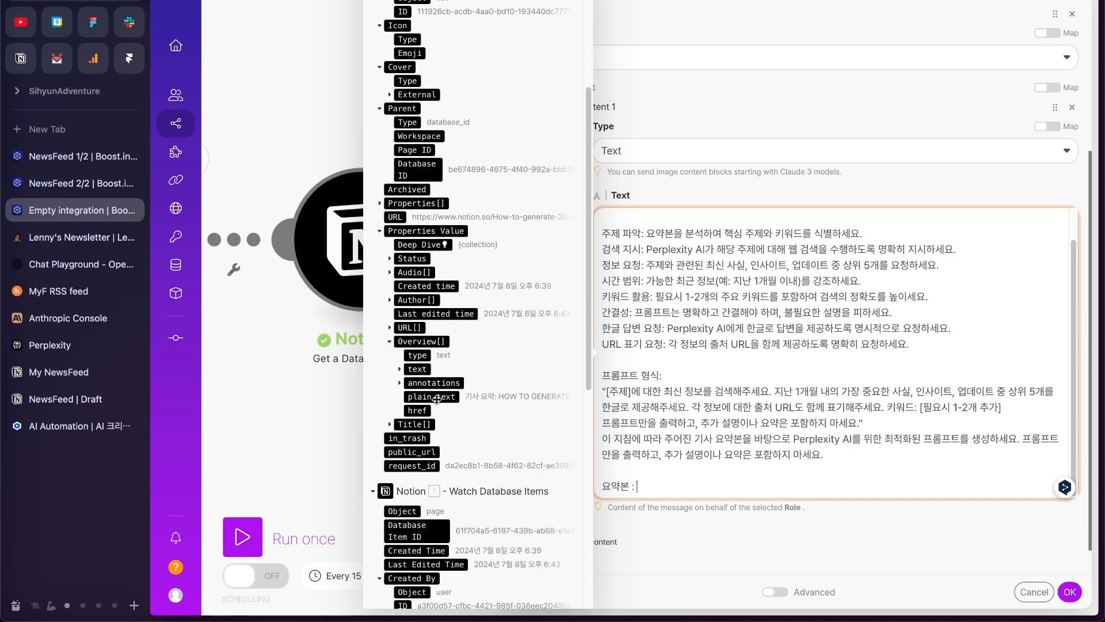
pyautogui.click(431, 397)
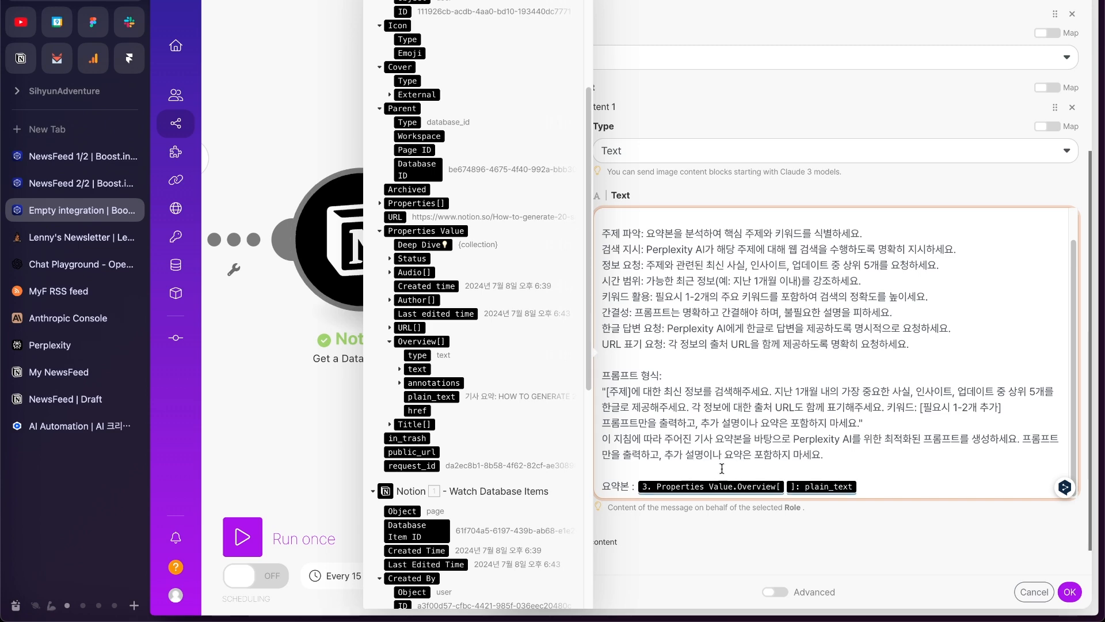
pyautogui.click(1070, 592)
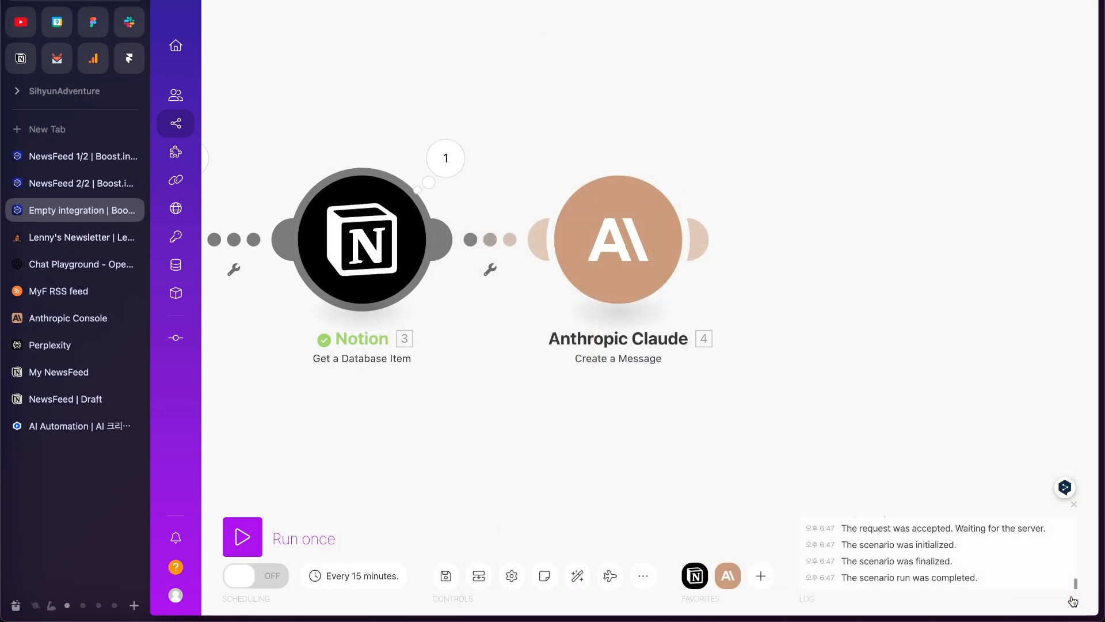
# Step: Add a Perplexity AI Create a Chat Completion (Prompt) module after the Anthropic Claude module
pyautogui.click(696, 238)
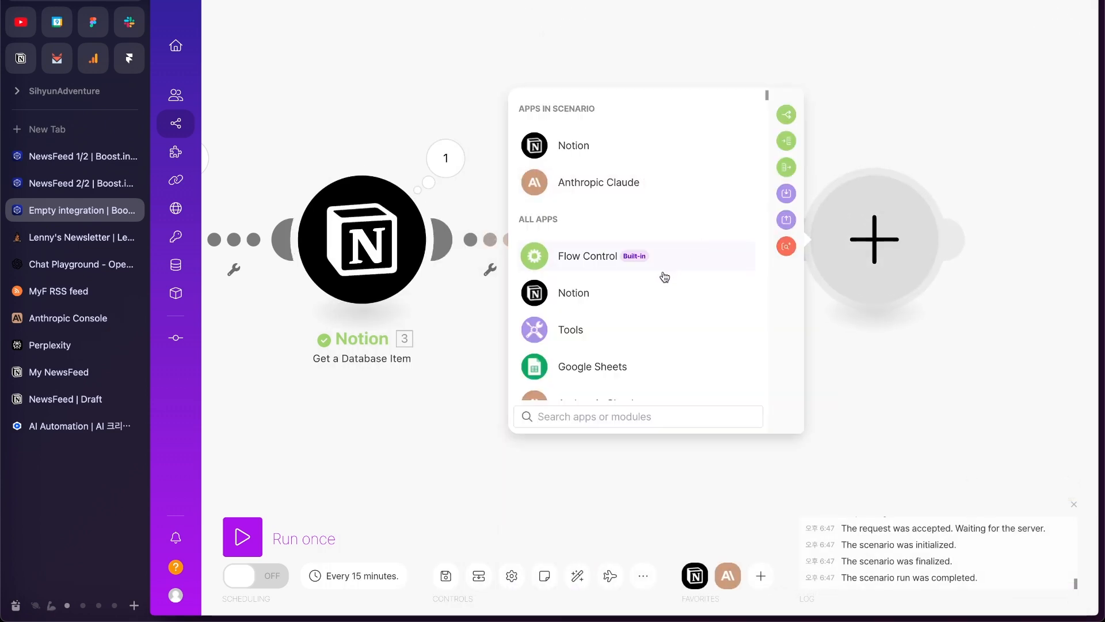
pyautogui.write('perp')
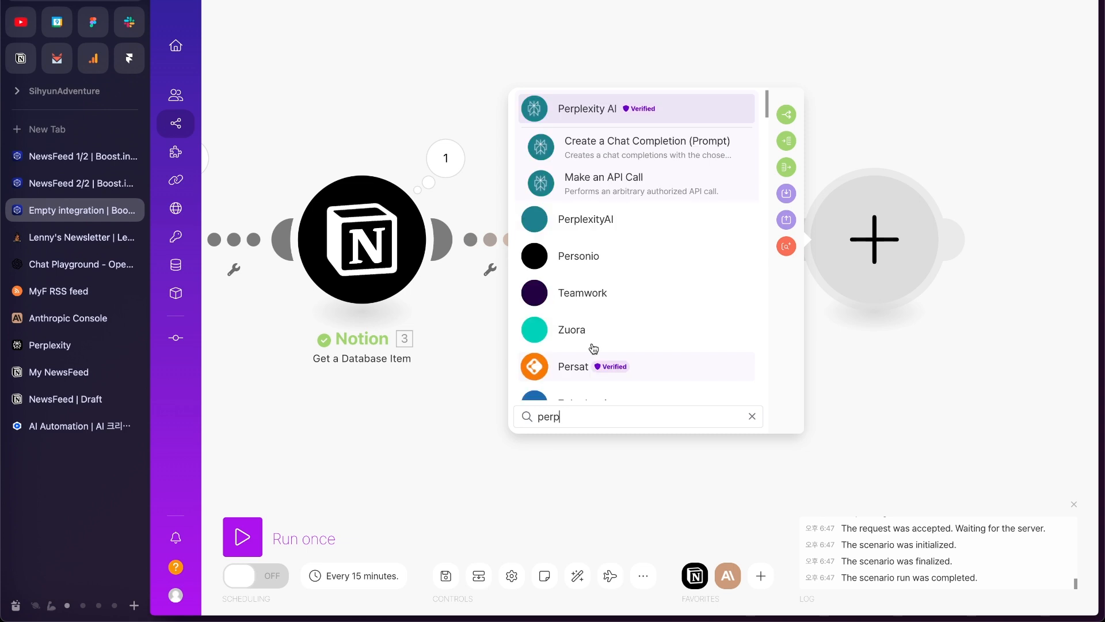
pyautogui.click(647, 148)
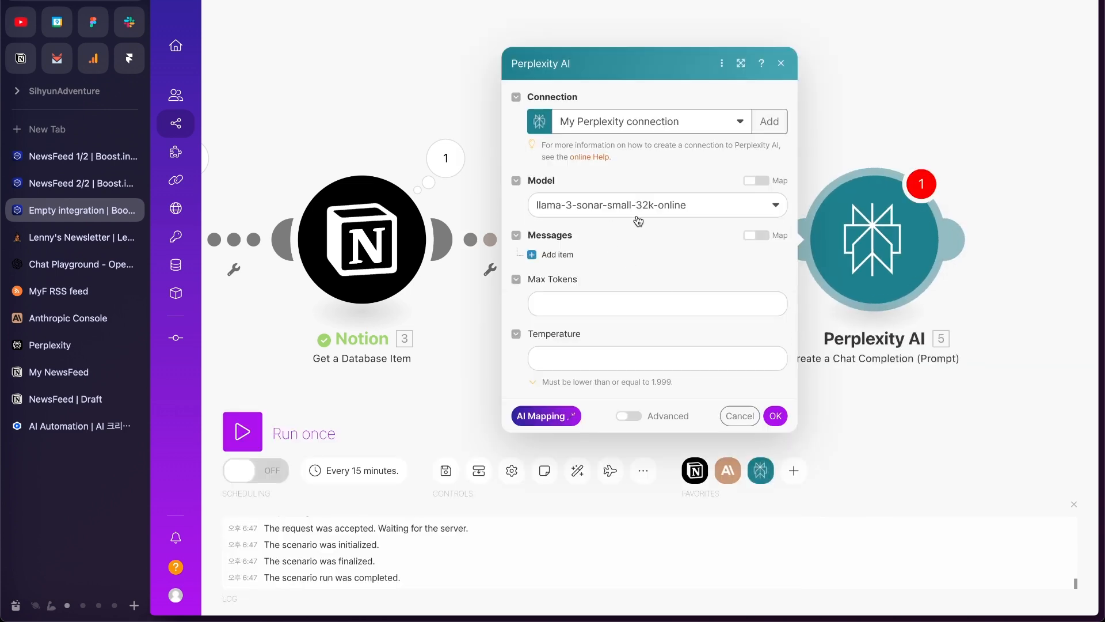
# Step: Set the Perplexity AI model to mixtral-8x7b-instruct
pyautogui.click(651, 210)
pyautogui.click(681, 215)
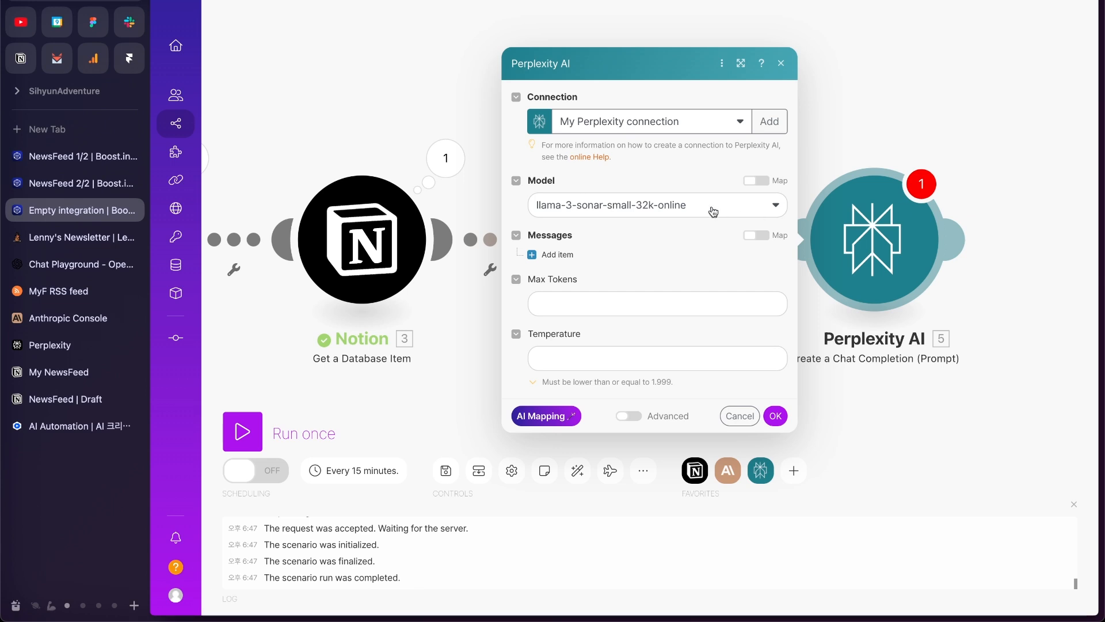
pyautogui.click(677, 205)
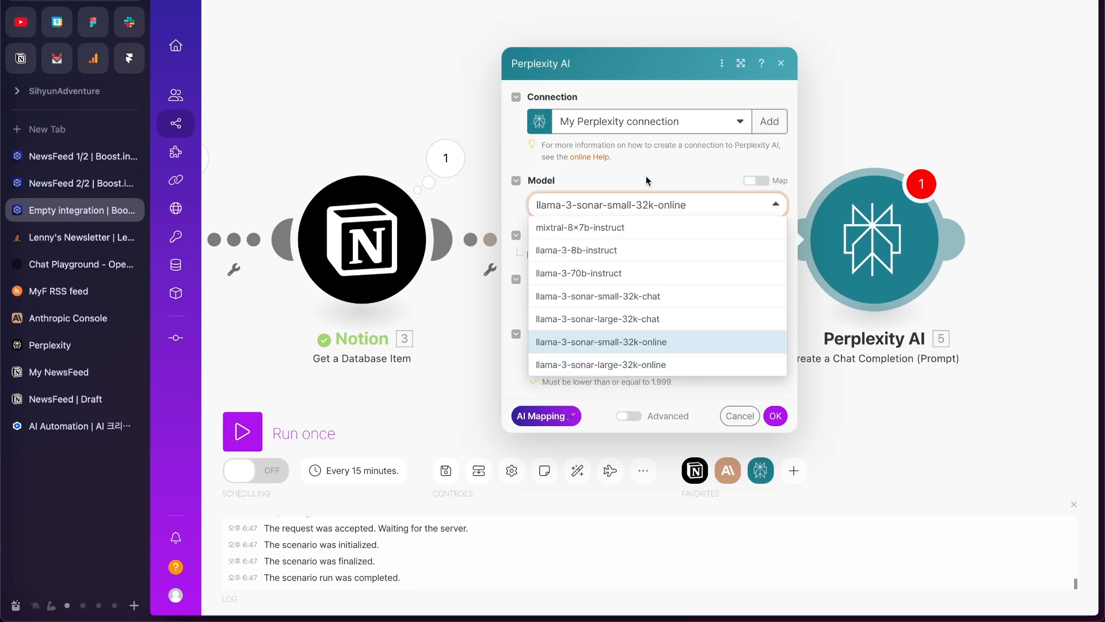
pyautogui.click(582, 227)
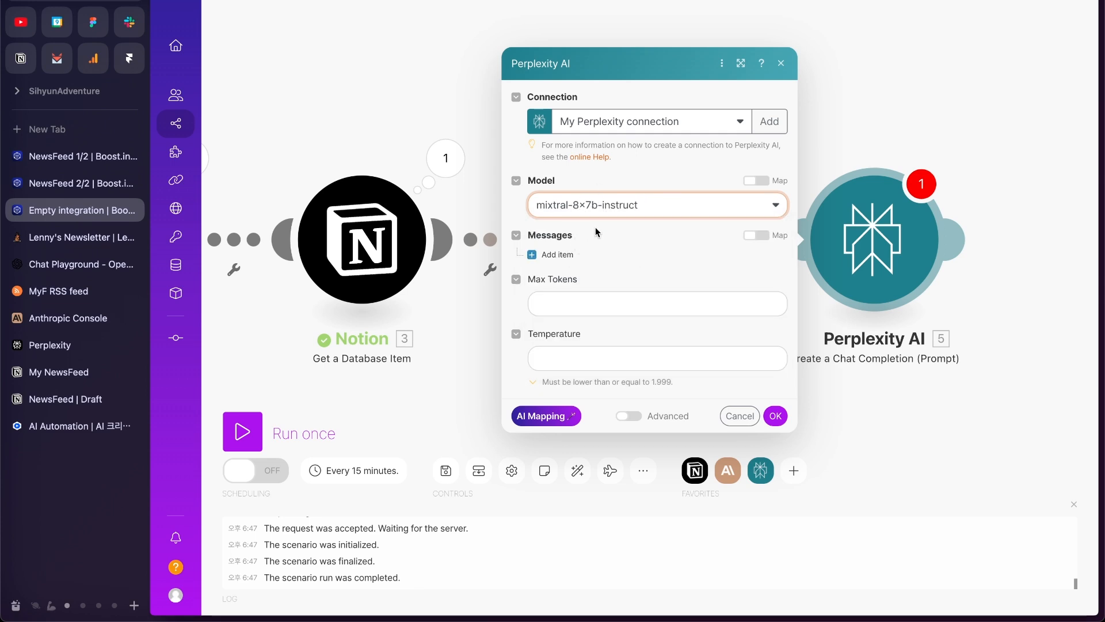
pyautogui.click(704, 213)
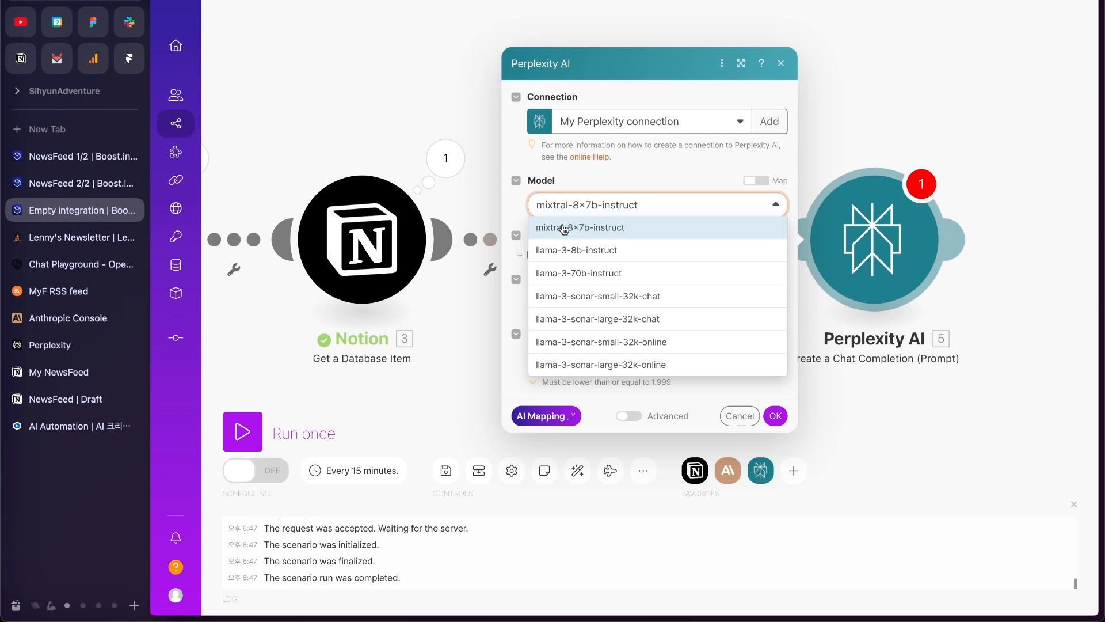
pyautogui.click(669, 163)
# Step: Add a message with the User role containing Claude's Content[] Text output, leave Max Tokens empty, and save the Perplexity module
pyautogui.click(555, 256)
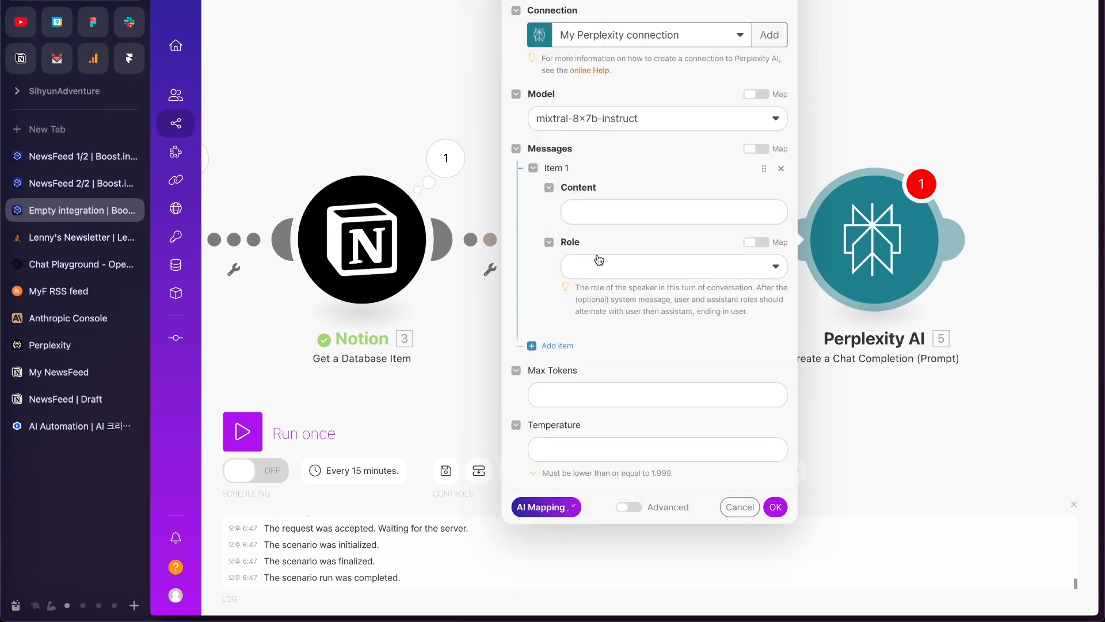
pyautogui.click(623, 220)
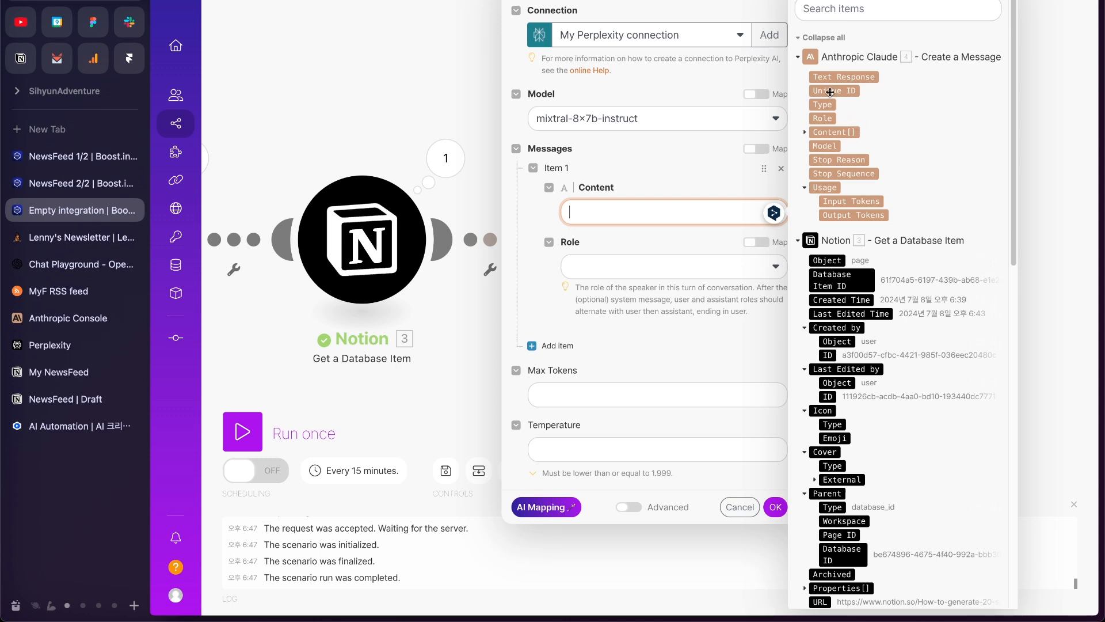
pyautogui.click(804, 133)
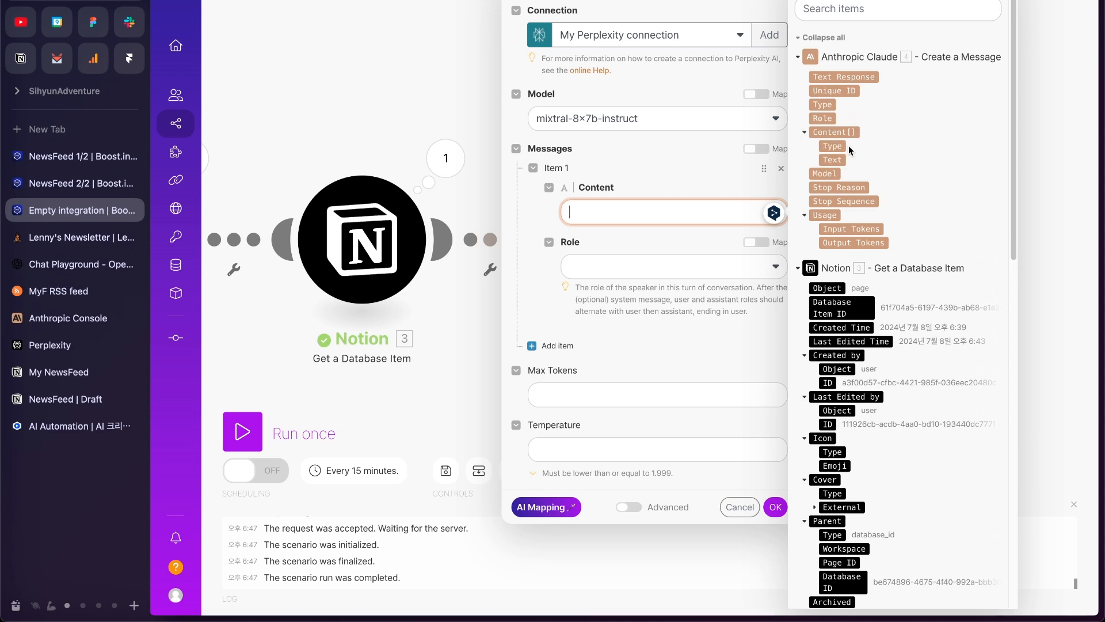
pyautogui.click(843, 158)
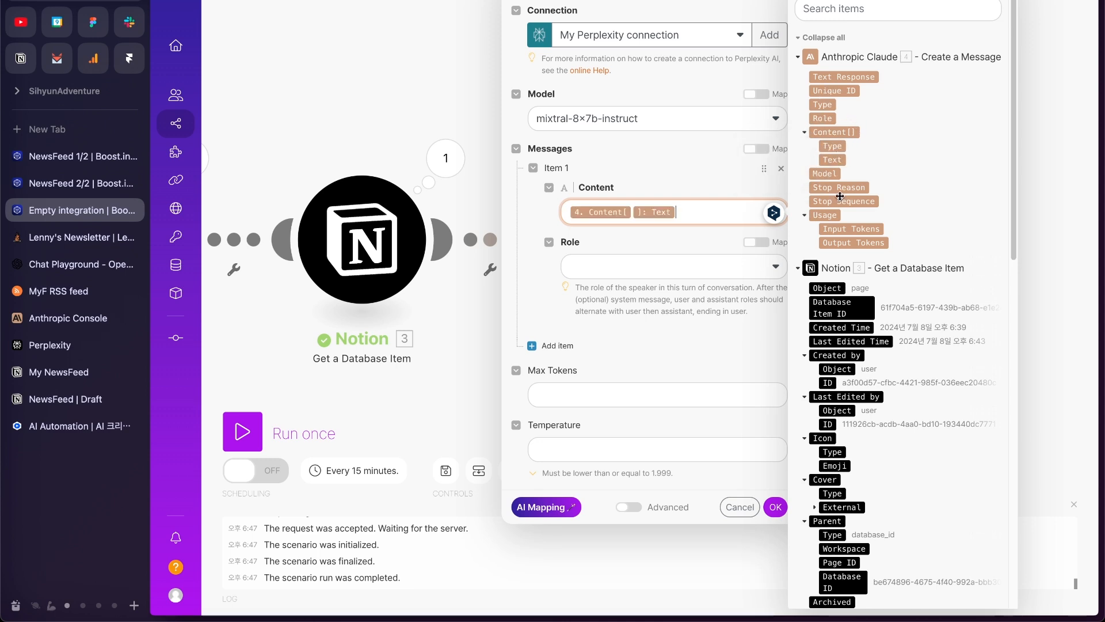
pyautogui.click(635, 271)
pyautogui.click(604, 288)
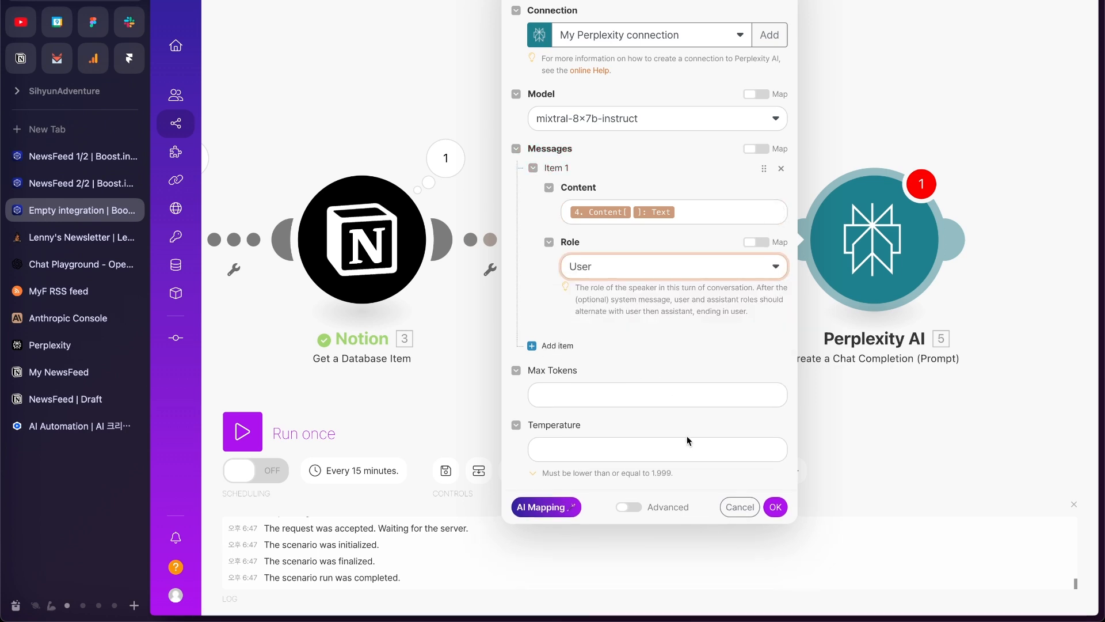
pyautogui.click(618, 387)
pyautogui.click(662, 365)
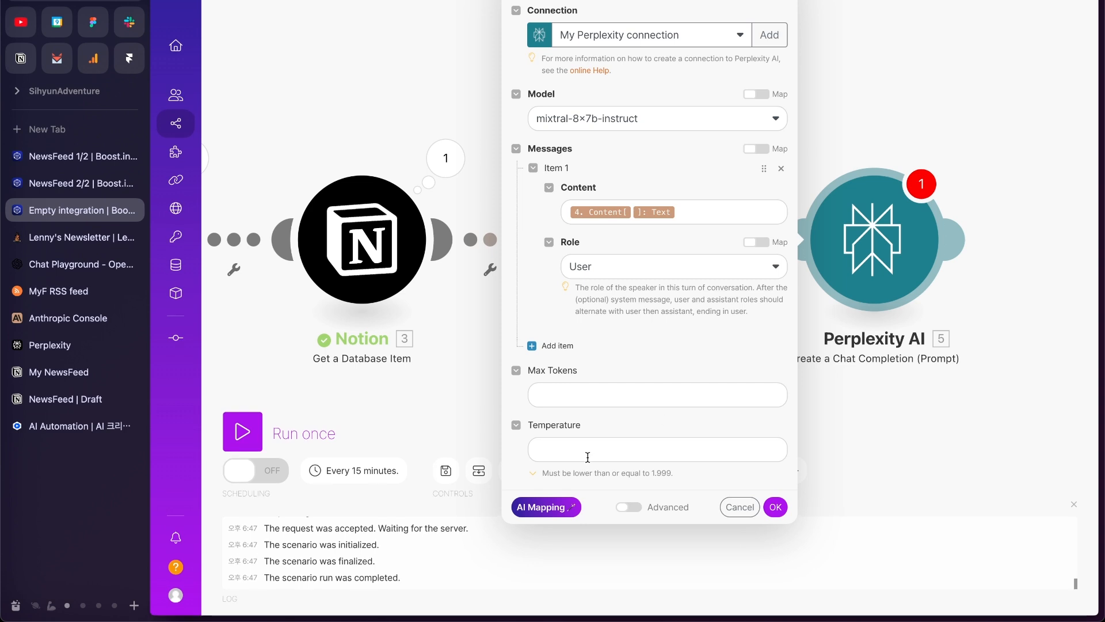
pyautogui.click(775, 505)
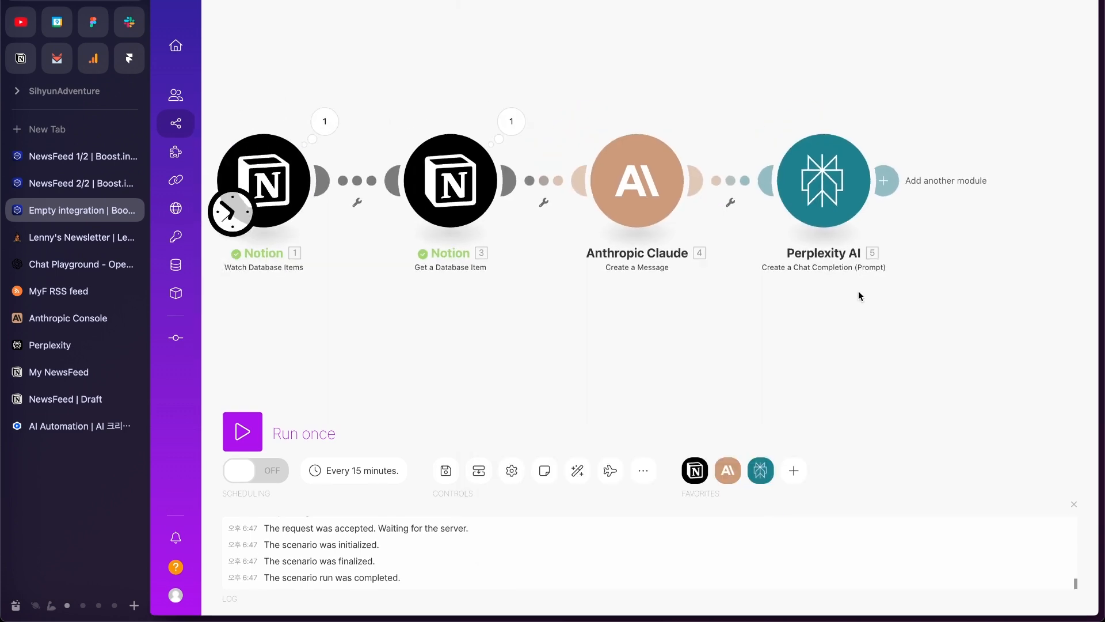
# Step: Choose Notion for a new module after Perplexity AI, and open the first My NewsFeed article to examine its page body
pyautogui.click(883, 180)
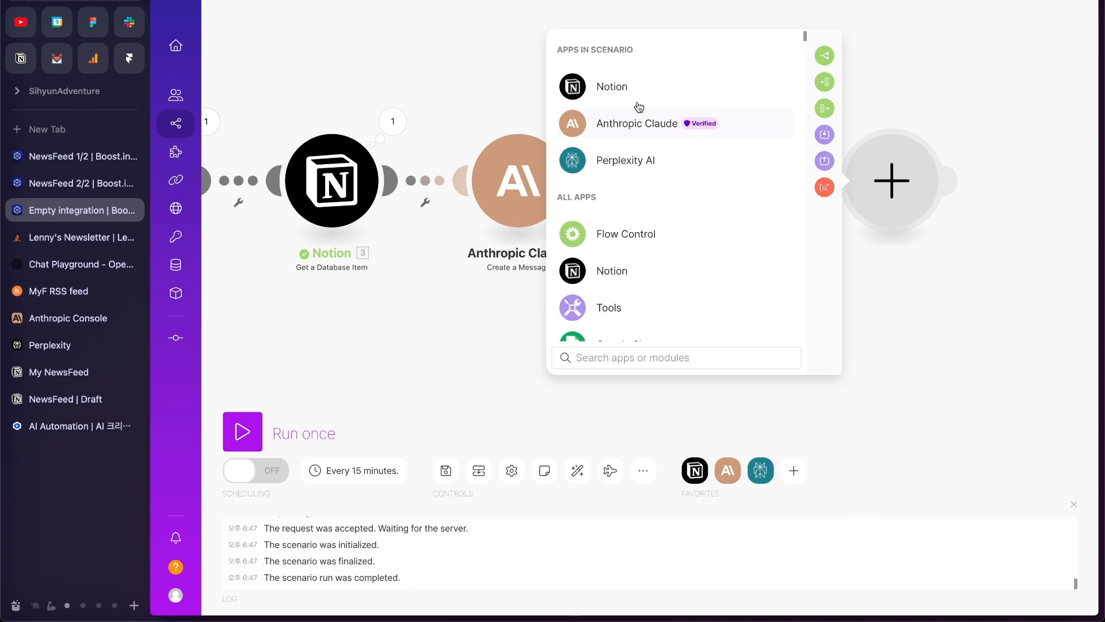
pyautogui.click(640, 85)
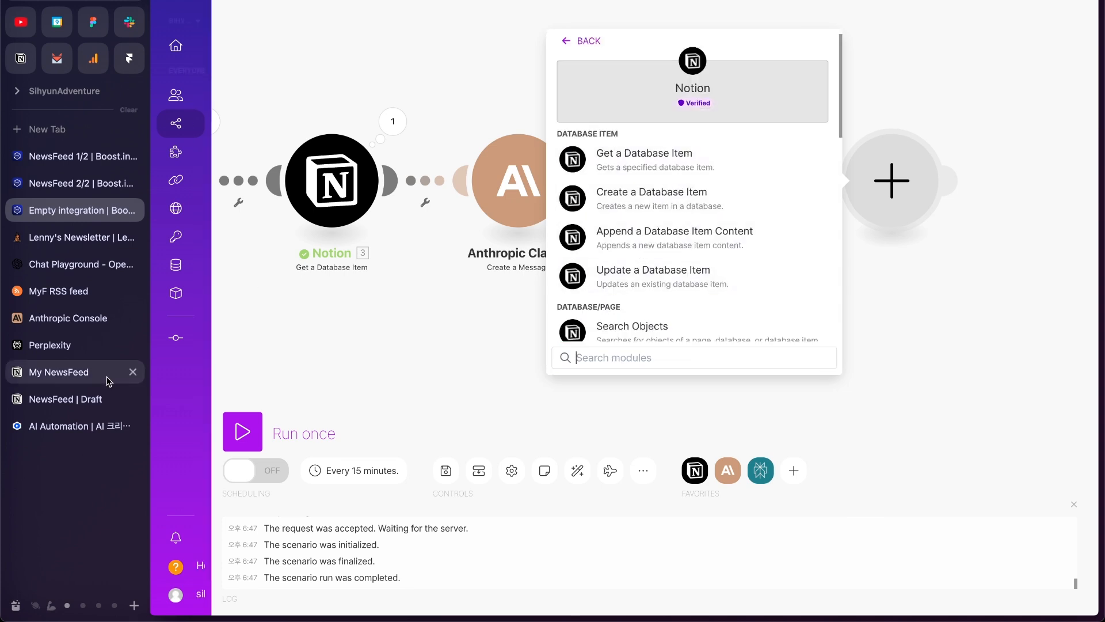
pyautogui.click(81, 372)
pyautogui.hscroll(2, 829, 281)
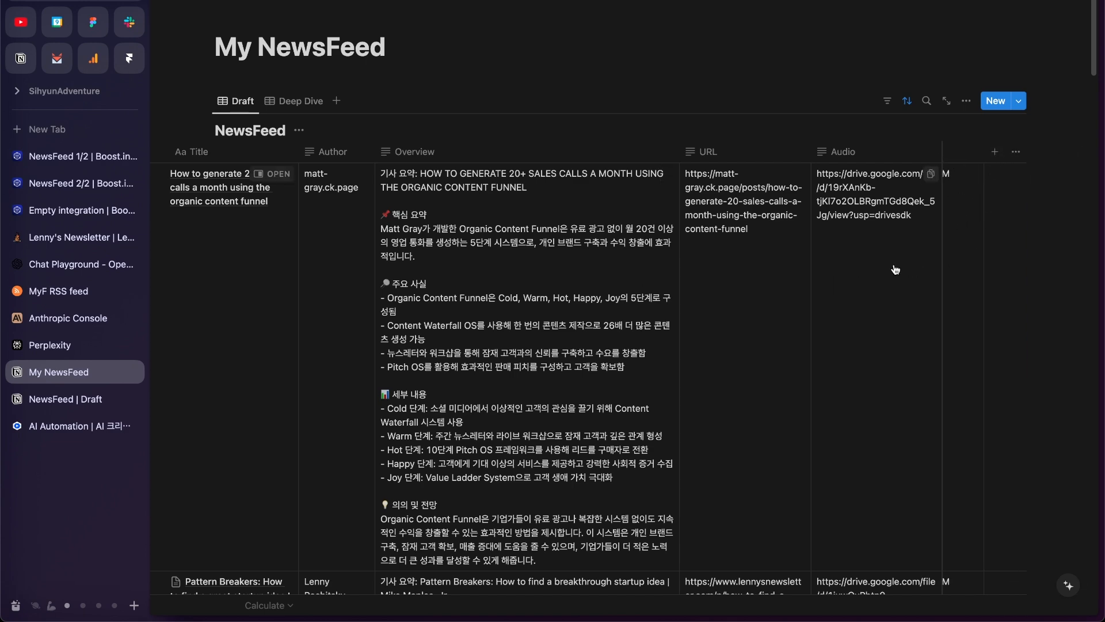
pyautogui.hscroll(-2, 895, 269)
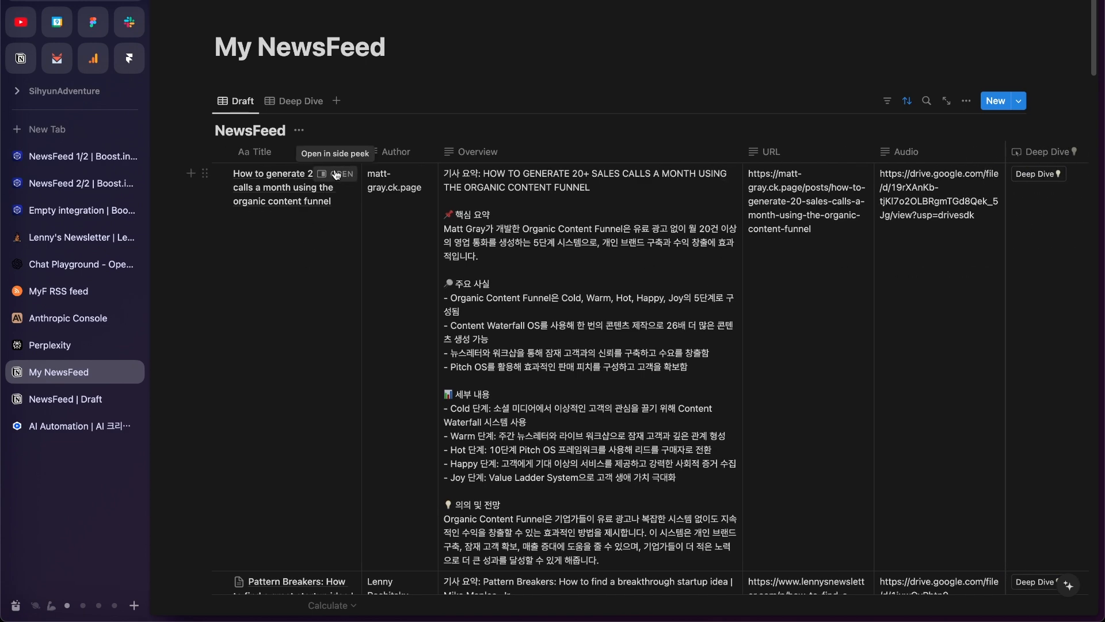
pyautogui.click(337, 174)
pyautogui.scroll(-10, 862, 340)
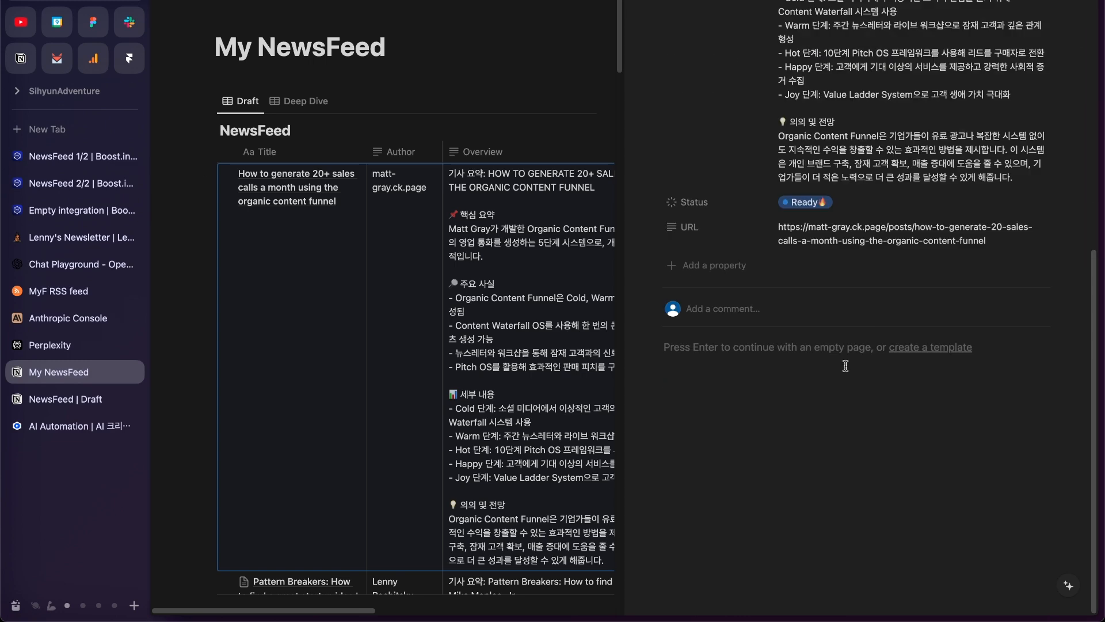
pyautogui.click(862, 340)
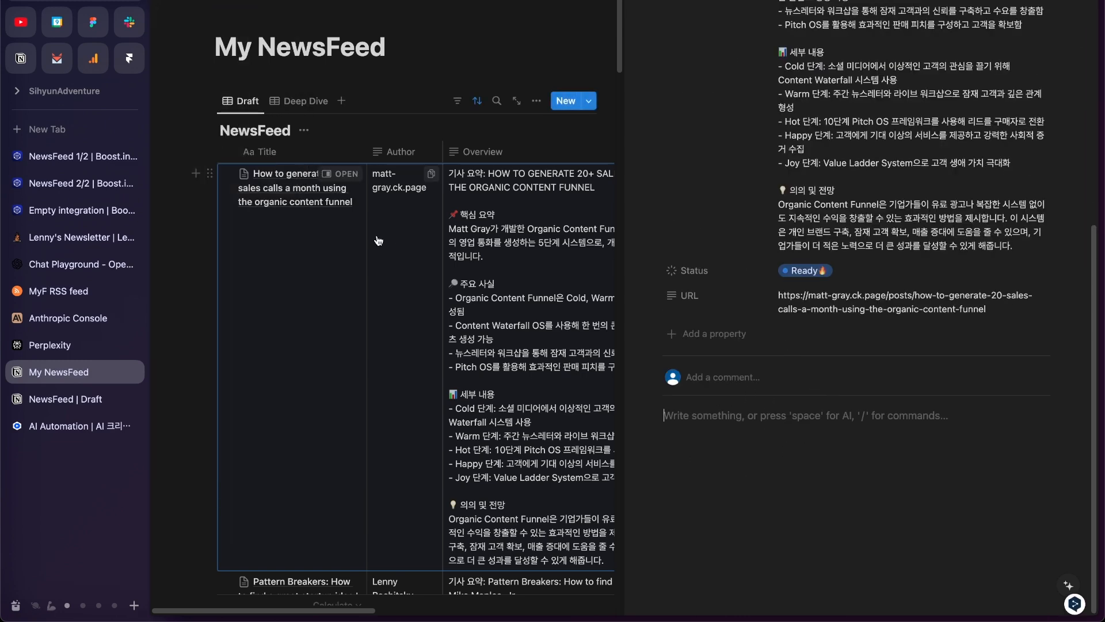
# Step: Examine the modules that follow Deep Dive Bot in the NewsFeed 2/2 scenario, closing the open Claude settings
pyautogui.click(67, 180)
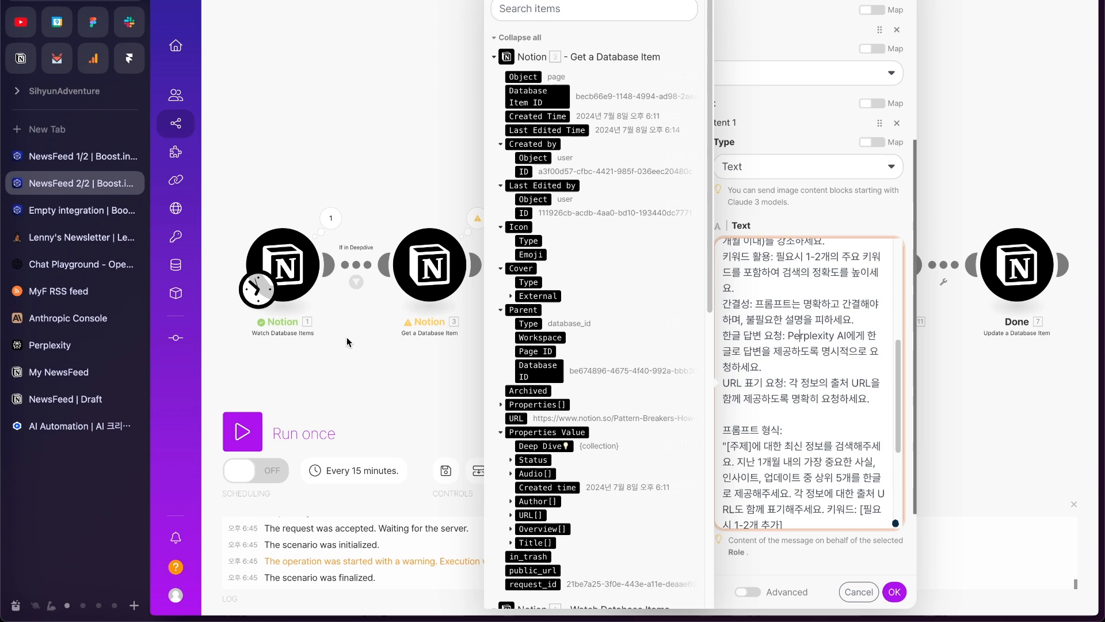
pyautogui.click(962, 131)
pyautogui.scroll(-2, 930, 336)
pyautogui.scroll(3, 890, 326)
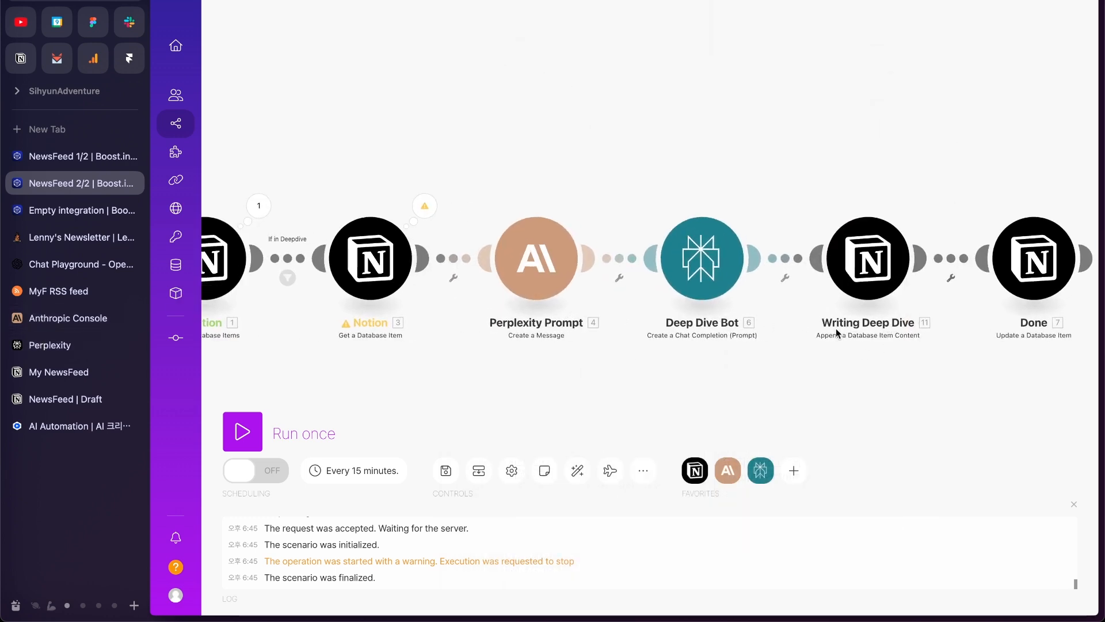
# Step: In the Empty integration scenario, add Notion's Append a Database Item Content, entering module 3's Database Item ID manually as the target
pyautogui.click(84, 215)
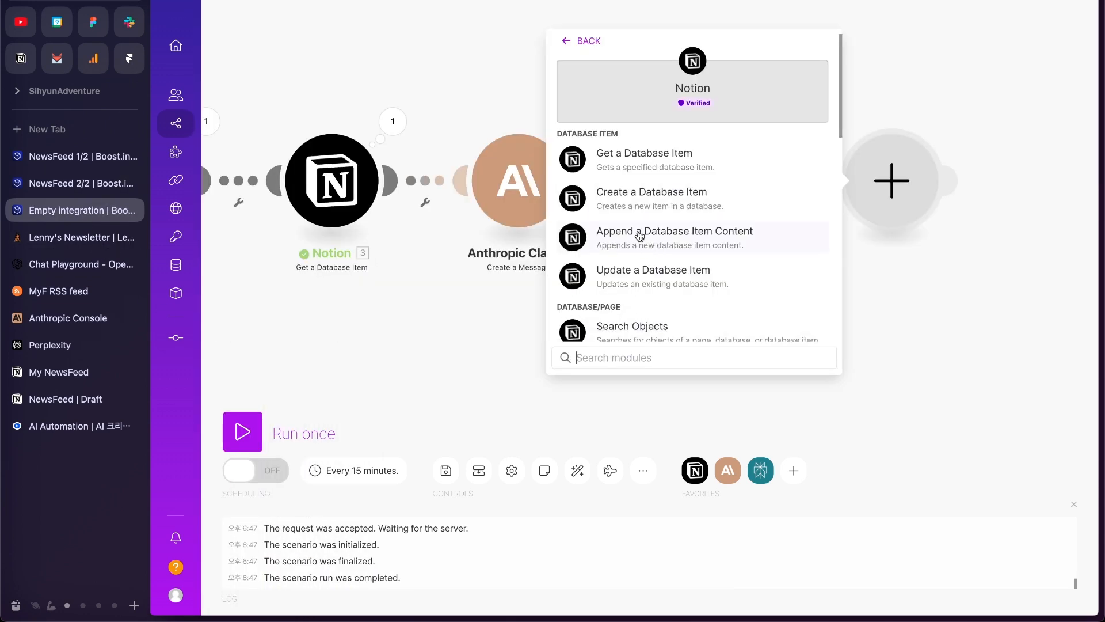
pyautogui.click(695, 239)
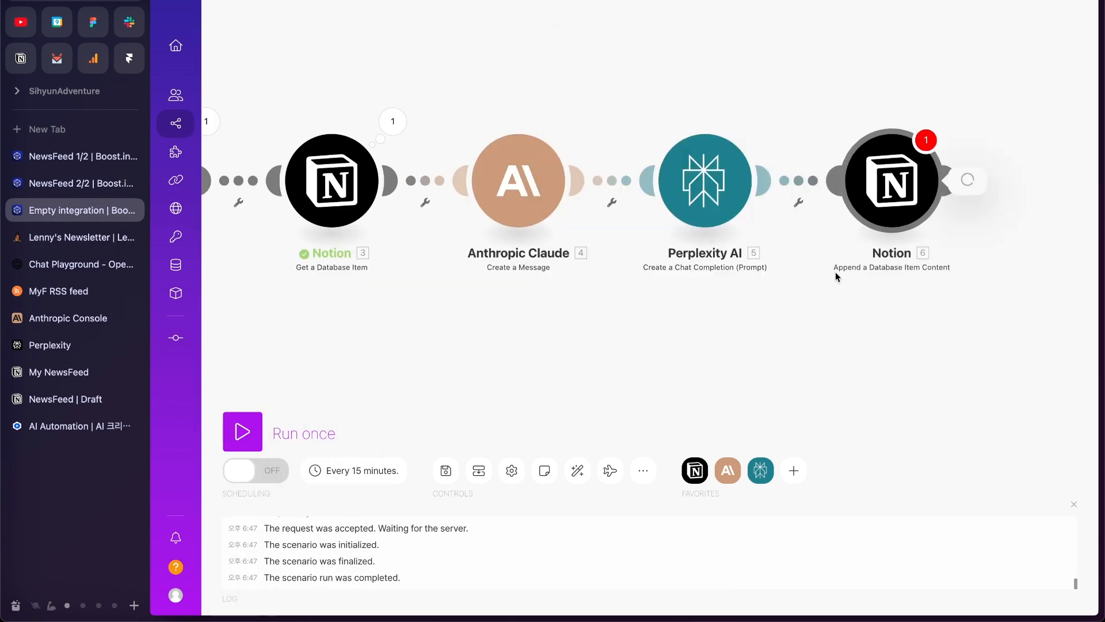
pyautogui.click(694, 184)
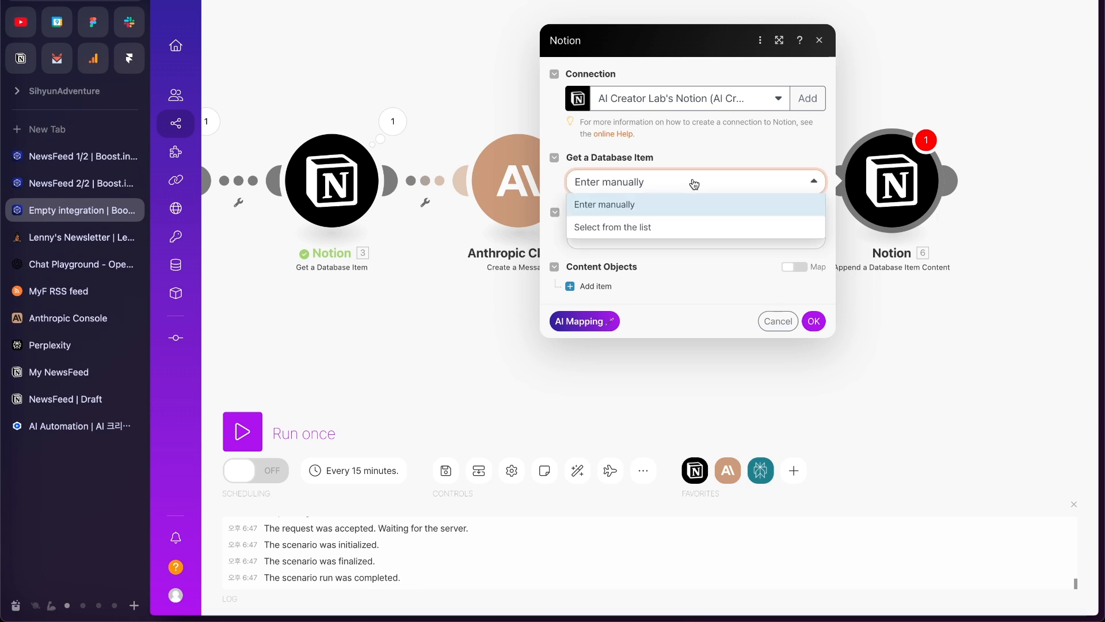
pyautogui.click(661, 204)
pyautogui.click(638, 233)
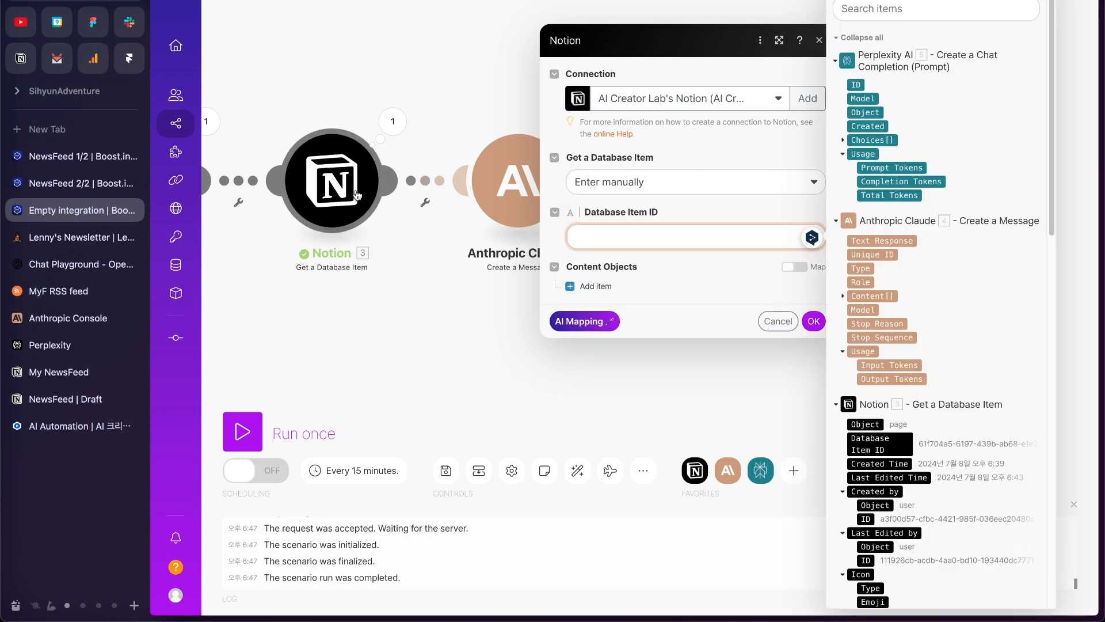
pyautogui.scroll(-4, 951, 340)
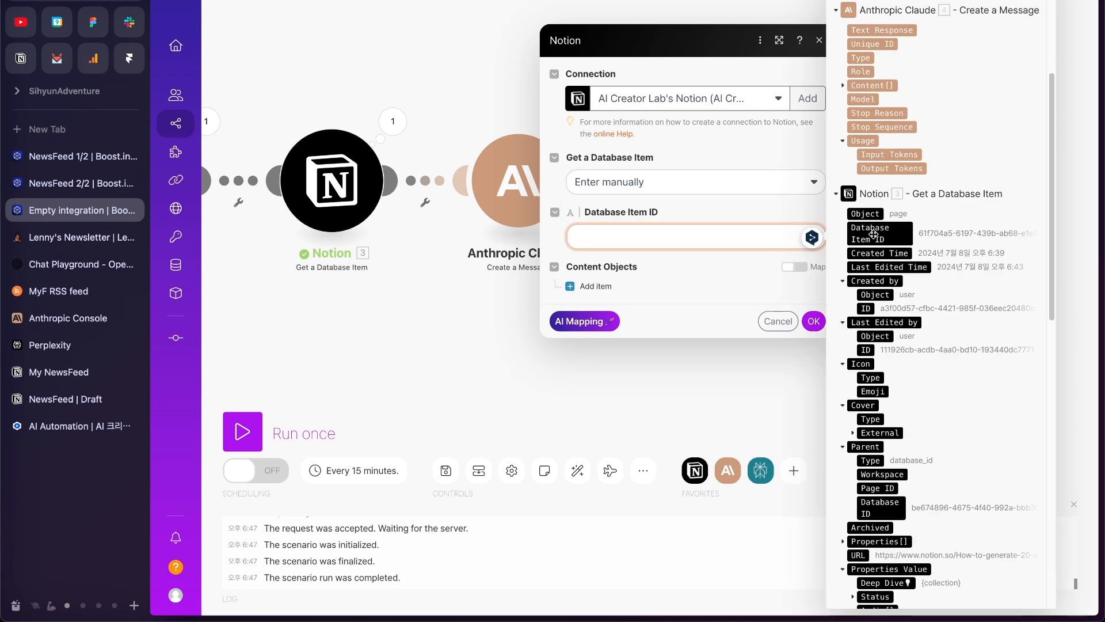
pyautogui.click(885, 230)
pyautogui.click(811, 321)
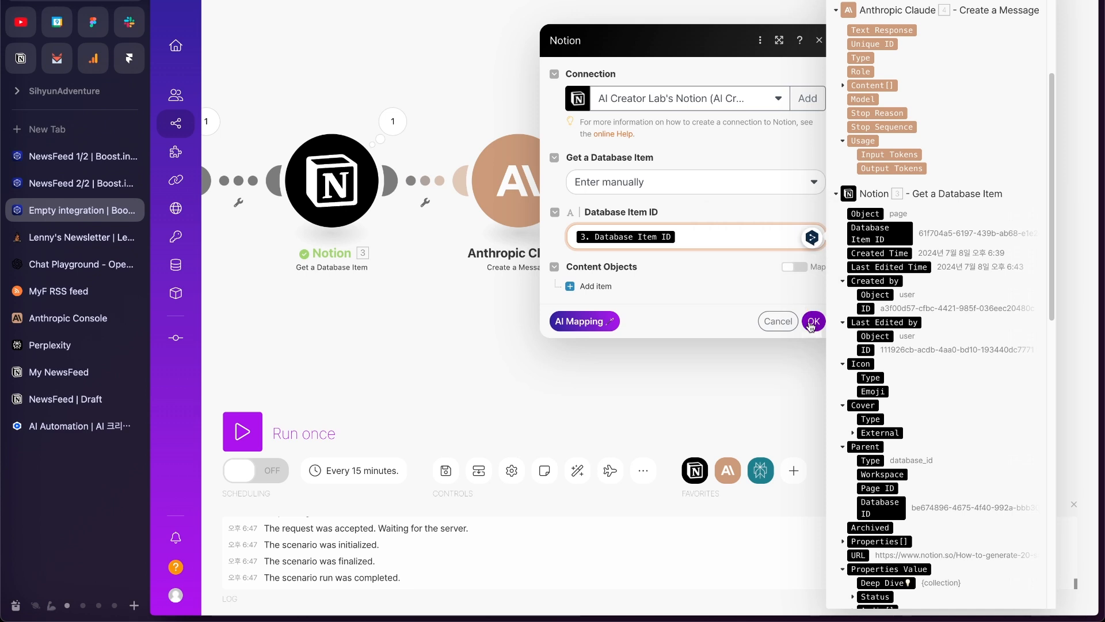
# Step: Add a content object of type Paragraph to the Notion append module
pyautogui.click(590, 286)
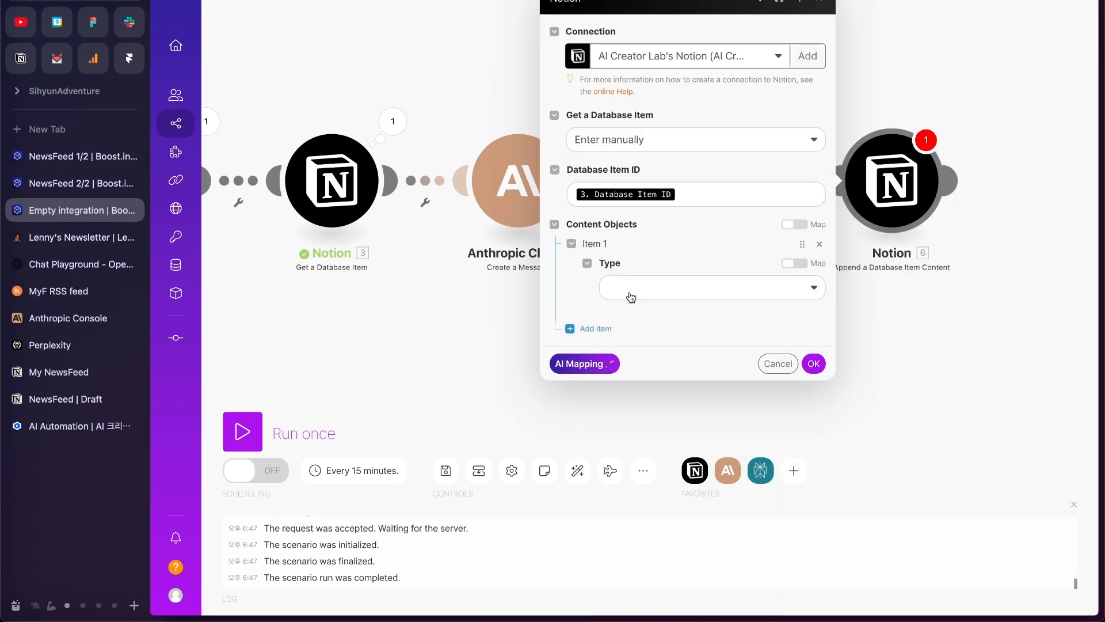
pyautogui.click(662, 287)
pyautogui.click(648, 334)
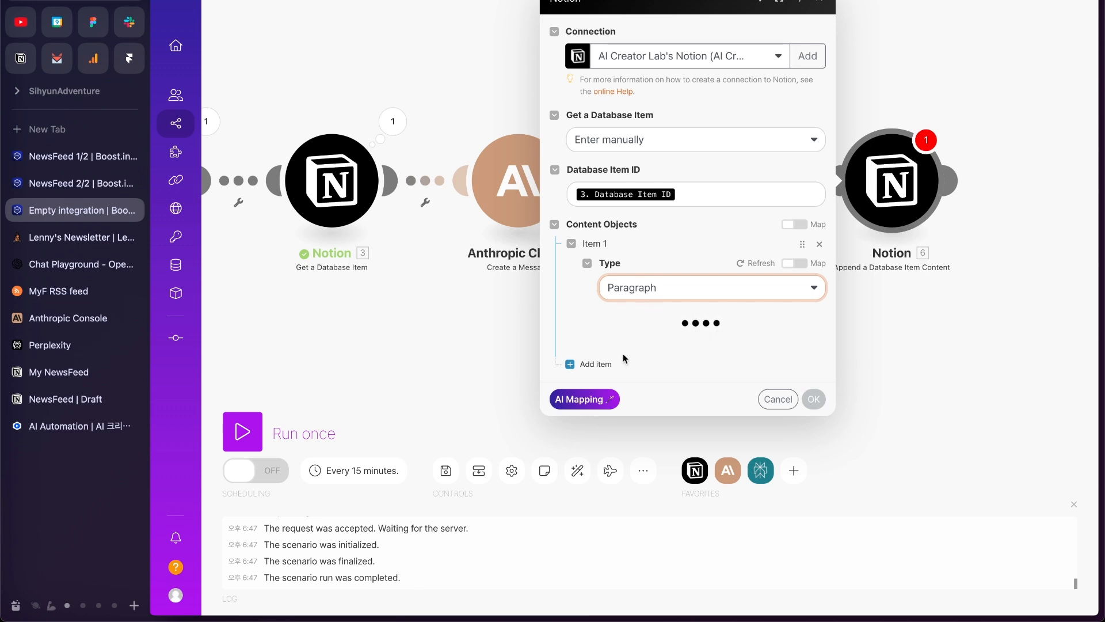
pyautogui.click(588, 363)
pyautogui.click(656, 386)
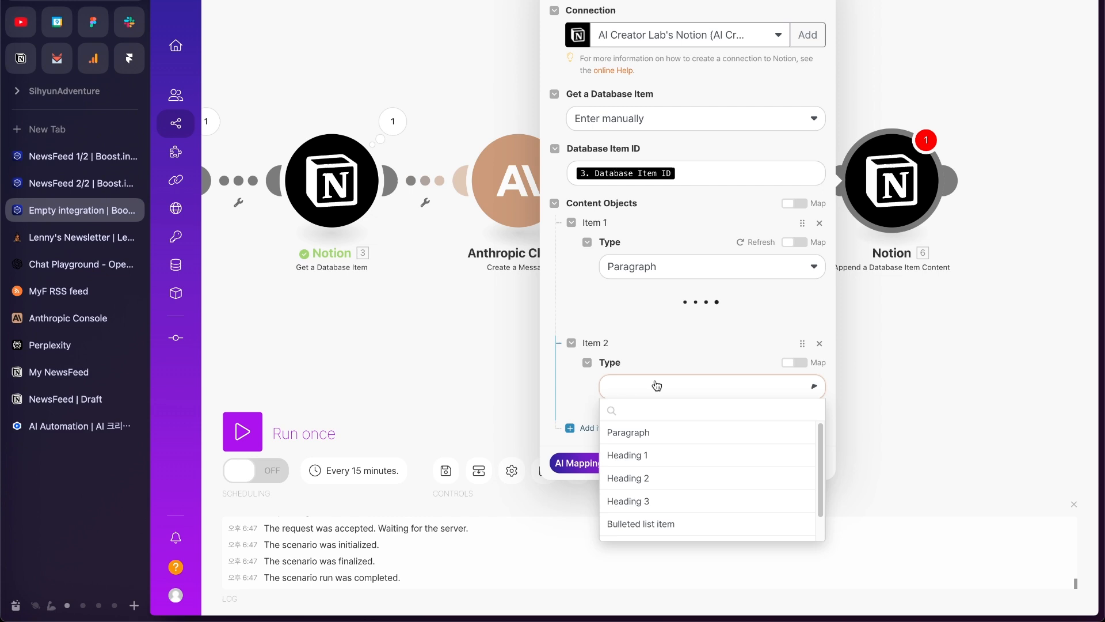
pyautogui.click(636, 455)
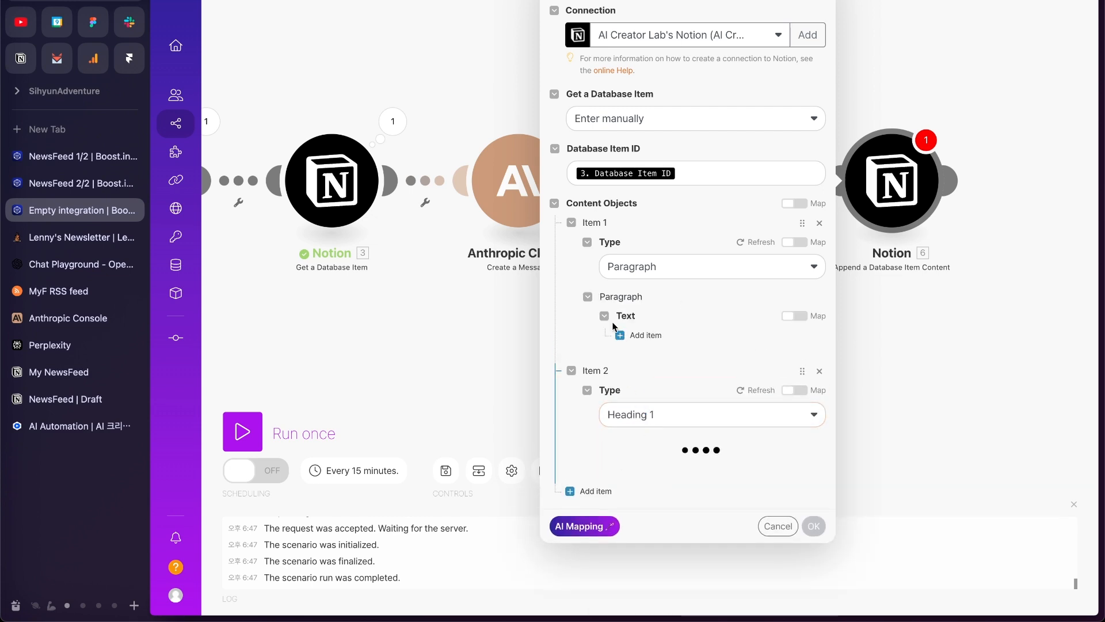
pyautogui.click(662, 268)
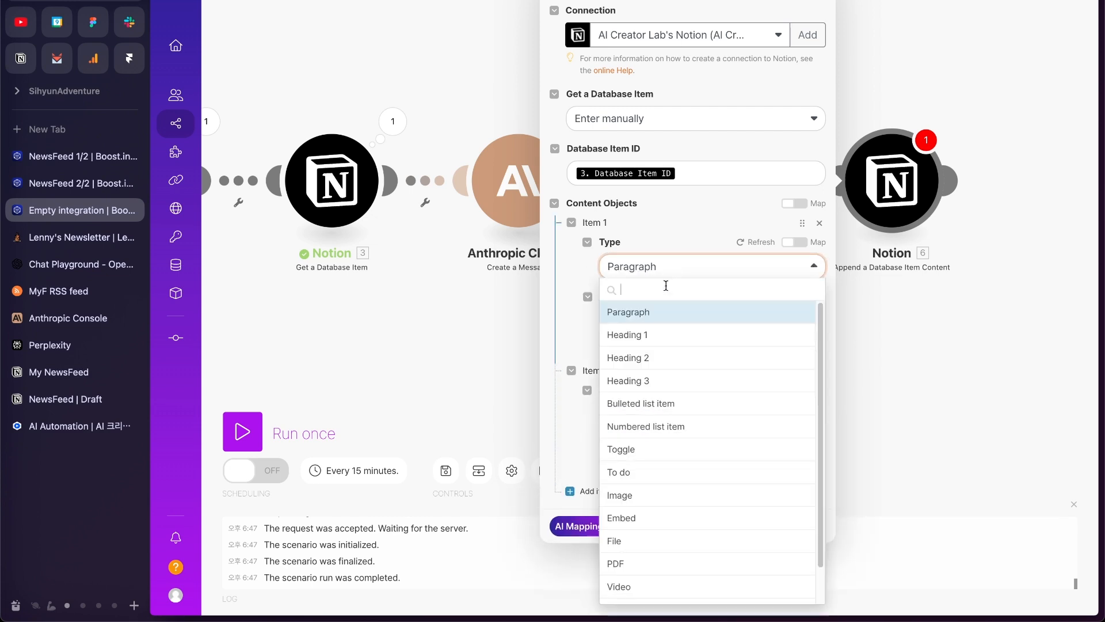
pyautogui.click(567, 289)
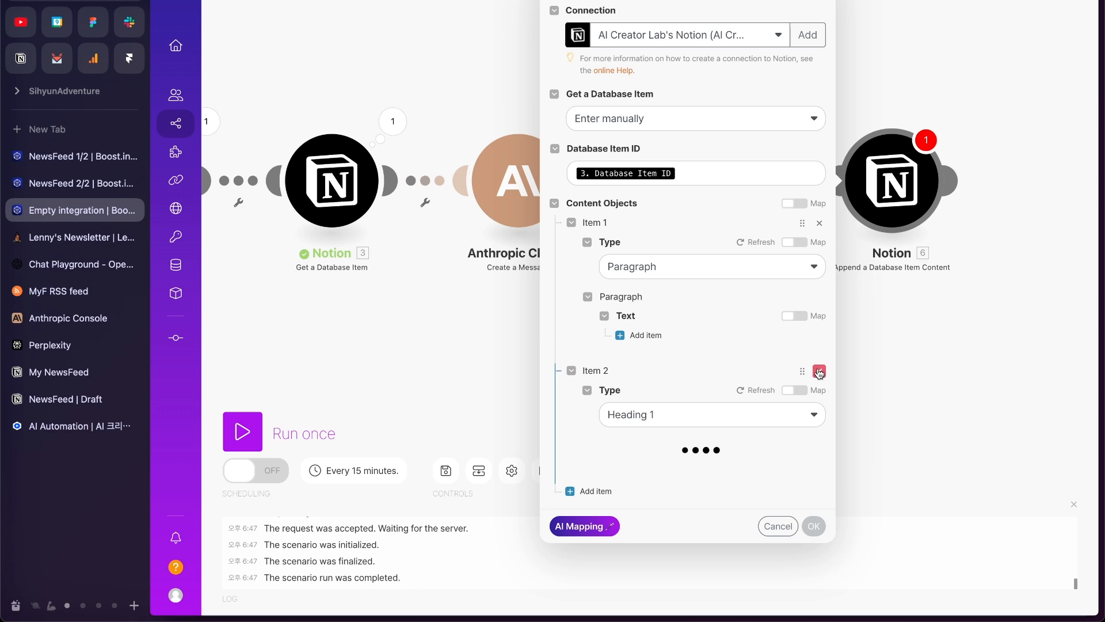
pyautogui.click(819, 371)
# Step: Add a text item to the paragraph with Perplexity's Choices[]: Message.Content as its content, and save the append module
pyautogui.click(654, 337)
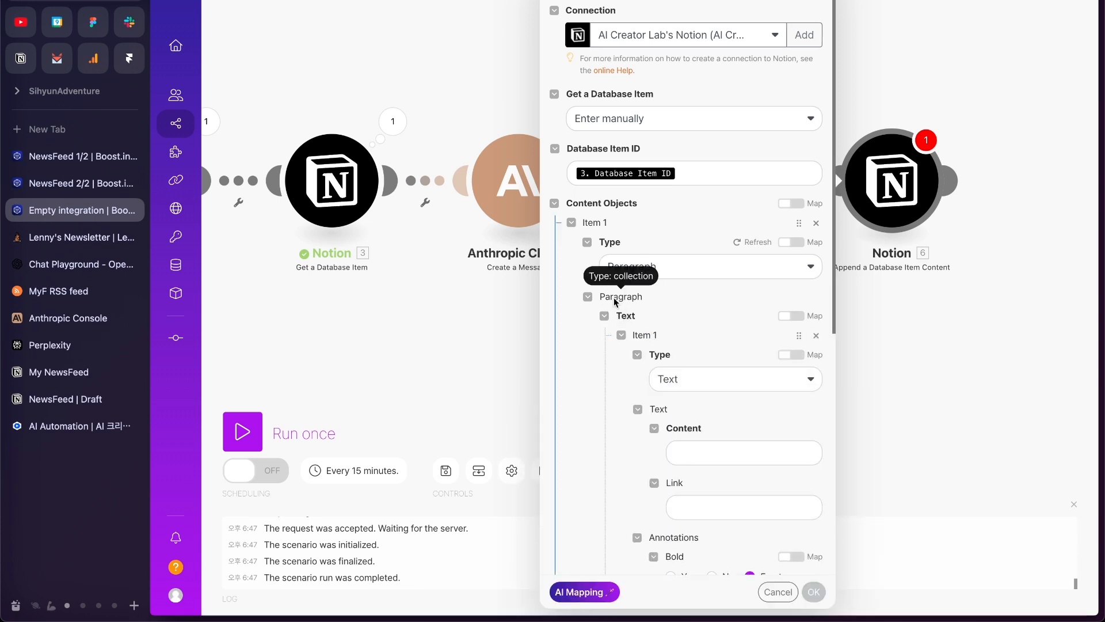
pyautogui.scroll(-3, 632, 321)
pyautogui.click(717, 298)
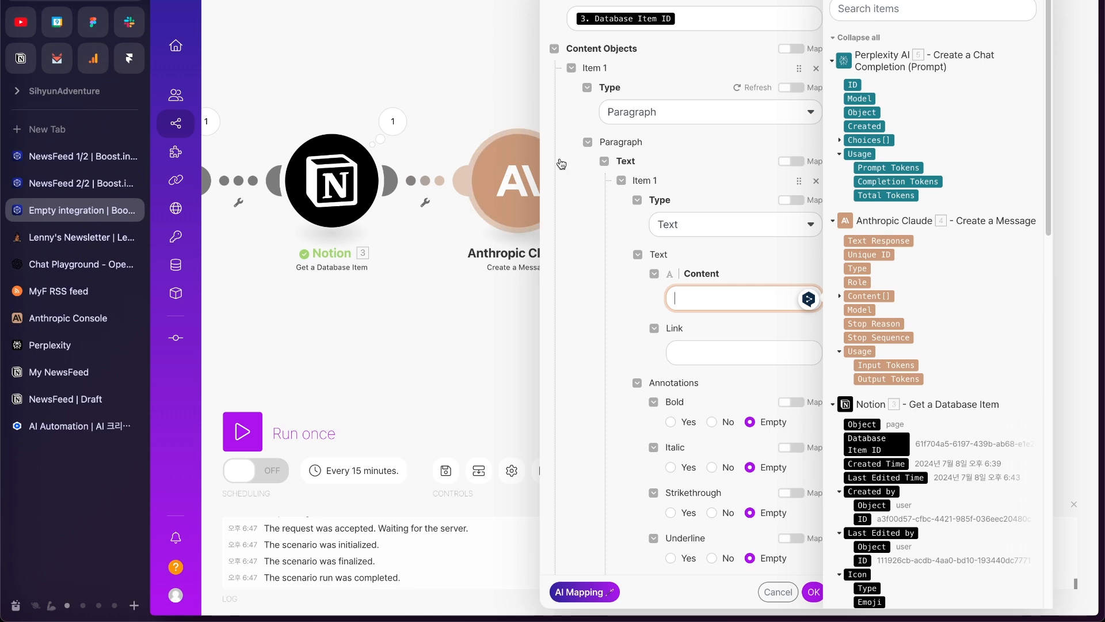
pyautogui.click(839, 141)
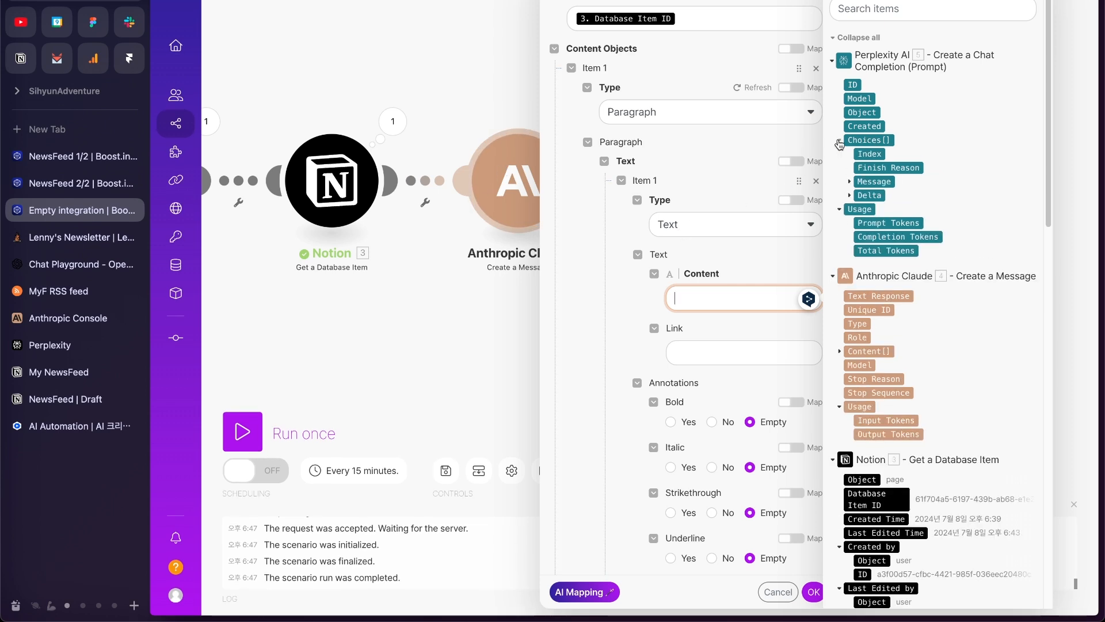
pyautogui.click(849, 182)
pyautogui.click(883, 196)
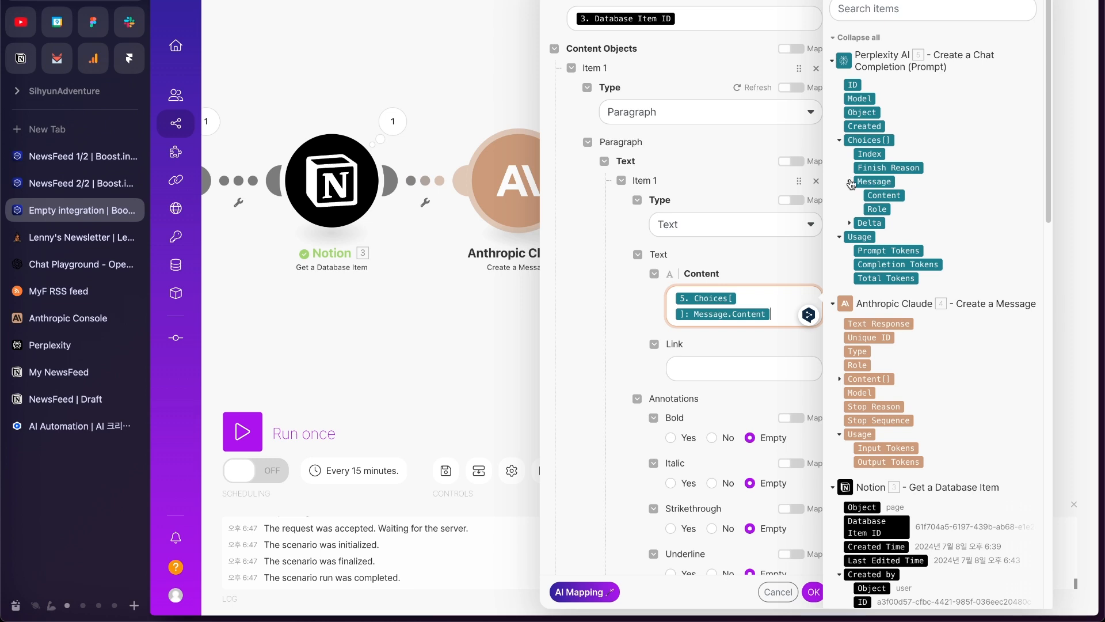
pyautogui.click(600, 395)
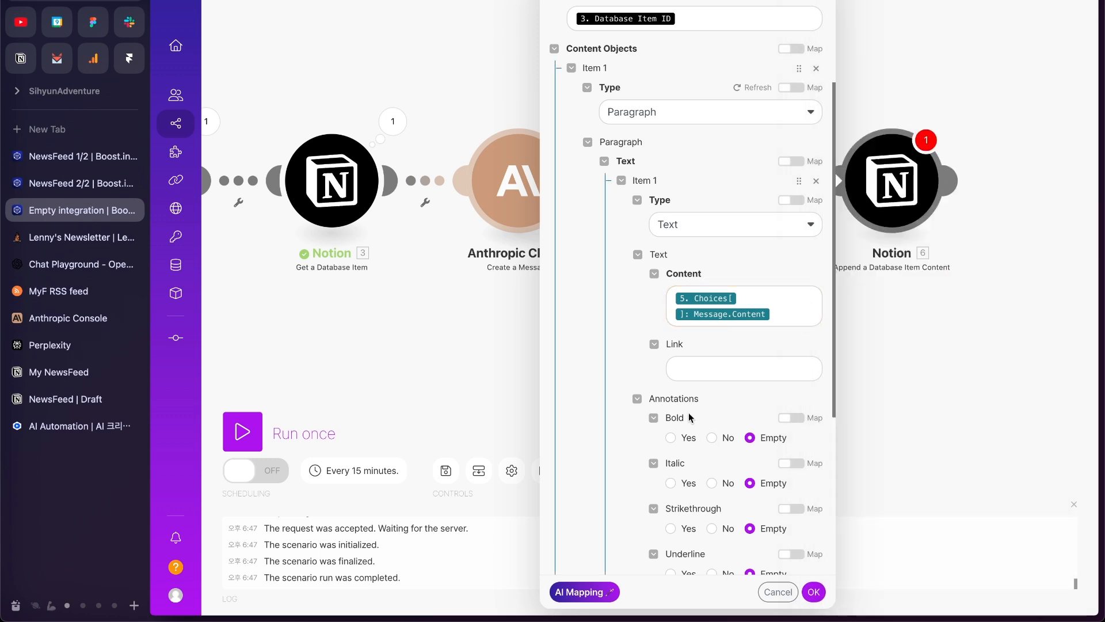
pyautogui.scroll(-3, 680, 363)
pyautogui.scroll(-3, 680, 363)
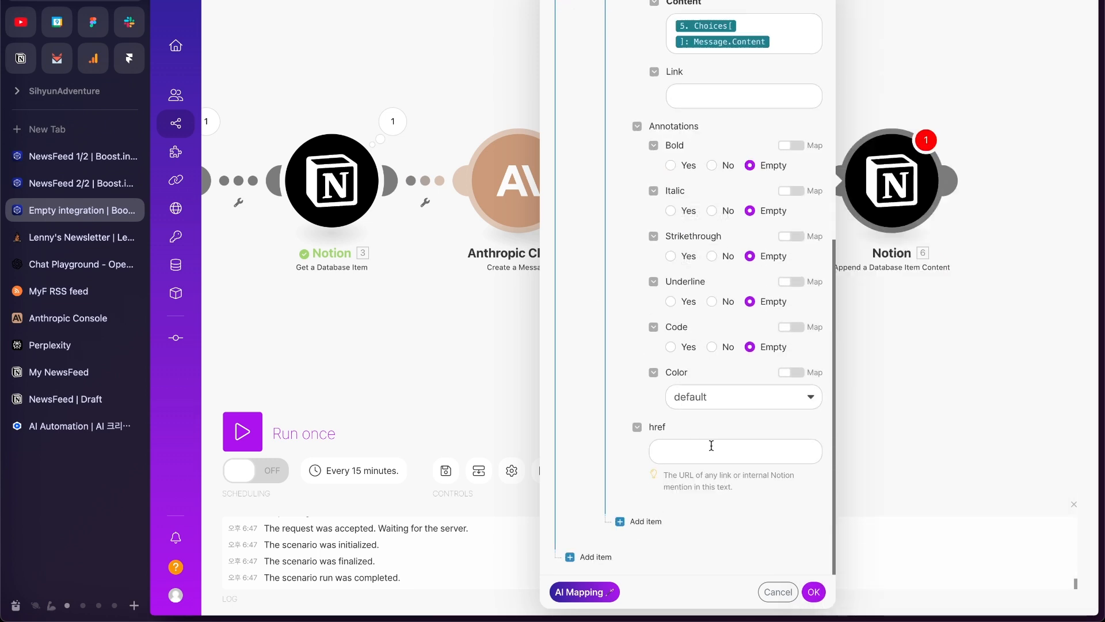
pyautogui.click(813, 591)
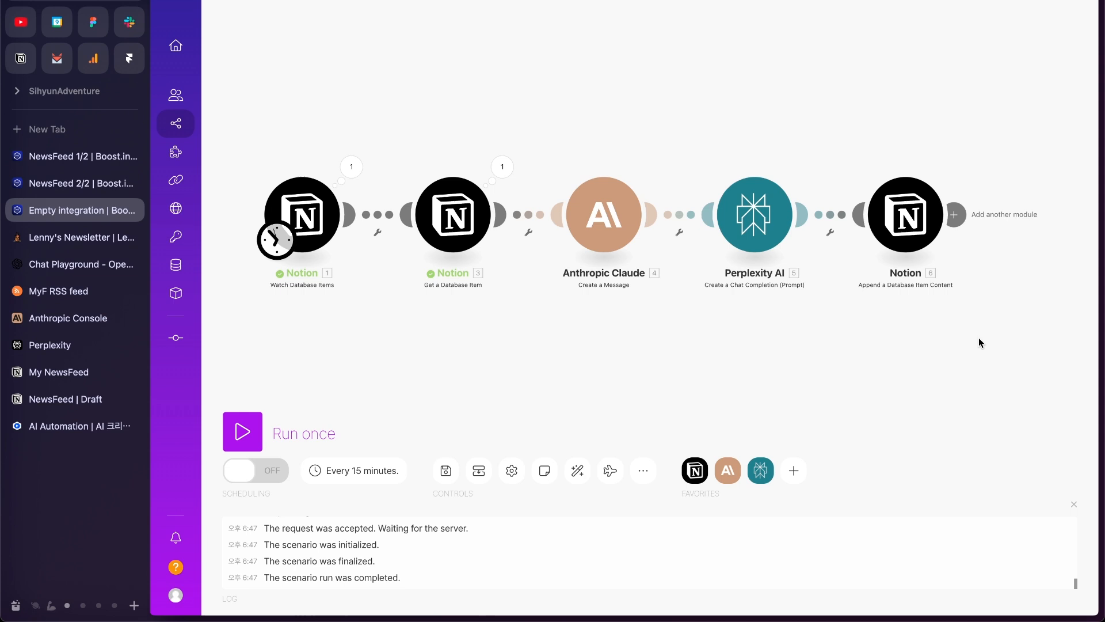
# Step: Add a Notion Update a Database Item module after the append module
pyautogui.click(954, 214)
pyautogui.write('notion')
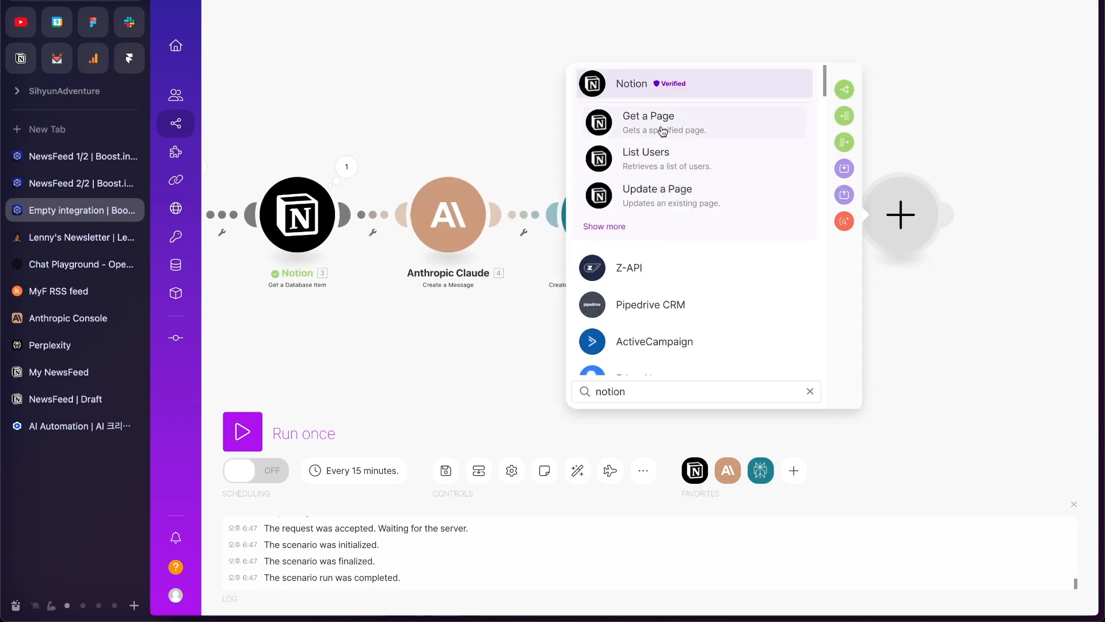
pyautogui.click(612, 228)
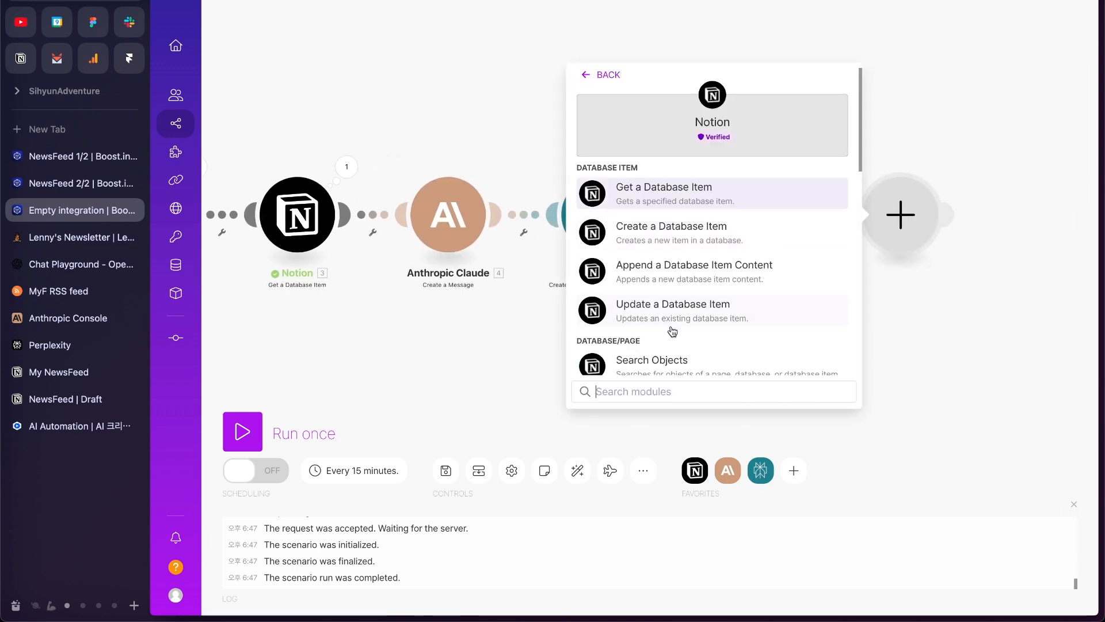
pyautogui.click(712, 311)
# Step: Examine the first article's Status in My NewsFeed, and compare the Draft view with the Deep Dive view
pyautogui.hotkey('ctrl', 'Tab')
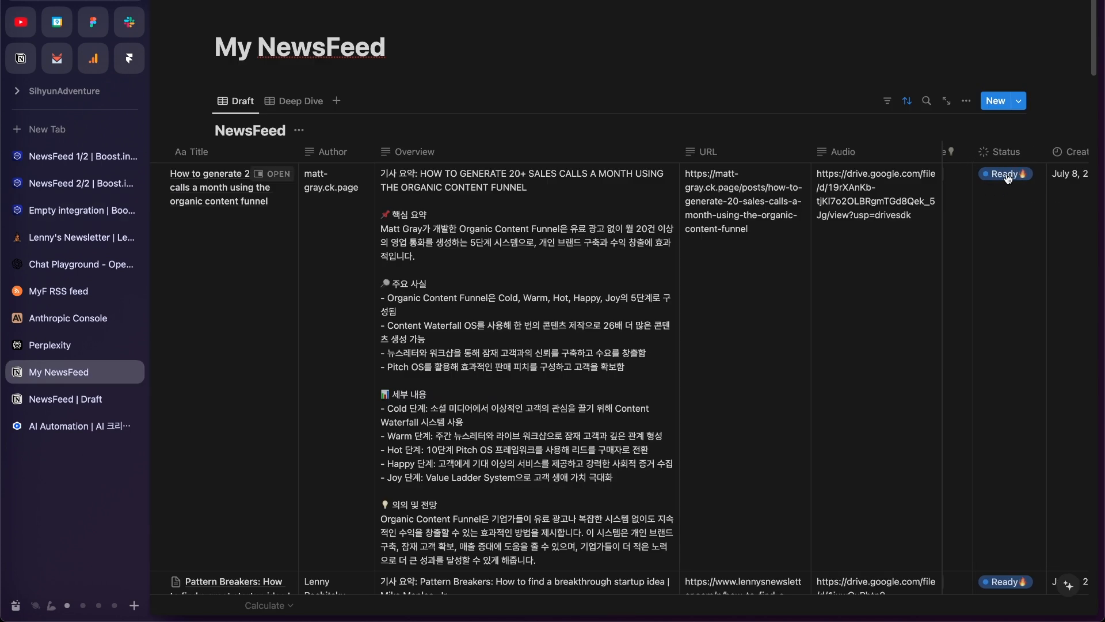
pyautogui.click(1007, 175)
pyautogui.press('Escape')
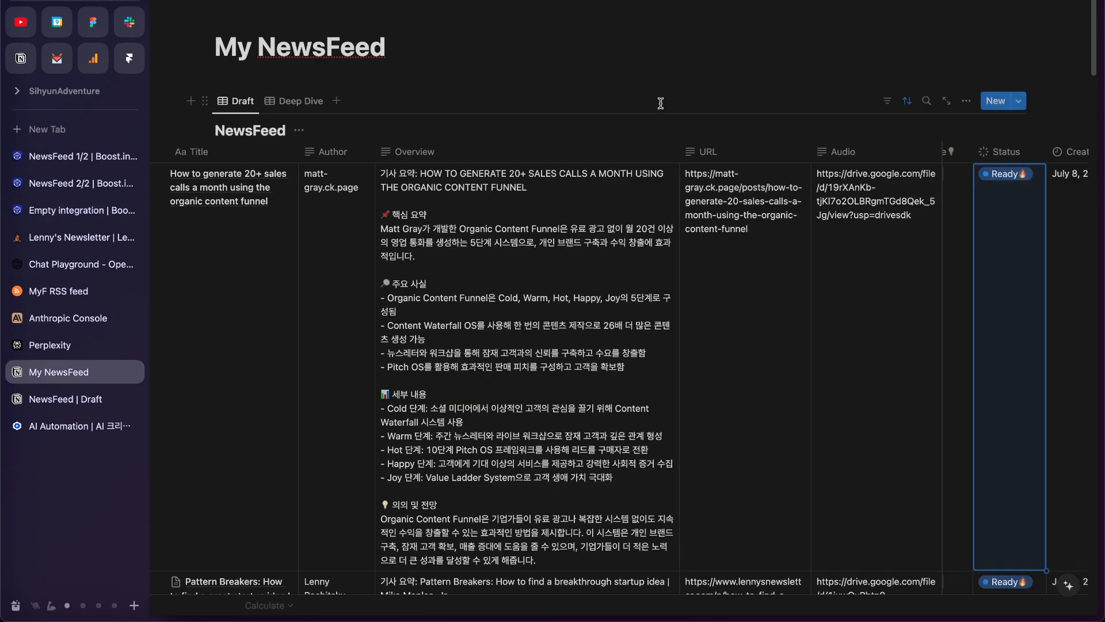
pyautogui.hscroll(-2, 952, 261)
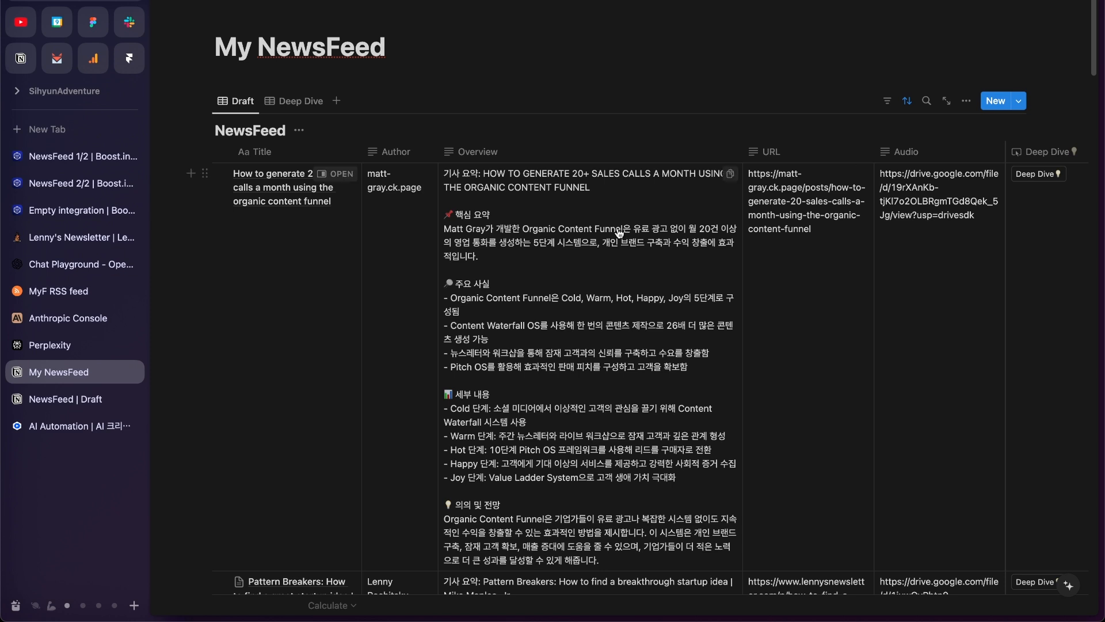
pyautogui.click(294, 101)
pyautogui.scroll(-1, 353, 314)
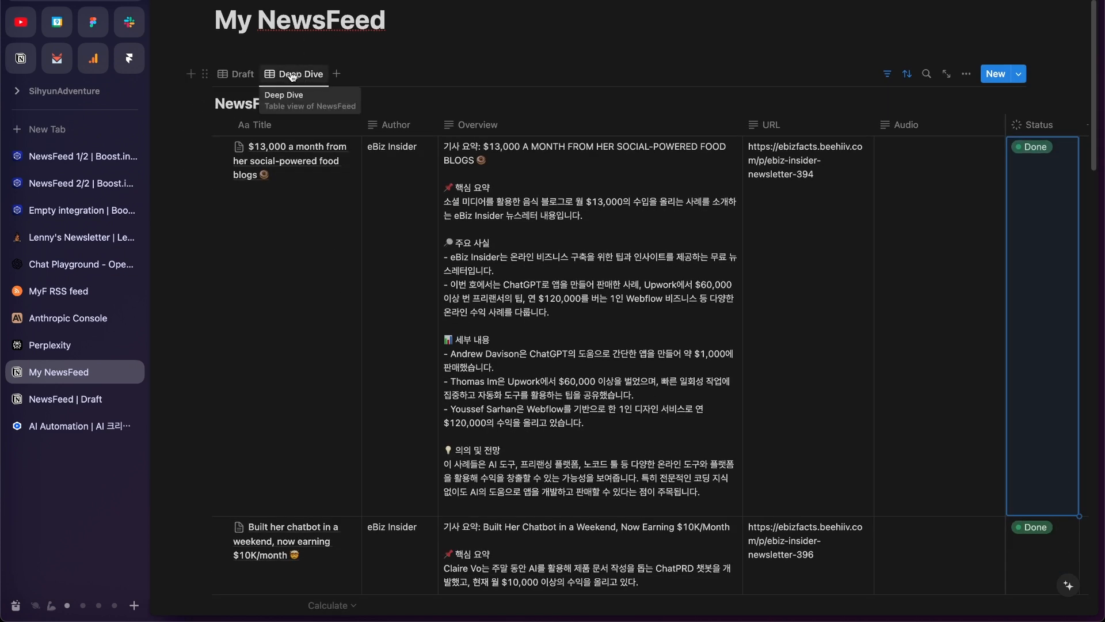
pyautogui.click(237, 74)
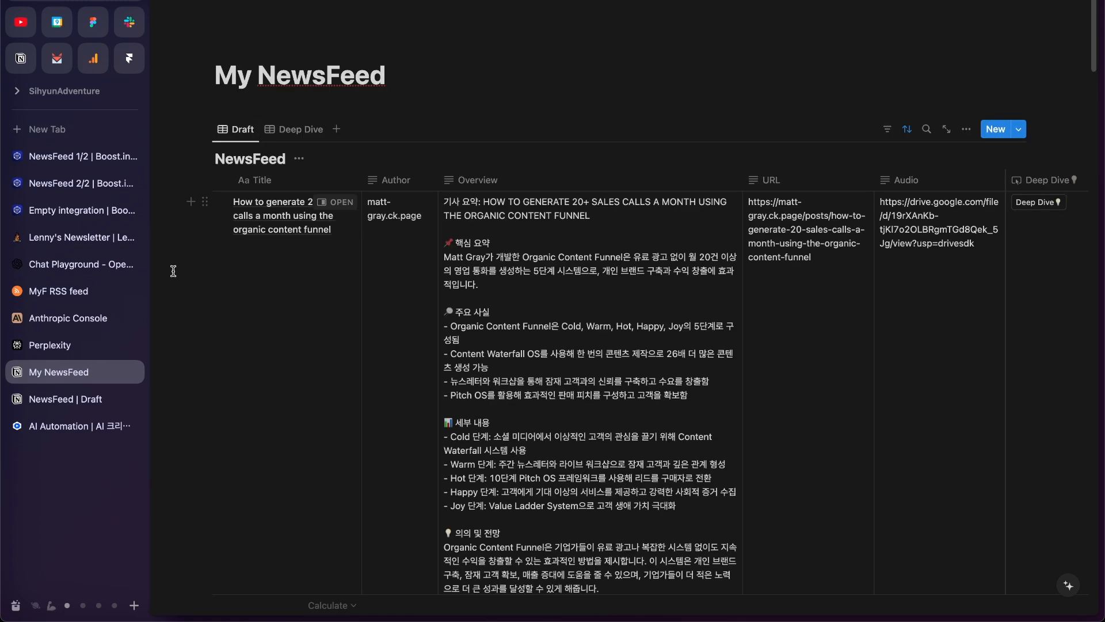
# Step: Back in the Empty integration scenario, map the update module's Database Item ID to the Database Item ID from Notion module 3
pyautogui.click(80, 213)
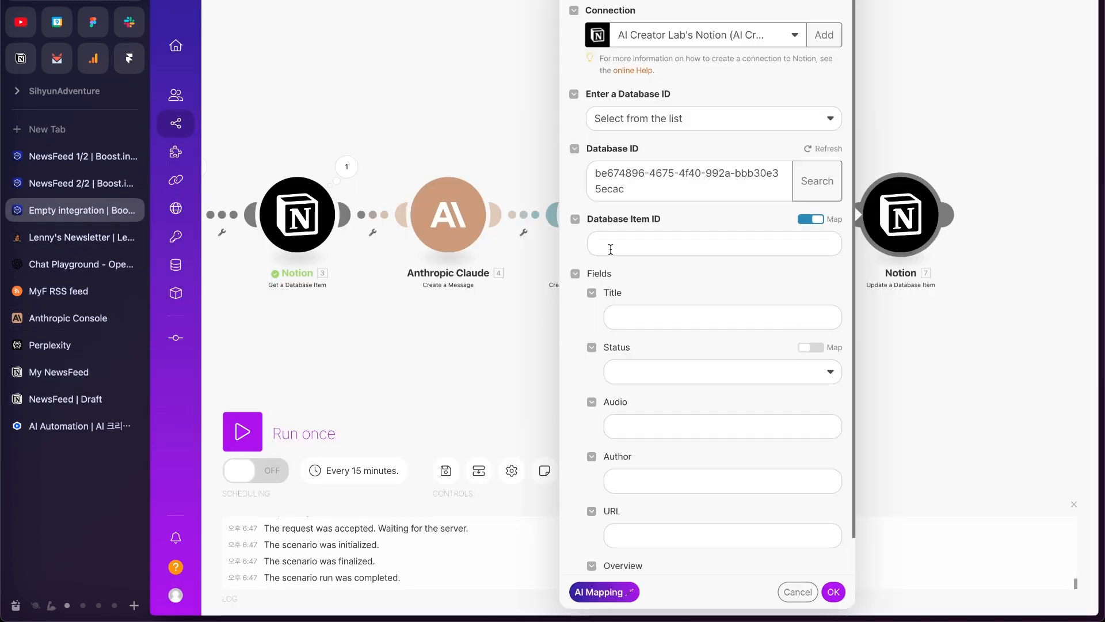
pyautogui.click(647, 244)
pyautogui.scroll(-7, 933, 230)
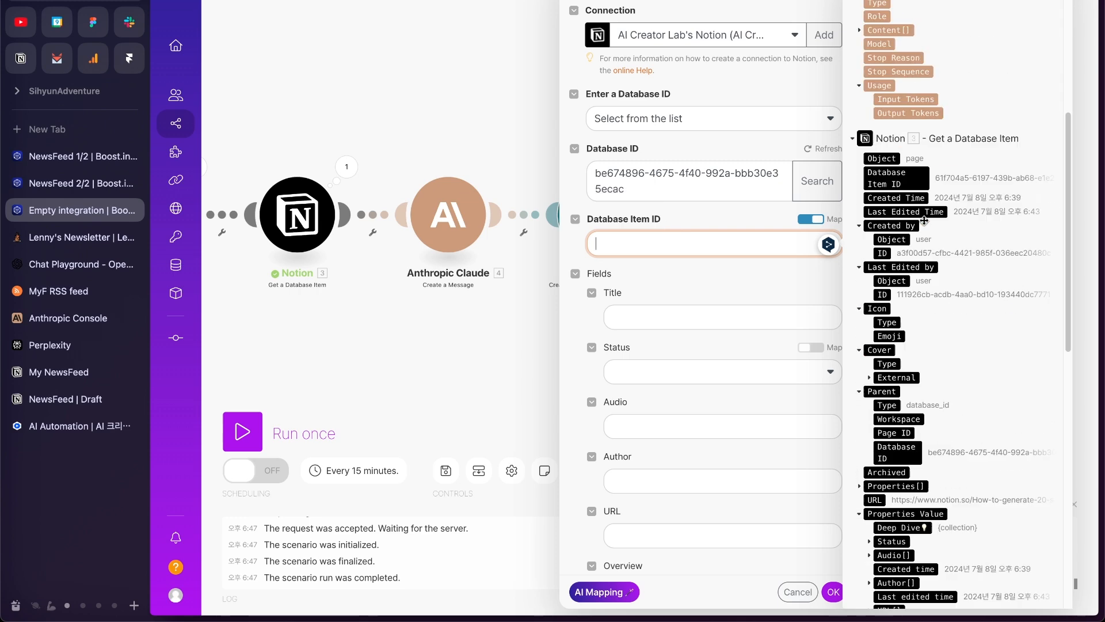
pyautogui.click(893, 102)
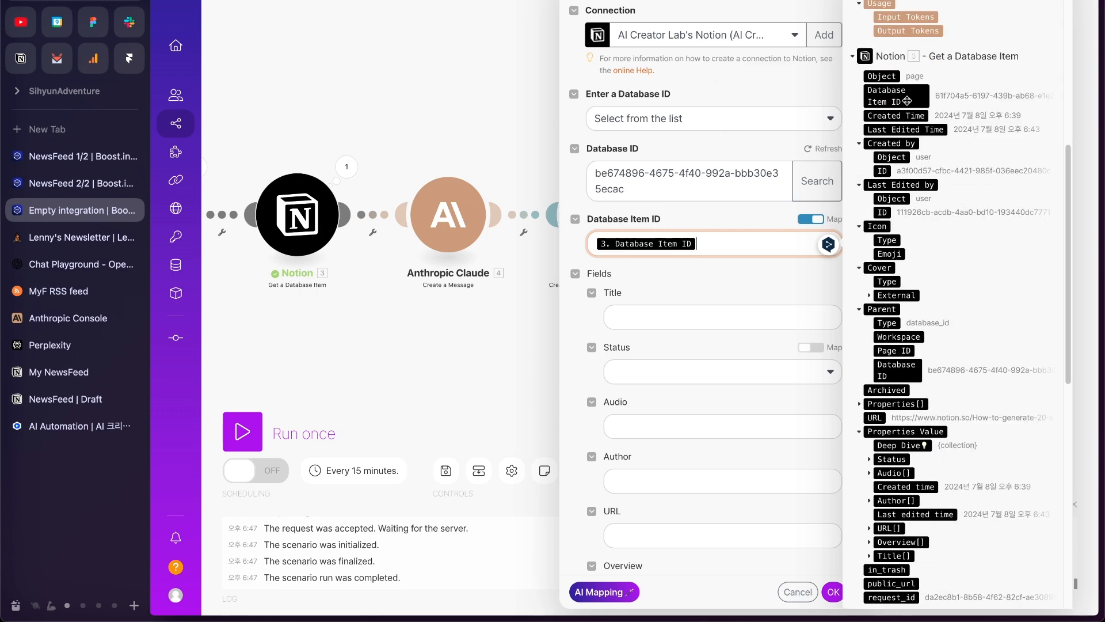
pyautogui.click(726, 277)
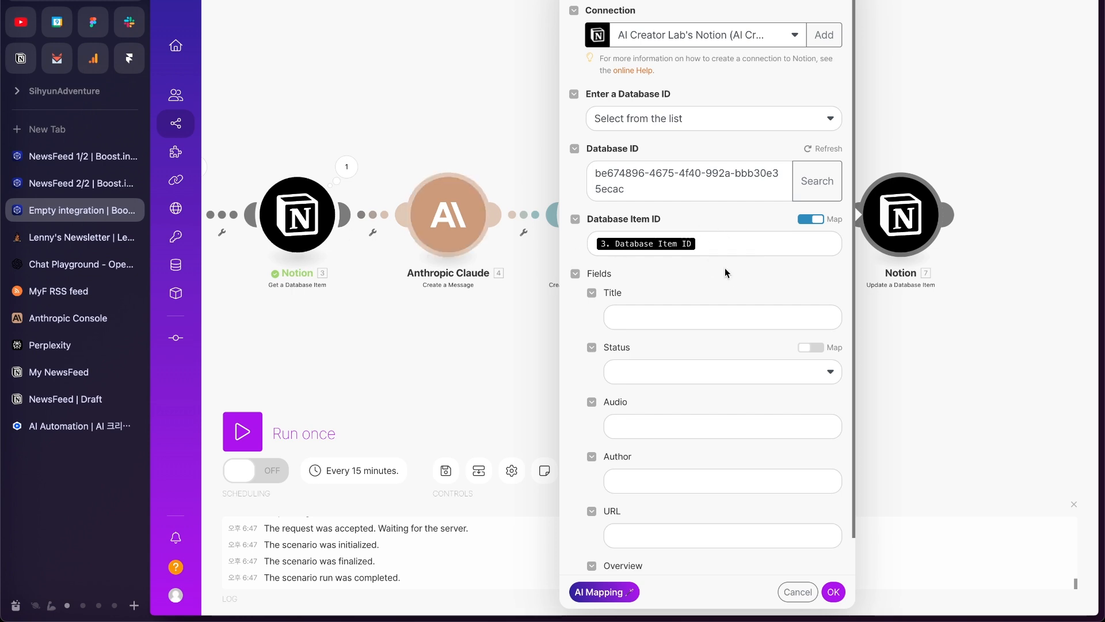
# Step: Set the update module's Status field to Done, leave the other fields empty, and save the module
pyautogui.scroll(-2, 644, 323)
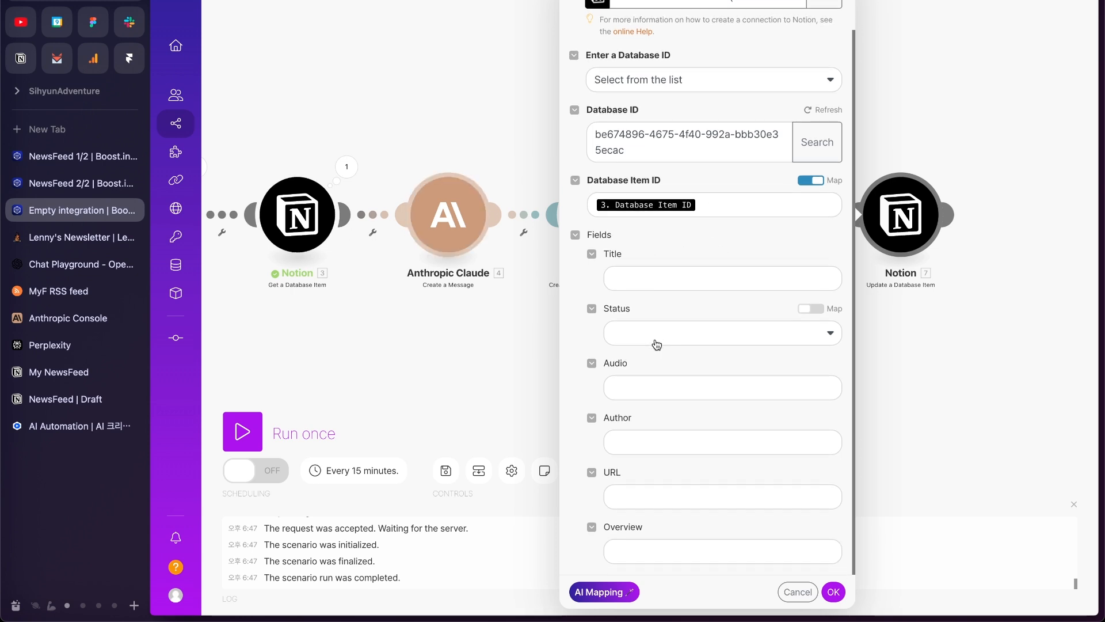
pyautogui.click(640, 341)
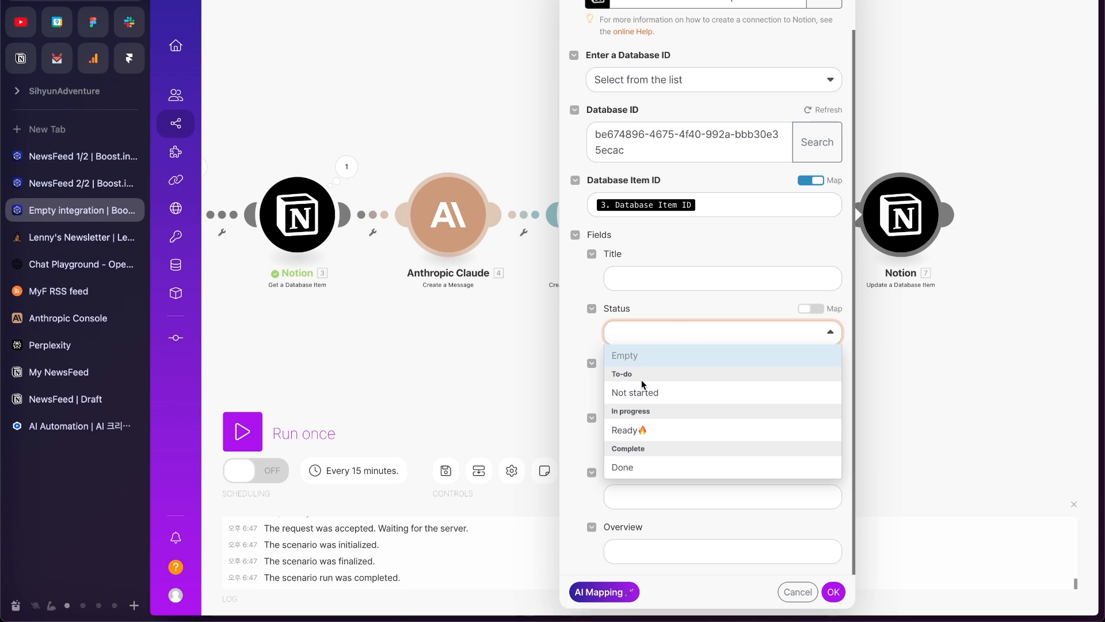
pyautogui.click(624, 469)
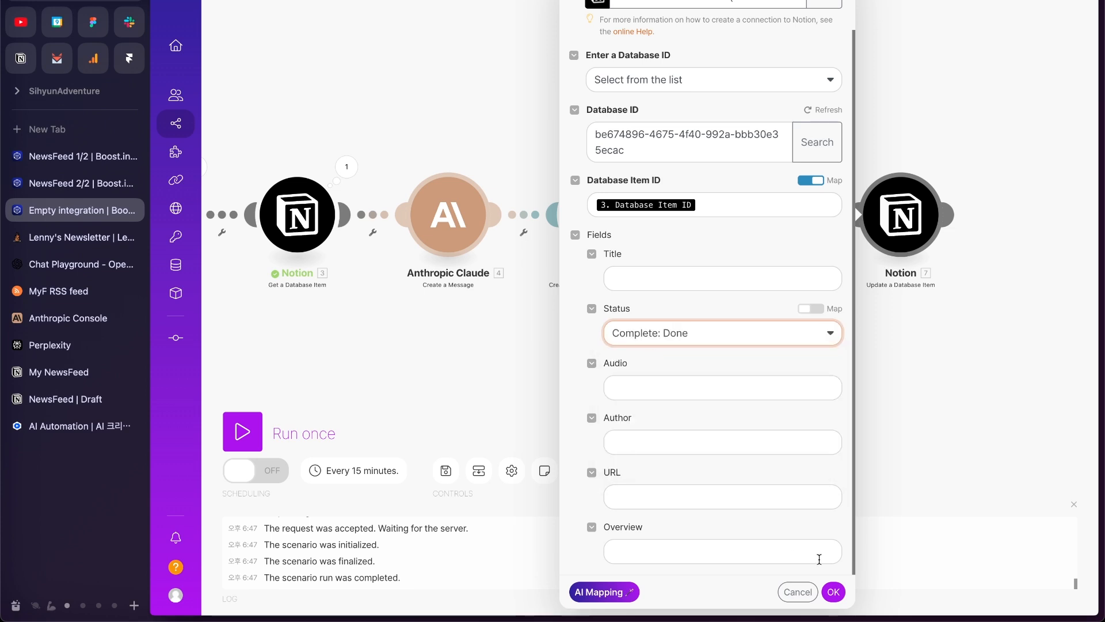
pyautogui.click(833, 592)
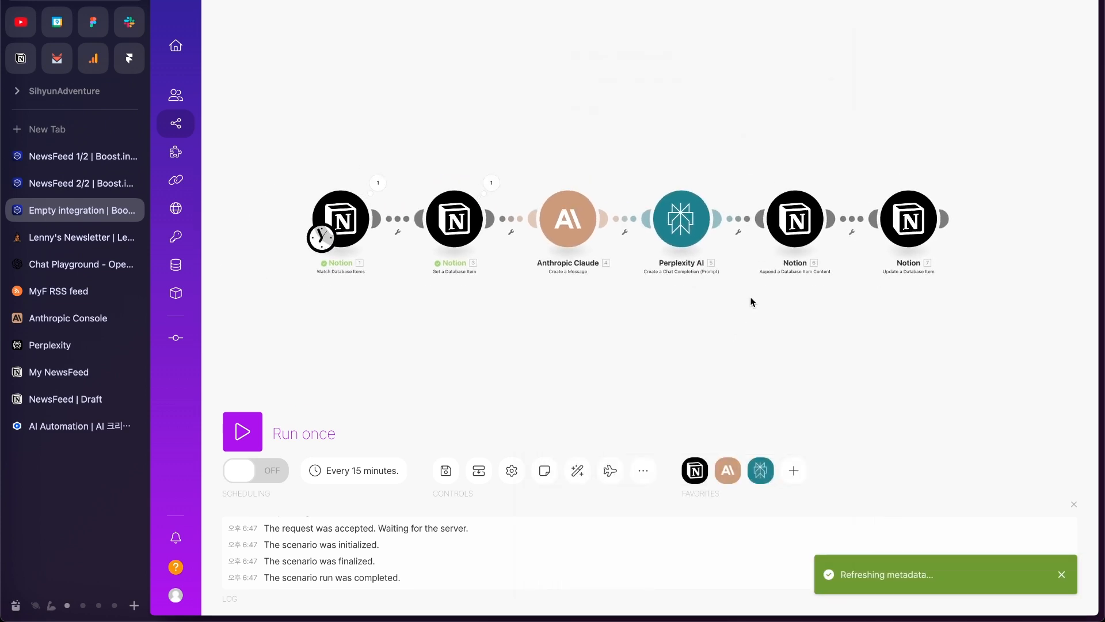
pyautogui.moveTo(750, 295); pyautogui.dragTo(762, 302)
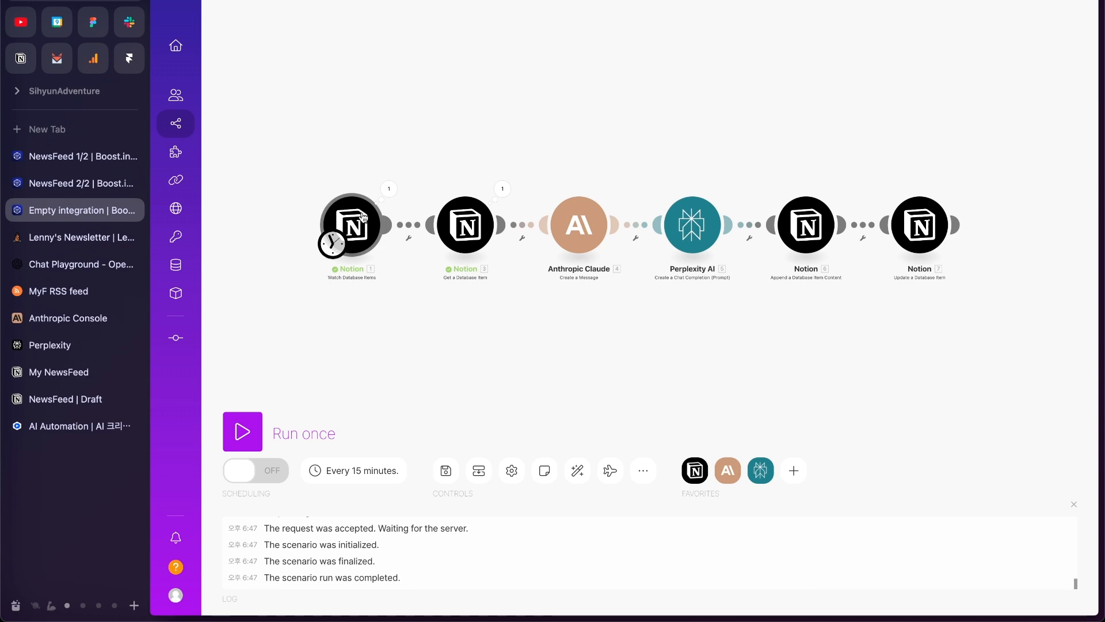
# Step: Run the scenario once, inspect the output bundle of the Notion Watch Database Items module, and stop the run
pyautogui.click(242, 431)
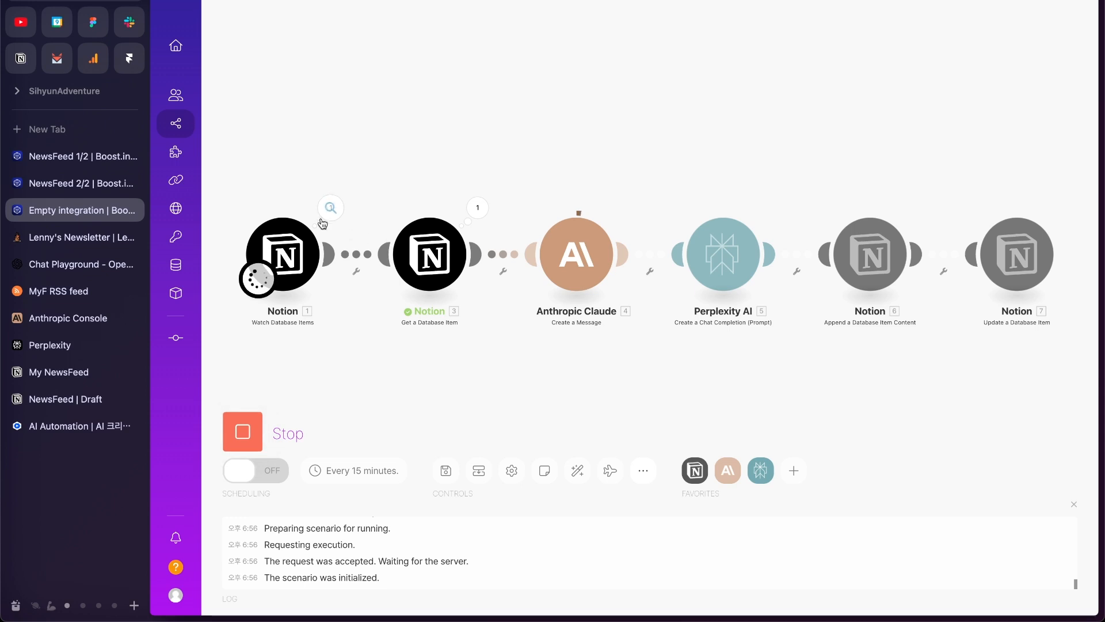
pyautogui.click(331, 210)
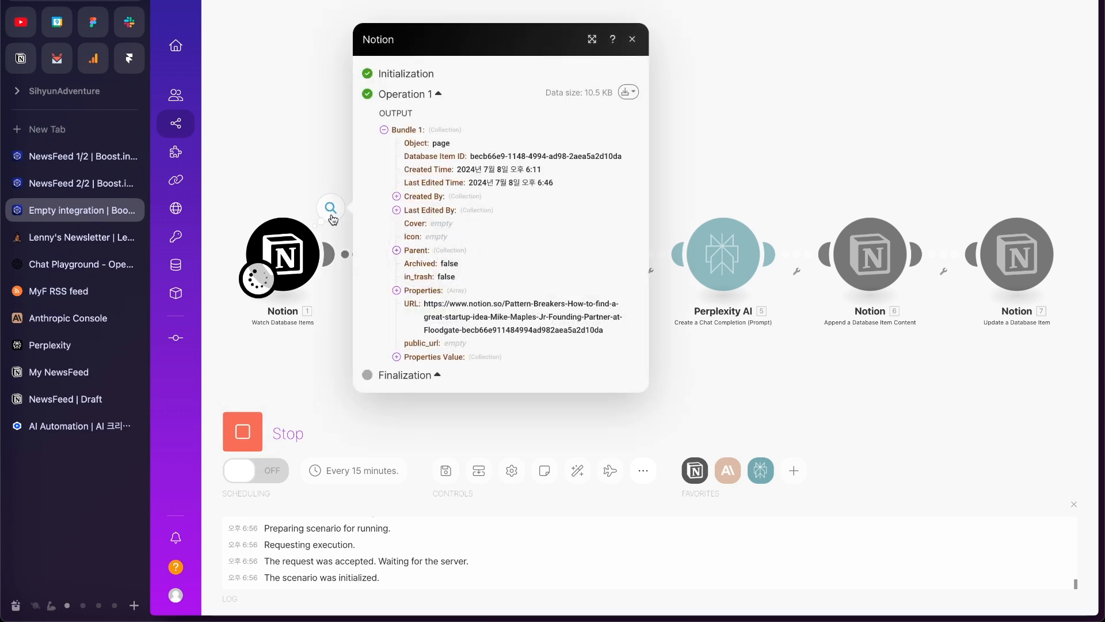
pyautogui.click(331, 209)
pyautogui.click(258, 435)
pyautogui.click(257, 435)
pyautogui.rightClick(279, 243)
pyautogui.click(264, 207)
# Step: In My NewsFeed, trigger Deep Dive on the article about generating 20+ sales calls a month, and check its last edited time
pyautogui.click(71, 374)
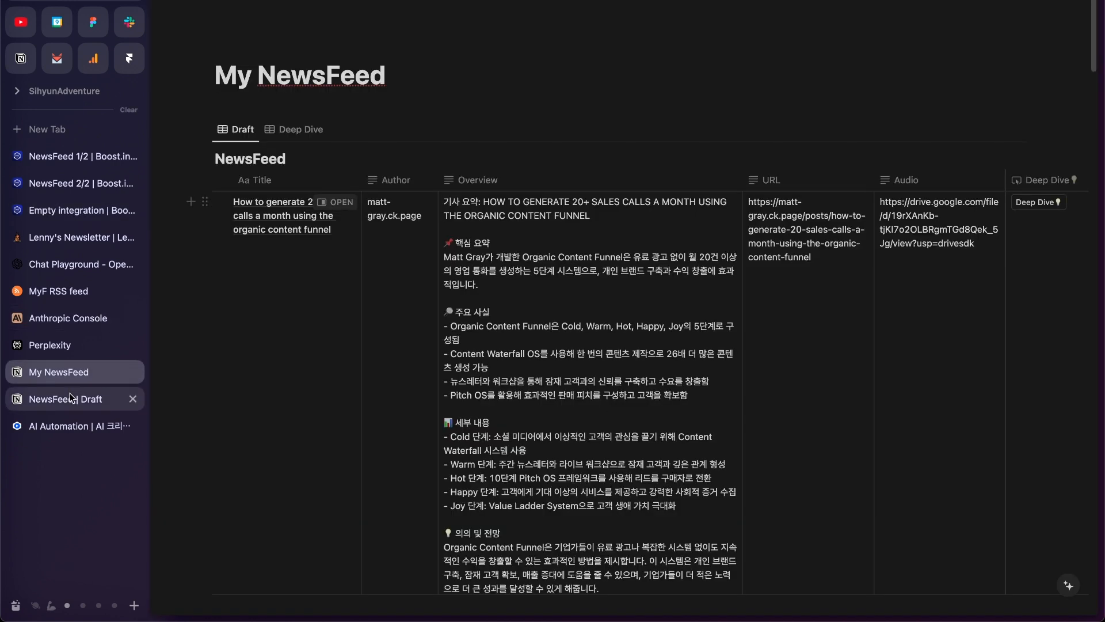
pyautogui.hscroll(2, 633, 258)
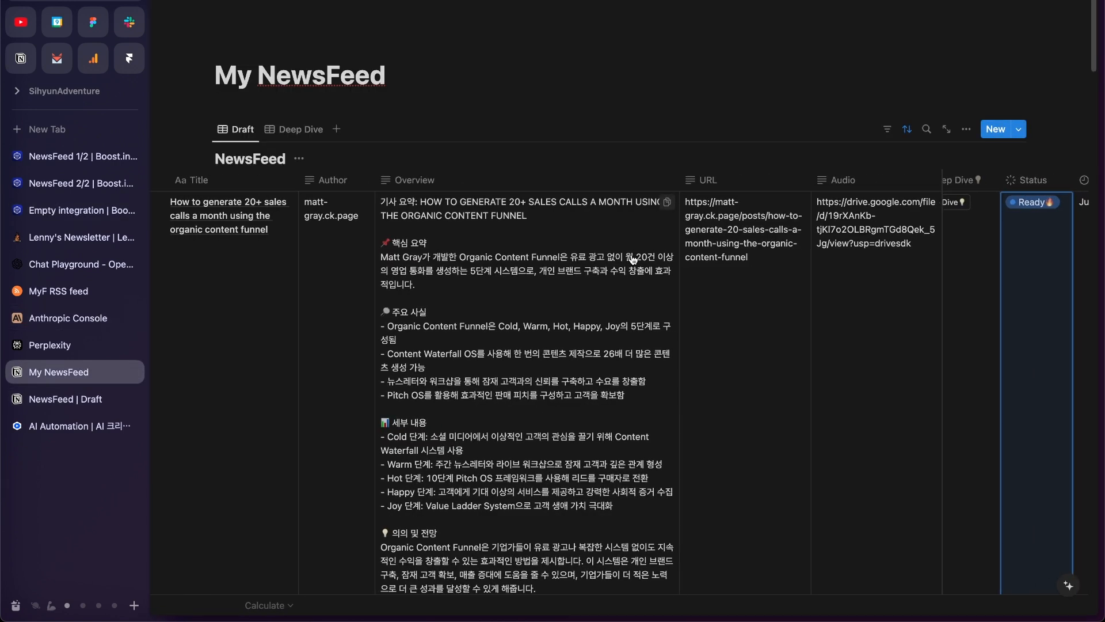
pyautogui.hscroll(3, 748, 258)
pyautogui.hscroll(-3, 858, 256)
pyautogui.click(953, 213)
pyautogui.hscroll(-2, 954, 213)
pyautogui.click(968, 206)
pyautogui.hscroll(3, 993, 252)
pyautogui.hscroll(2, 992, 254)
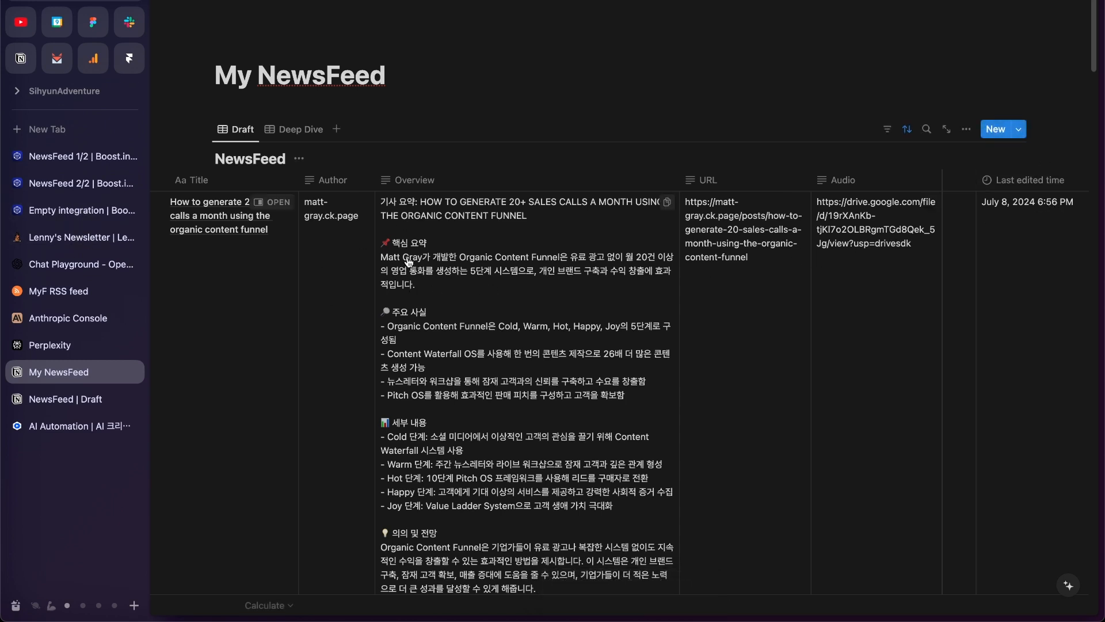
# Step: Back in the Empty integration scenario, run it once and check which article the Watch Database Items module picked up
pyautogui.click(127, 210)
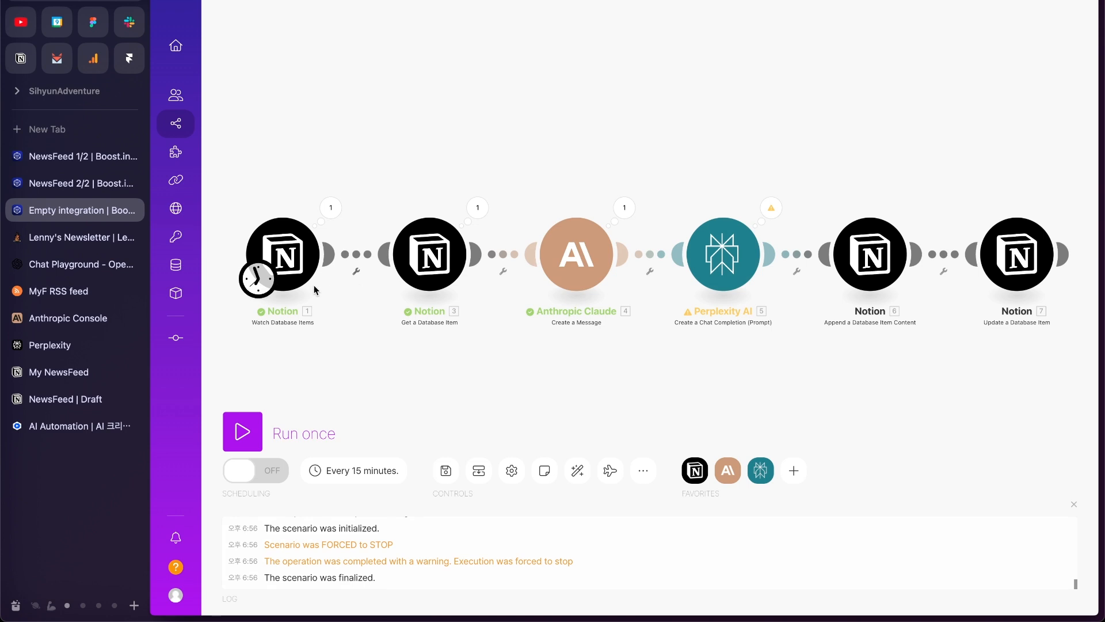
pyautogui.click(245, 429)
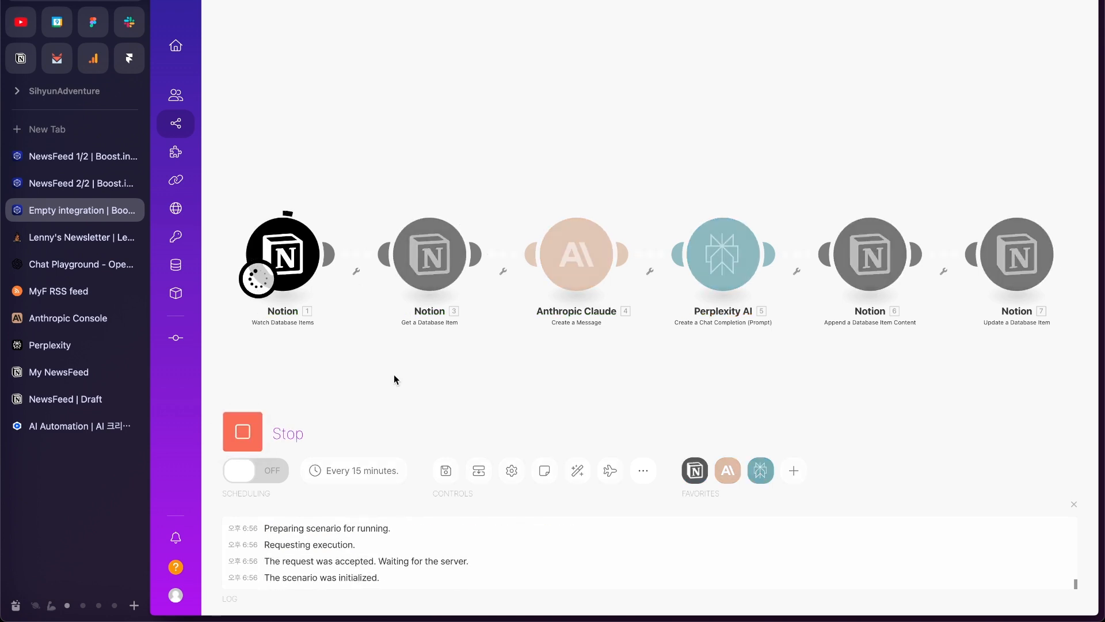
pyautogui.click(332, 208)
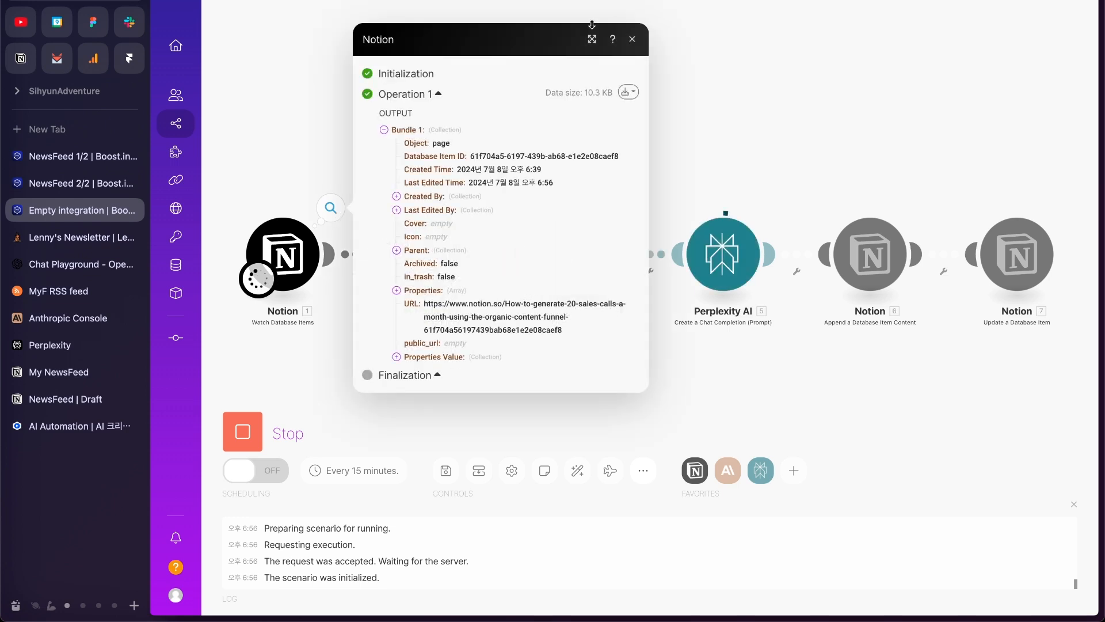
pyautogui.click(632, 40)
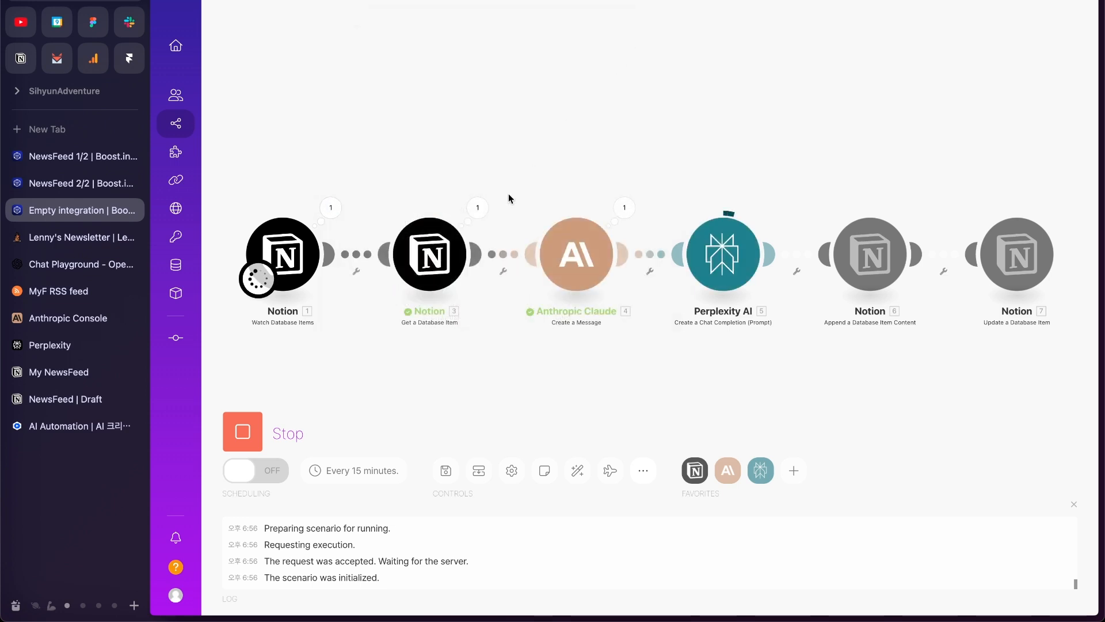
# Step: Examine the run outputs of the Anthropic Claude module and the Notion Get a Database Item module
pyautogui.click(623, 208)
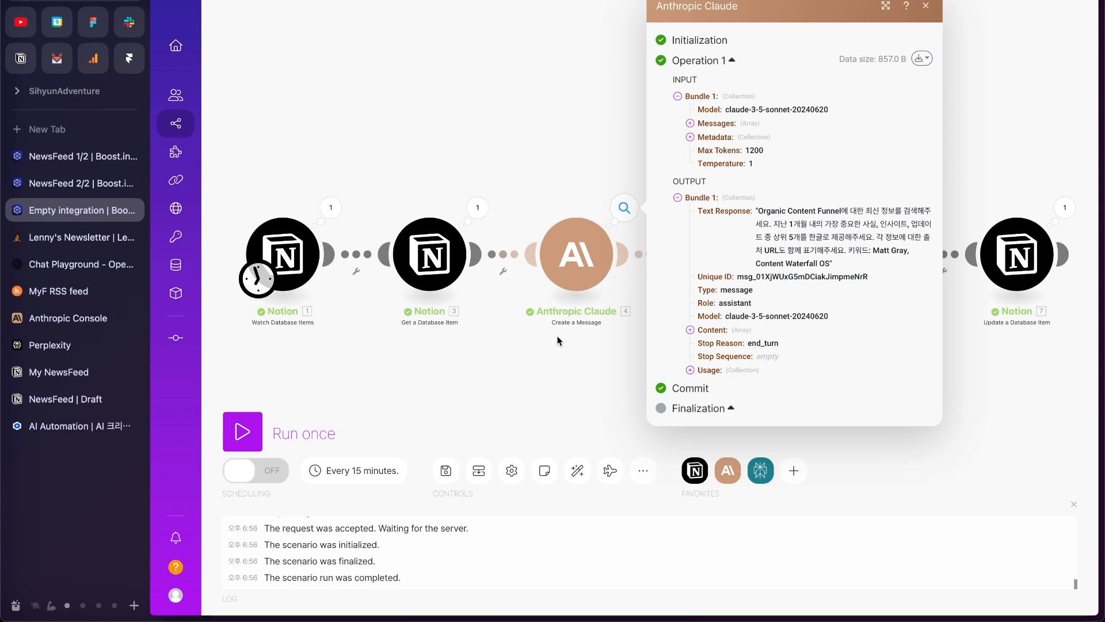
pyautogui.click(559, 378)
pyautogui.click(477, 208)
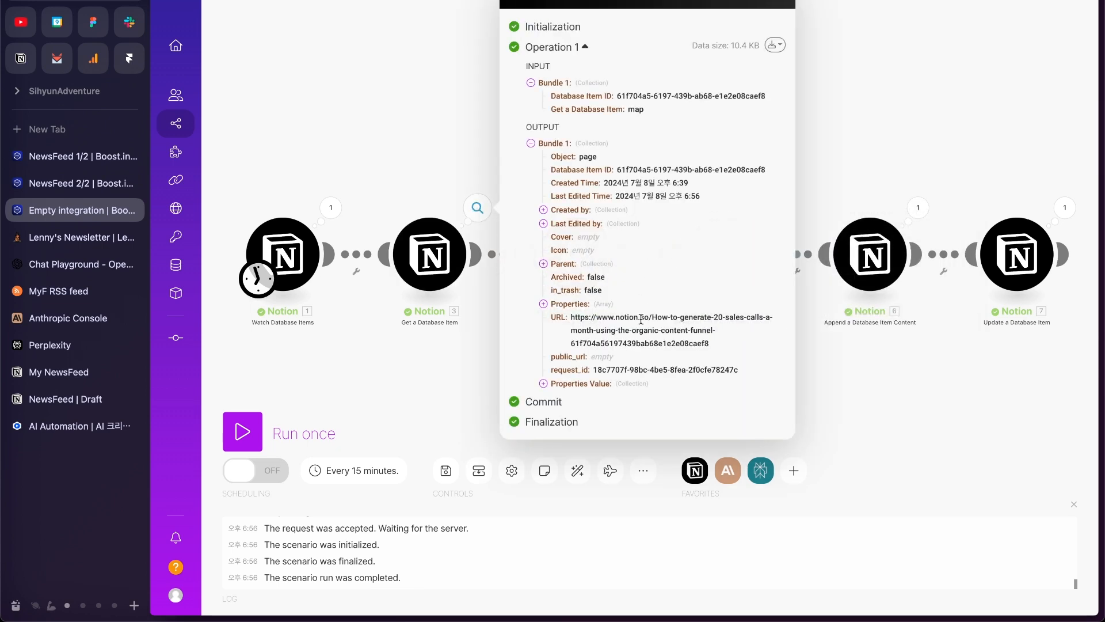
pyautogui.click(463, 362)
pyautogui.click(624, 207)
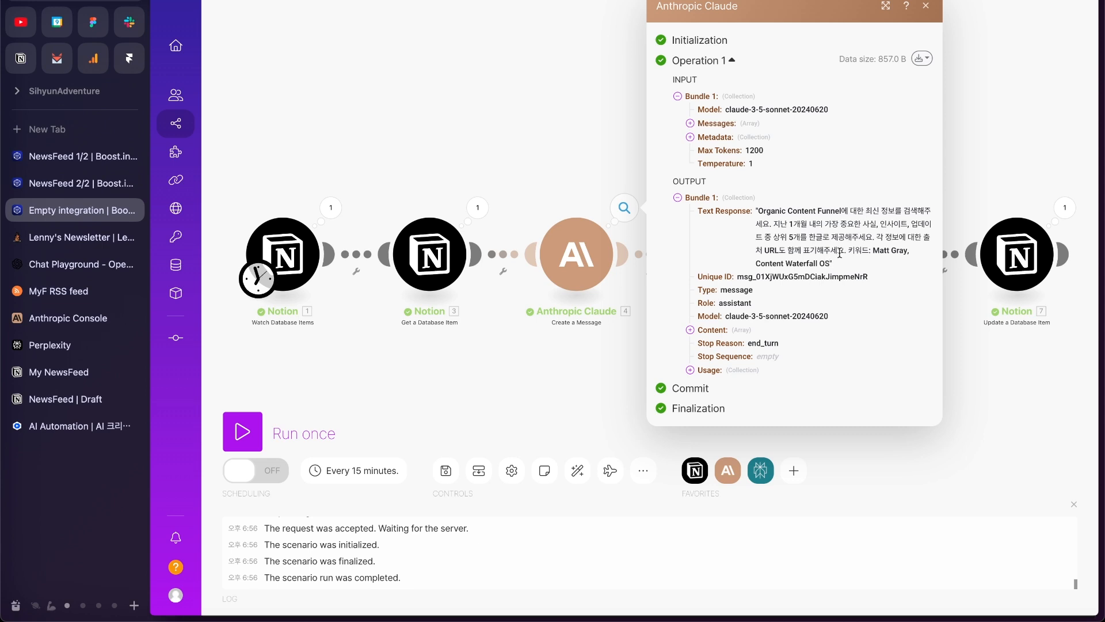
pyautogui.click(606, 344)
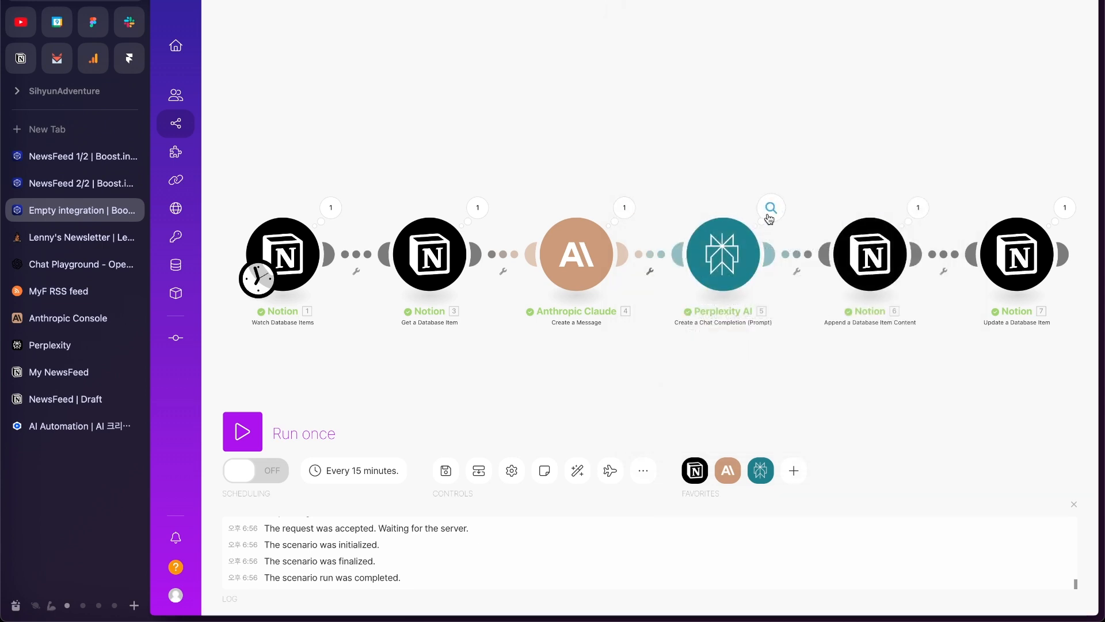
# Step: Expand the Perplexity AI module's usage and first choice's message content, and read the generated research text
pyautogui.click(772, 211)
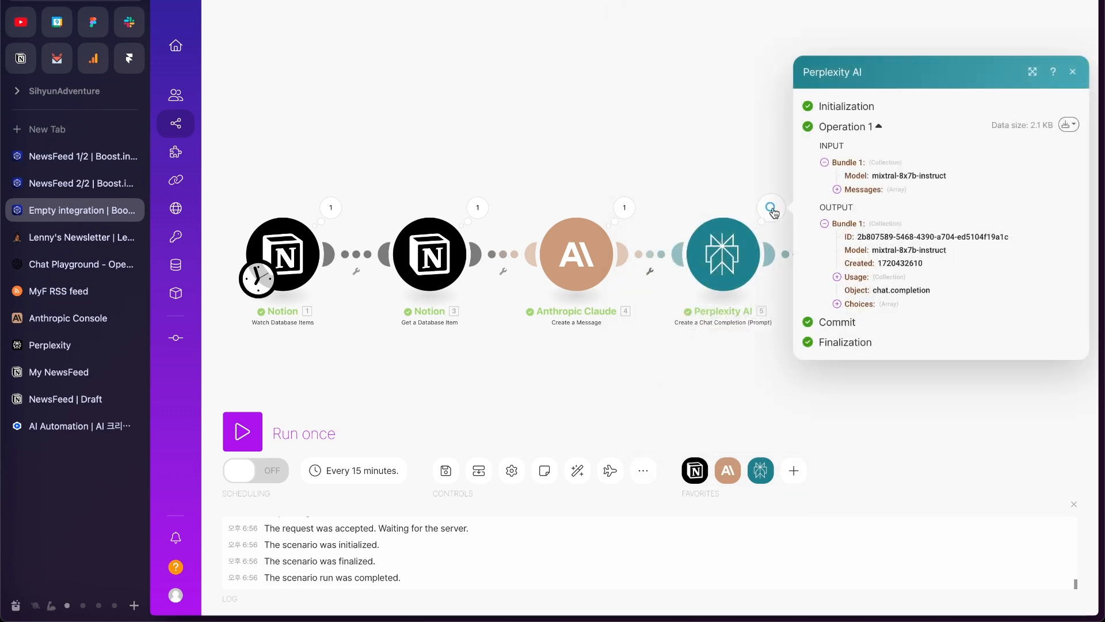
pyautogui.click(837, 277)
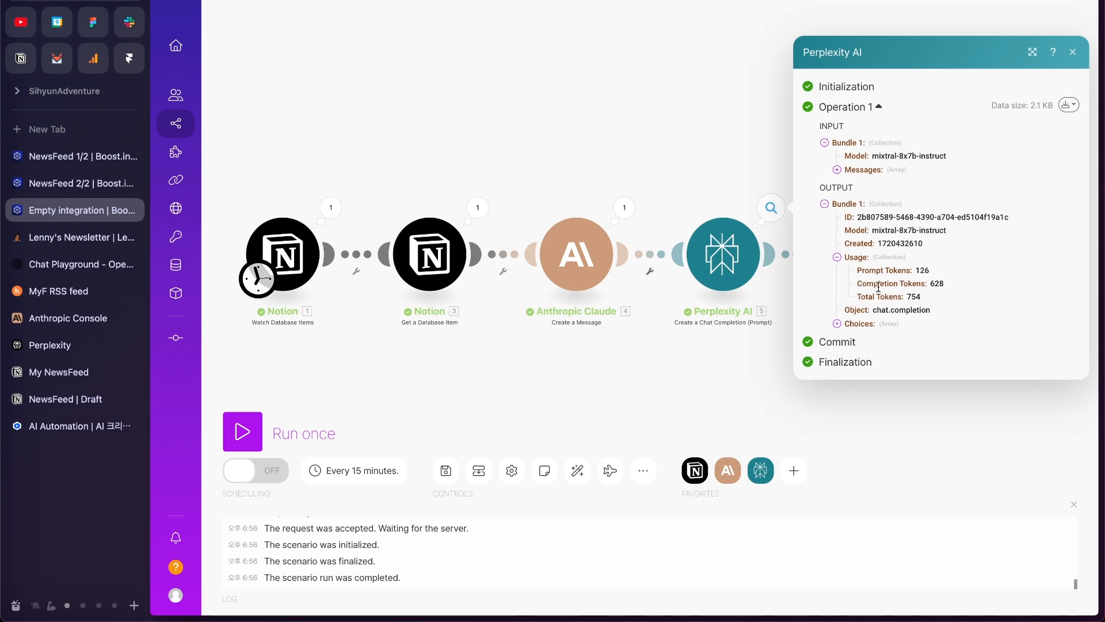
pyautogui.click(837, 324)
pyautogui.click(850, 330)
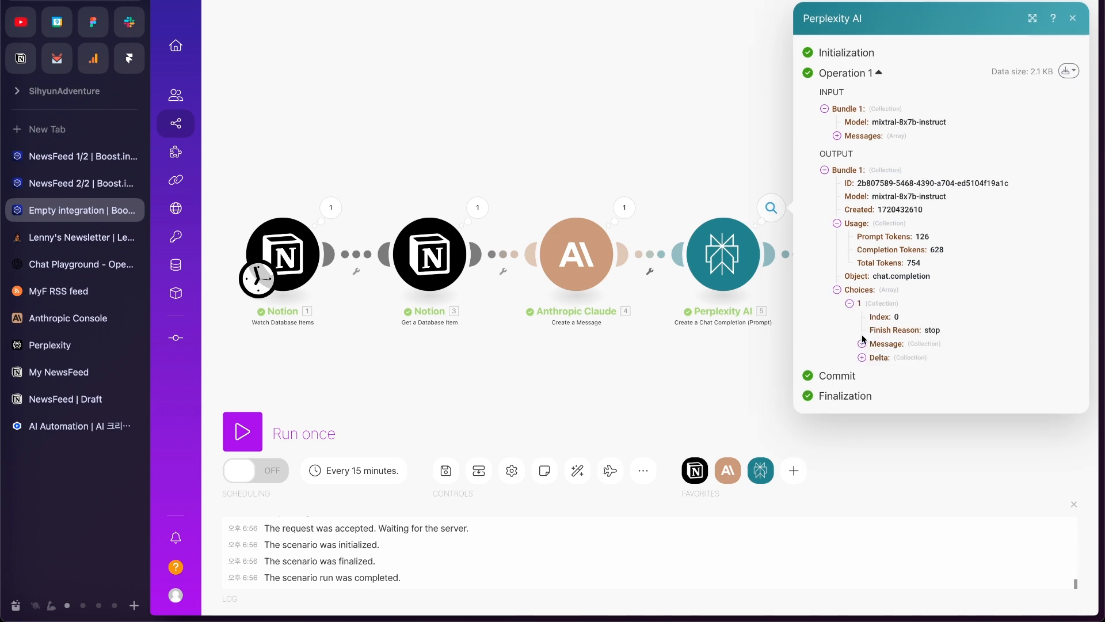
pyautogui.click(862, 343)
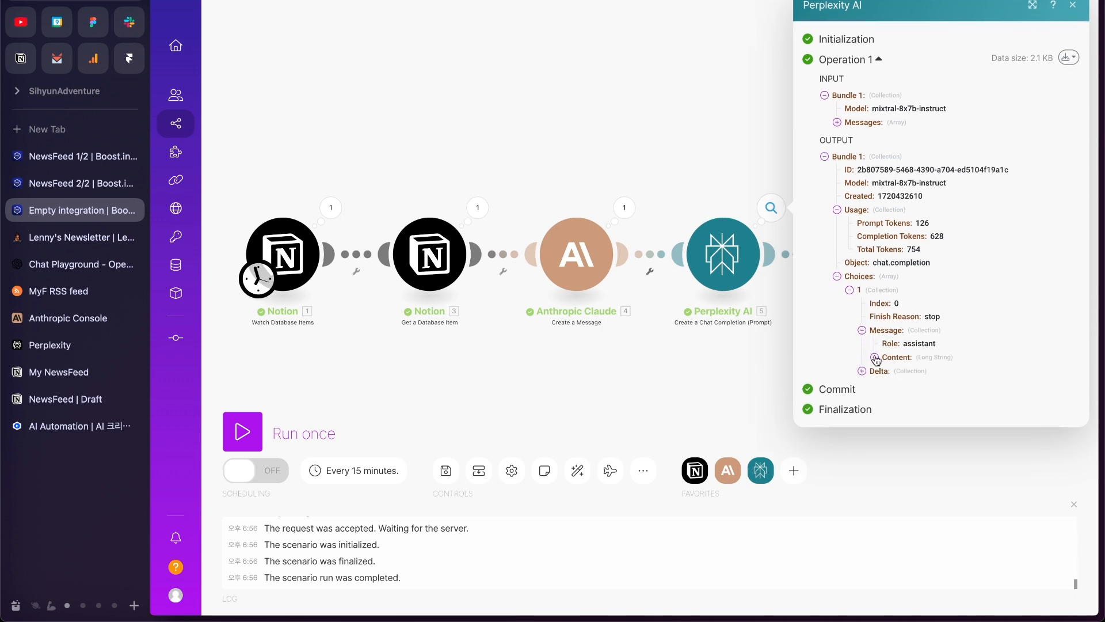
pyautogui.click(875, 358)
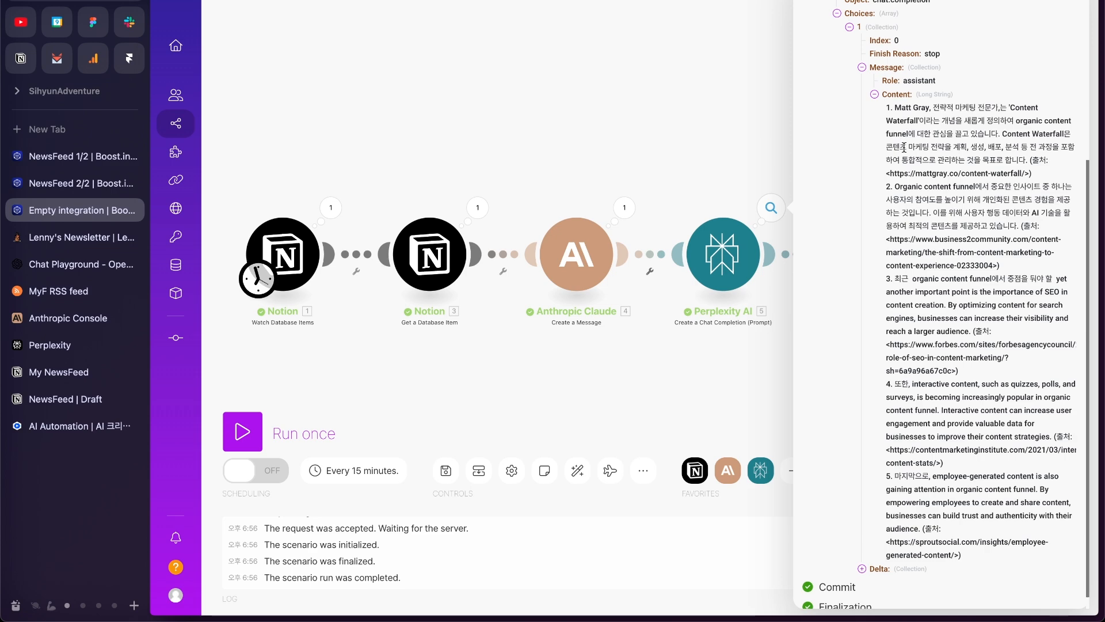
pyautogui.scroll(-1, 918, 451)
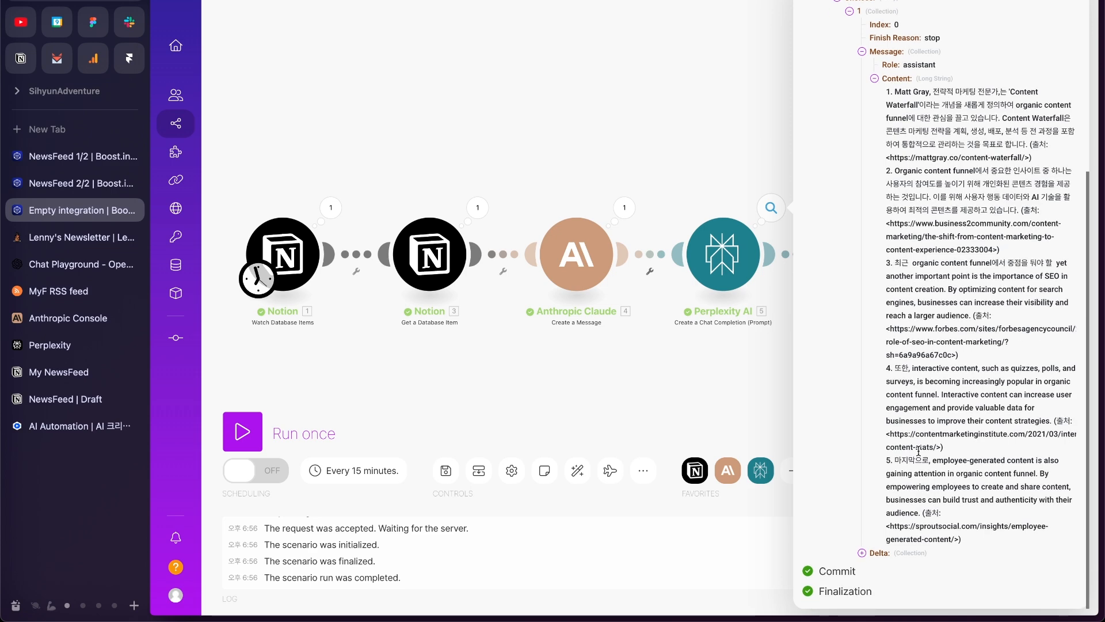
pyautogui.scroll(1, 919, 451)
pyautogui.scroll(-1, 917, 452)
pyautogui.click(717, 391)
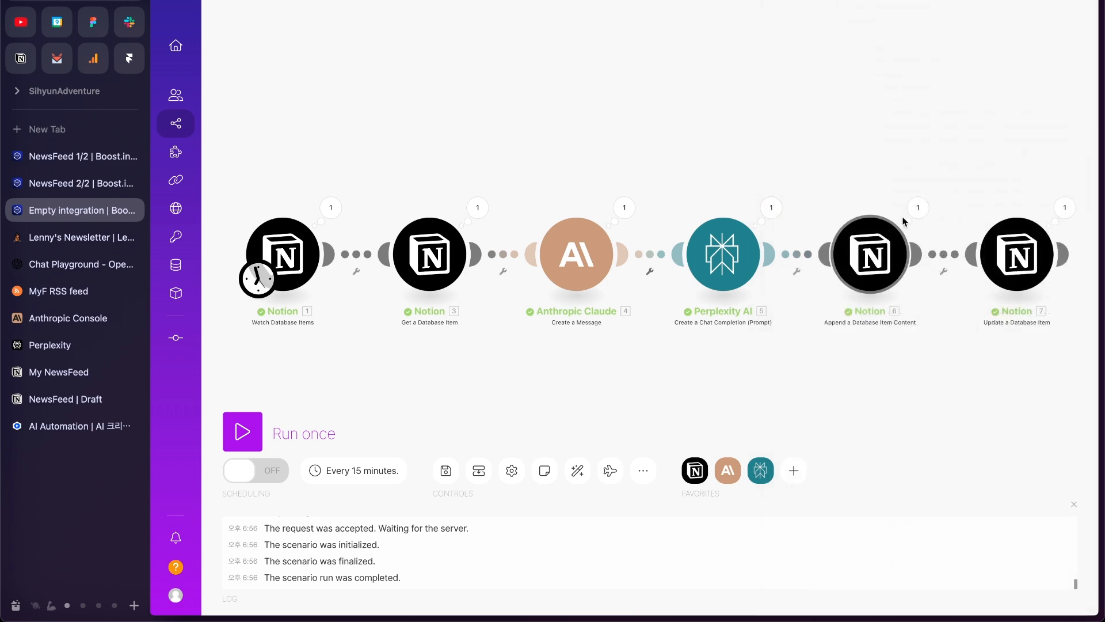
# Step: Reload My NewsFeed, then check the sales calls article's appended page content and its Status
pyautogui.moveTo(160, 194)
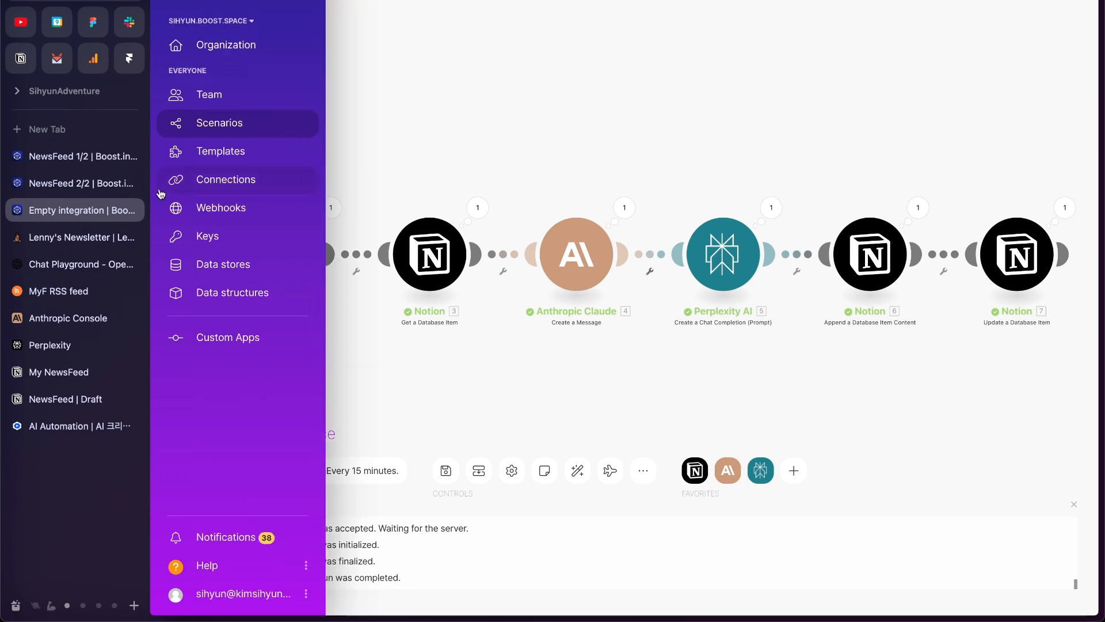
pyautogui.click(59, 371)
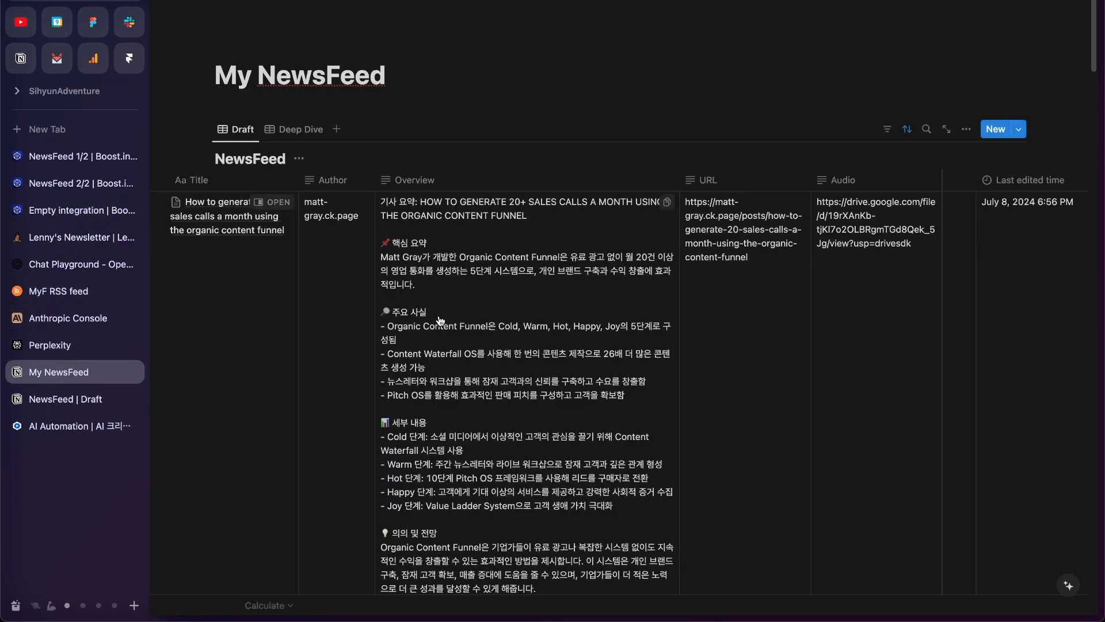
pyautogui.press('super+r')
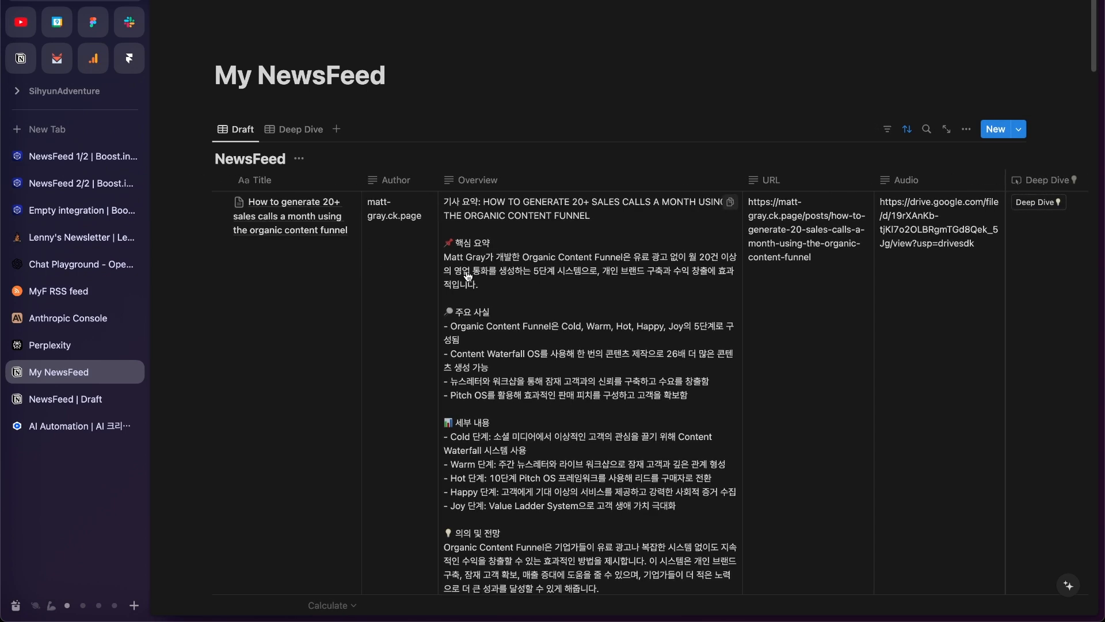
pyautogui.click(332, 202)
pyautogui.scroll(-10, 797, 305)
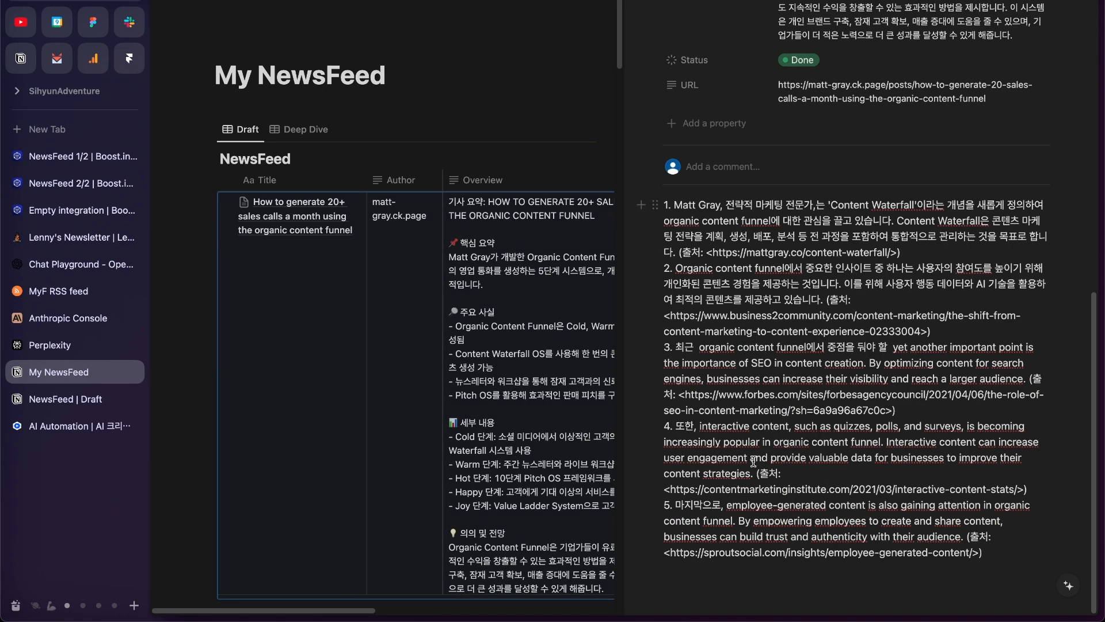
pyautogui.click(797, 575)
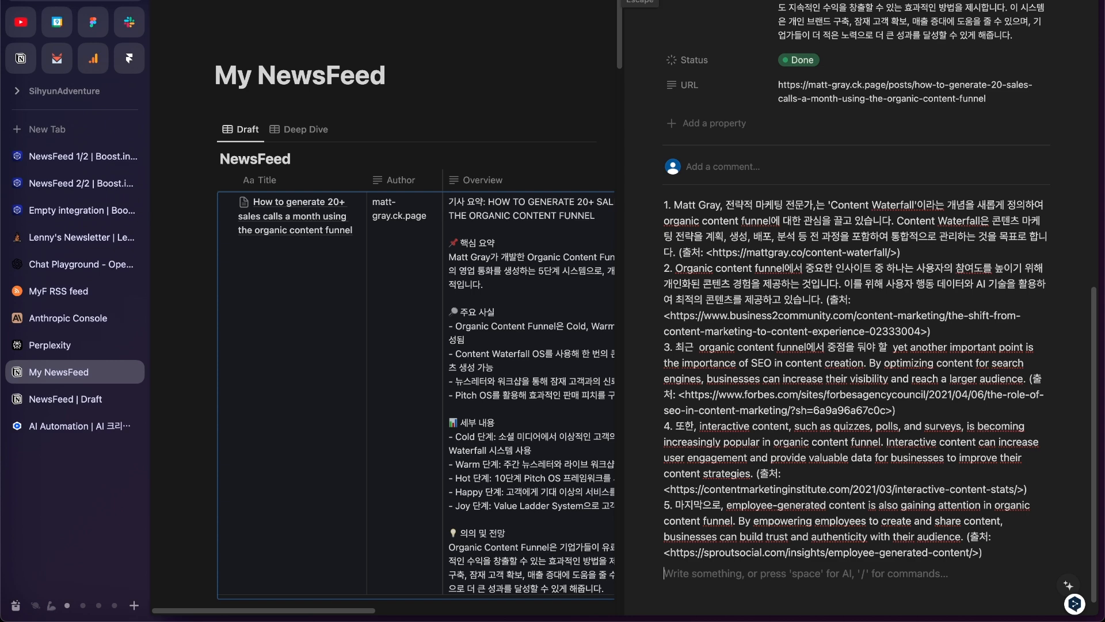
pyautogui.click(639, 2)
pyautogui.hscroll(2, 754, 342)
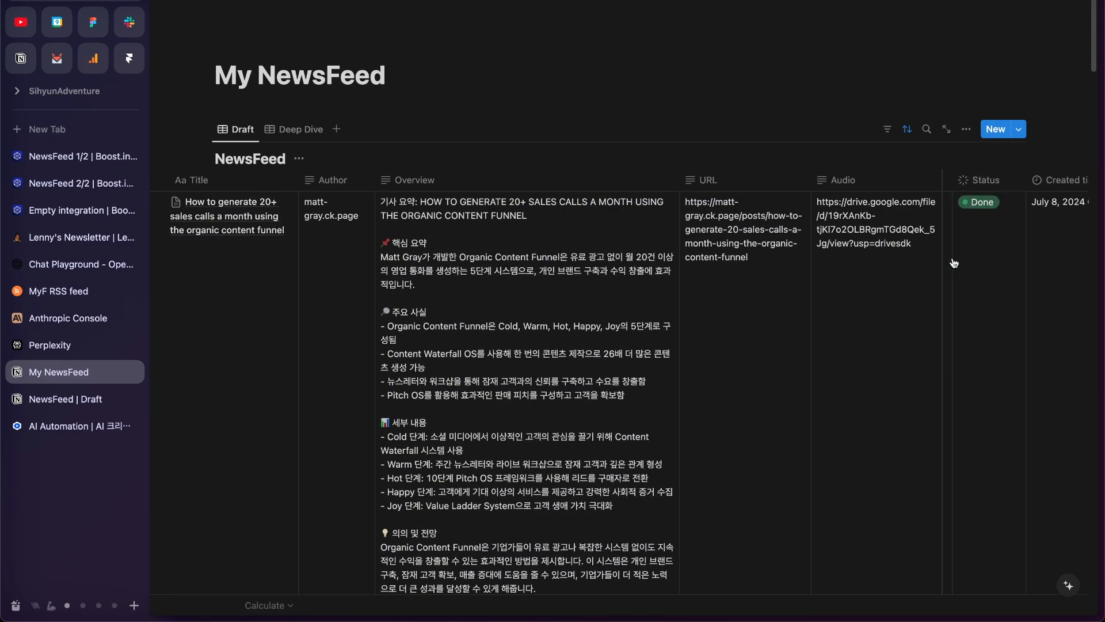
pyautogui.hscroll(-2, 954, 263)
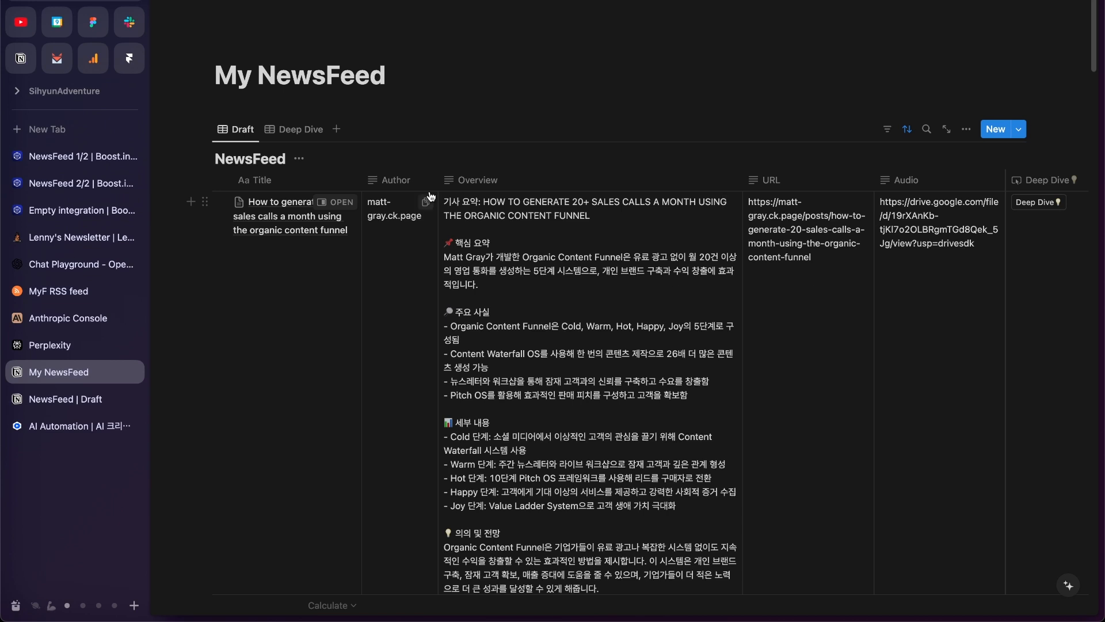
# Step: Add a Status filter to the Draft view for the In progress and To-do groups, and save it for everyone
pyautogui.click(887, 129)
pyautogui.click(837, 295)
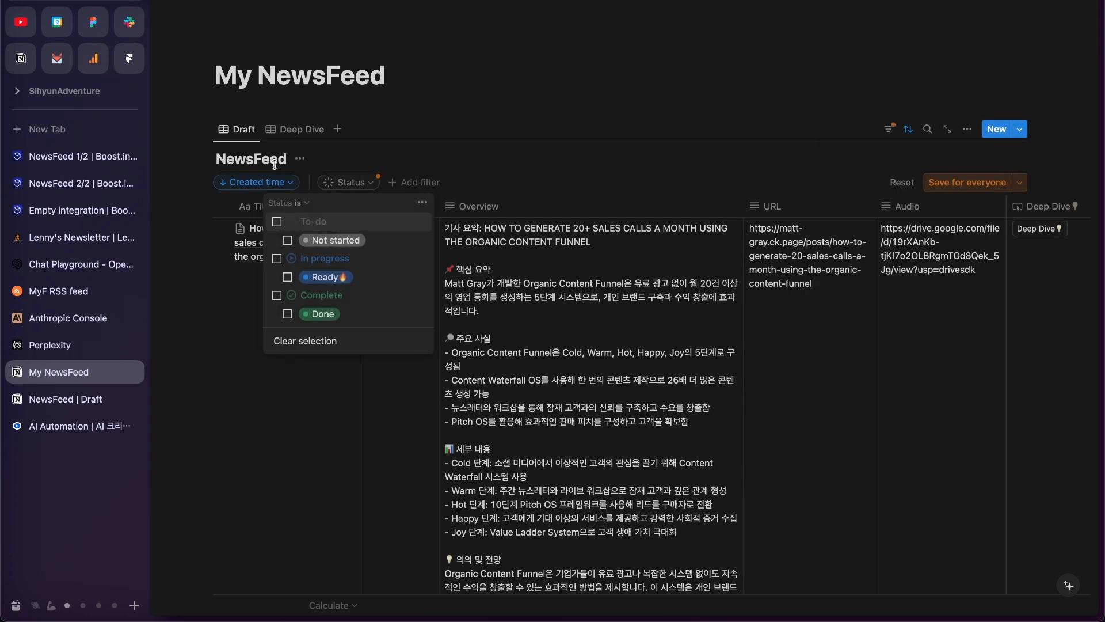
pyautogui.click(277, 260)
pyautogui.click(277, 222)
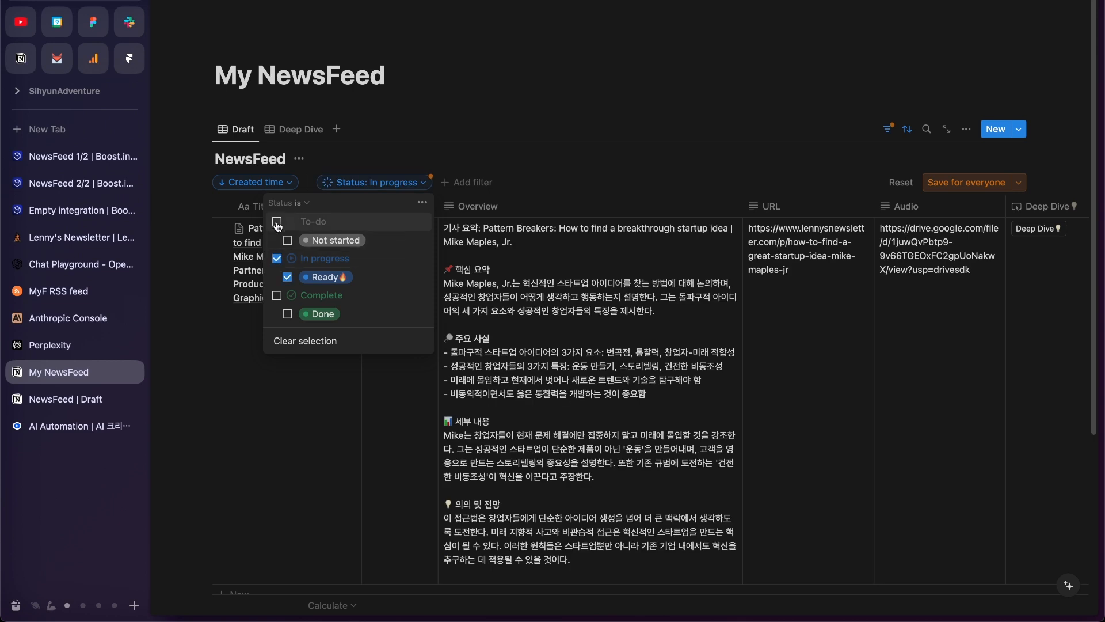
pyautogui.click(961, 183)
# Step: Examine the Deep Dive view's listed article and its Status filter options
pyautogui.click(295, 131)
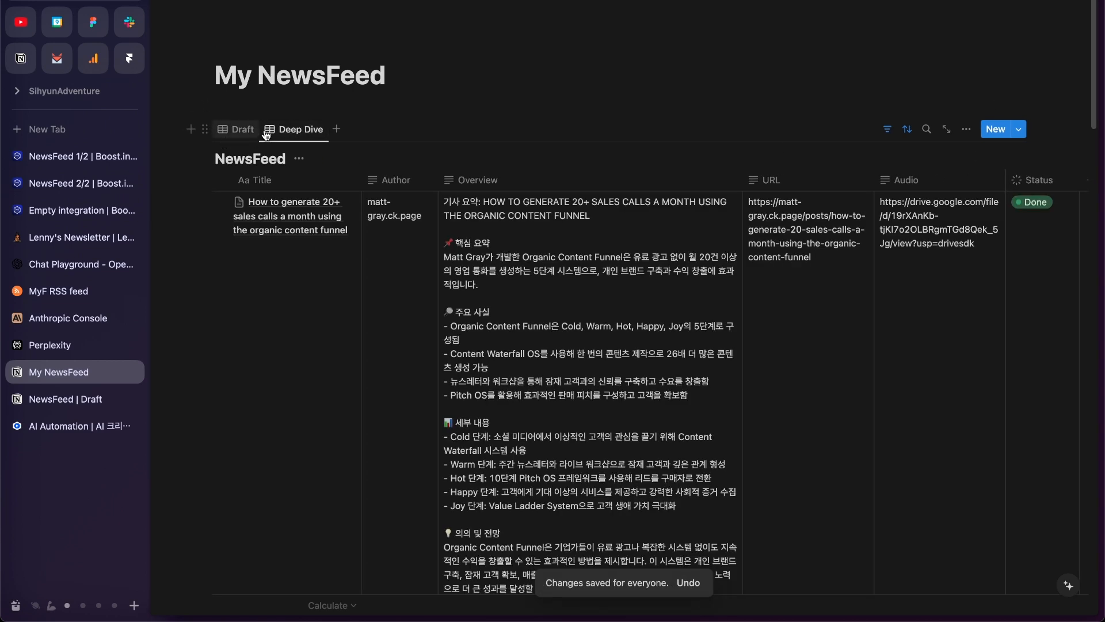
pyautogui.hscroll(2, 665, 266)
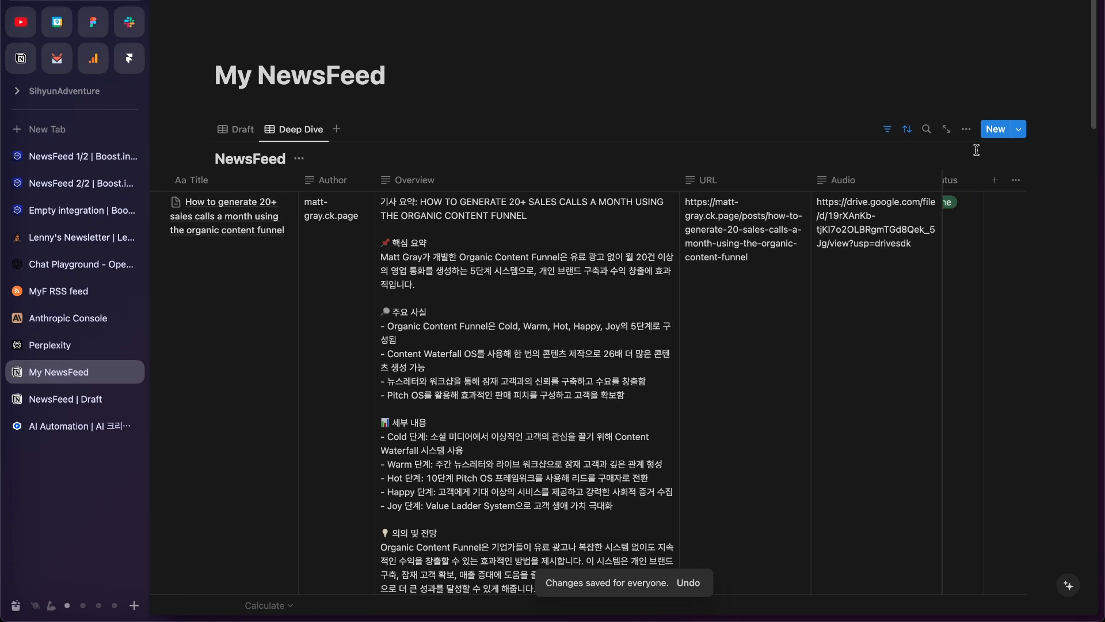
pyautogui.click(887, 129)
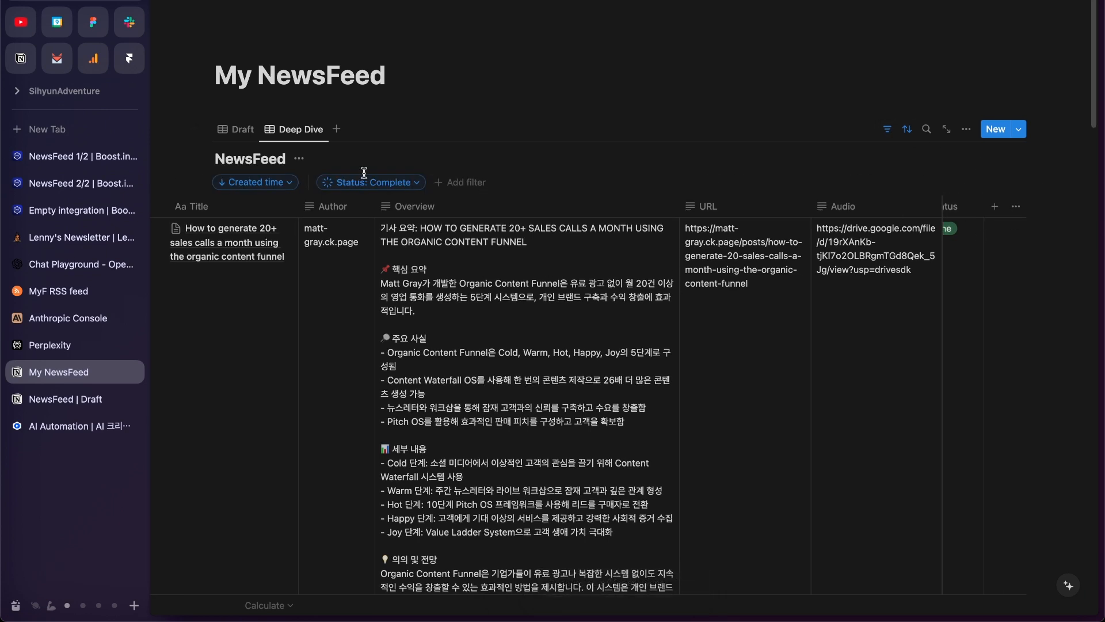
pyautogui.click(380, 183)
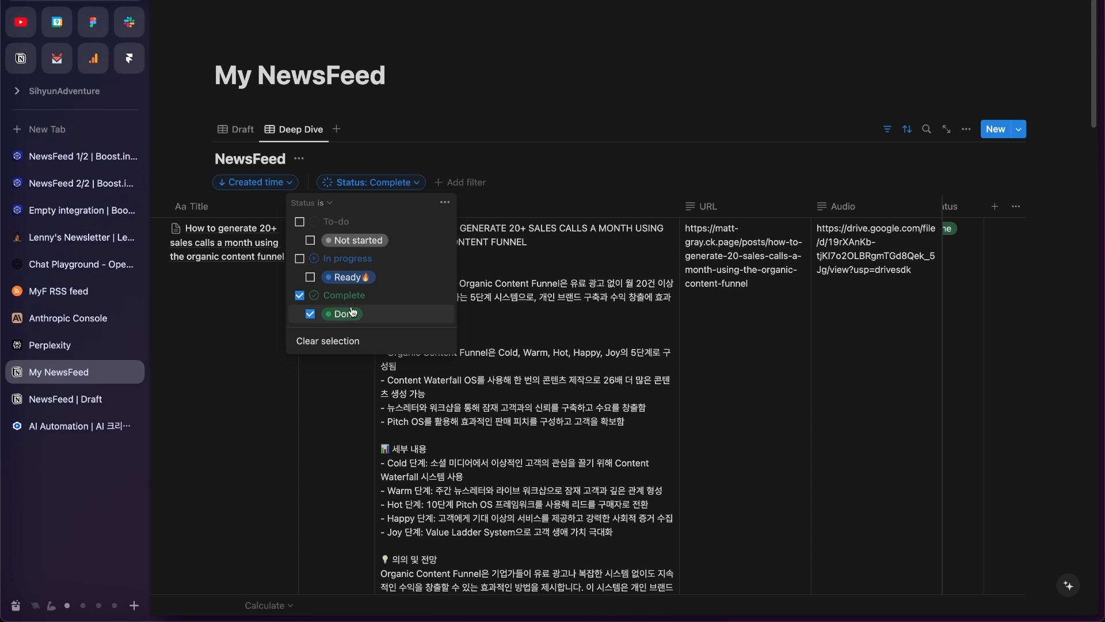
pyautogui.click(662, 168)
# Step: In the Draft view, trigger Deep Dive on the Pattern Breakers article and the weekend chatbot article to mark both Ready
pyautogui.click(236, 129)
pyautogui.hscroll(3, 327, 341)
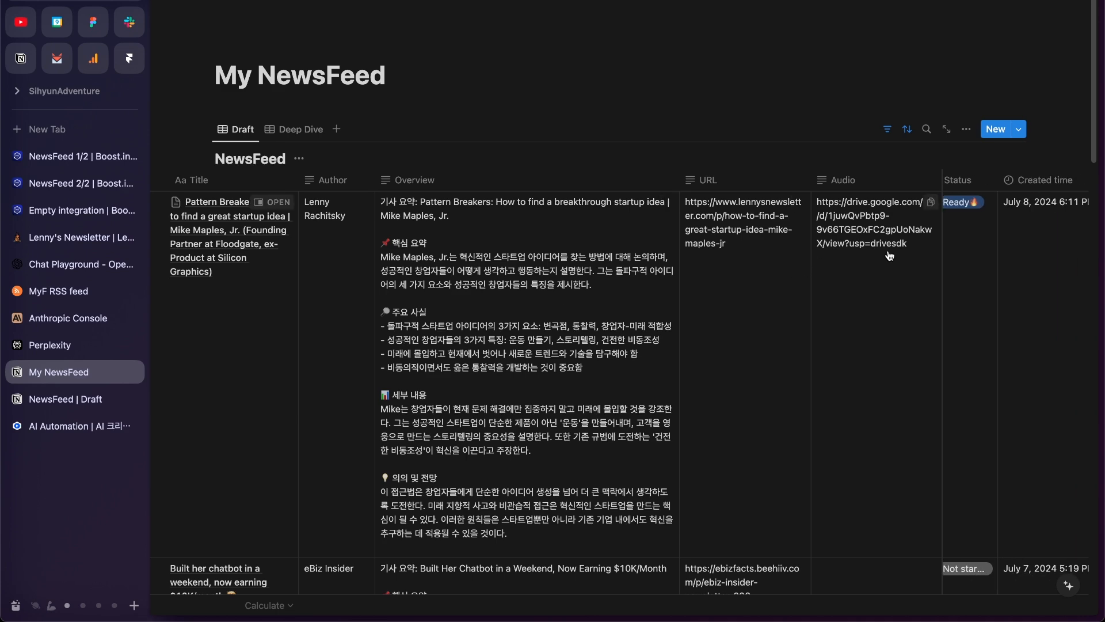
pyautogui.click(990, 203)
pyautogui.scroll(-2, 938, 345)
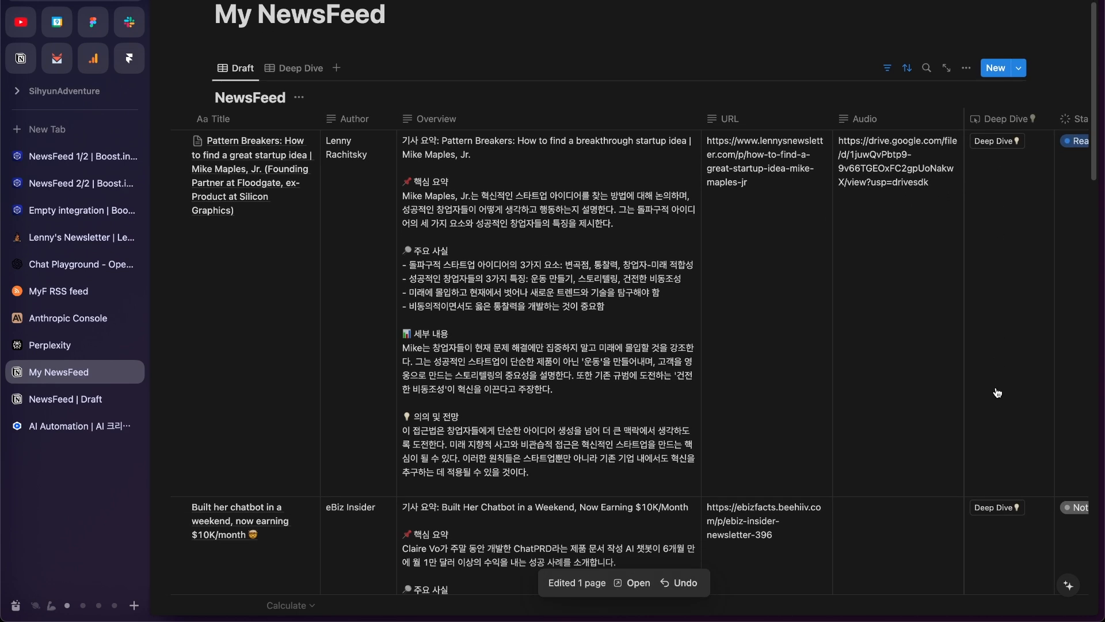
pyautogui.click(993, 506)
pyautogui.scroll(-2, 992, 524)
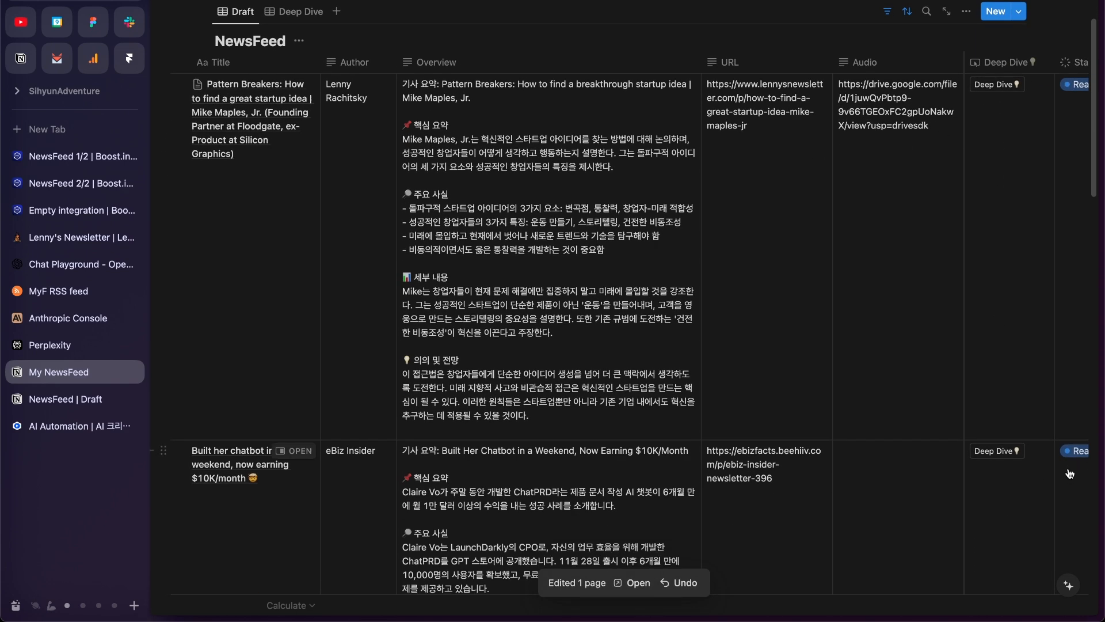
pyautogui.scroll(3, 1069, 473)
# Step: Read the finished article's appended research in the Deep Dive view, and return to the Draft view
pyautogui.click(293, 128)
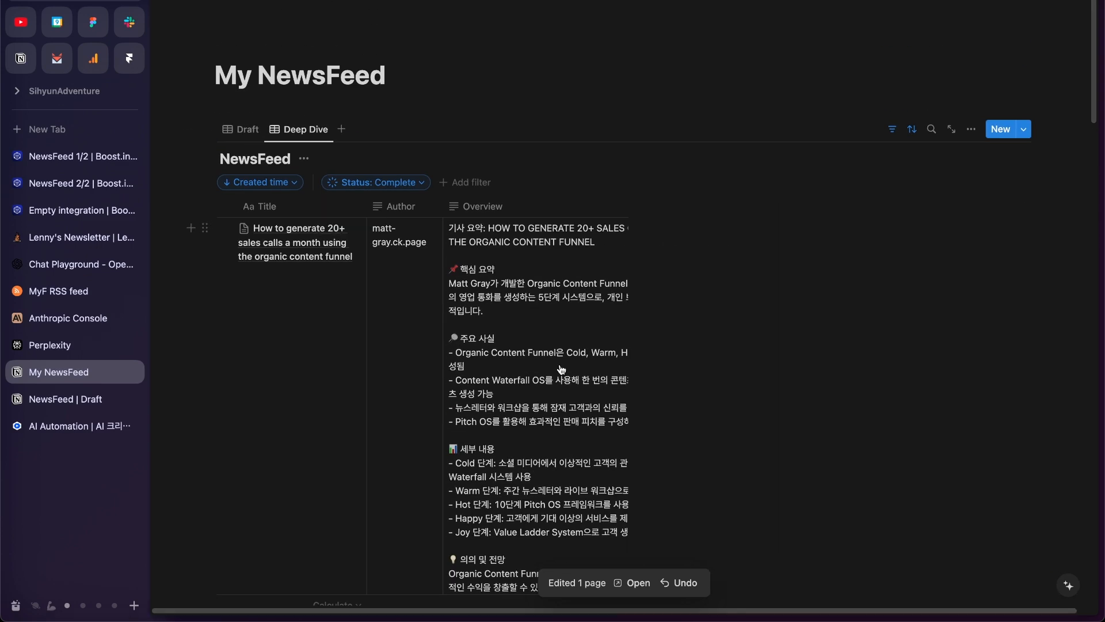
pyautogui.scroll(-10, 785, 405)
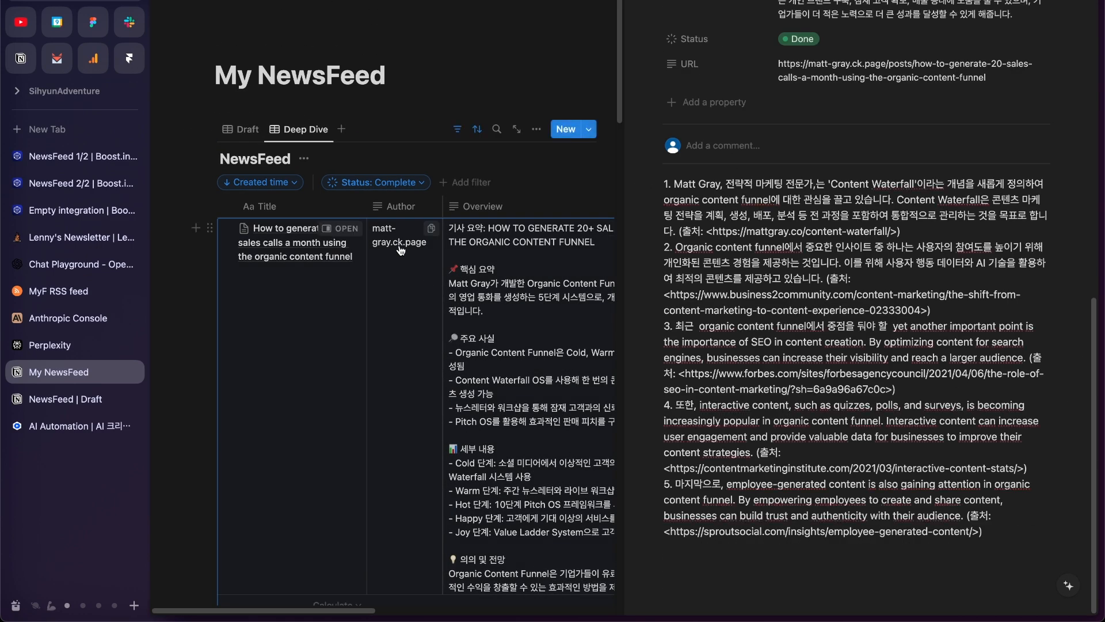
pyautogui.click(242, 129)
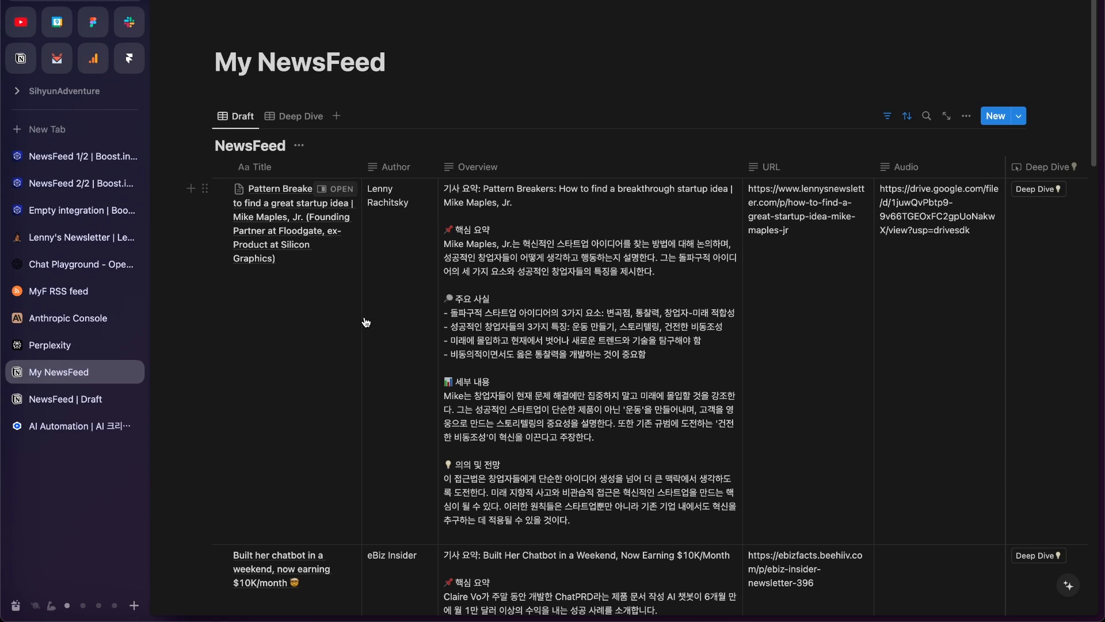
pyautogui.scroll(-1, 557, 344)
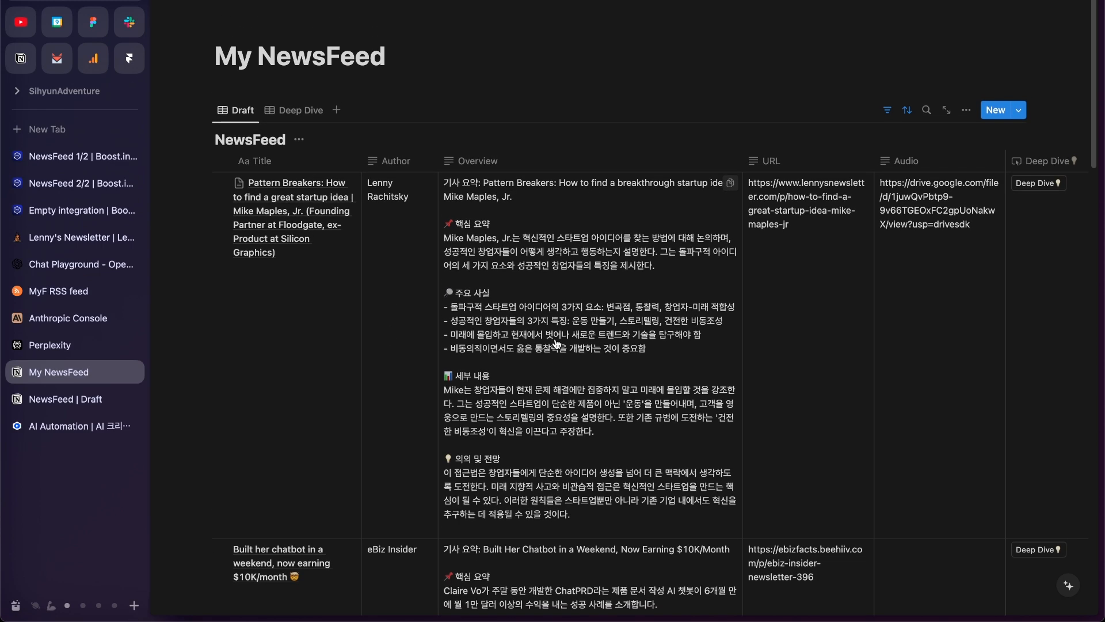